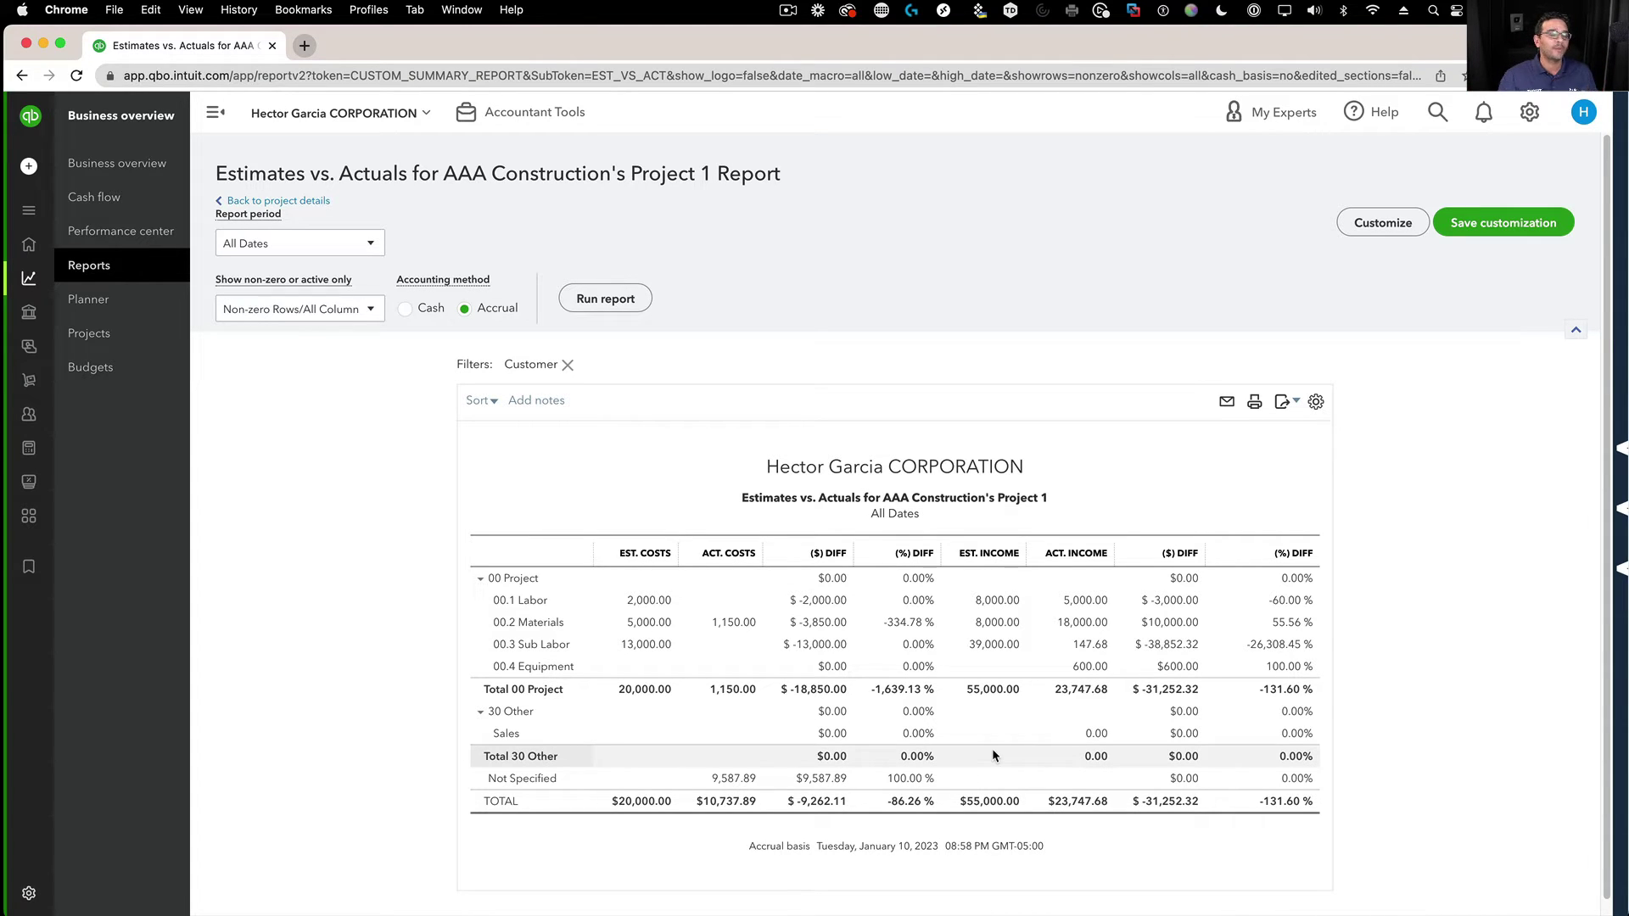
# Create a new project named Project ABC for the customer AAA Construction with the status In progress.
pyautogui.click(89, 335)
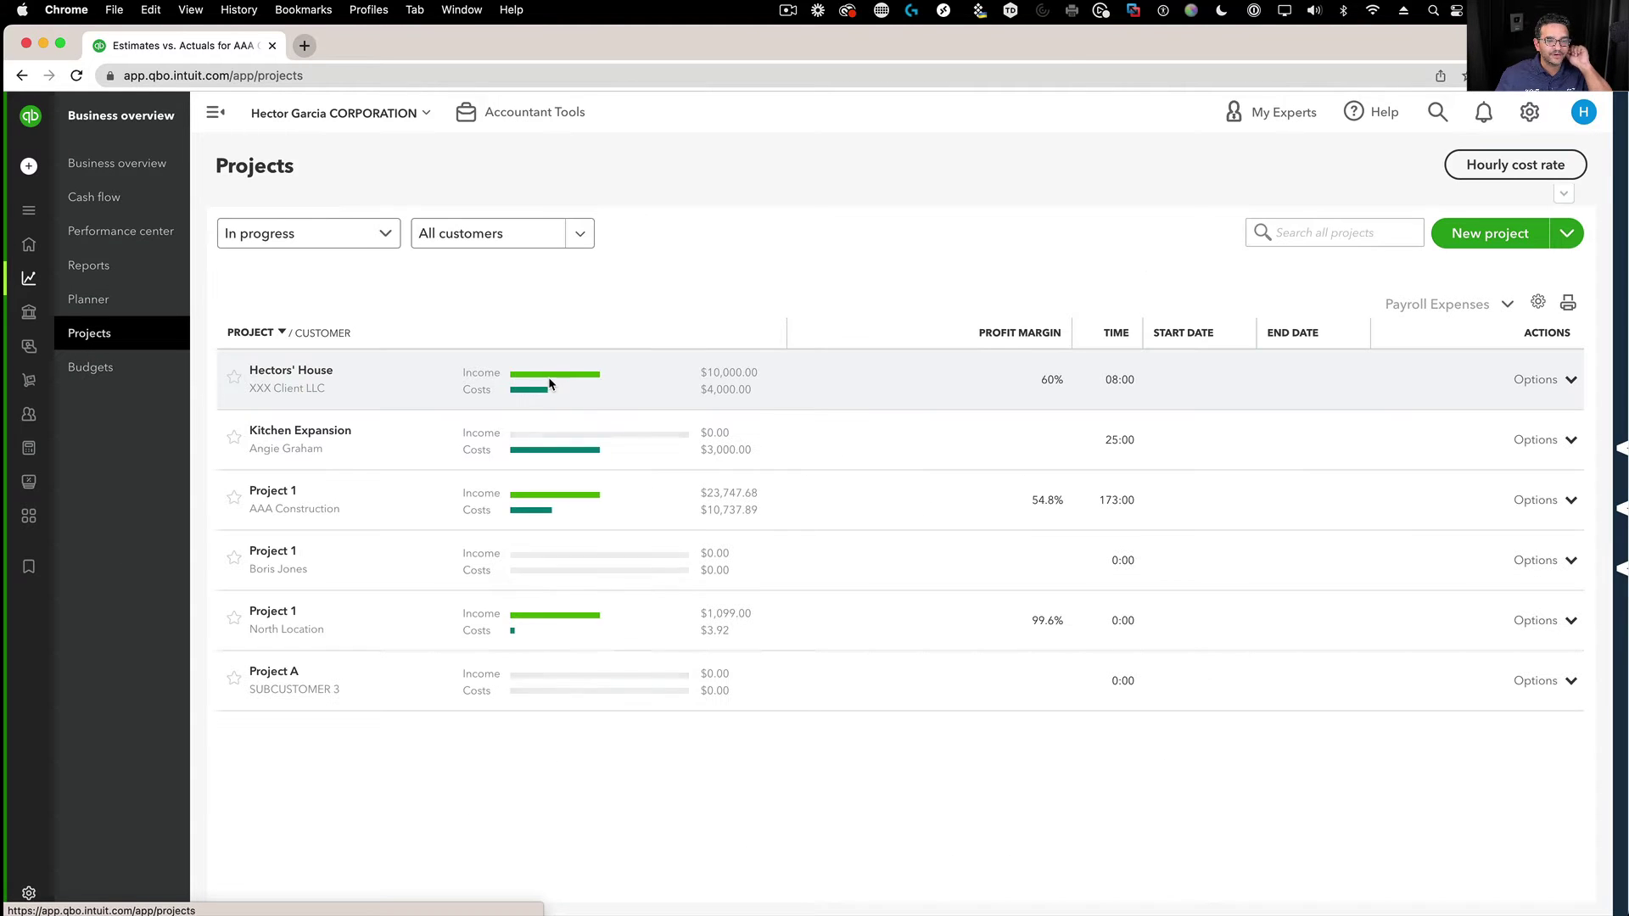
pyautogui.click(1520, 239)
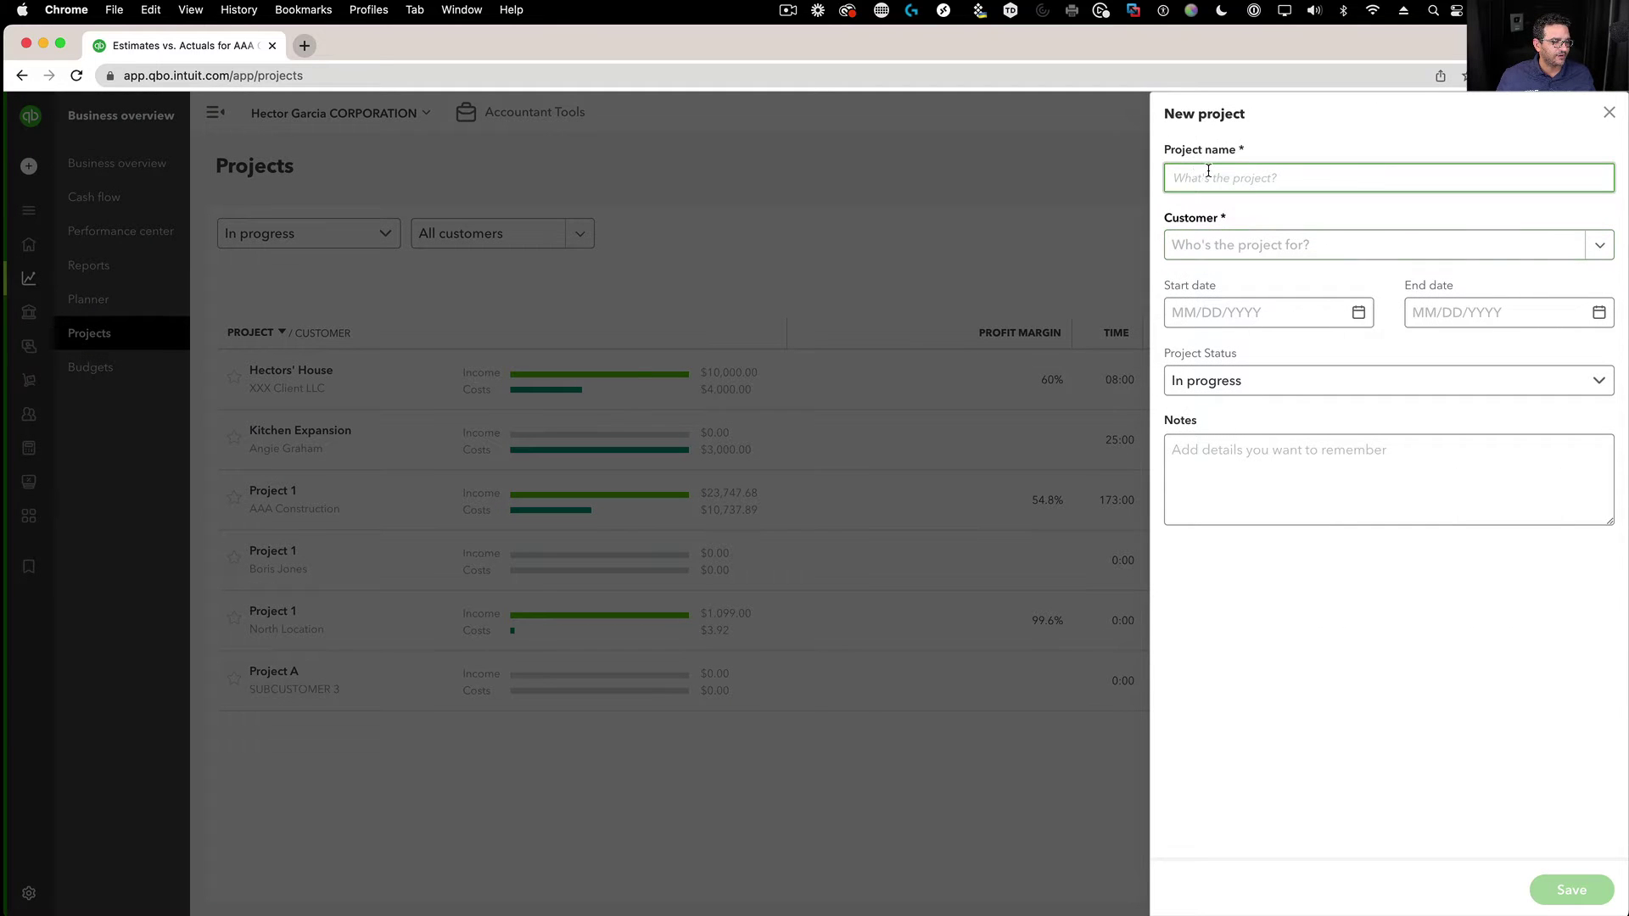
pyautogui.write('Proje')
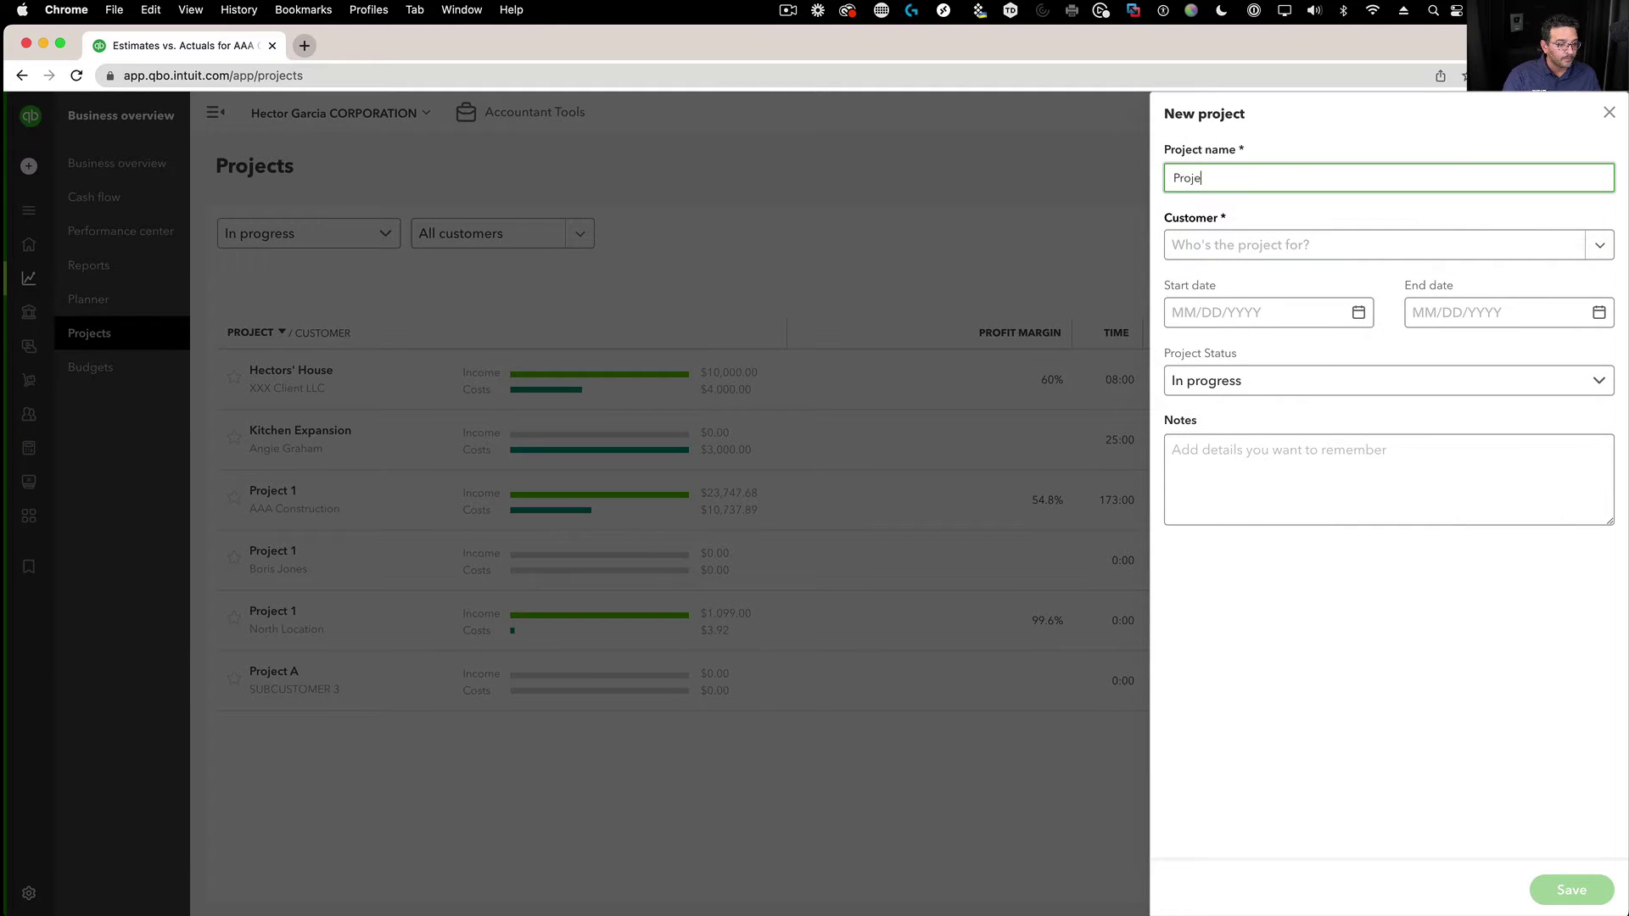
pyautogui.write('ct ABC')
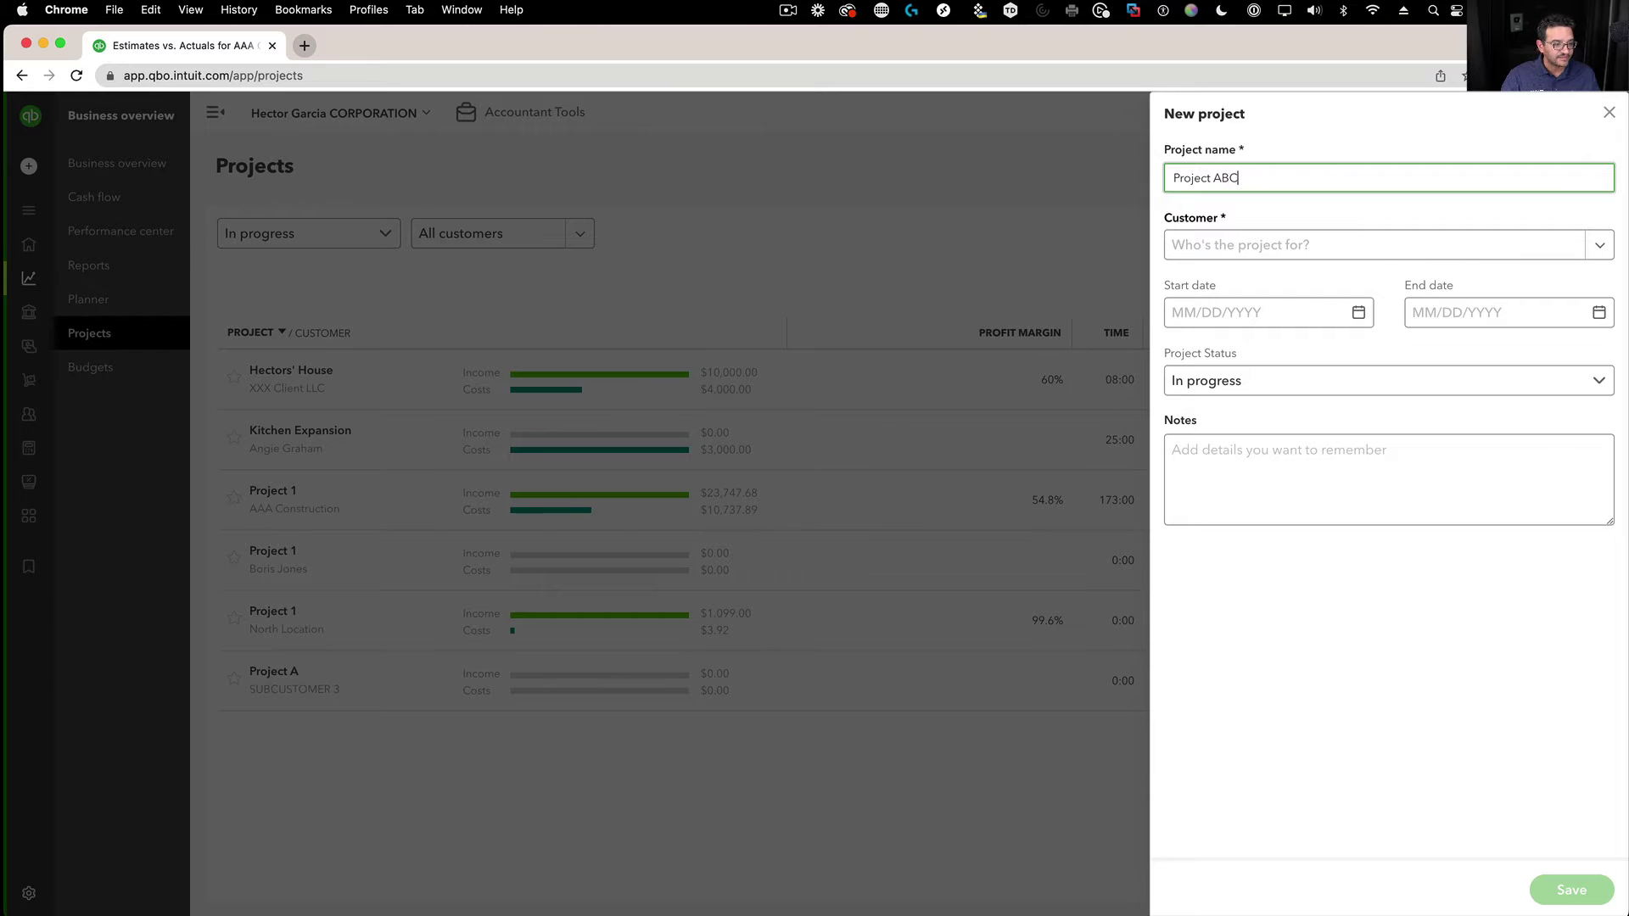
pyautogui.click(1599, 245)
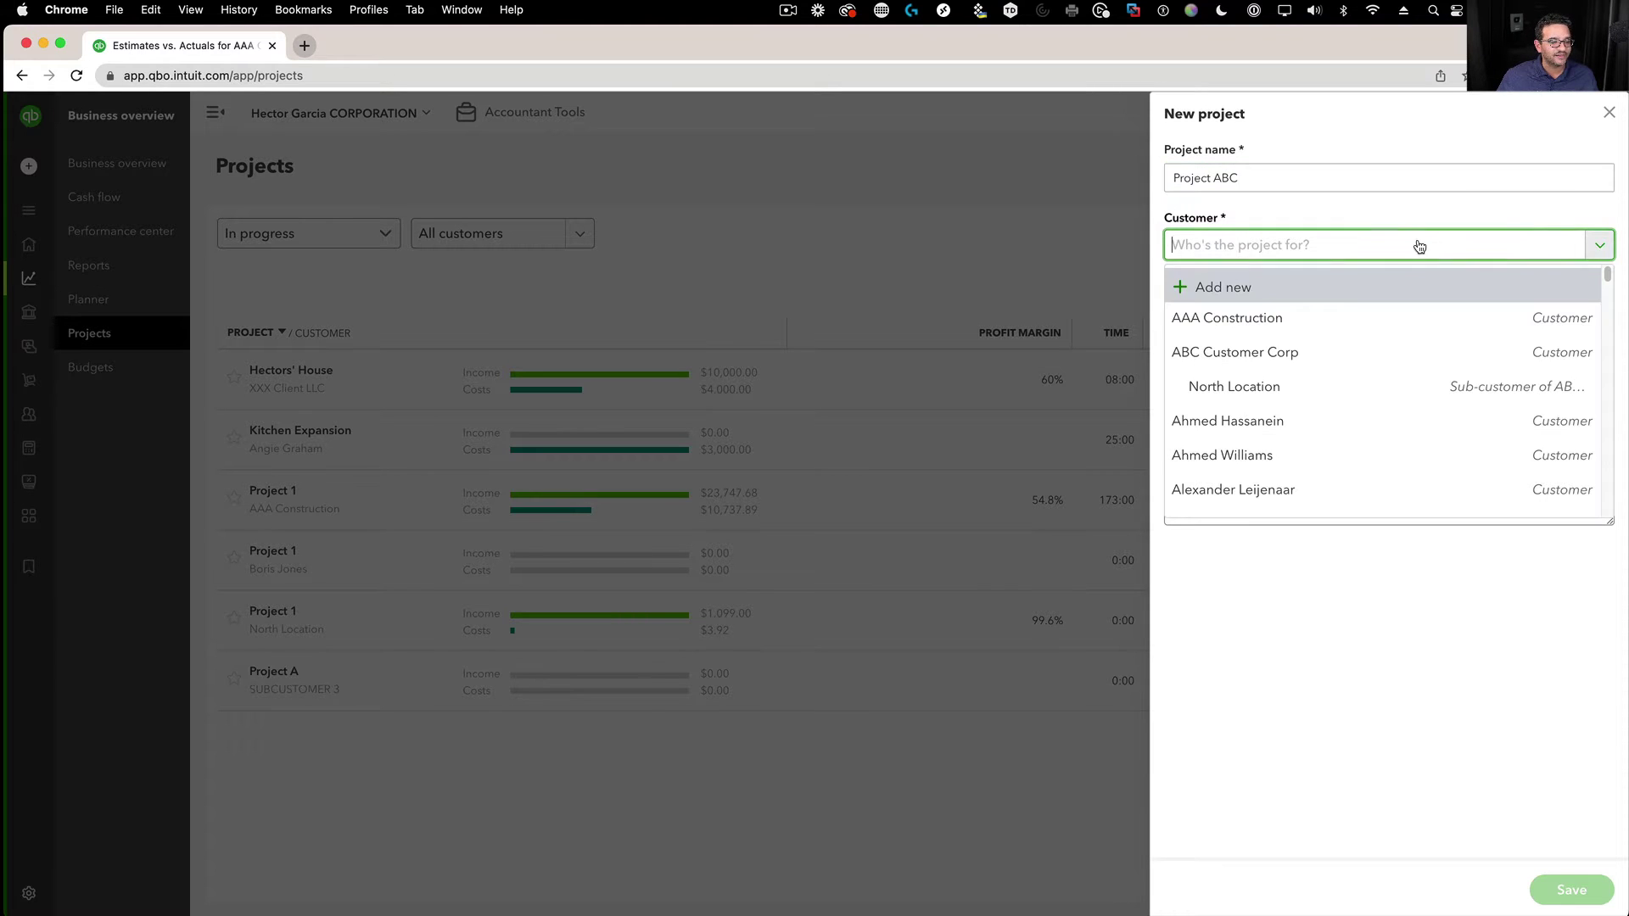
pyautogui.click(1222, 316)
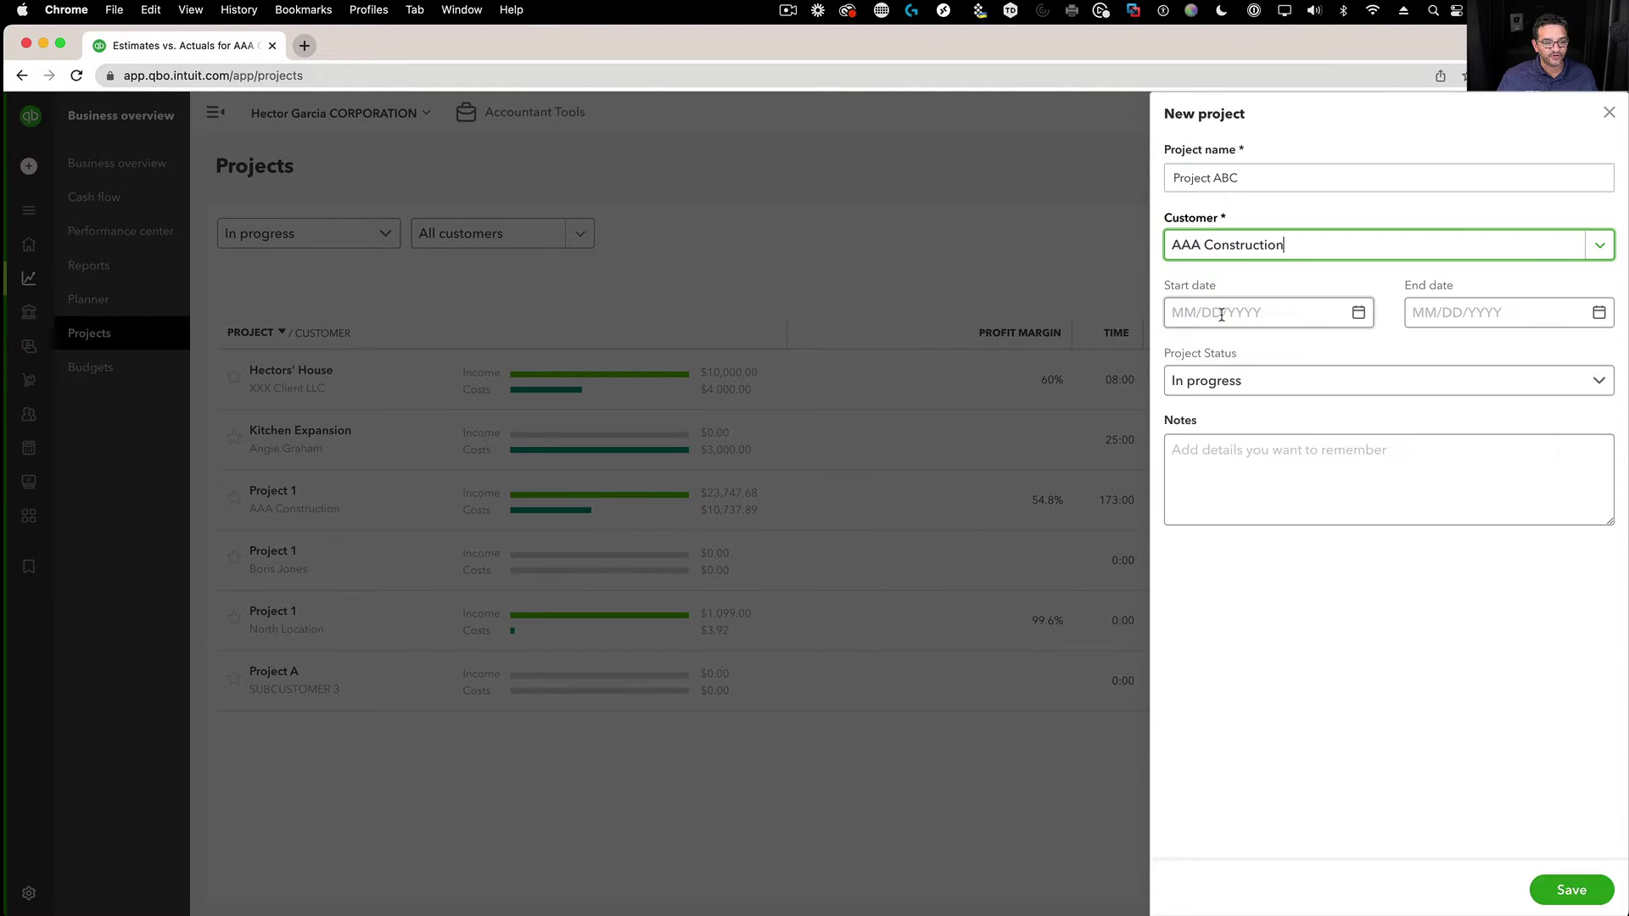
pyautogui.click(1232, 384)
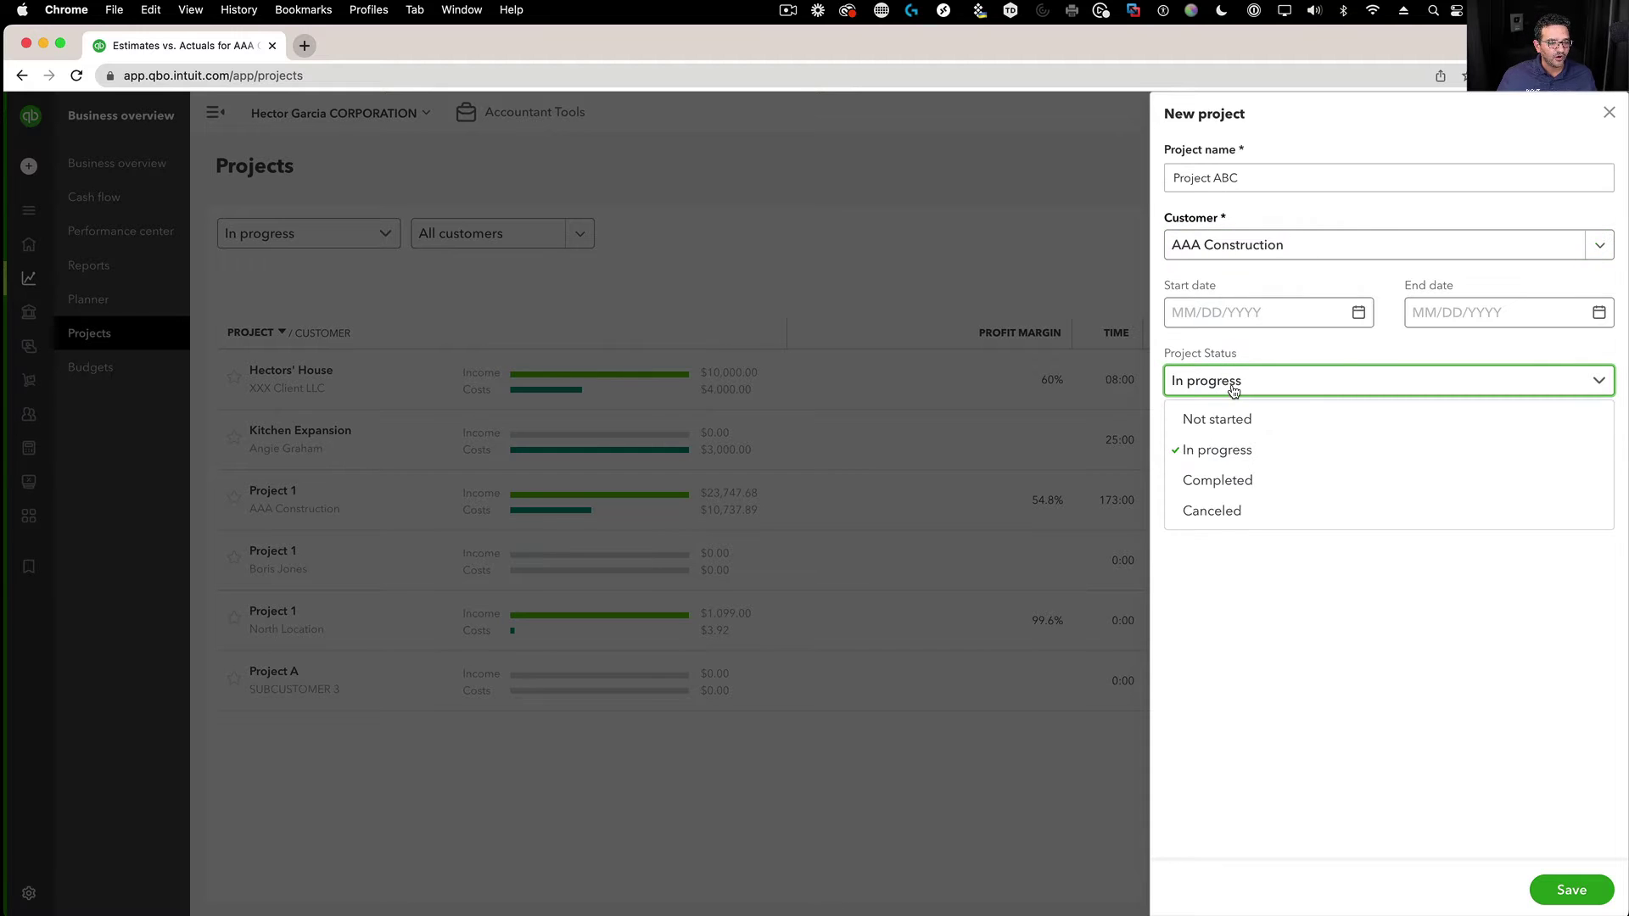
pyautogui.click(1222, 449)
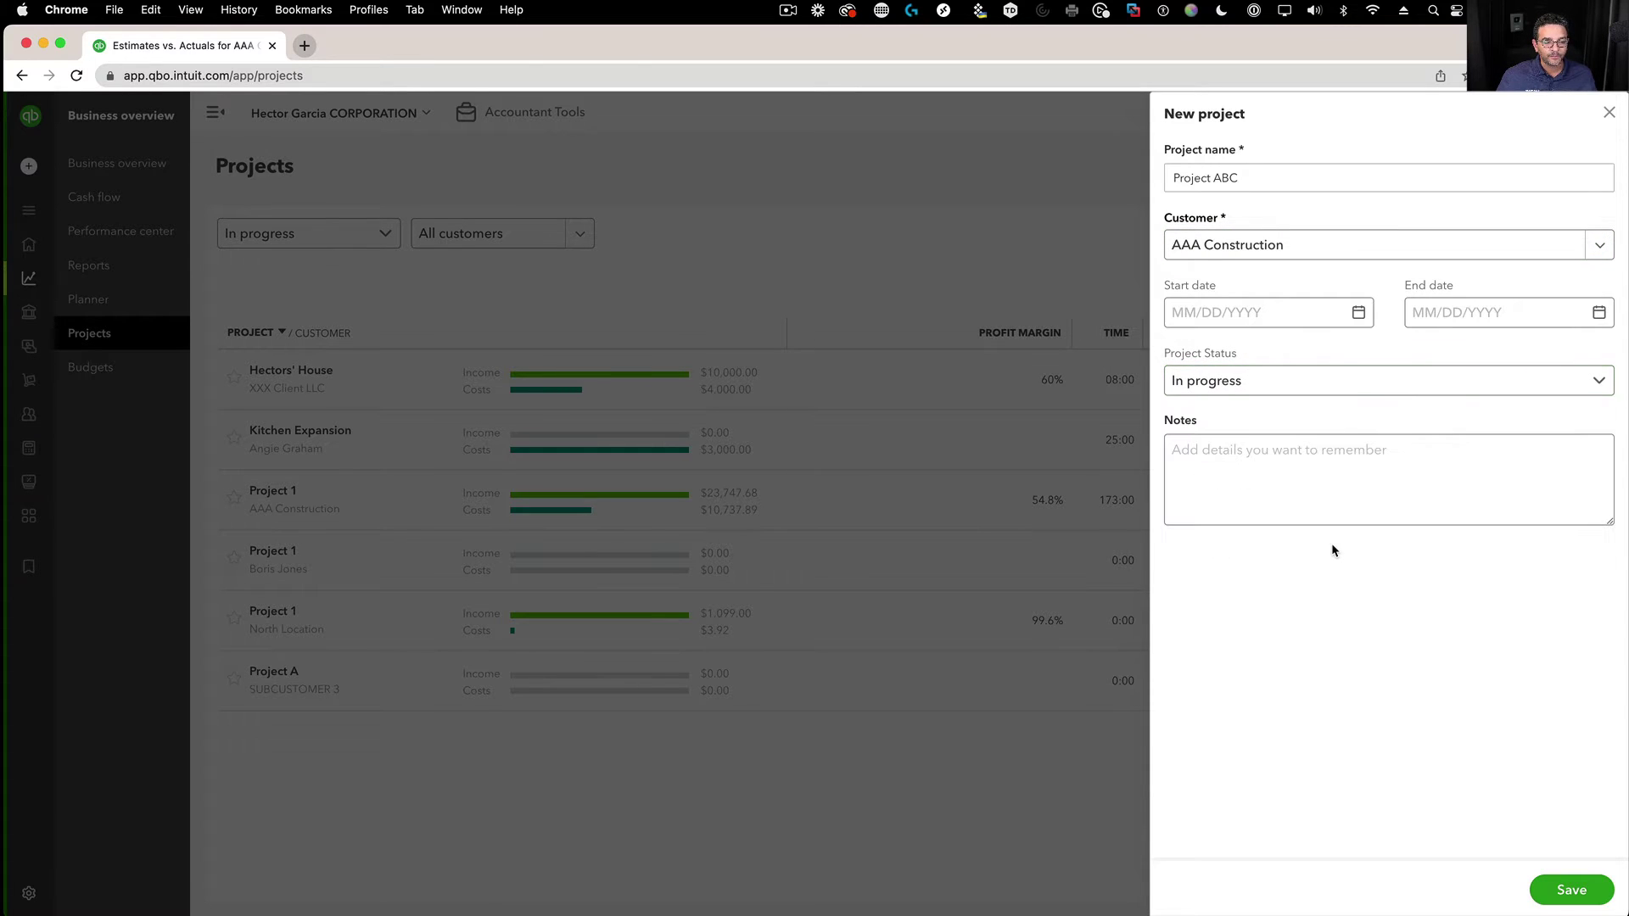
pyautogui.click(1570, 889)
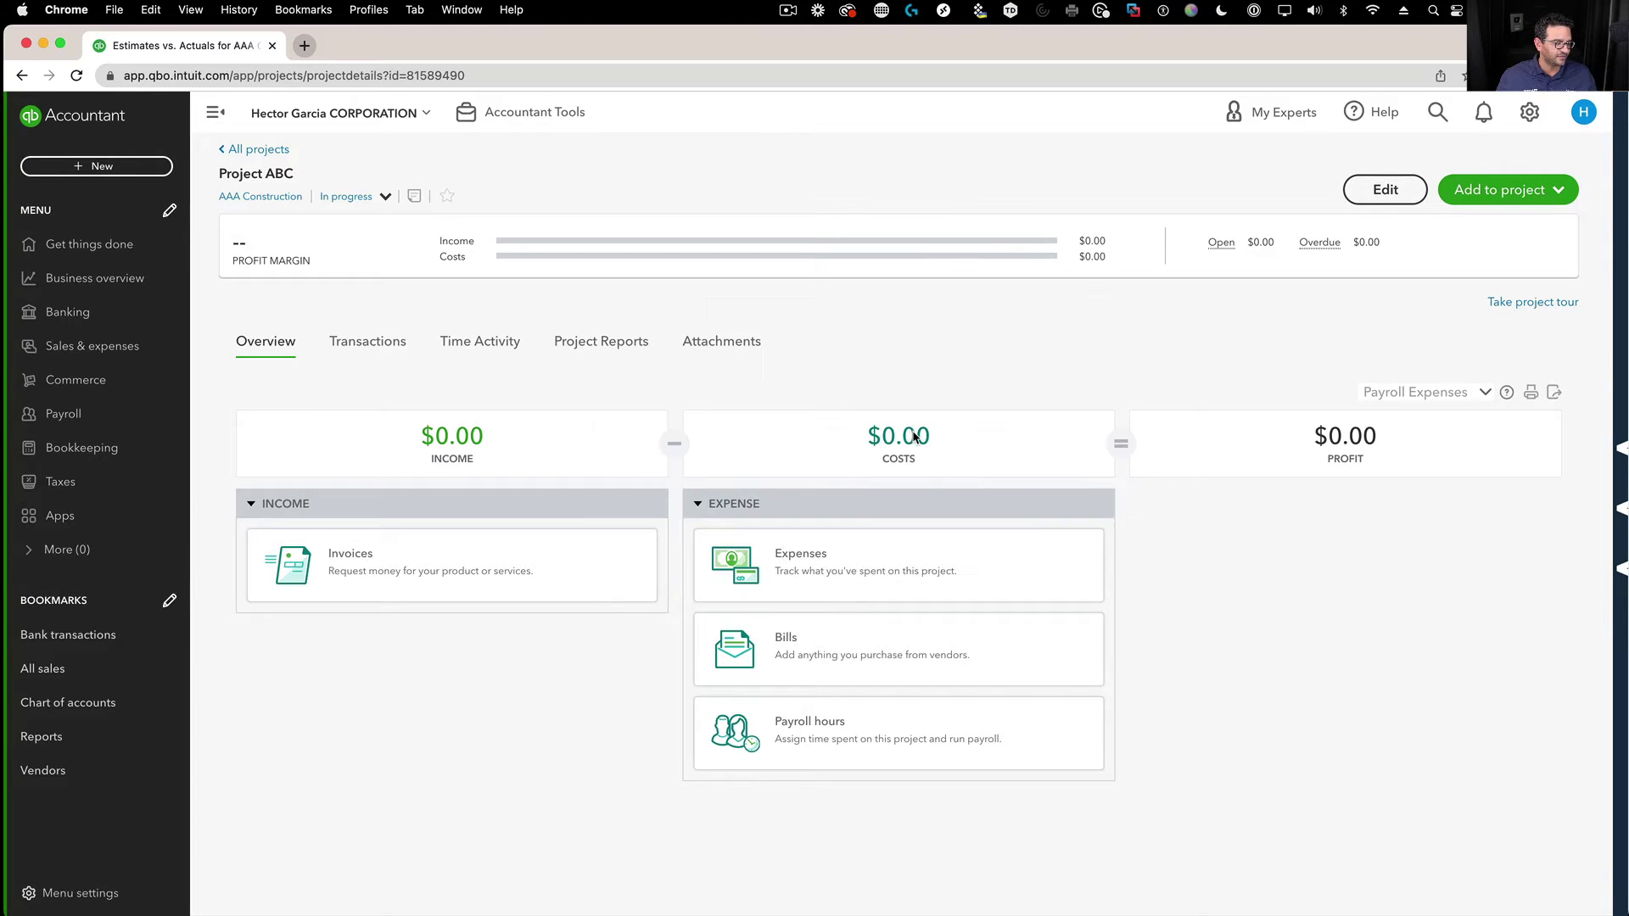
# Start a cost estimate for Project ABC and set its estimate date to 12/01/2022.
pyautogui.click(1523, 195)
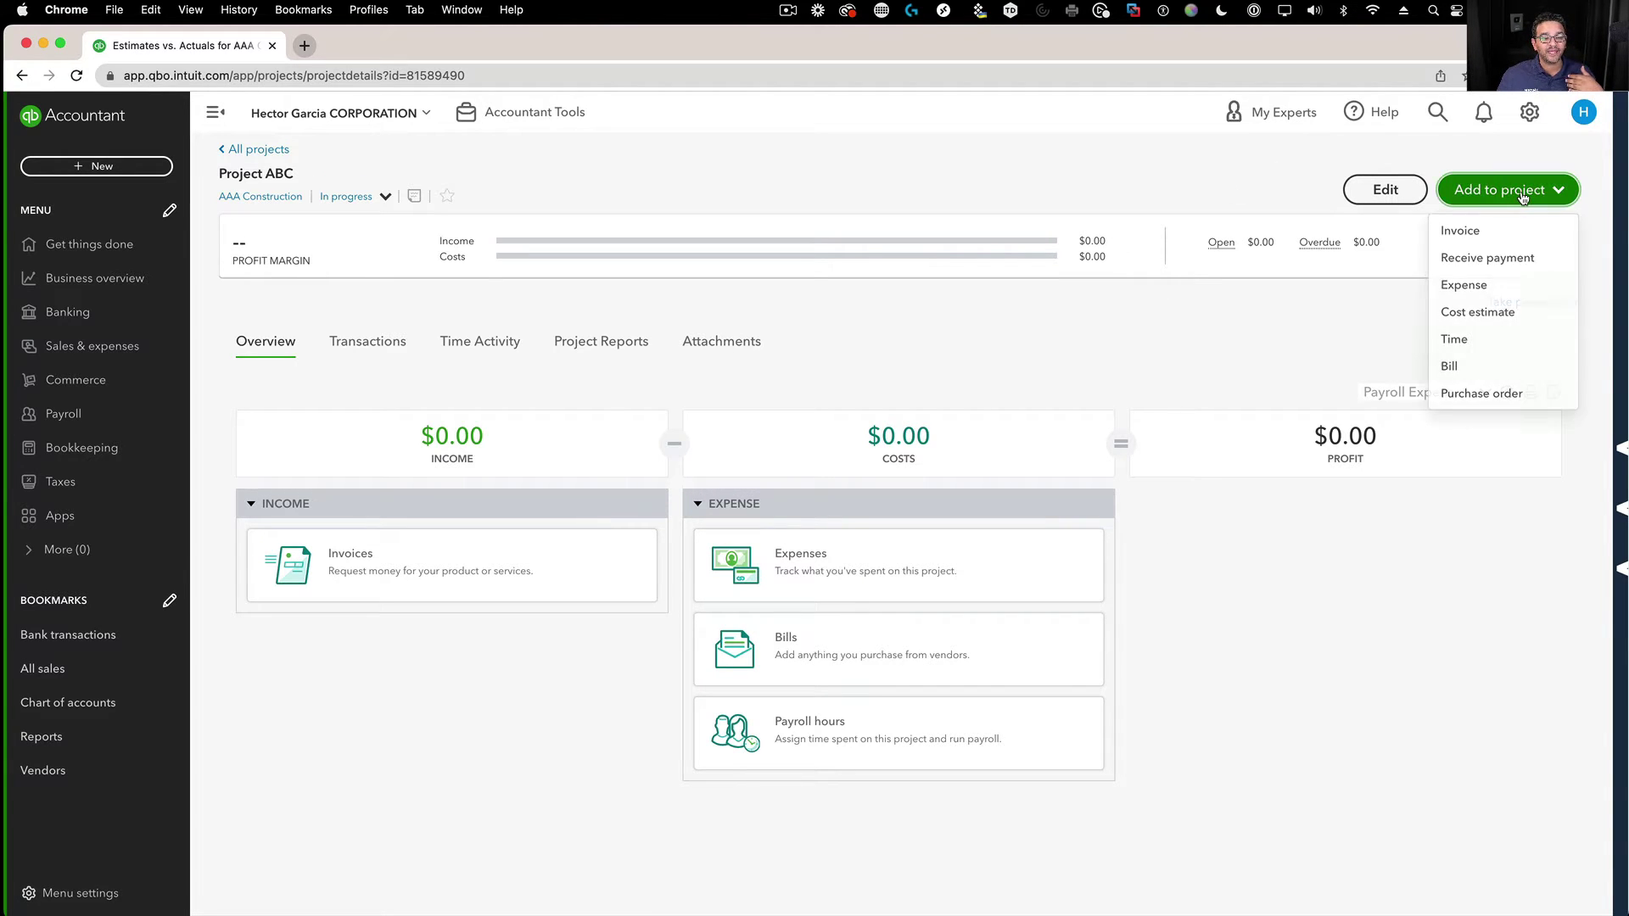
pyautogui.click(1516, 316)
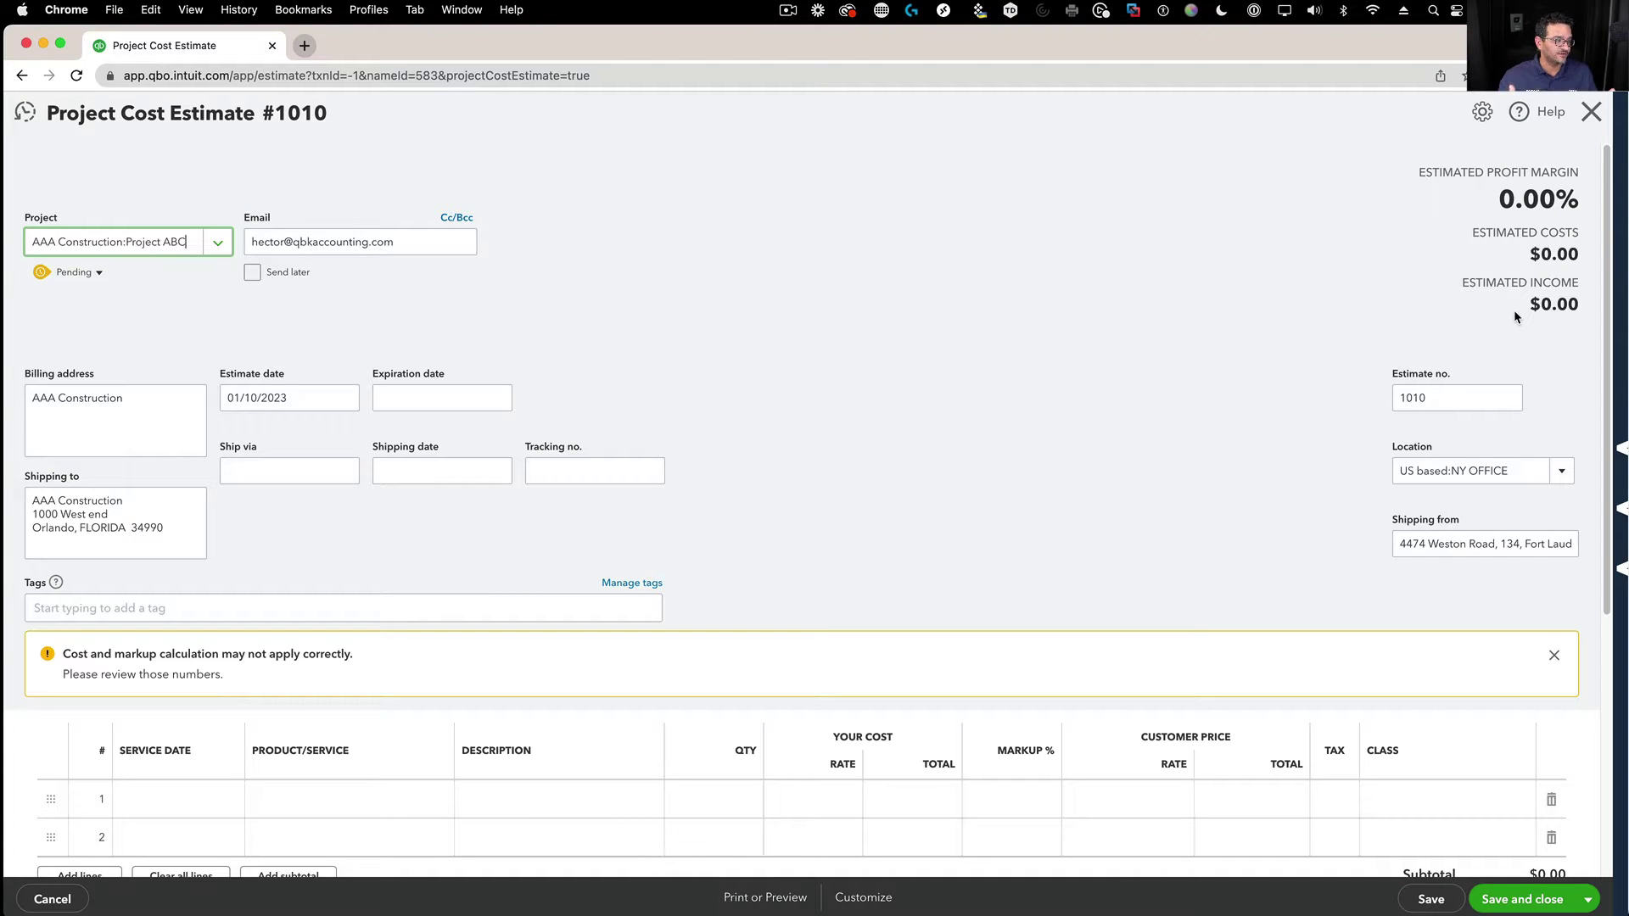
pyautogui.scroll(-4, 761, 533)
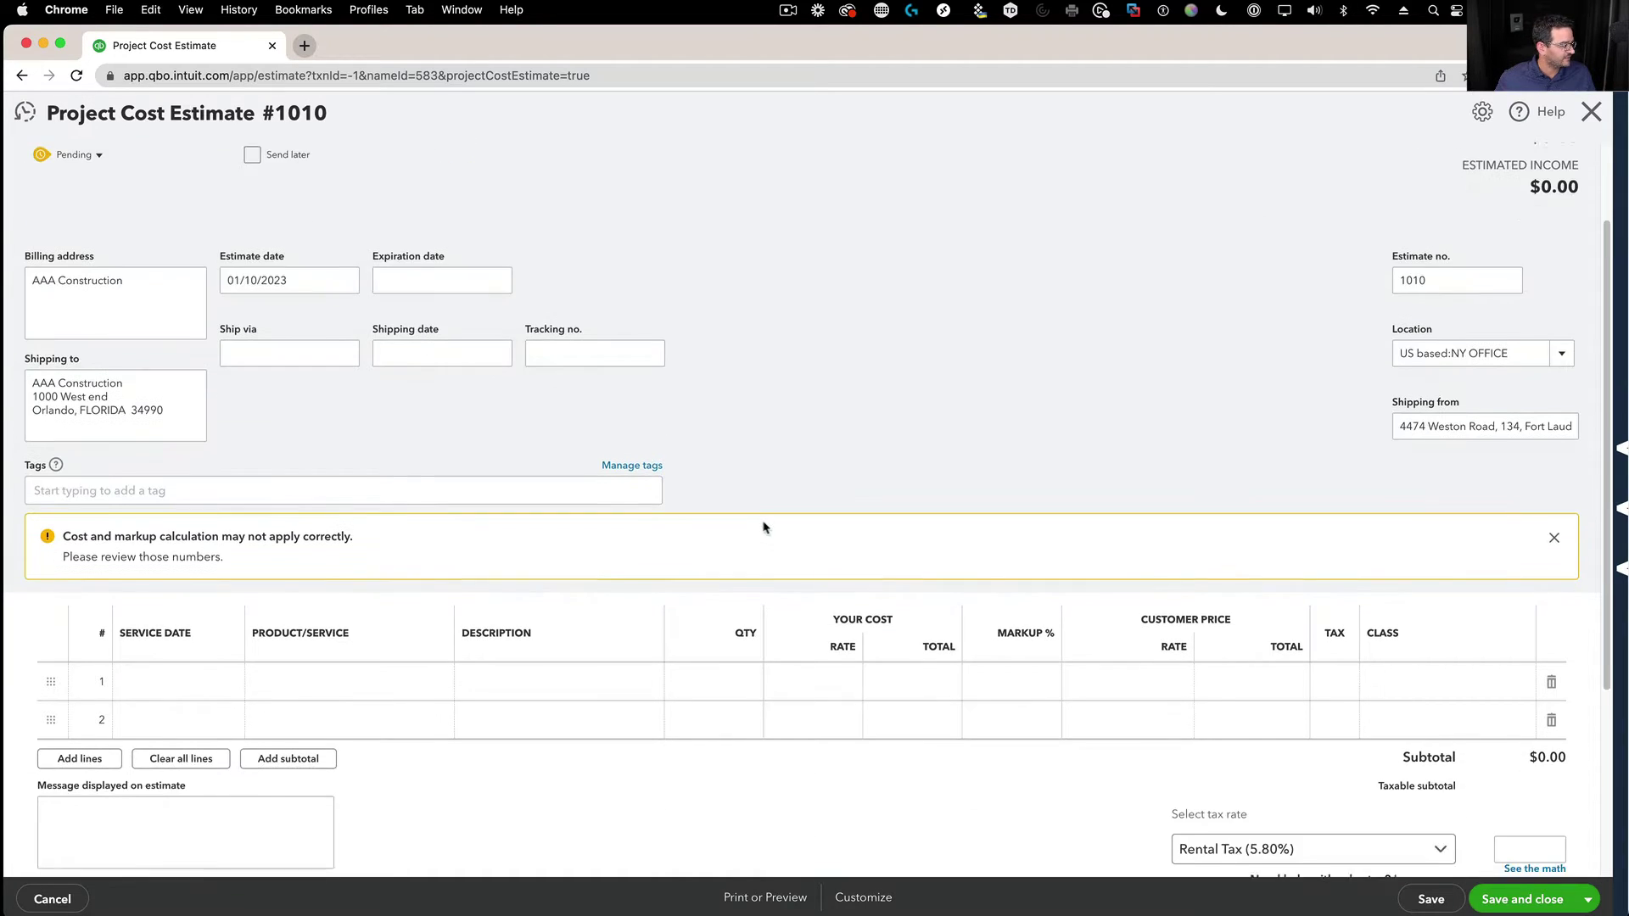
pyautogui.click(272, 244)
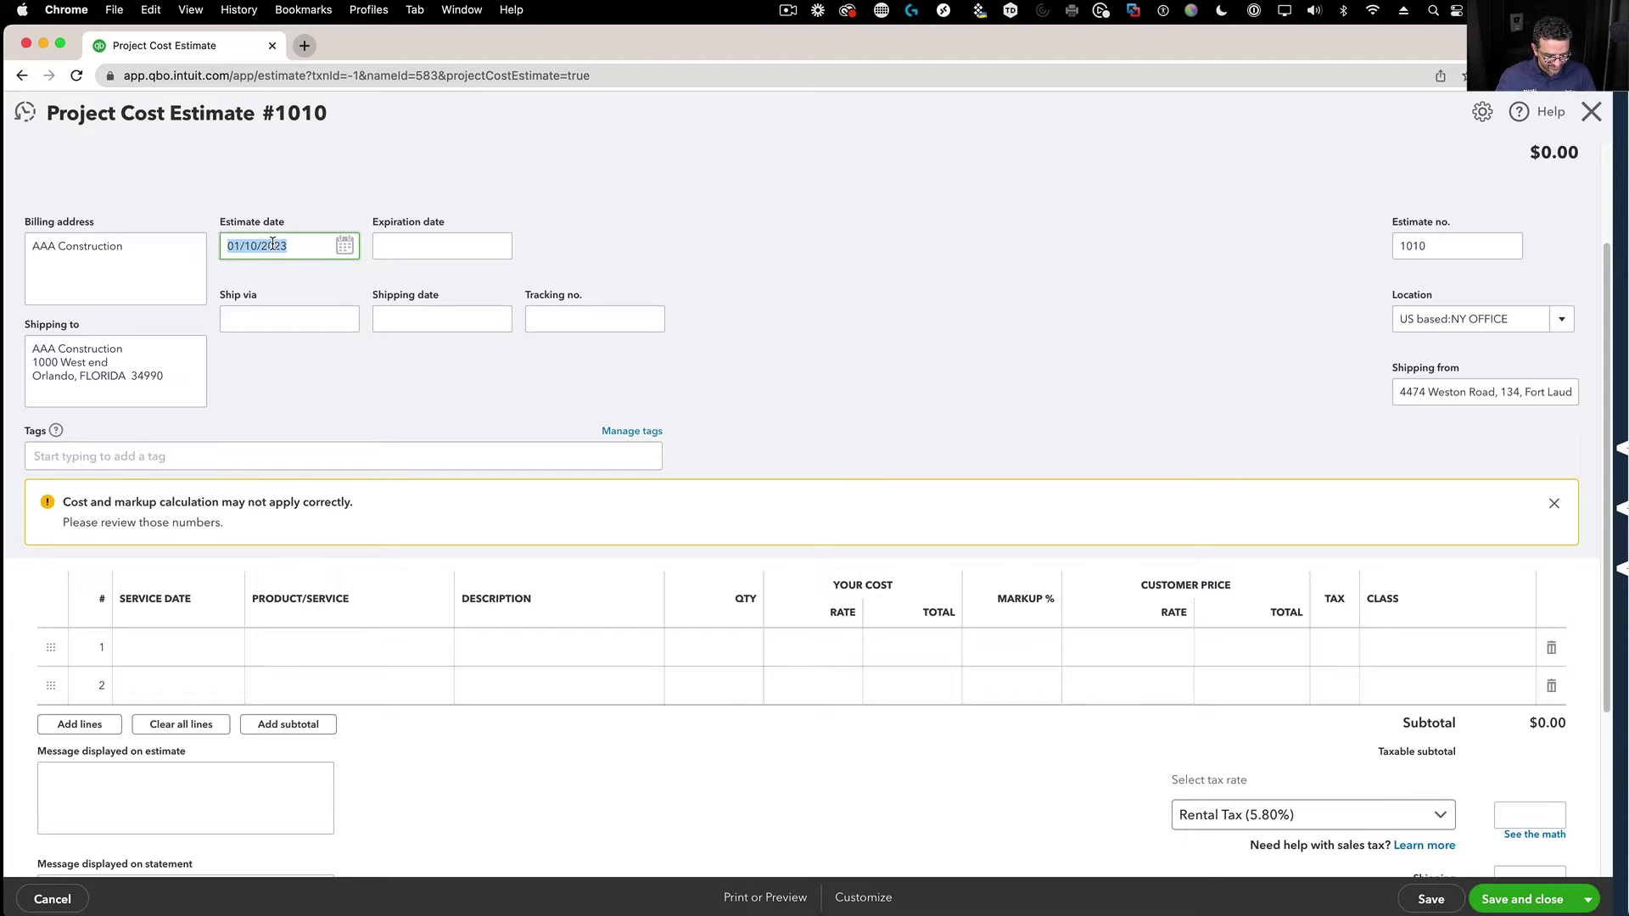
pyautogui.press('y')
pyautogui.press('m')
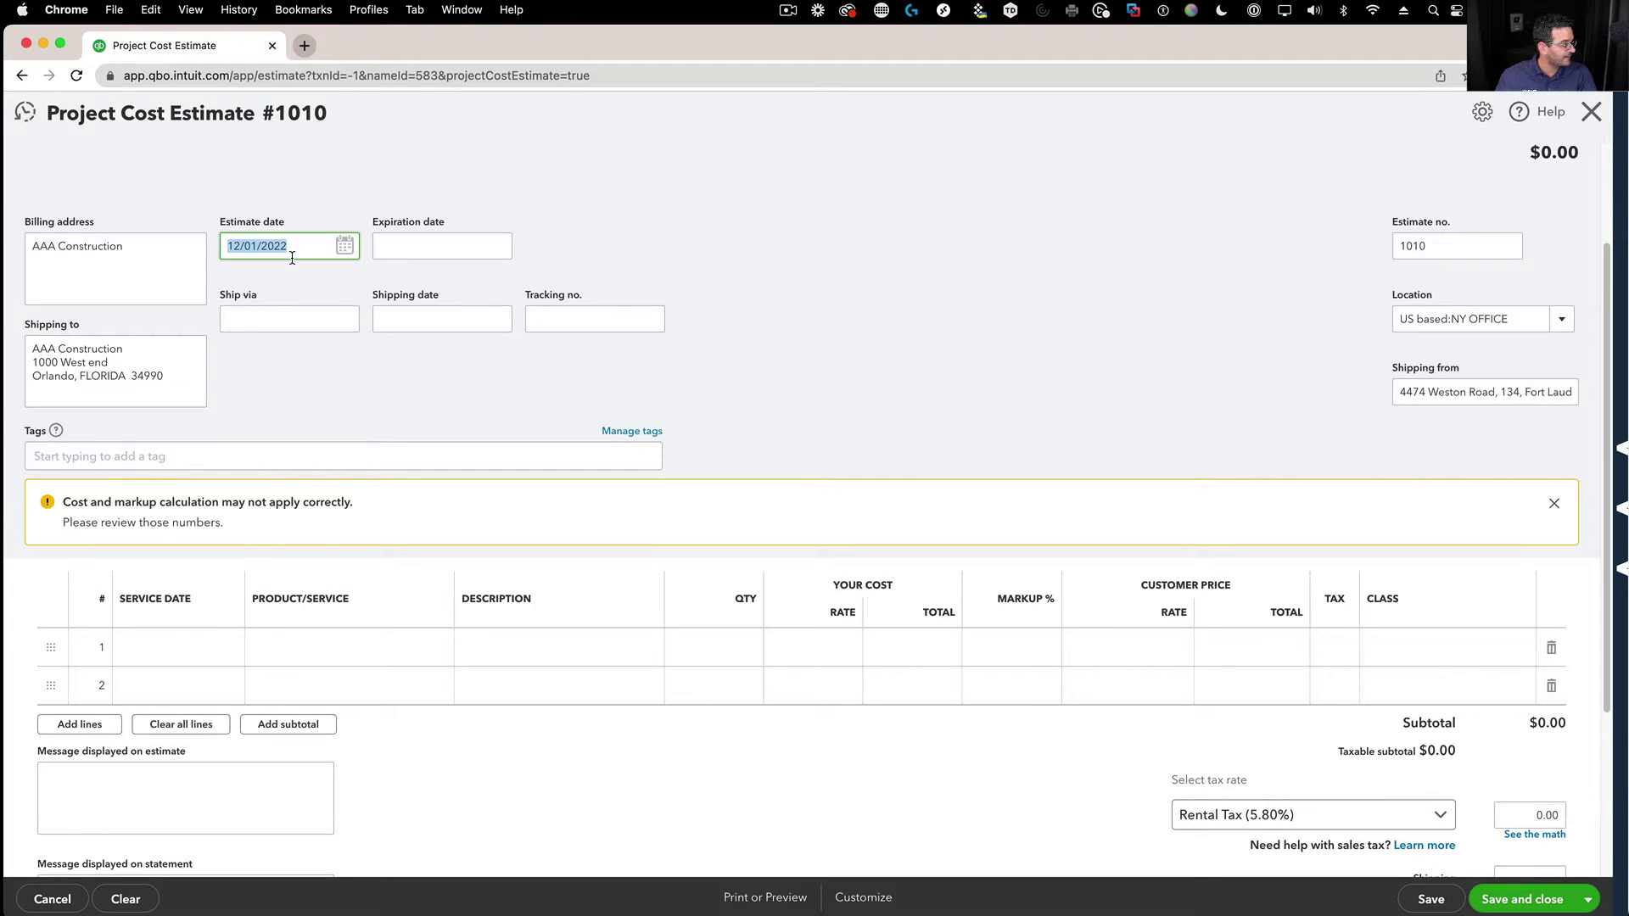
# Add four more blank item lines to the project cost estimate.
pyautogui.click(370, 653)
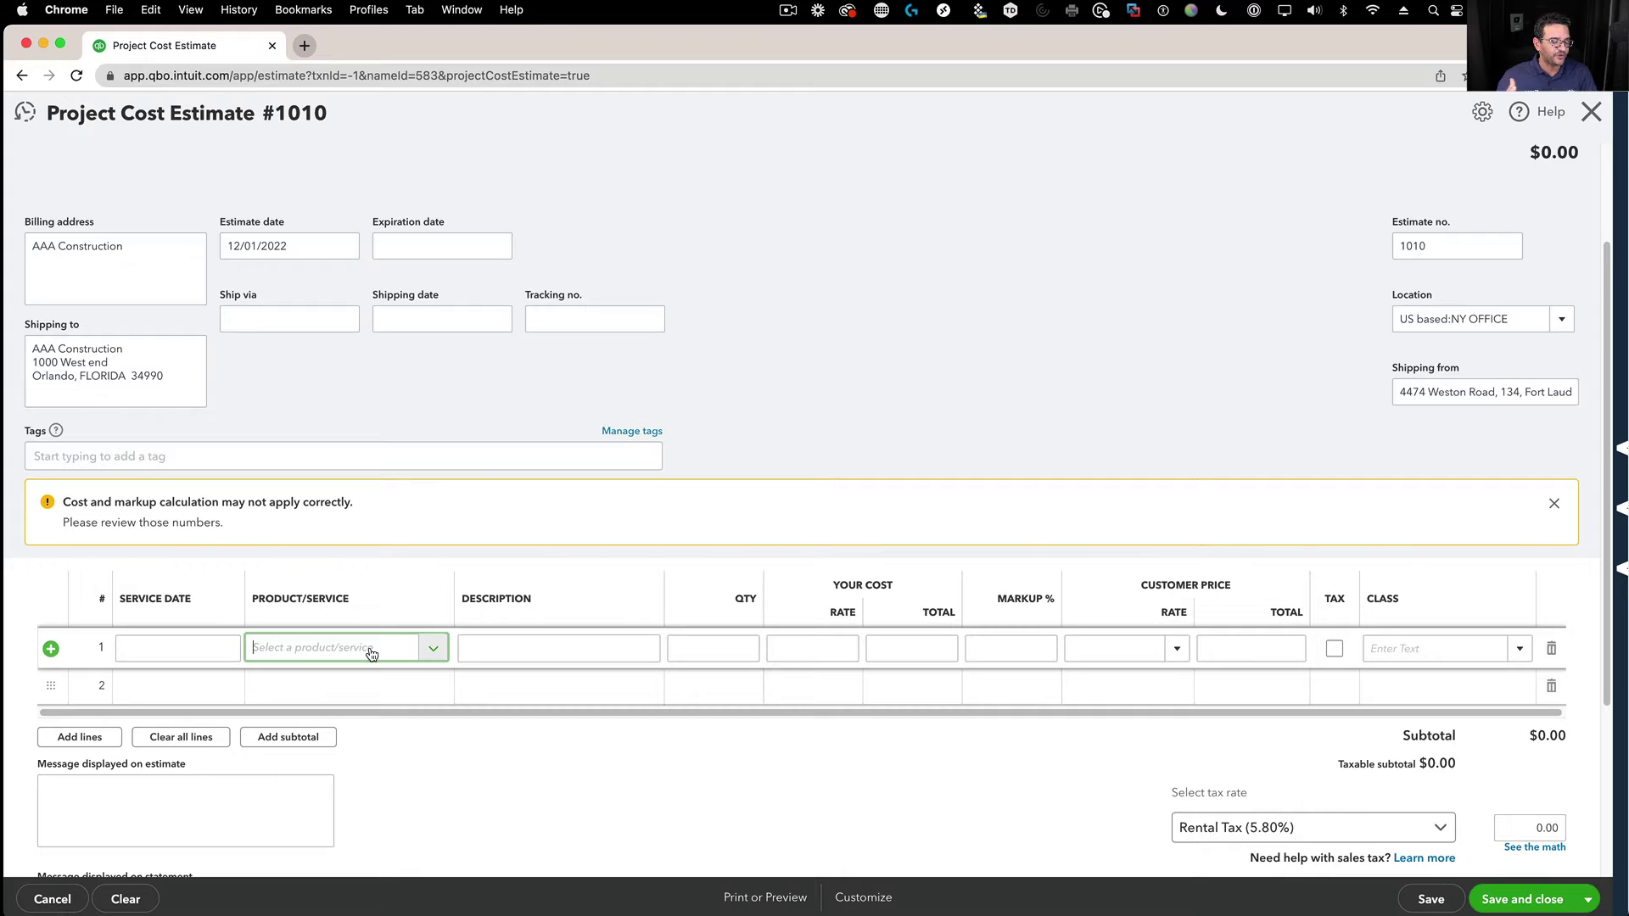
pyautogui.click(80, 737)
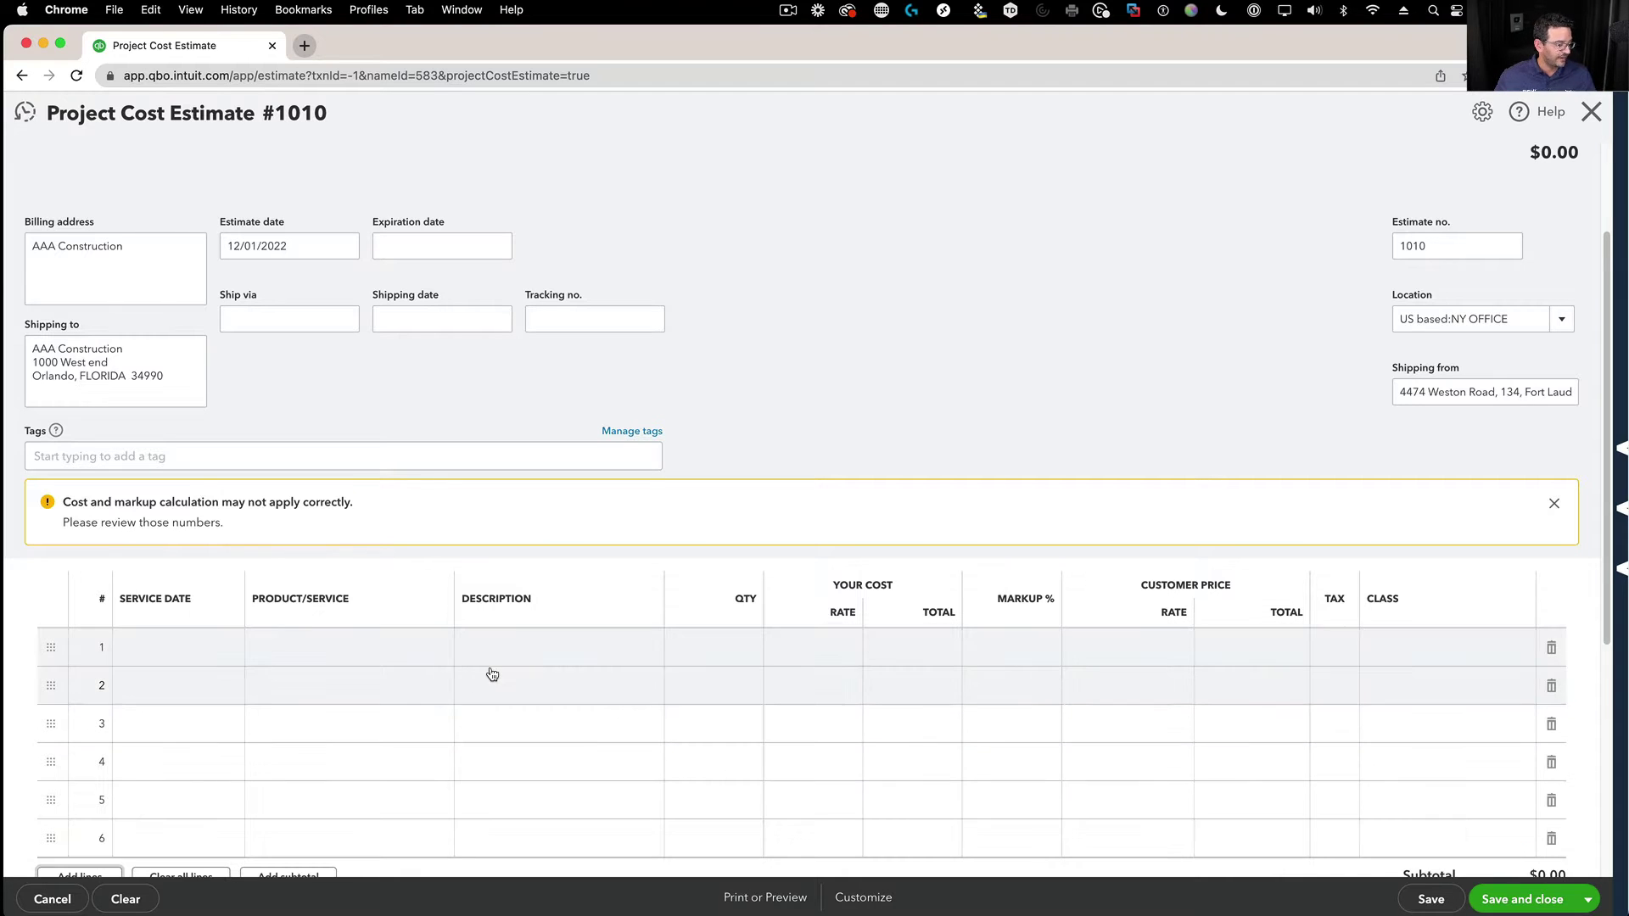
pyautogui.scroll(-3, 500, 645)
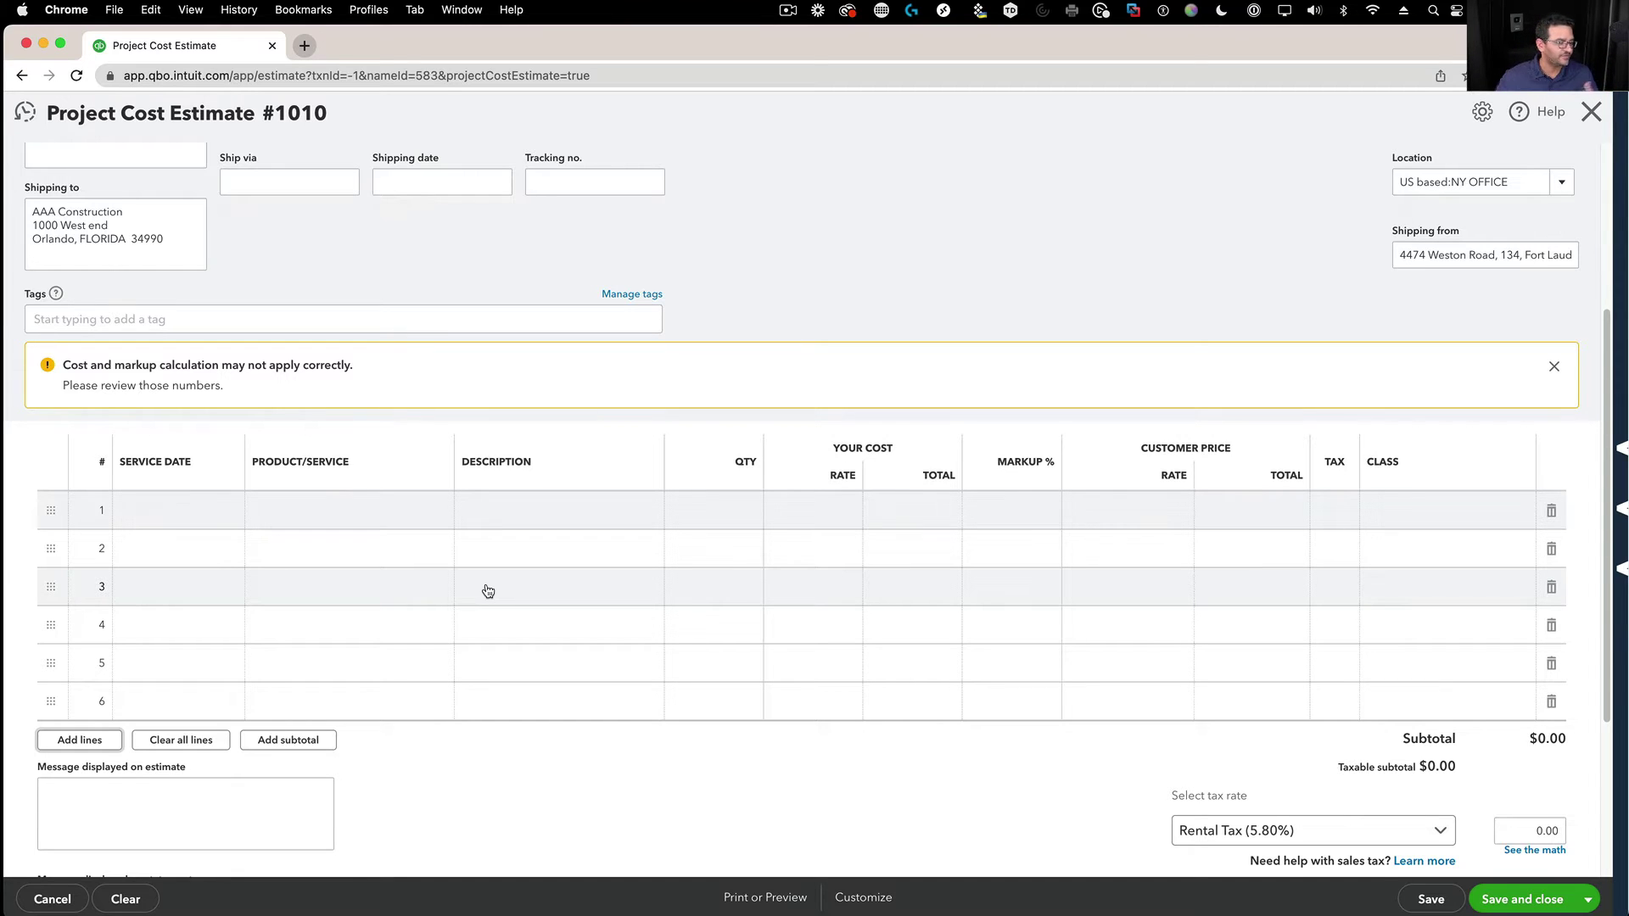
# Assign the services 00.1 Labor and 00.2 Materials to lines 1 and 2 of the estimate.
pyautogui.click(471, 511)
pyautogui.click(356, 511)
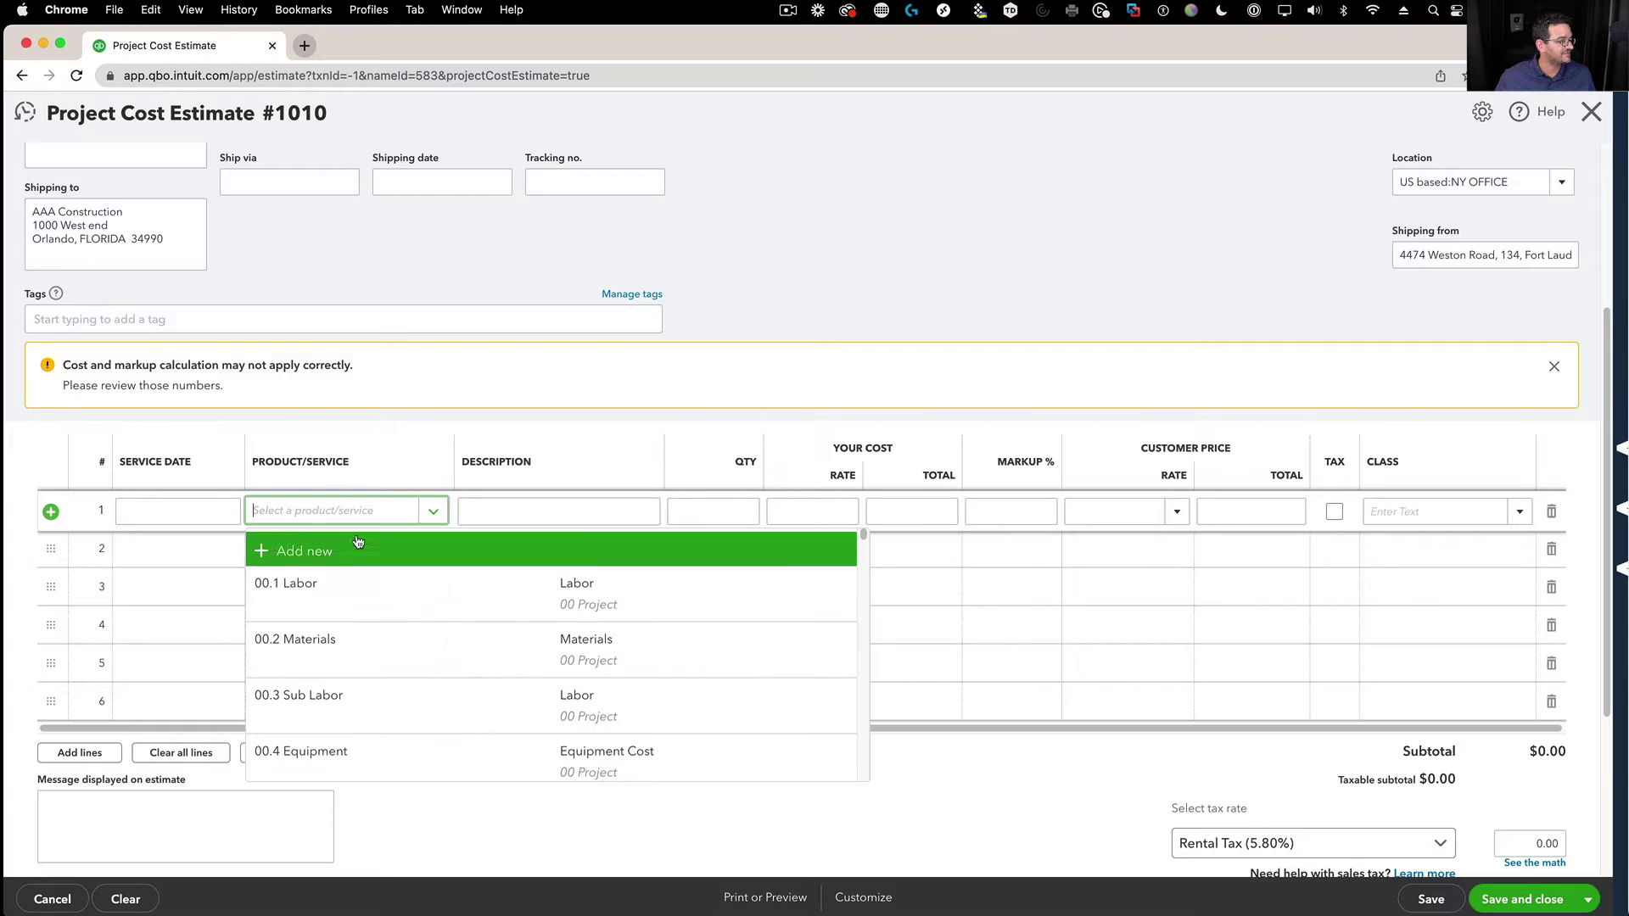
pyautogui.click(339, 594)
pyautogui.click(445, 546)
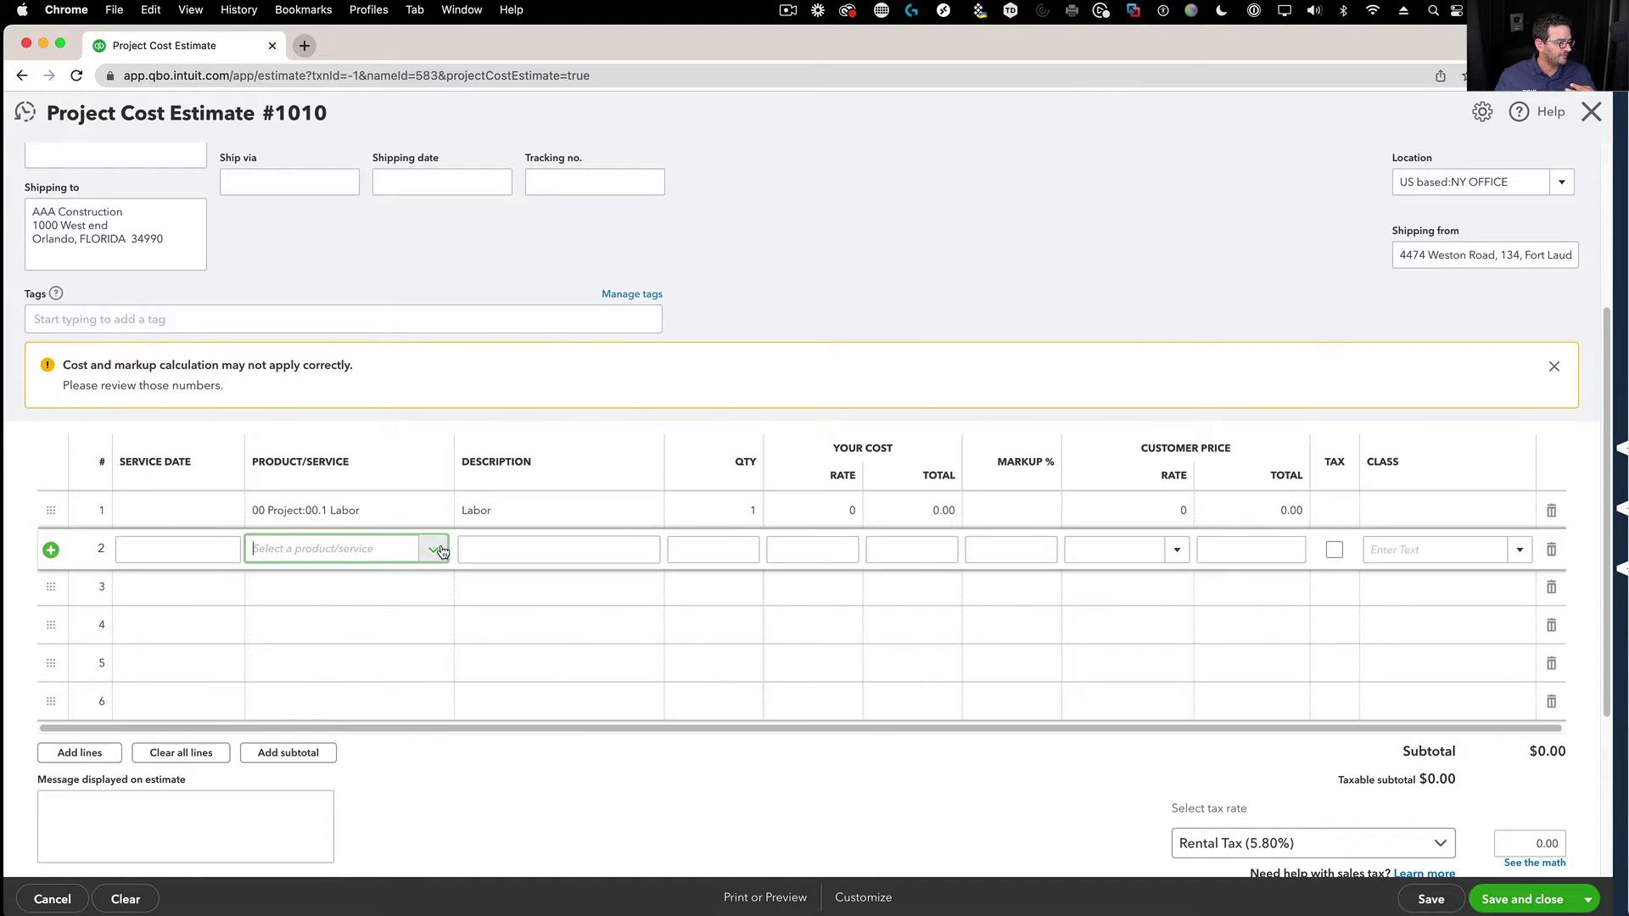
pyautogui.click(322, 677)
# Assign the services 00.3 Sub Labor and 00.4 Equipment to lines 3 and 4 of the estimate.
pyautogui.click(450, 587)
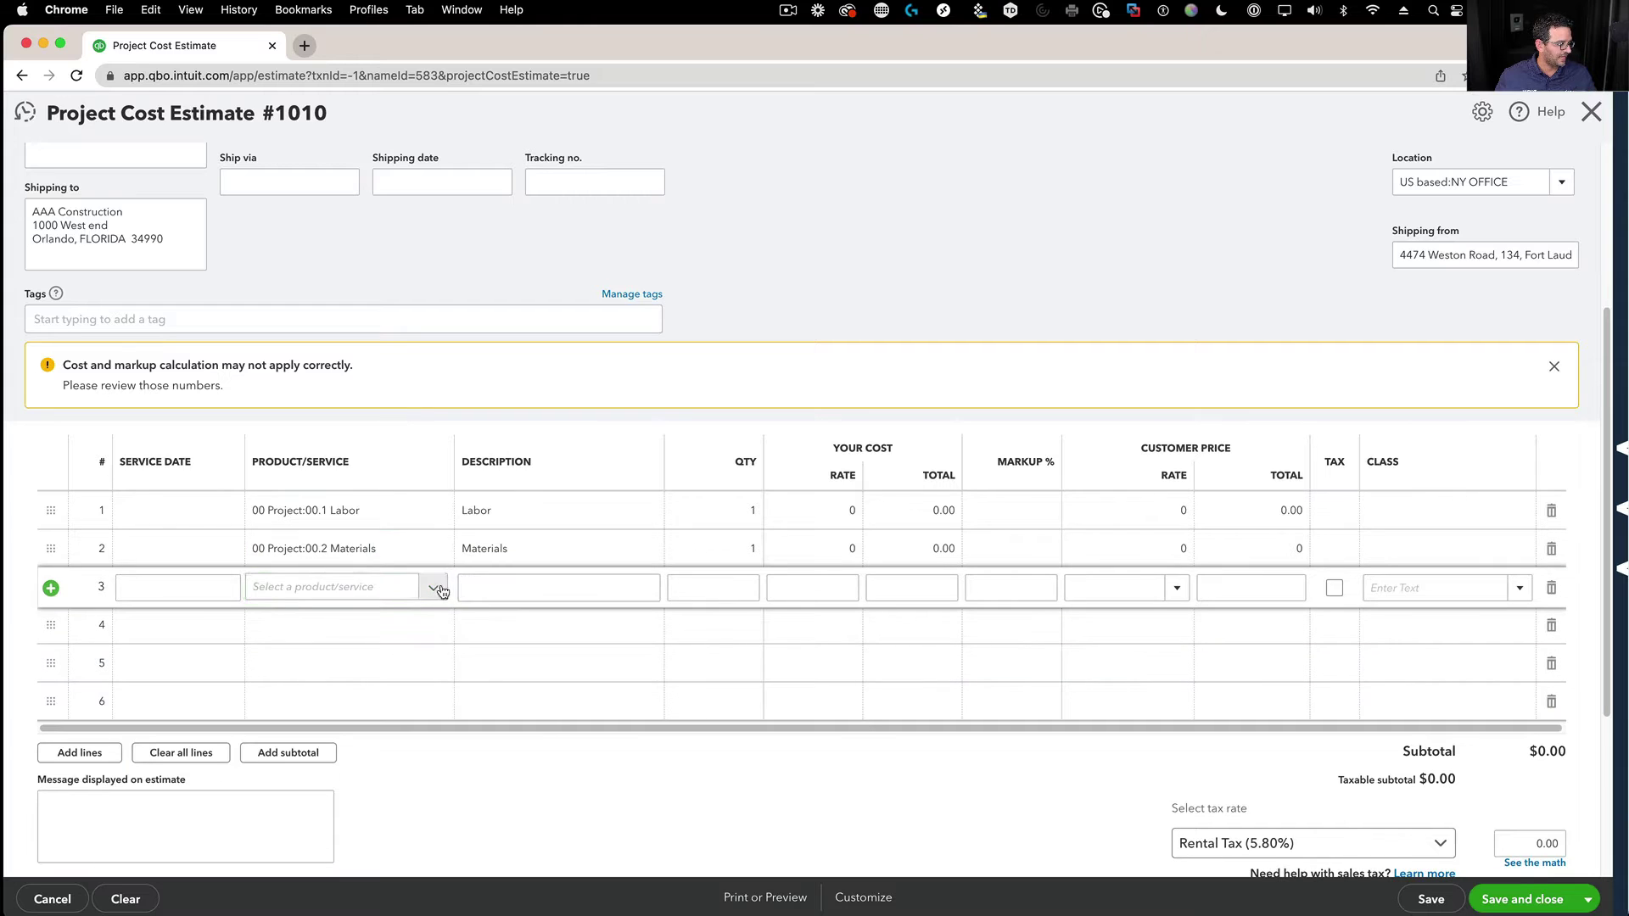
pyautogui.click(433, 587)
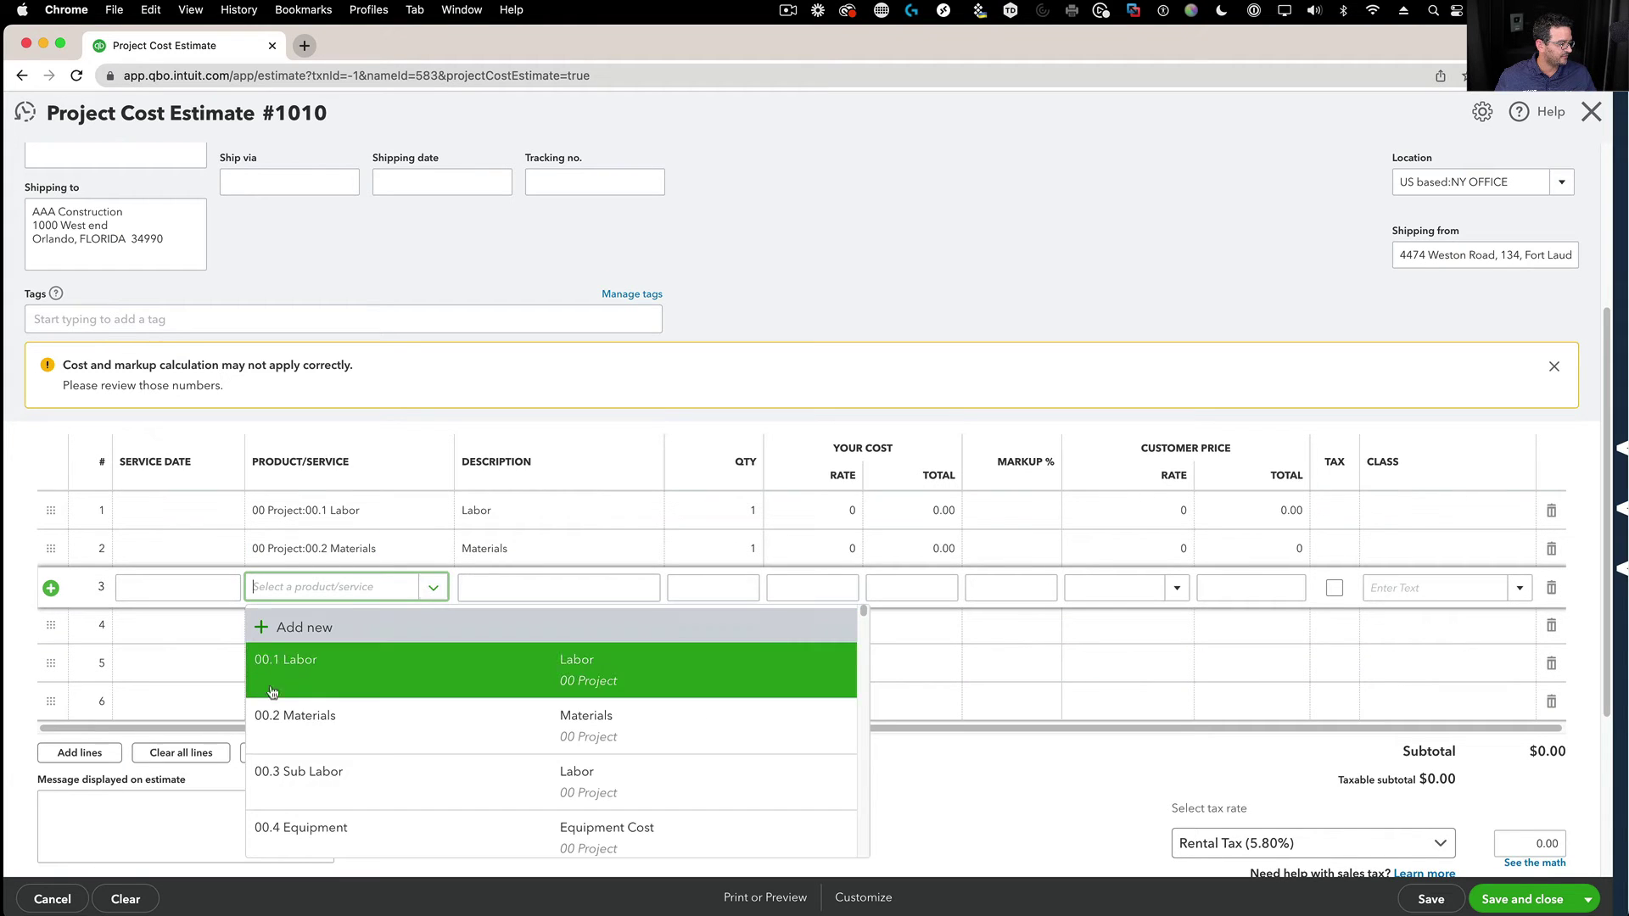
pyautogui.click(288, 775)
pyautogui.click(437, 628)
pyautogui.click(432, 625)
pyautogui.click(339, 867)
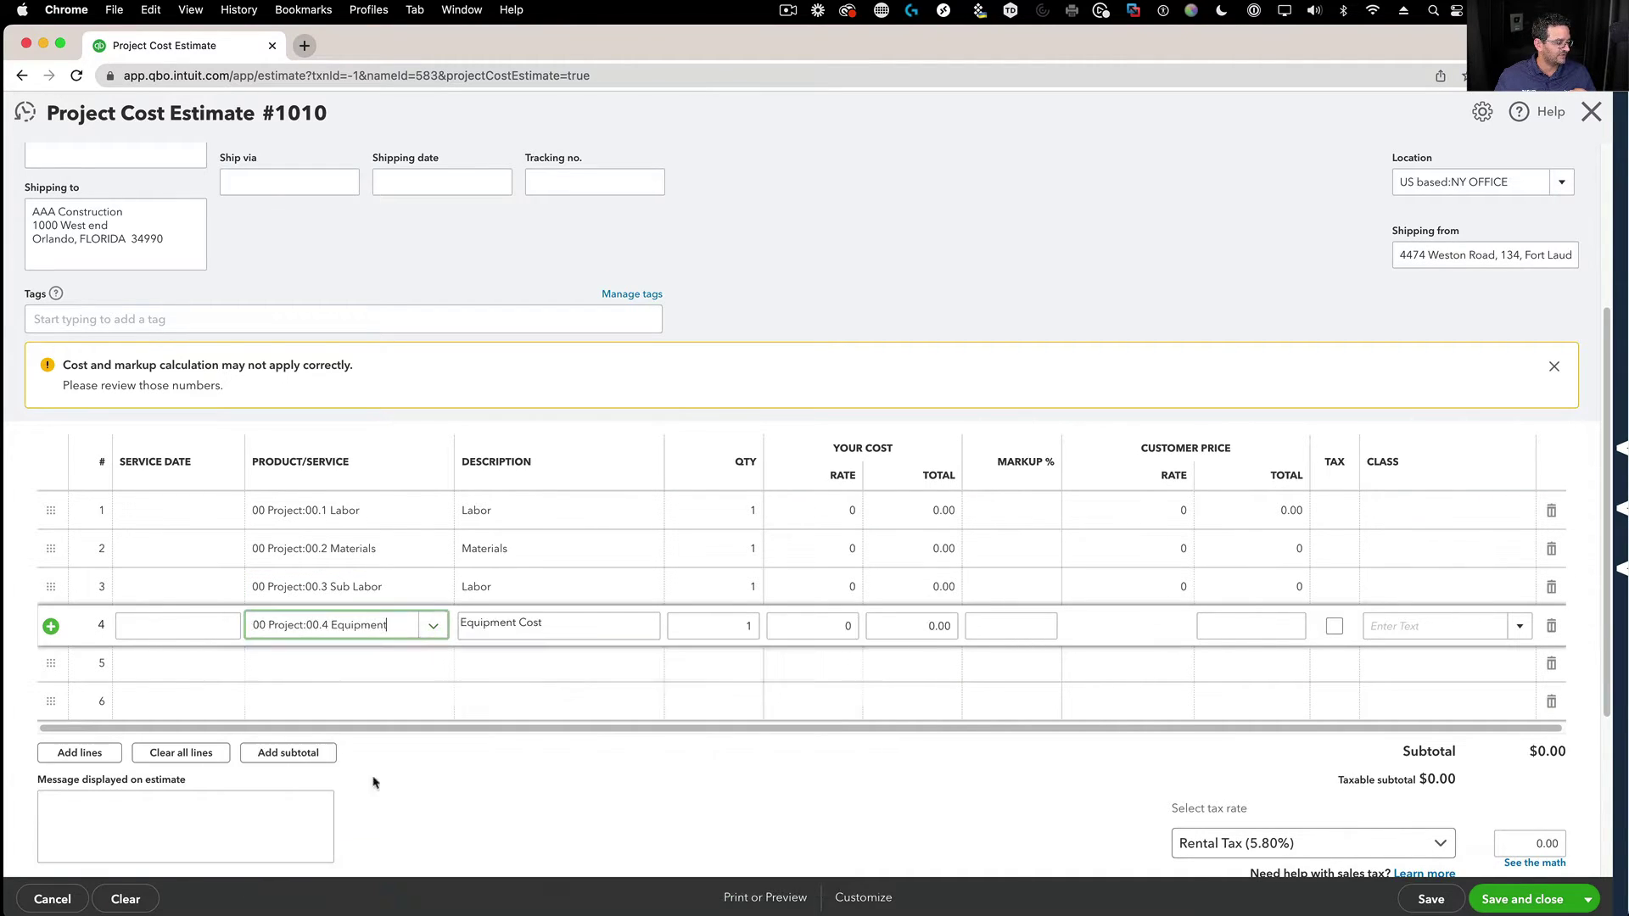
pyautogui.click(488, 421)
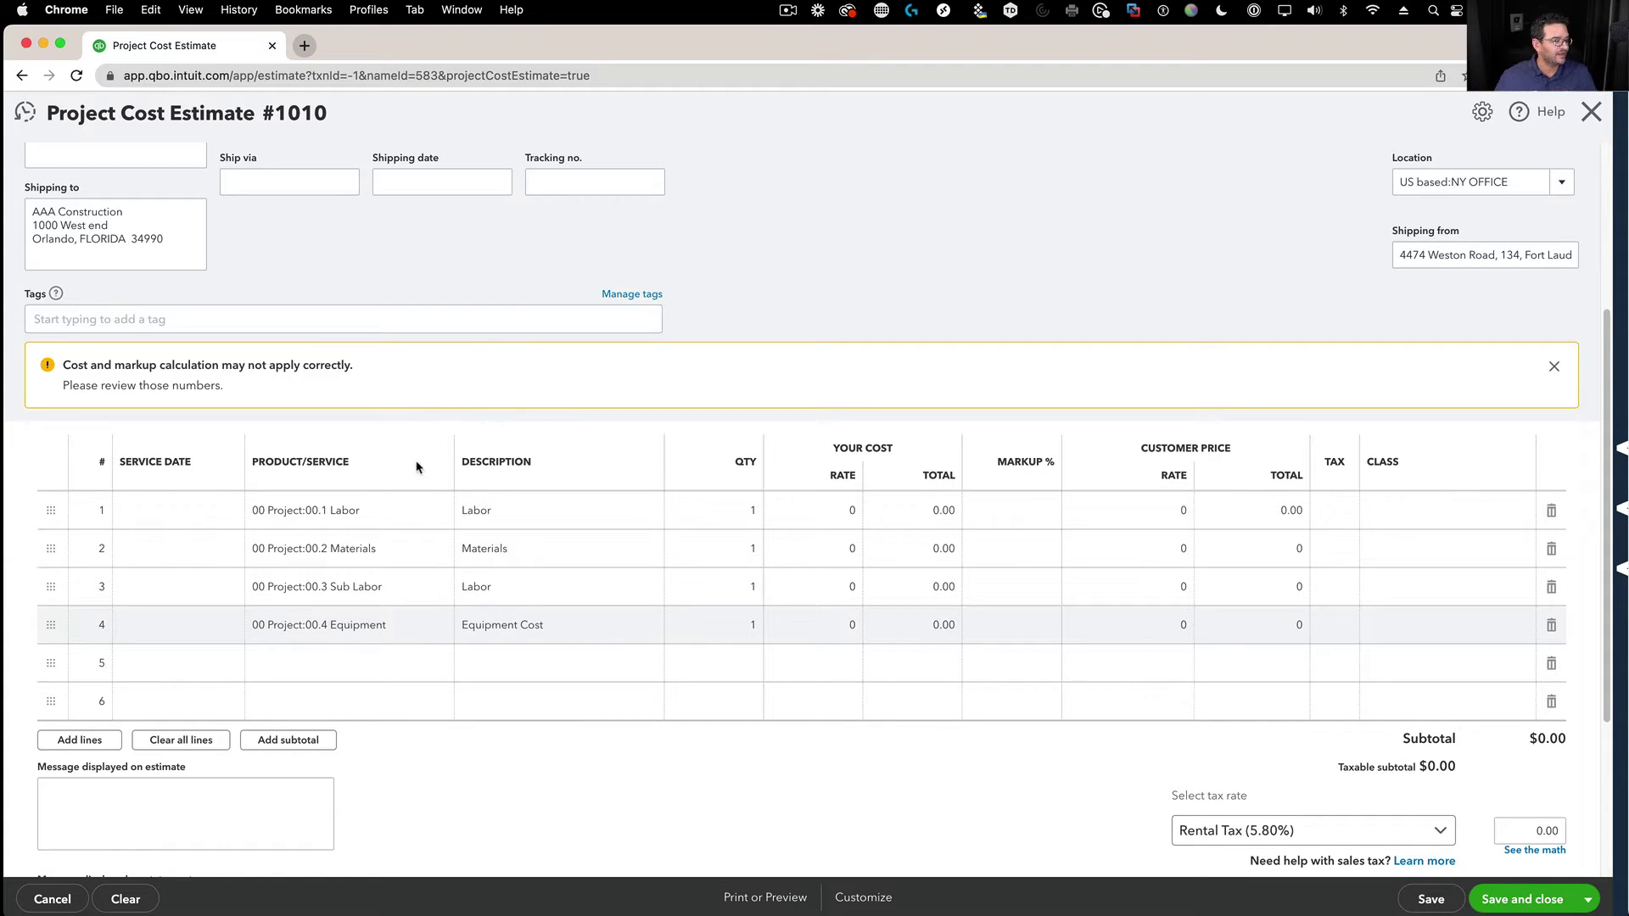
# Set your cost rate to 20,000 for the 00.1 Labor line and 15,000 for the 00.2 Materials line.
pyautogui.scroll(5, 334, 523)
pyautogui.scroll(-5, 311, 654)
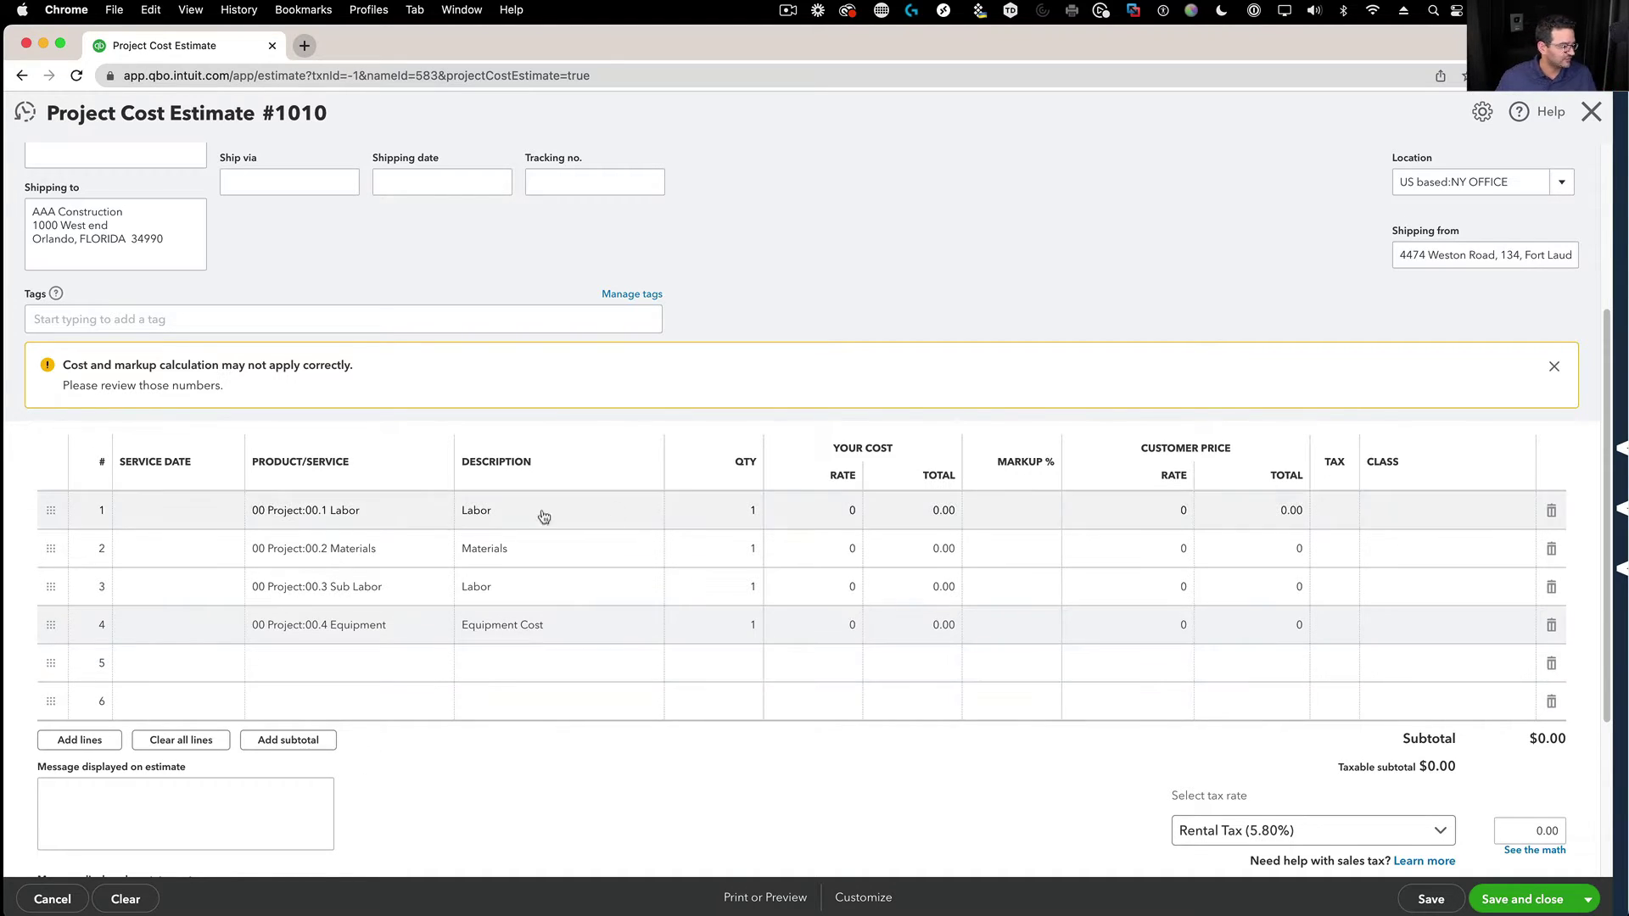
pyautogui.click(835, 507)
pyautogui.click(853, 512)
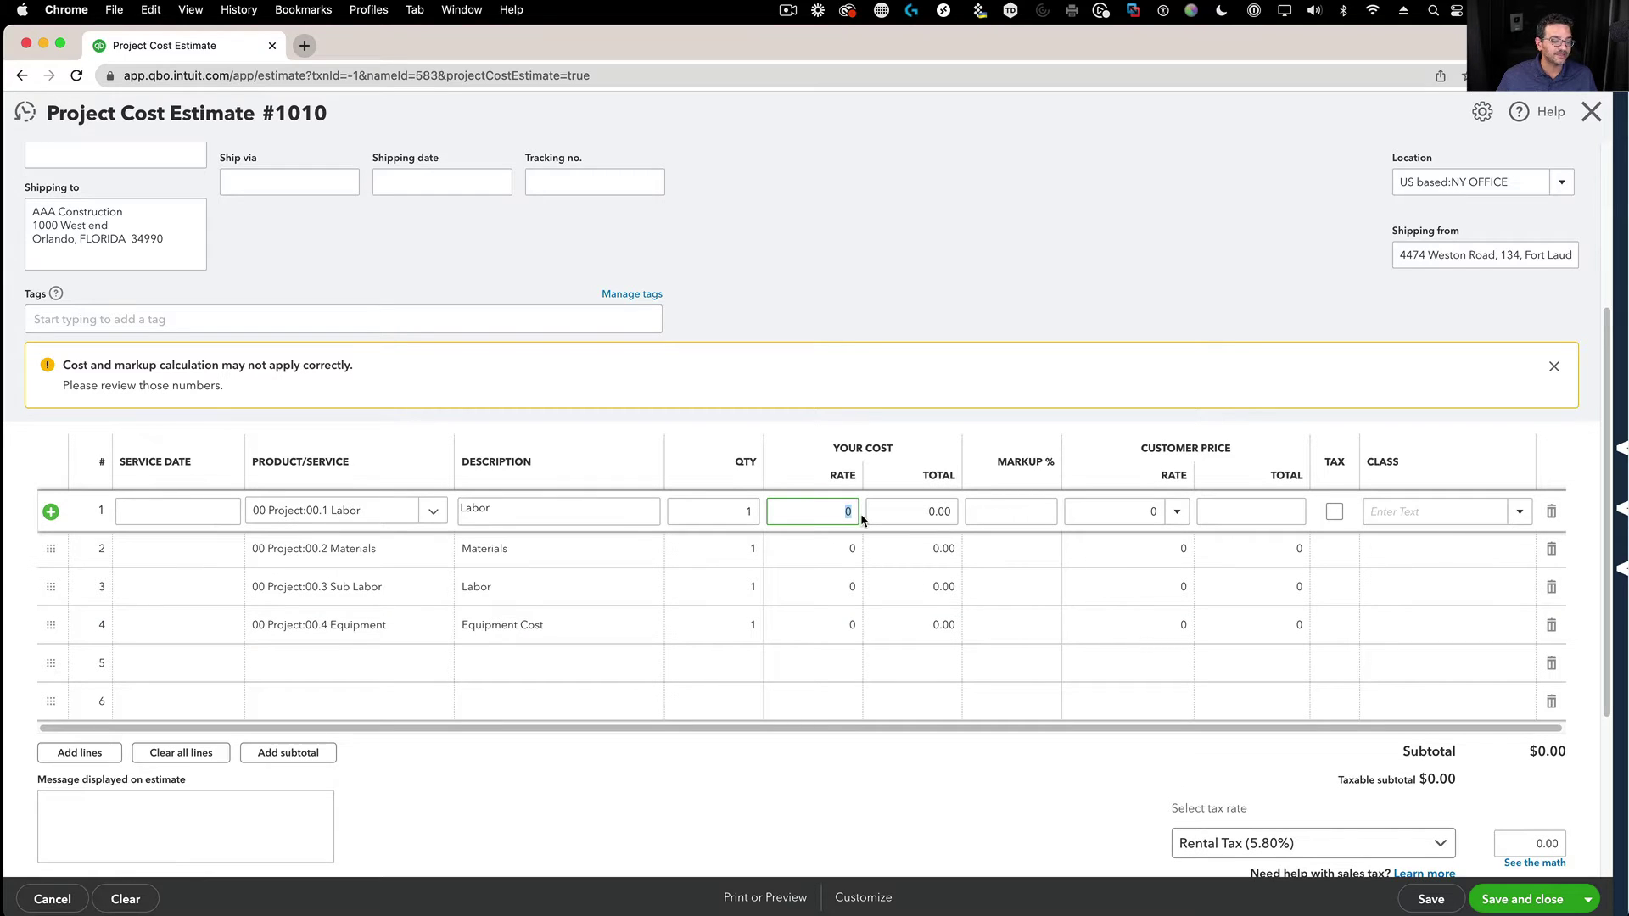
pyautogui.write('20000')
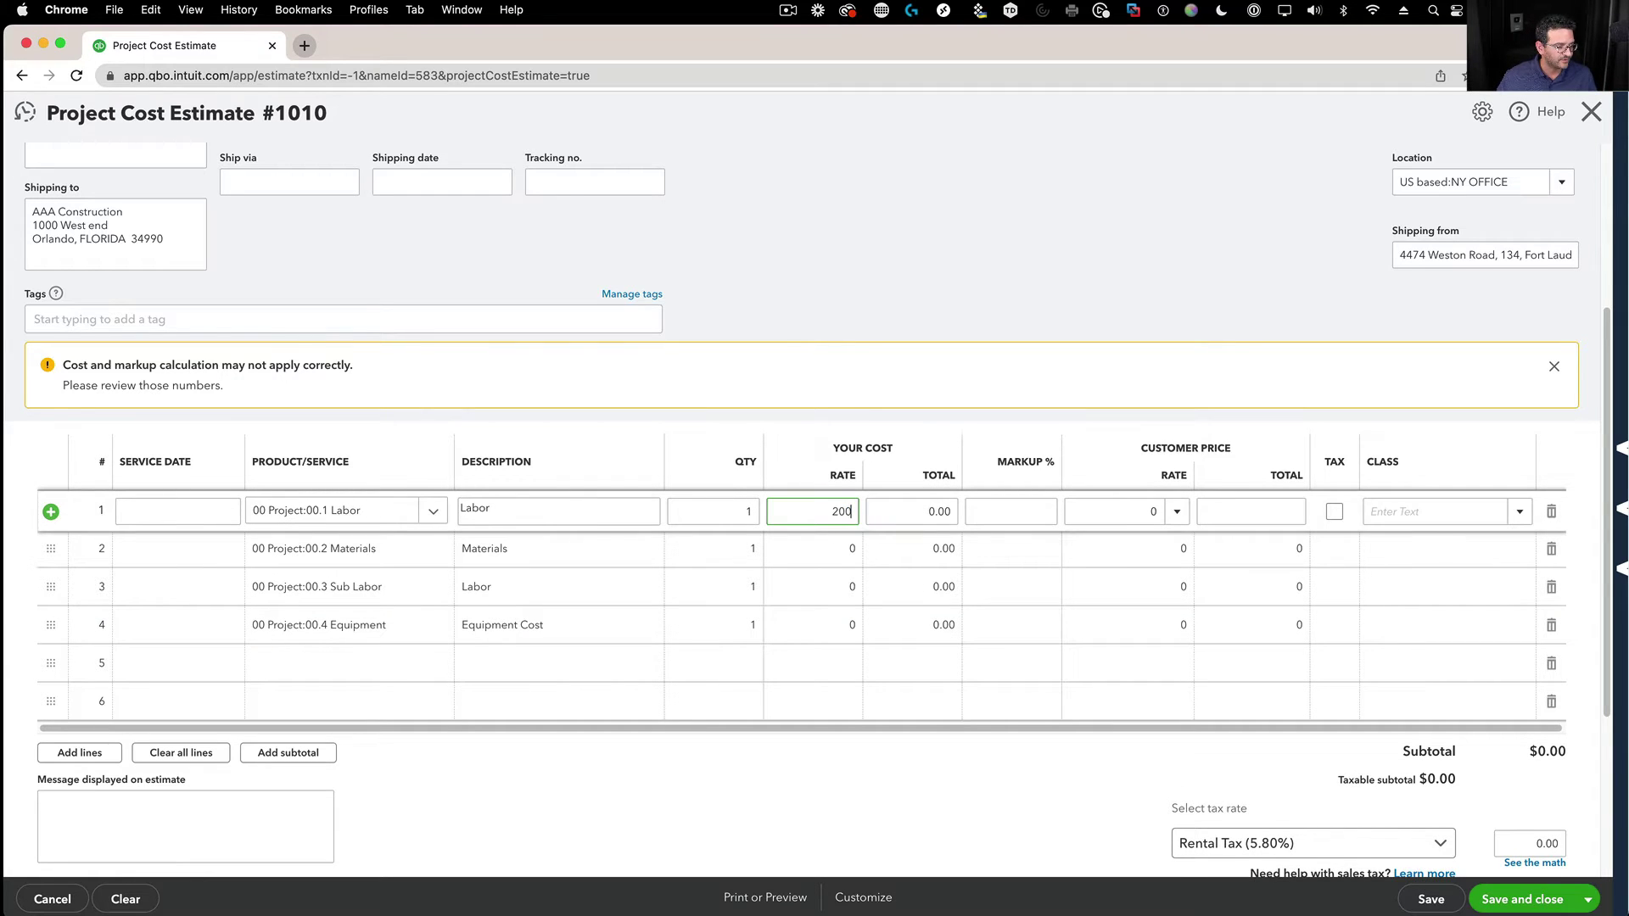
pyautogui.press('Tab')
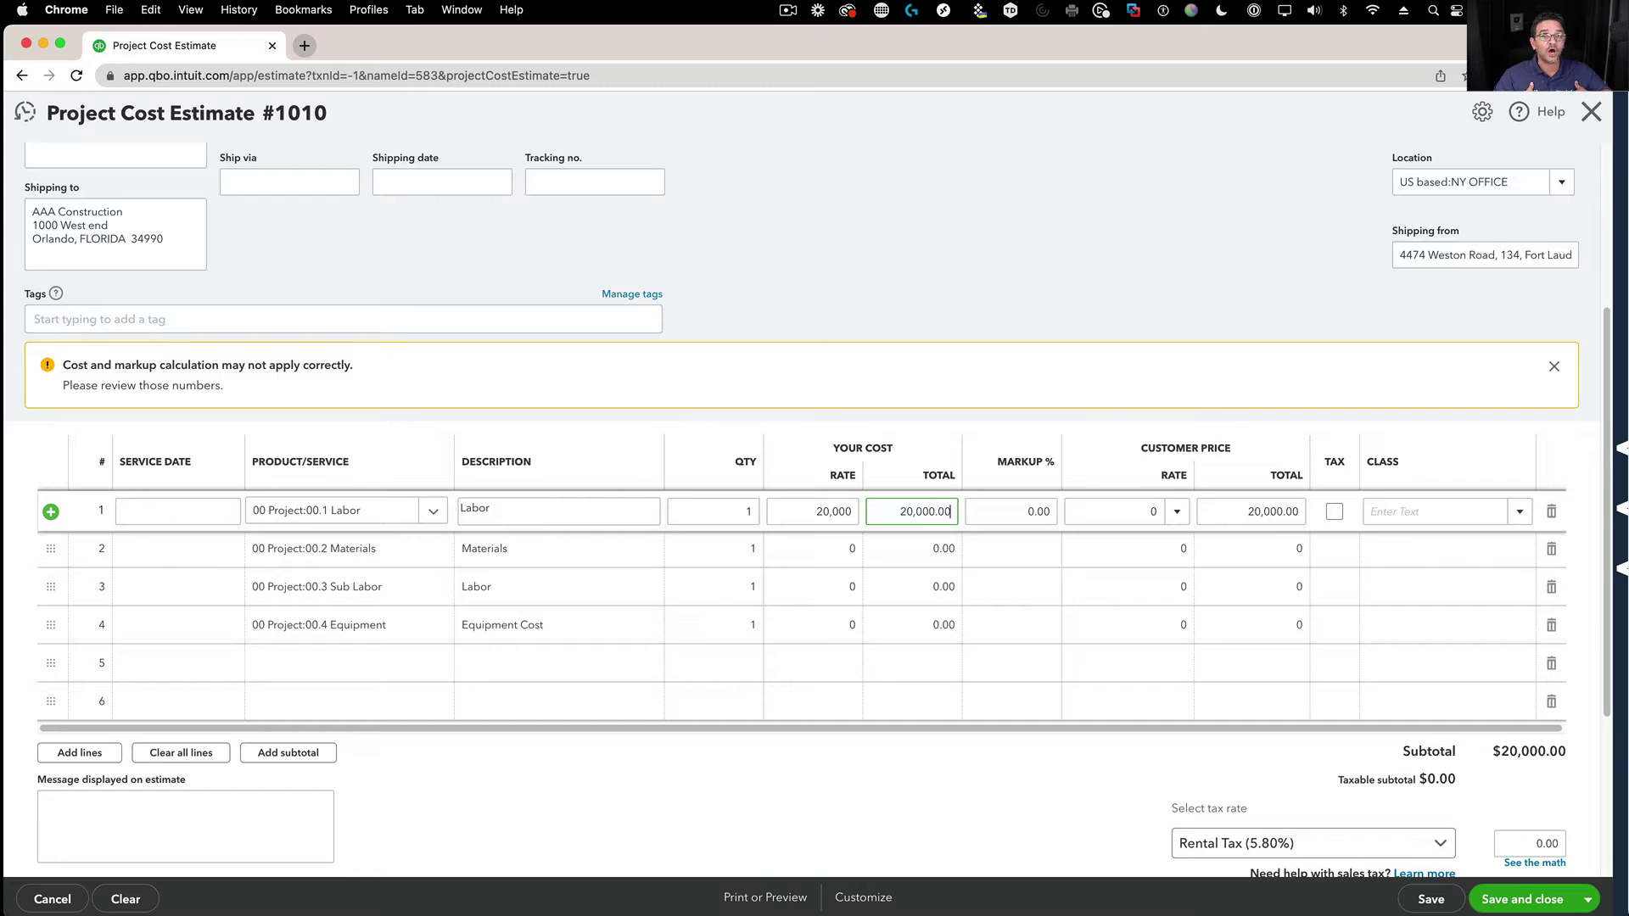
pyautogui.click(852, 550)
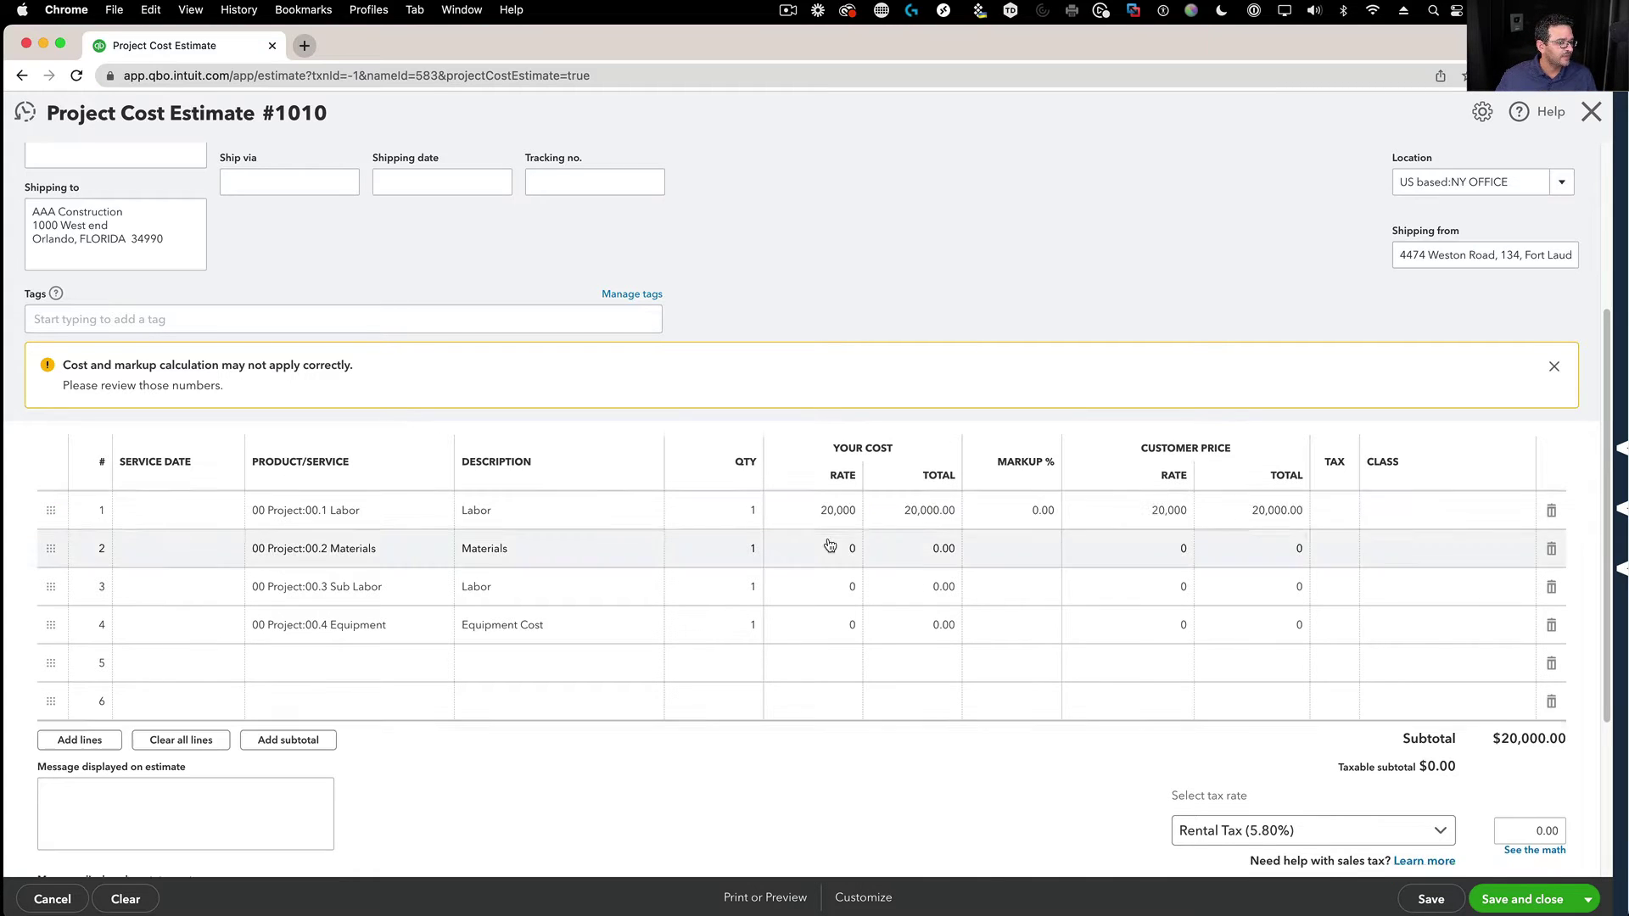
pyautogui.write('15000')
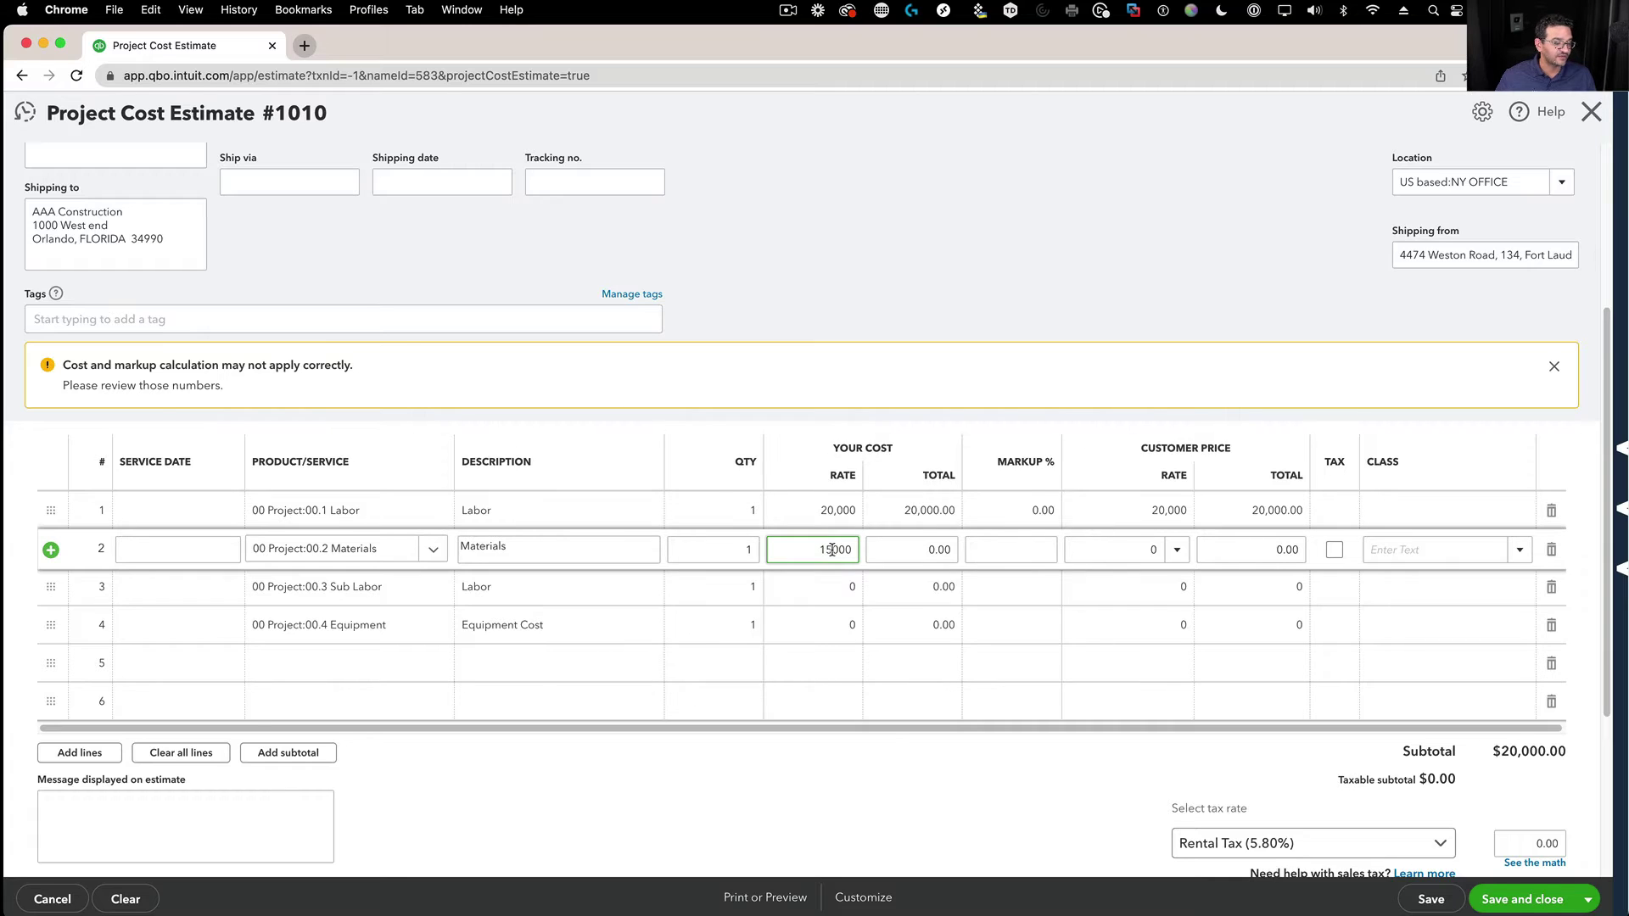
# Set your cost rate to 10,000 for the 00.3 Sub Labor line and 5,000 for the 00.4 Equipment line.
pyautogui.click(835, 590)
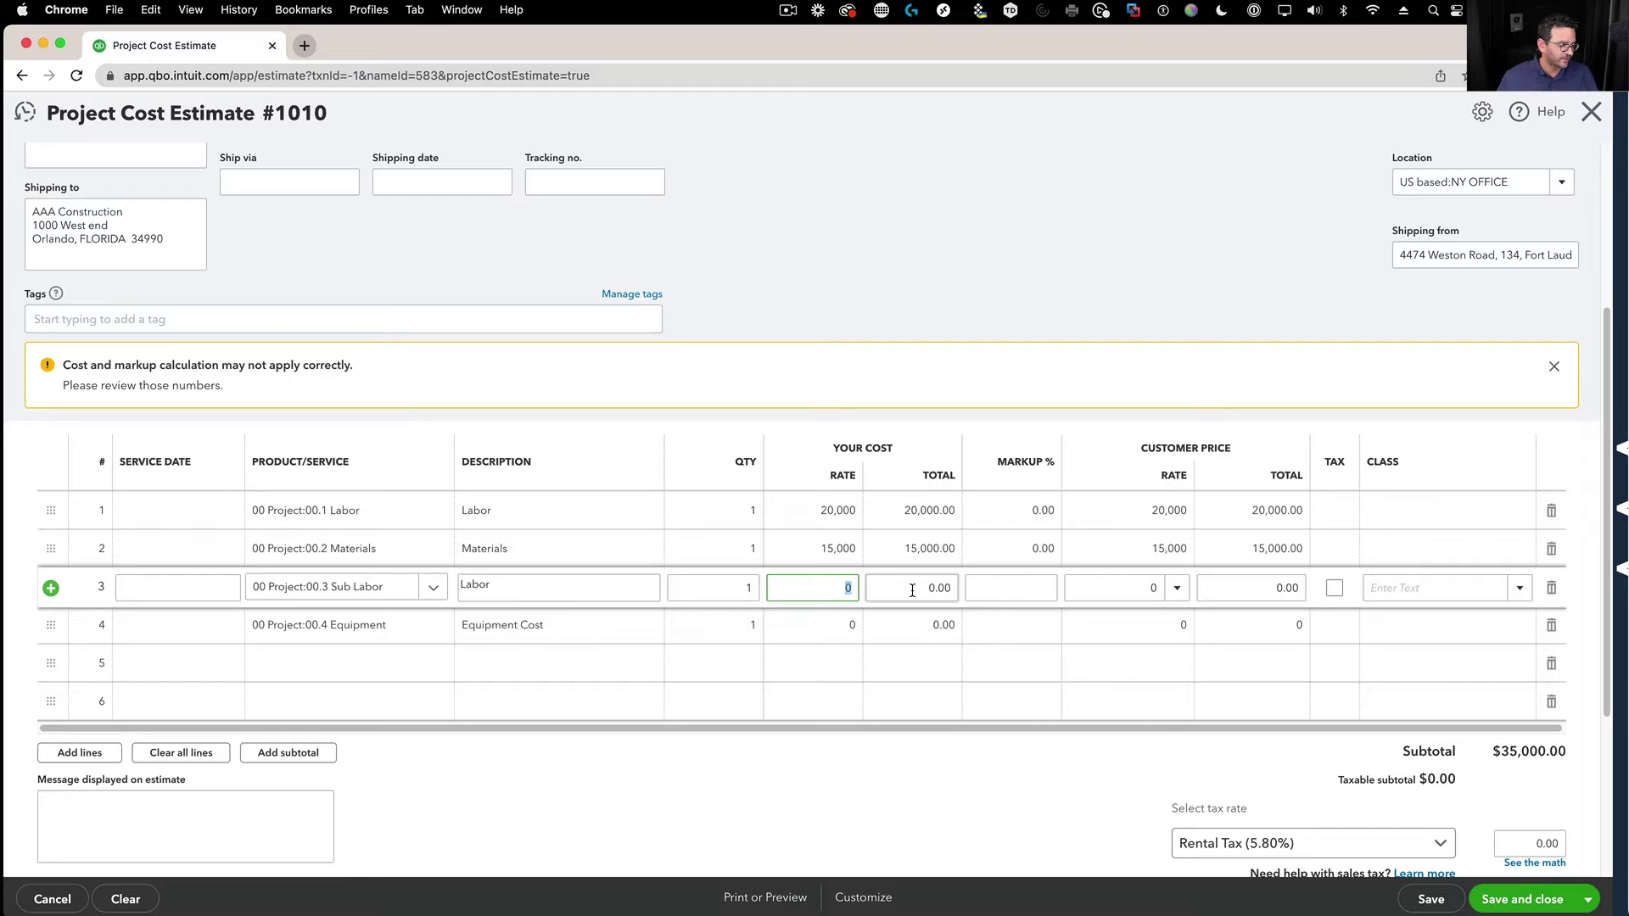
pyautogui.write('10000')
pyautogui.click(847, 625)
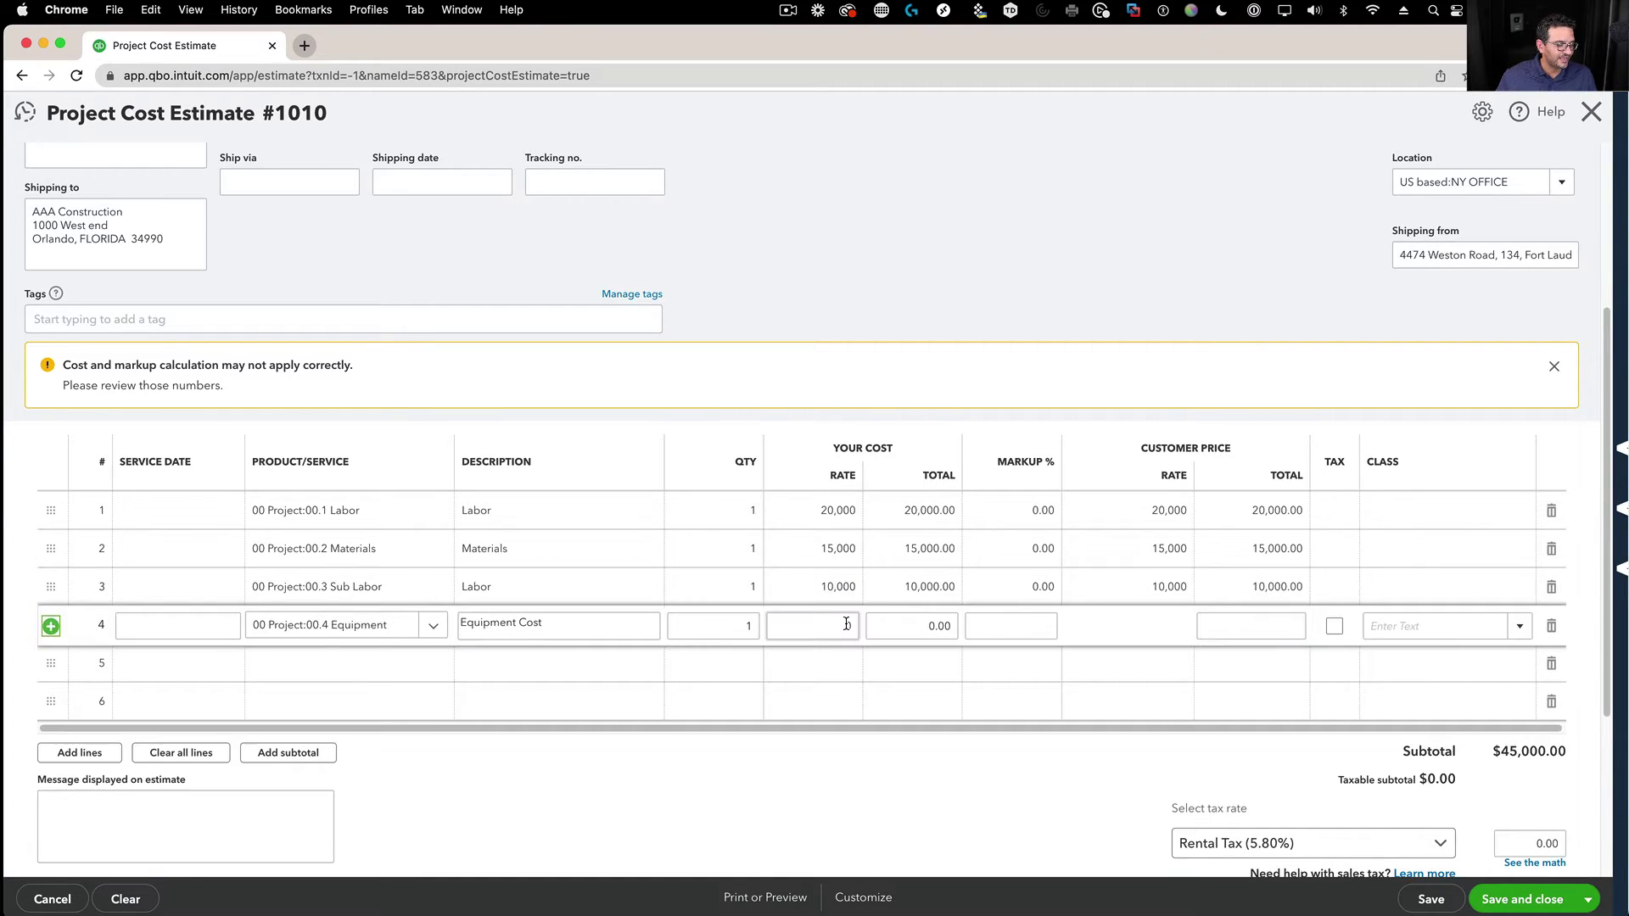
pyautogui.write('5000')
pyautogui.press('Tab')
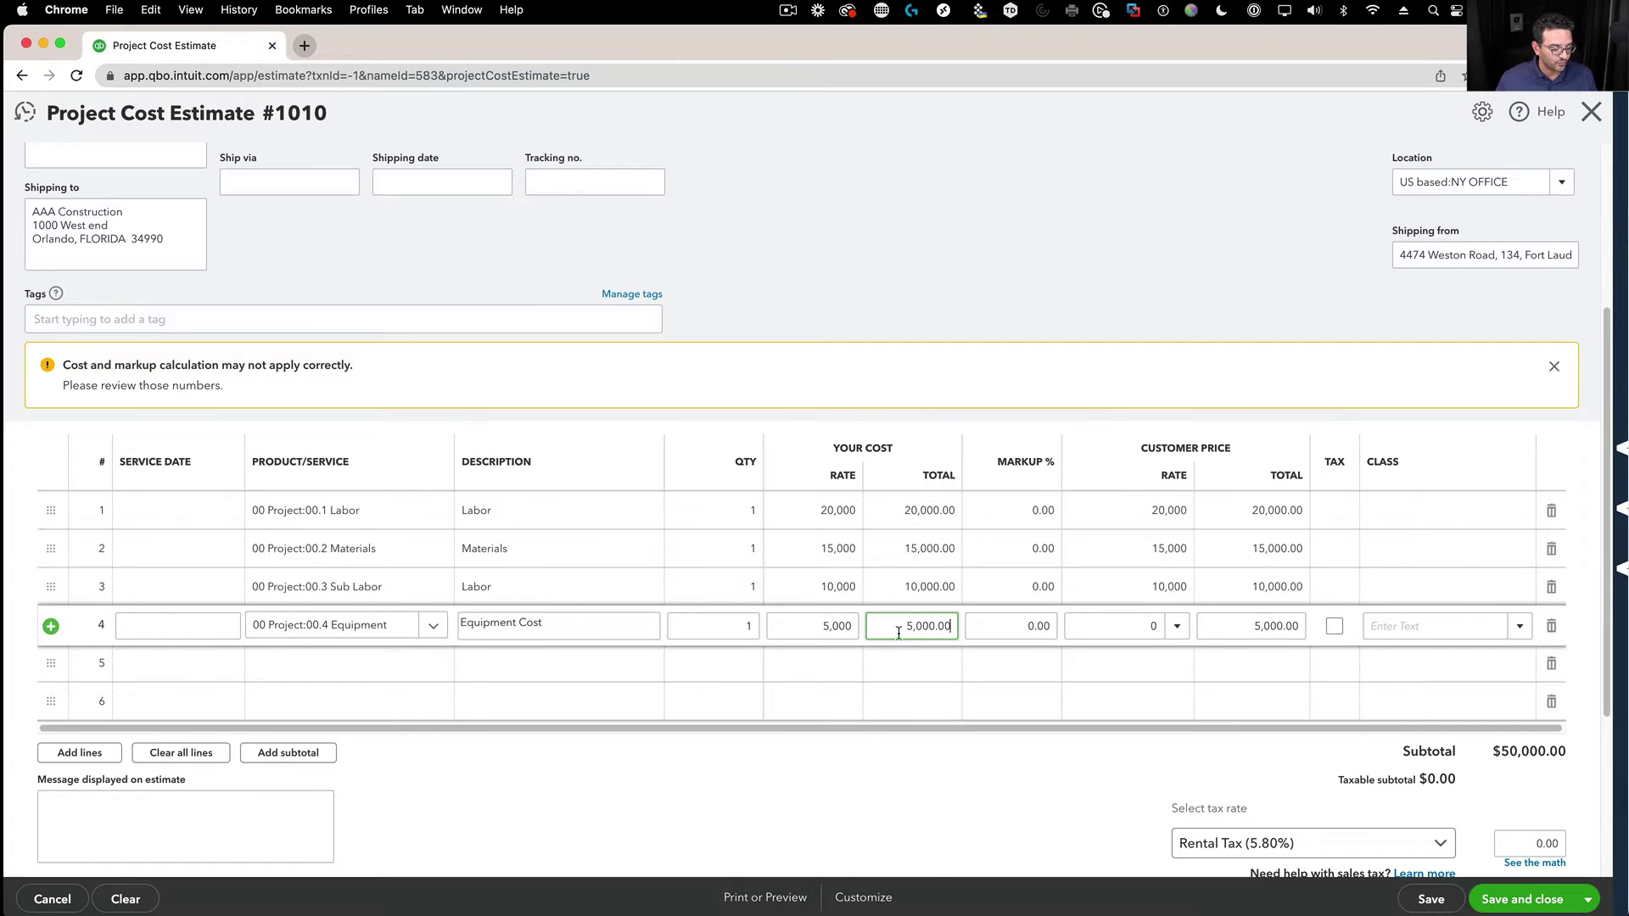
pyautogui.click(938, 858)
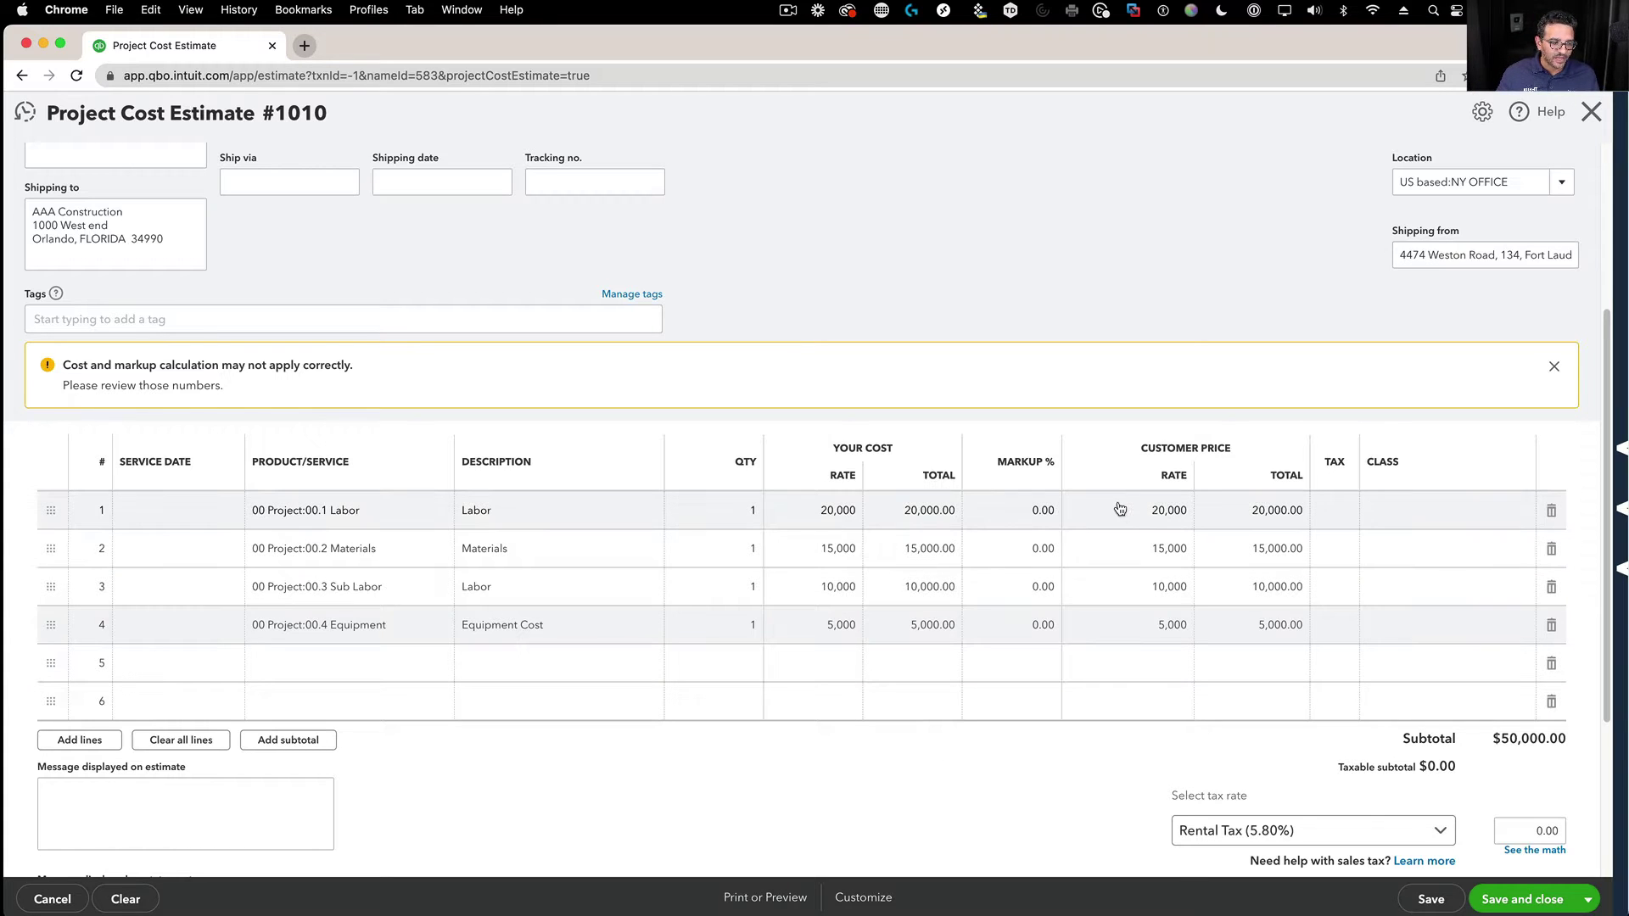
# Set the customer price total of the 00.1 Labor line to 40,000.
pyautogui.click(1177, 520)
pyautogui.click(1227, 512)
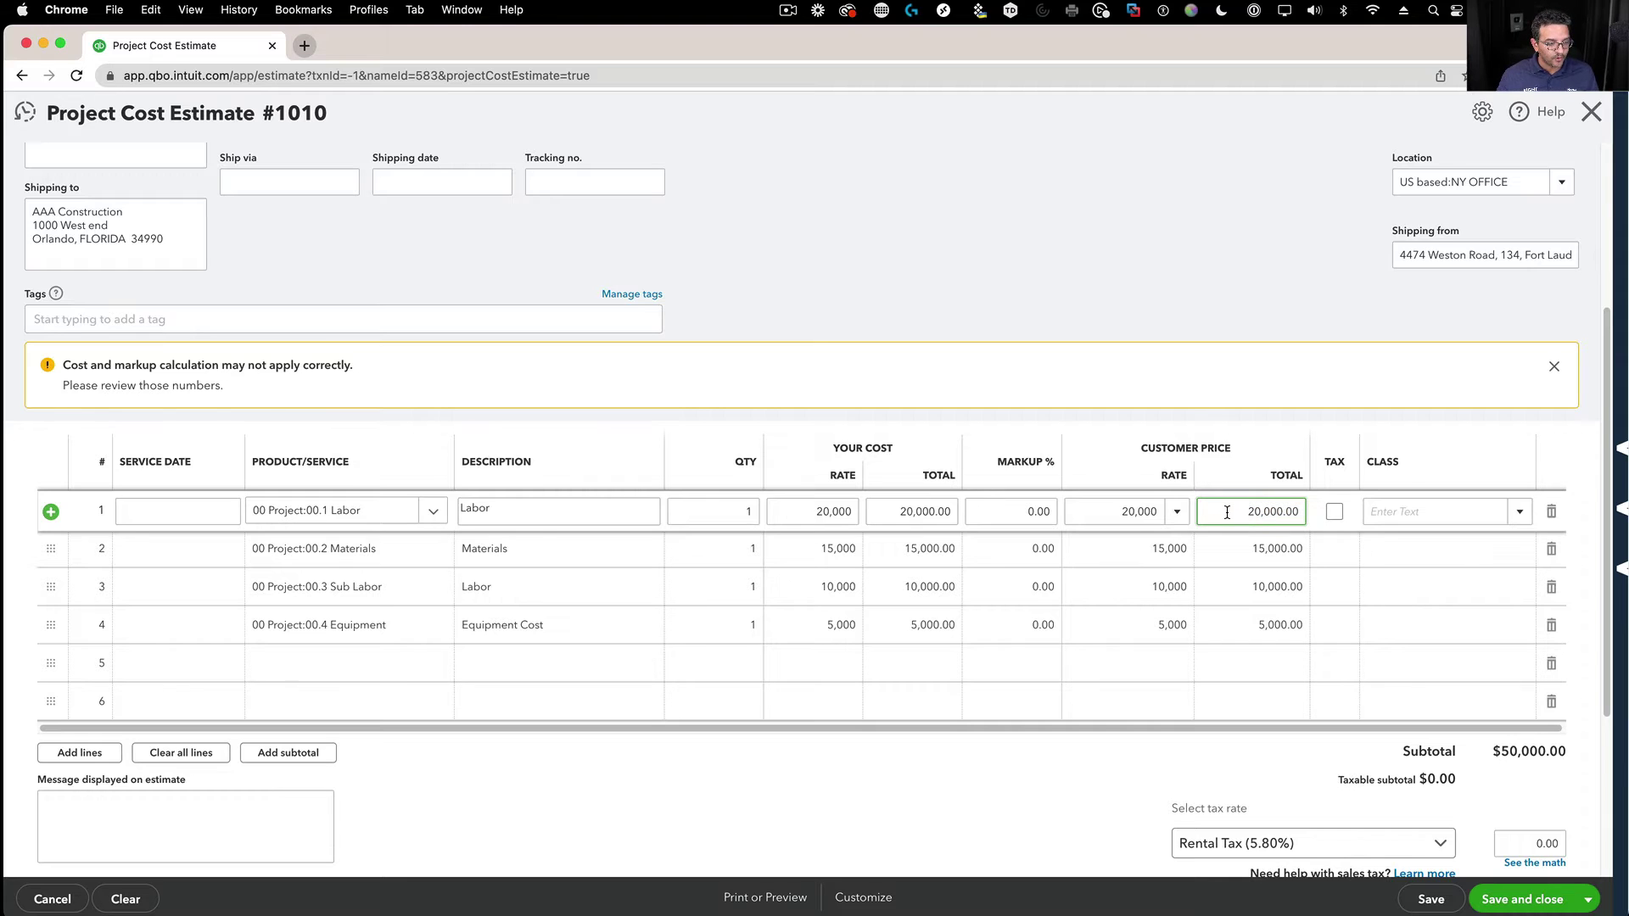
pyautogui.press('super+a')
pyautogui.write('4')
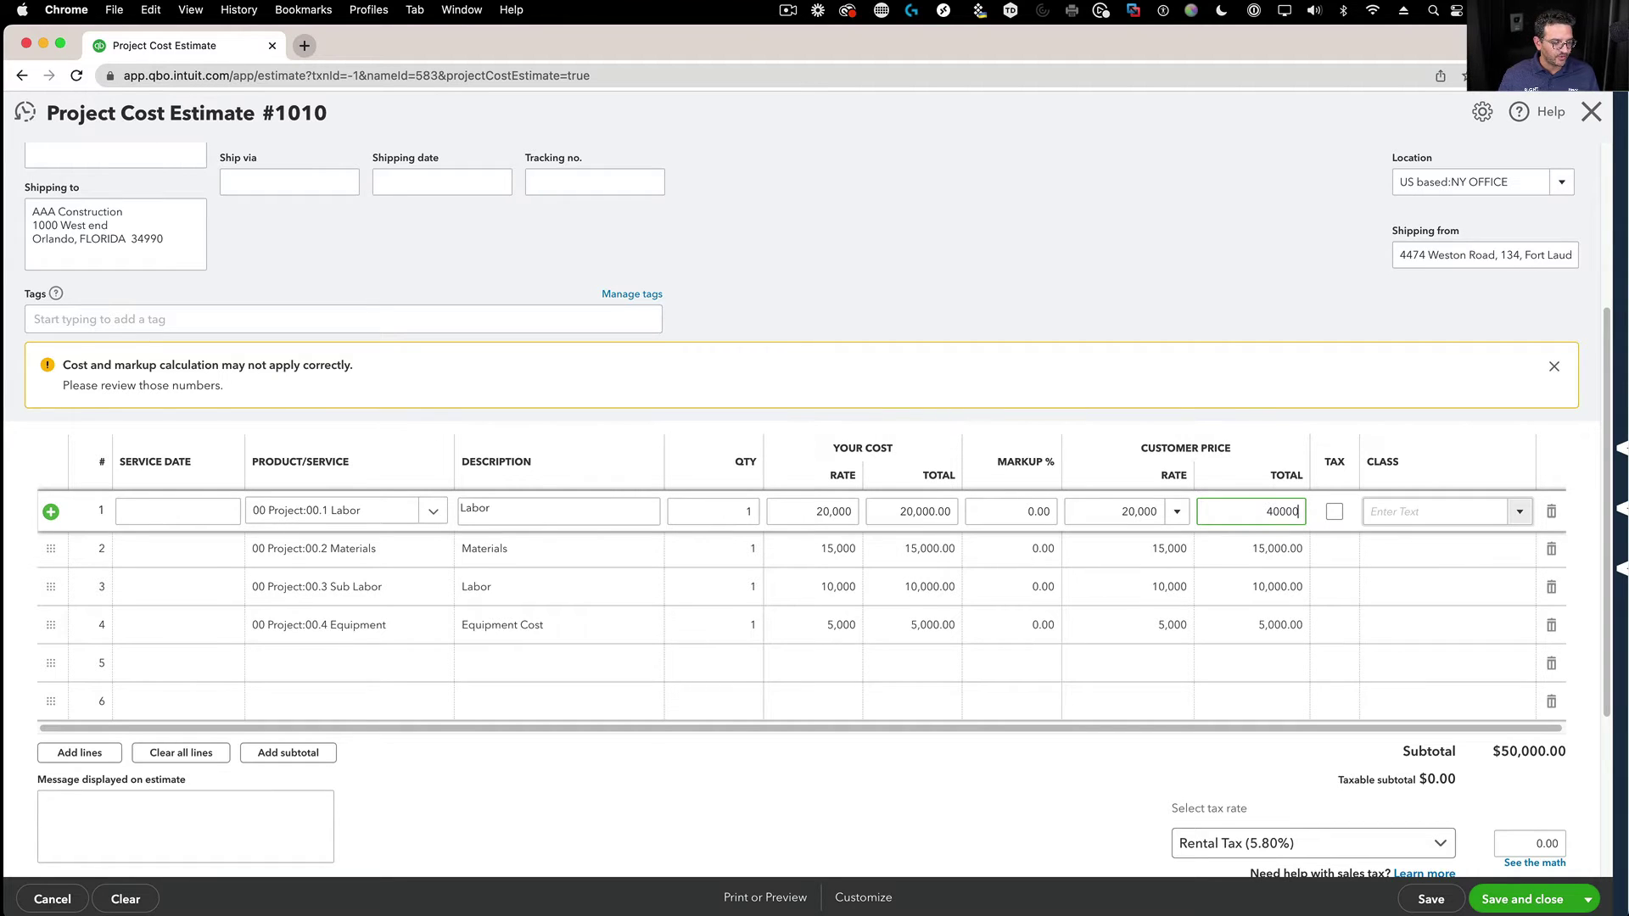
# Set the customer price total to 30,000 for the 00.2 Materials line and 20,000 for the 00.3 Sub Labor line.
pyautogui.click(1235, 553)
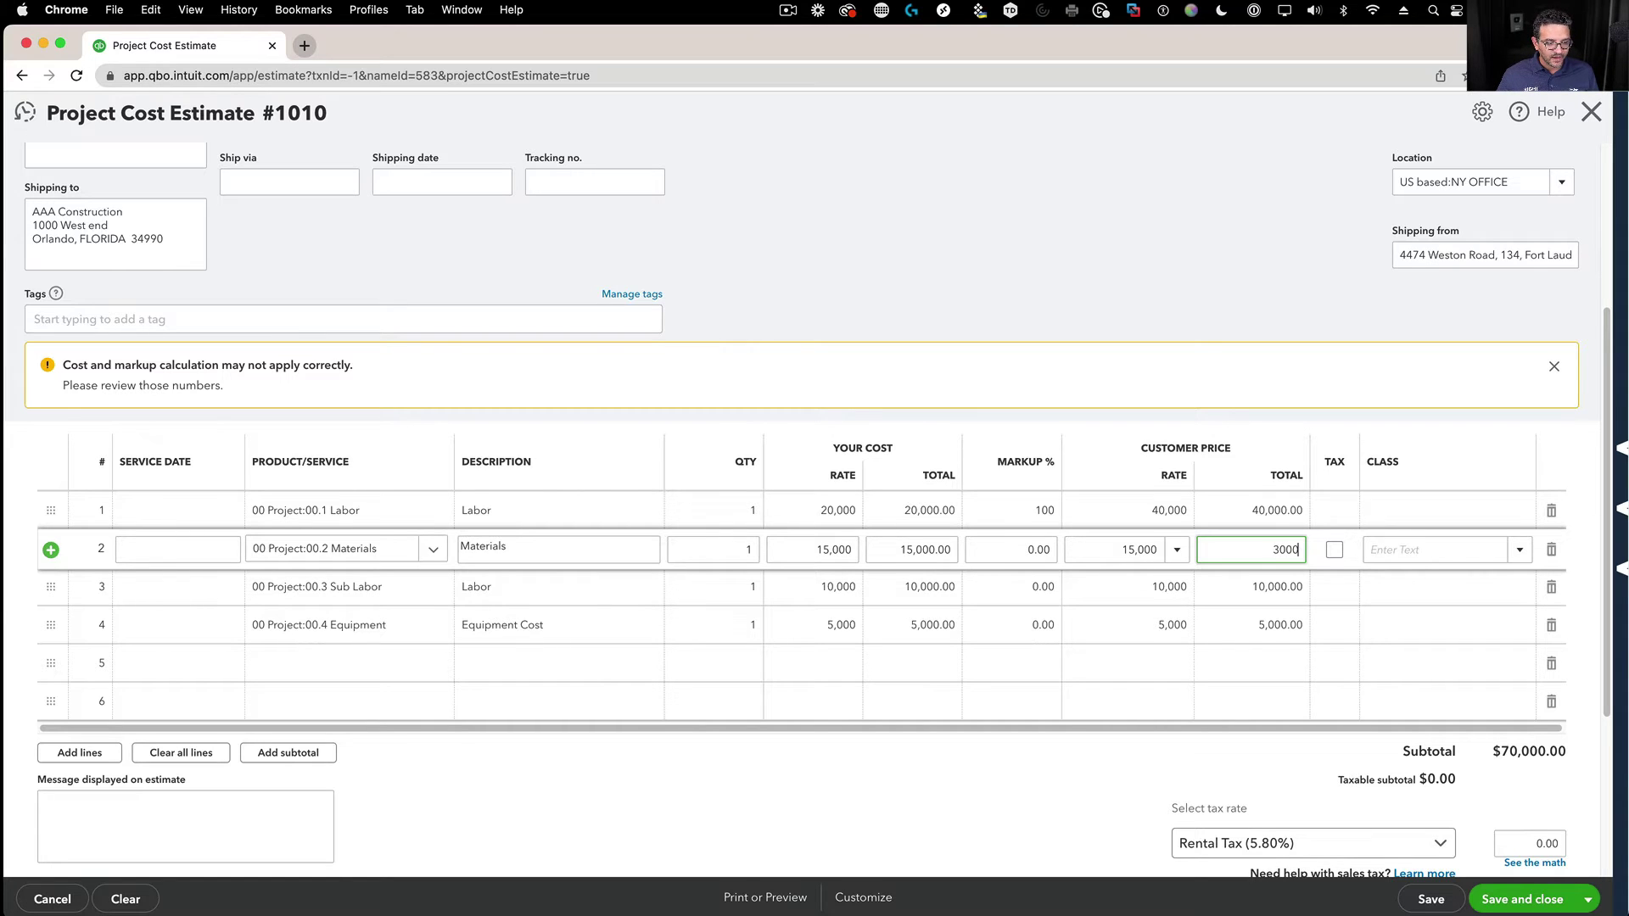
pyautogui.click(1319, 588)
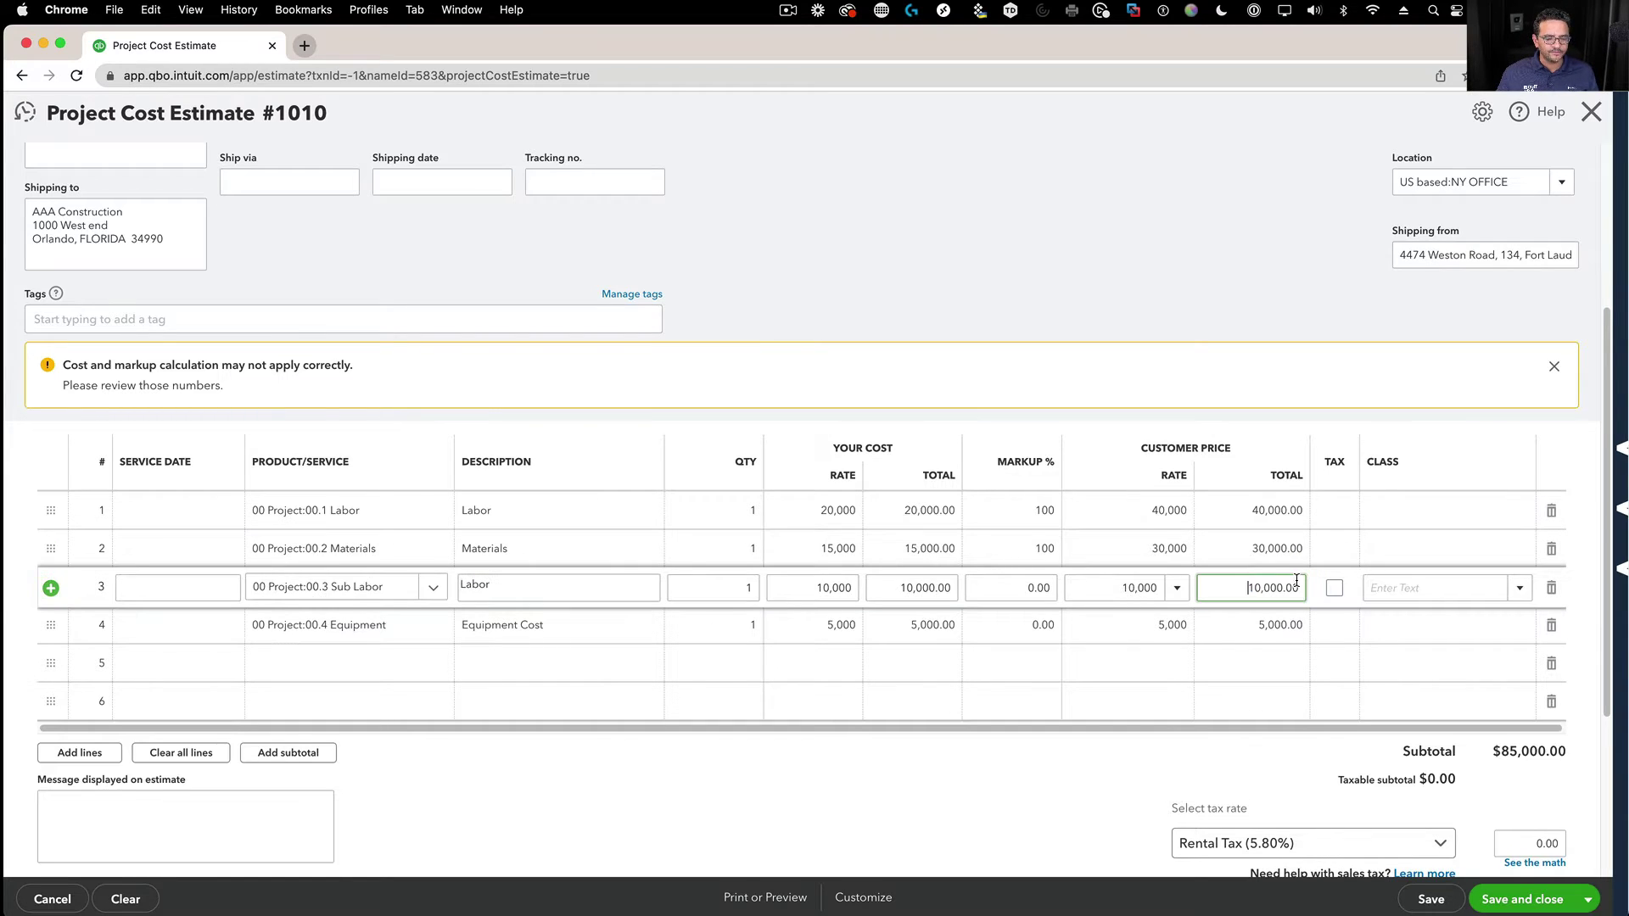
pyautogui.write('2000')
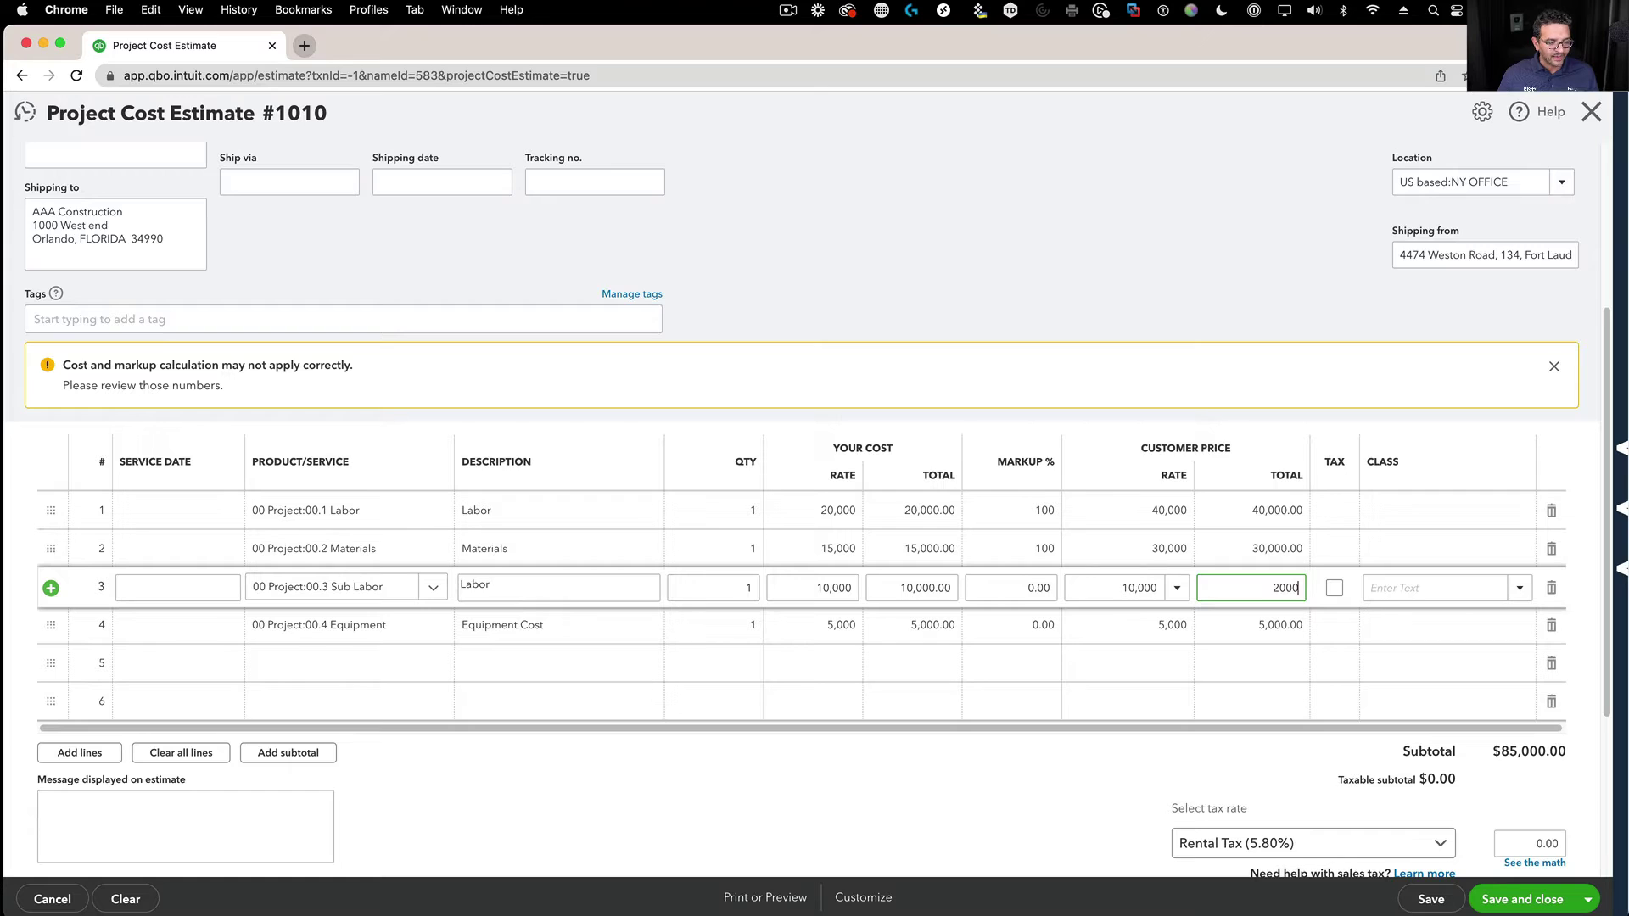
# Set the customer price total of the 00.4 Equipment line to 10,000, and save and close the estimate.
pyautogui.click(1276, 633)
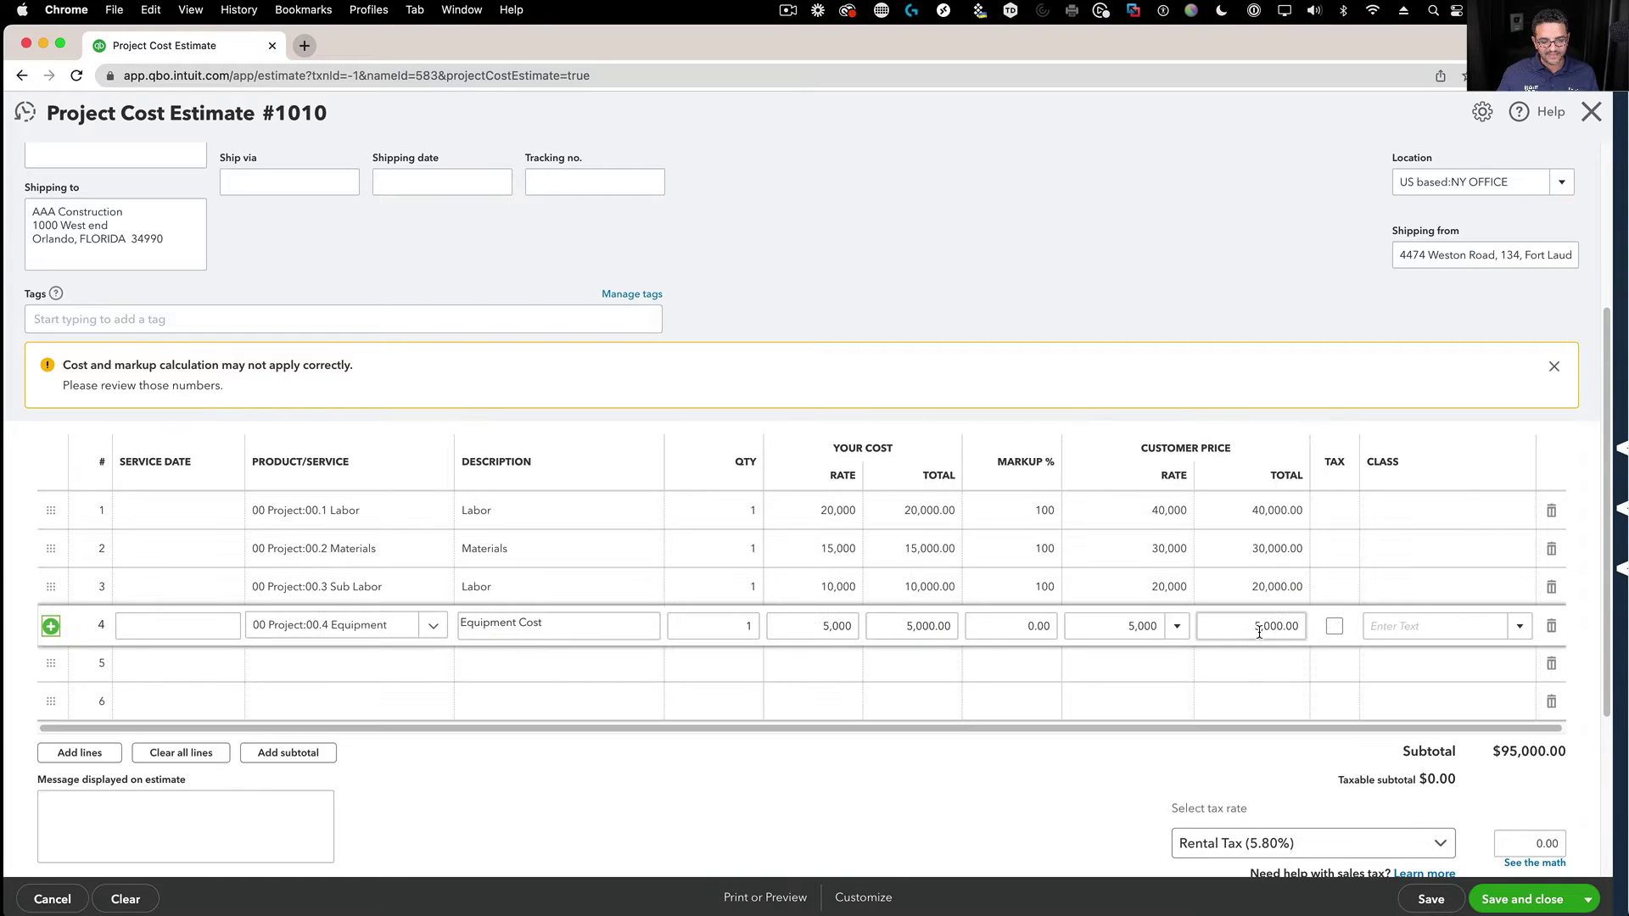
pyautogui.write('10,00')
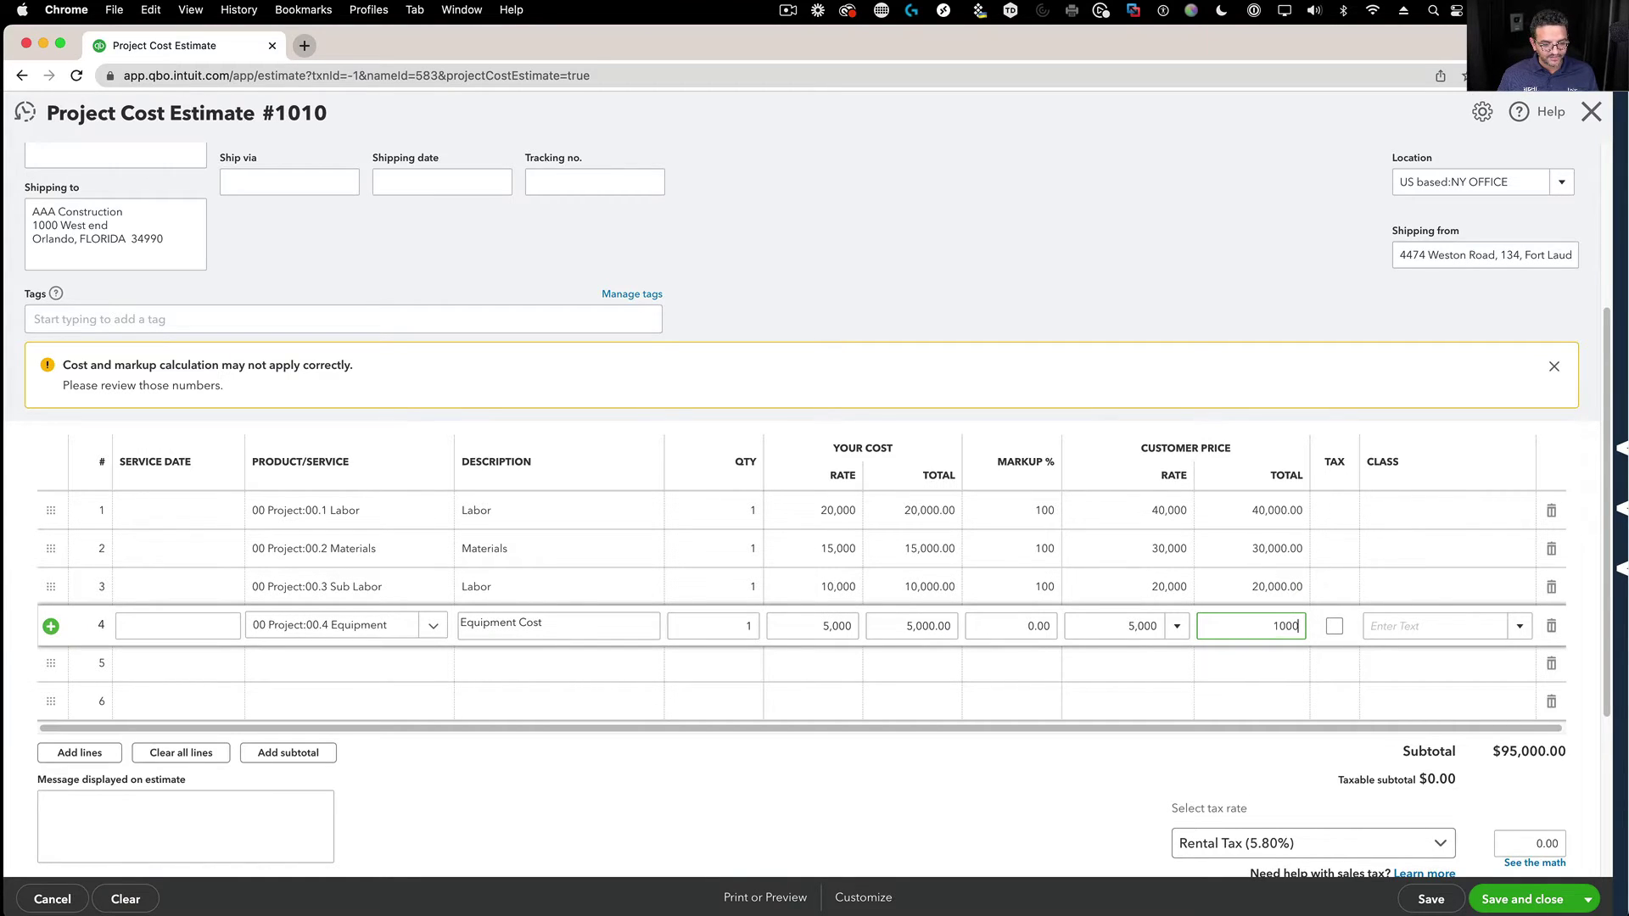
pyautogui.write('0')
pyautogui.press('Tab')
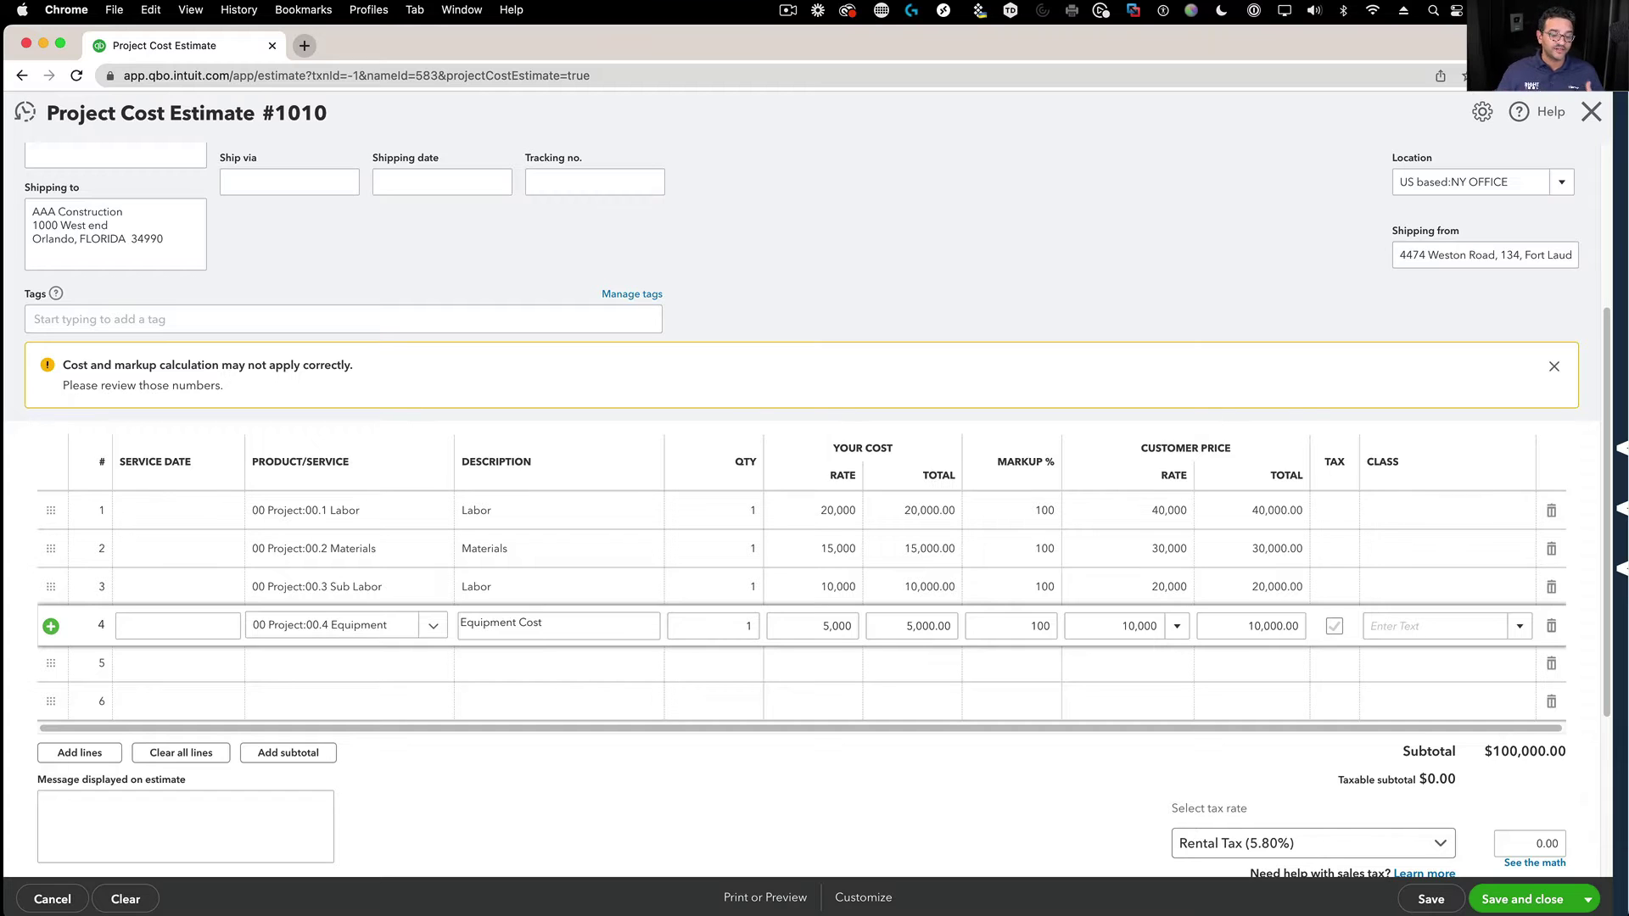
pyautogui.click(1232, 331)
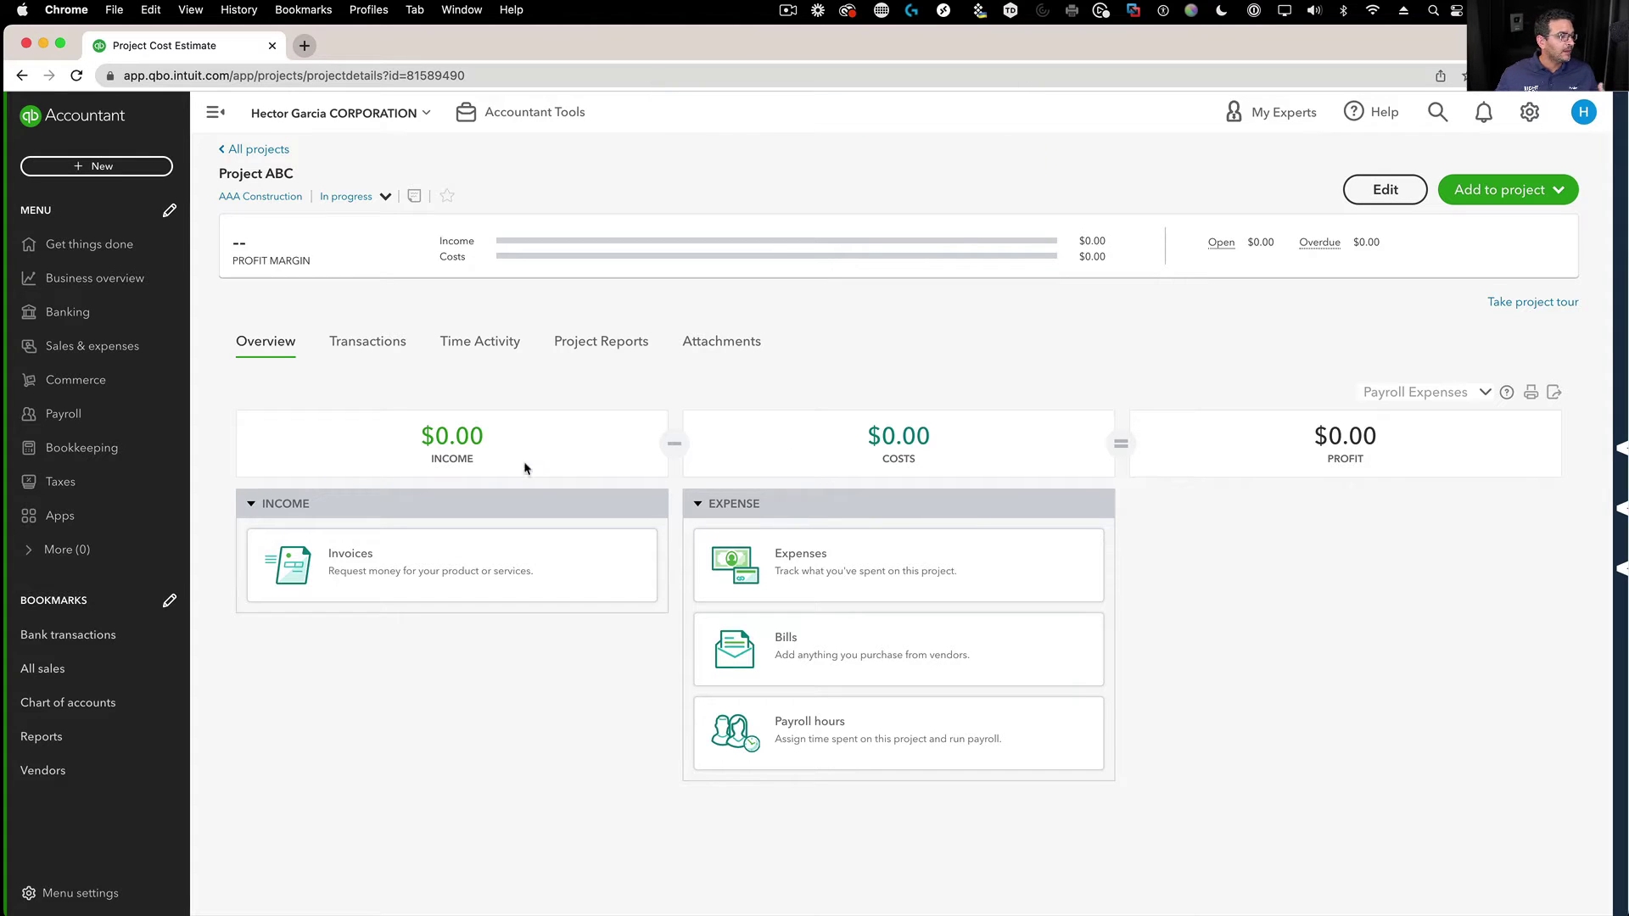
# Open the Estimates vs. actuals report for Project ABC.
pyautogui.click(615, 343)
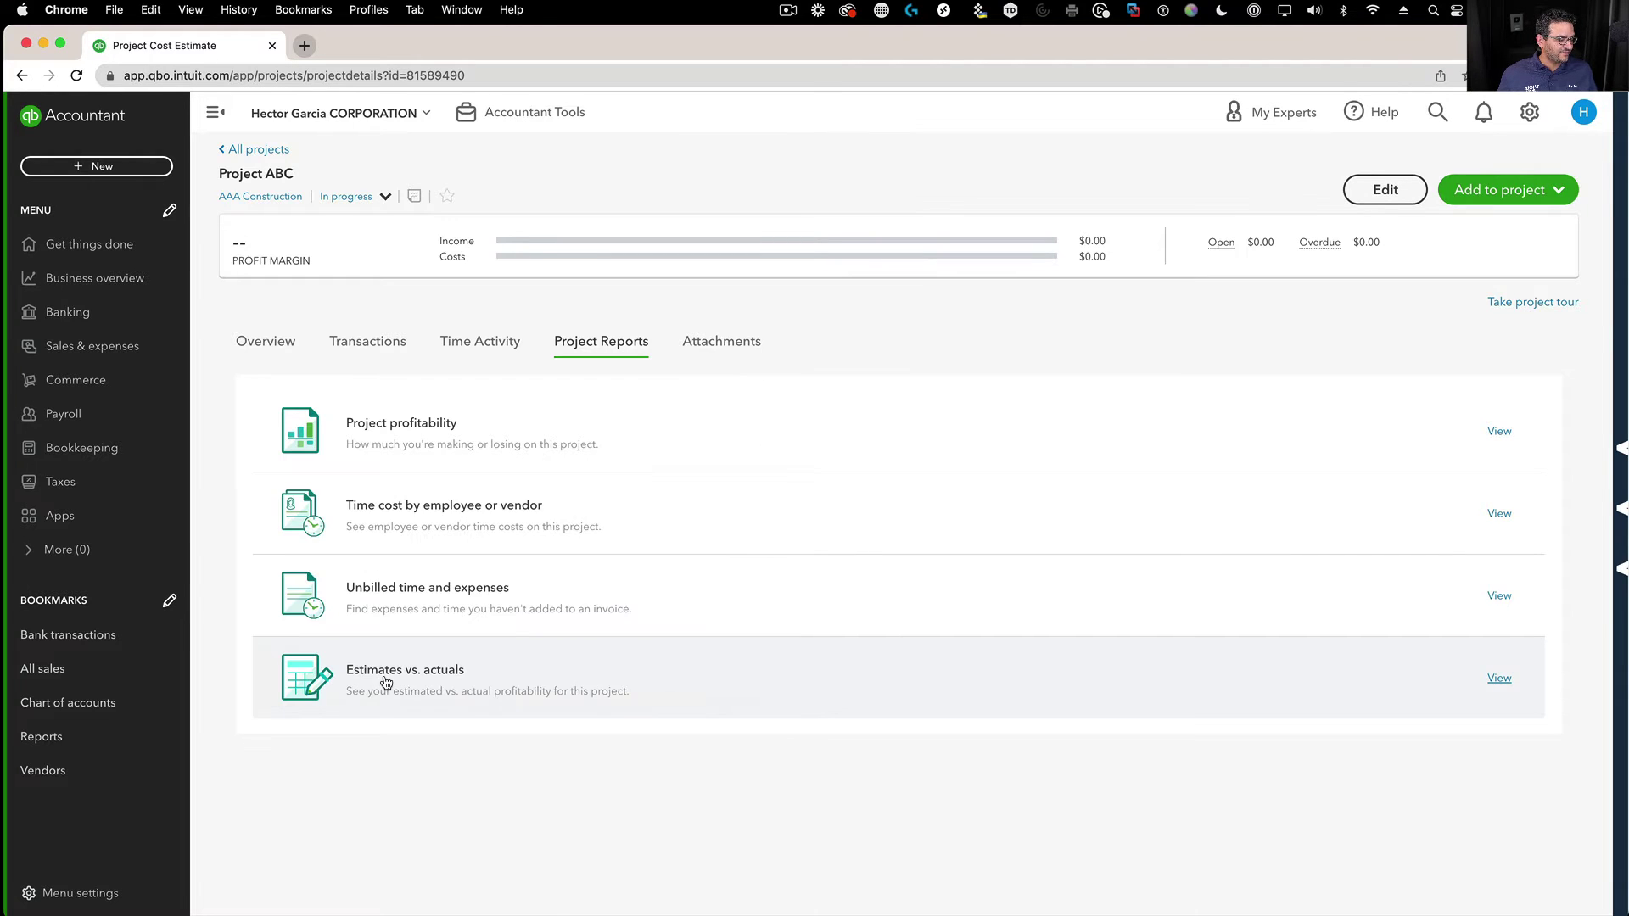
pyautogui.click(384, 676)
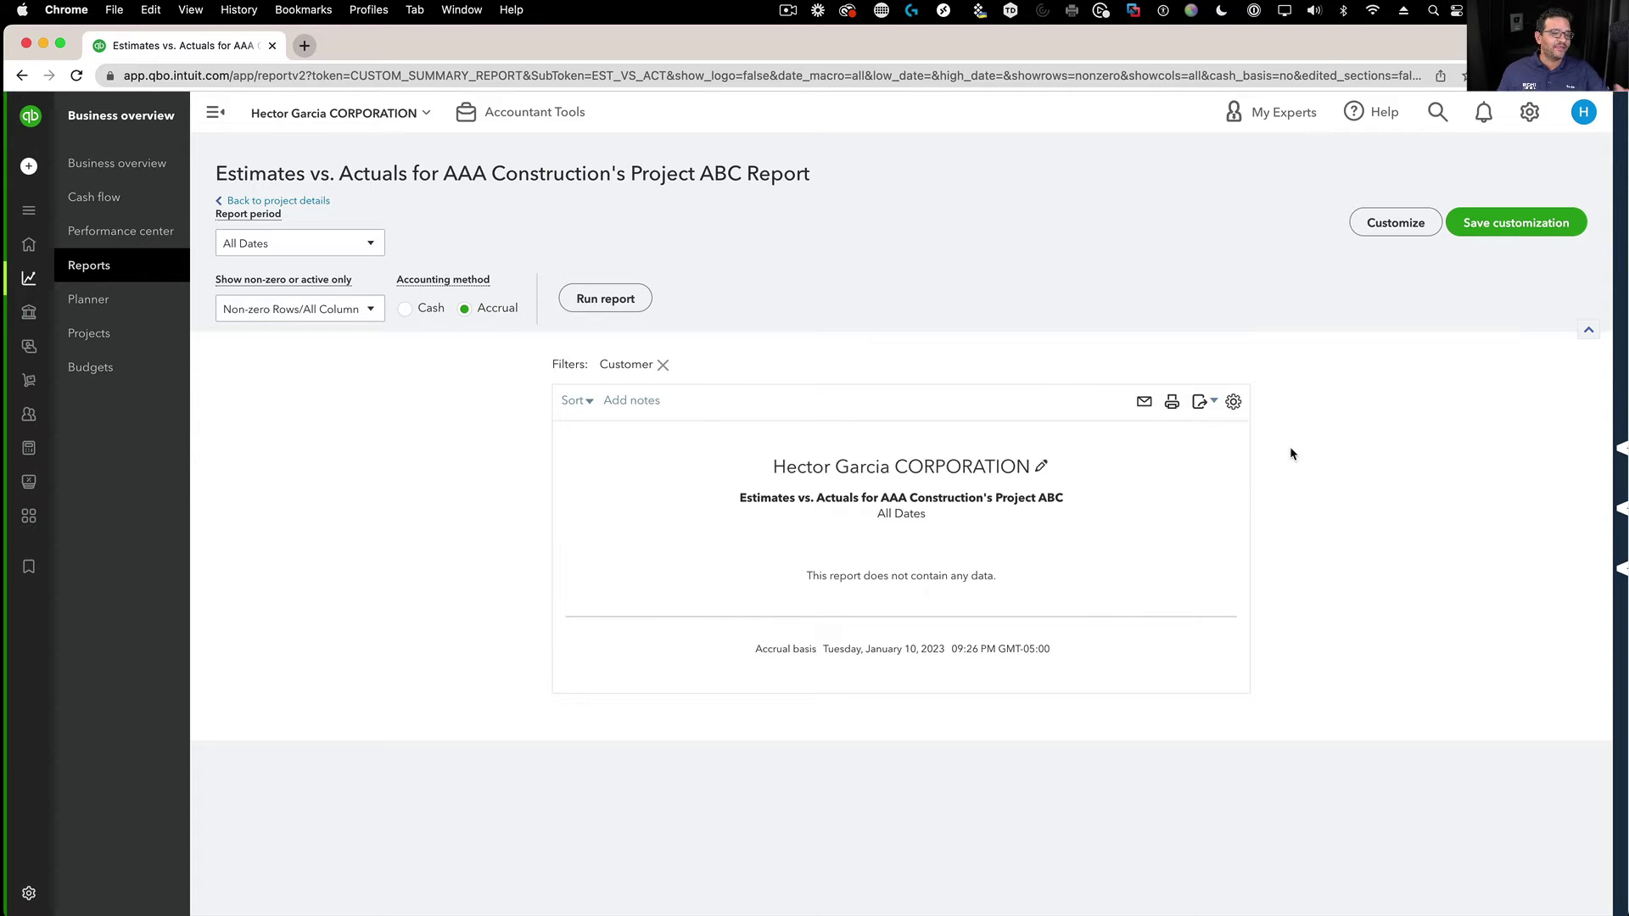
# Reopen the recent Project ABC estimate, change its status to Accepted, and save and close it.
pyautogui.click(1438, 111)
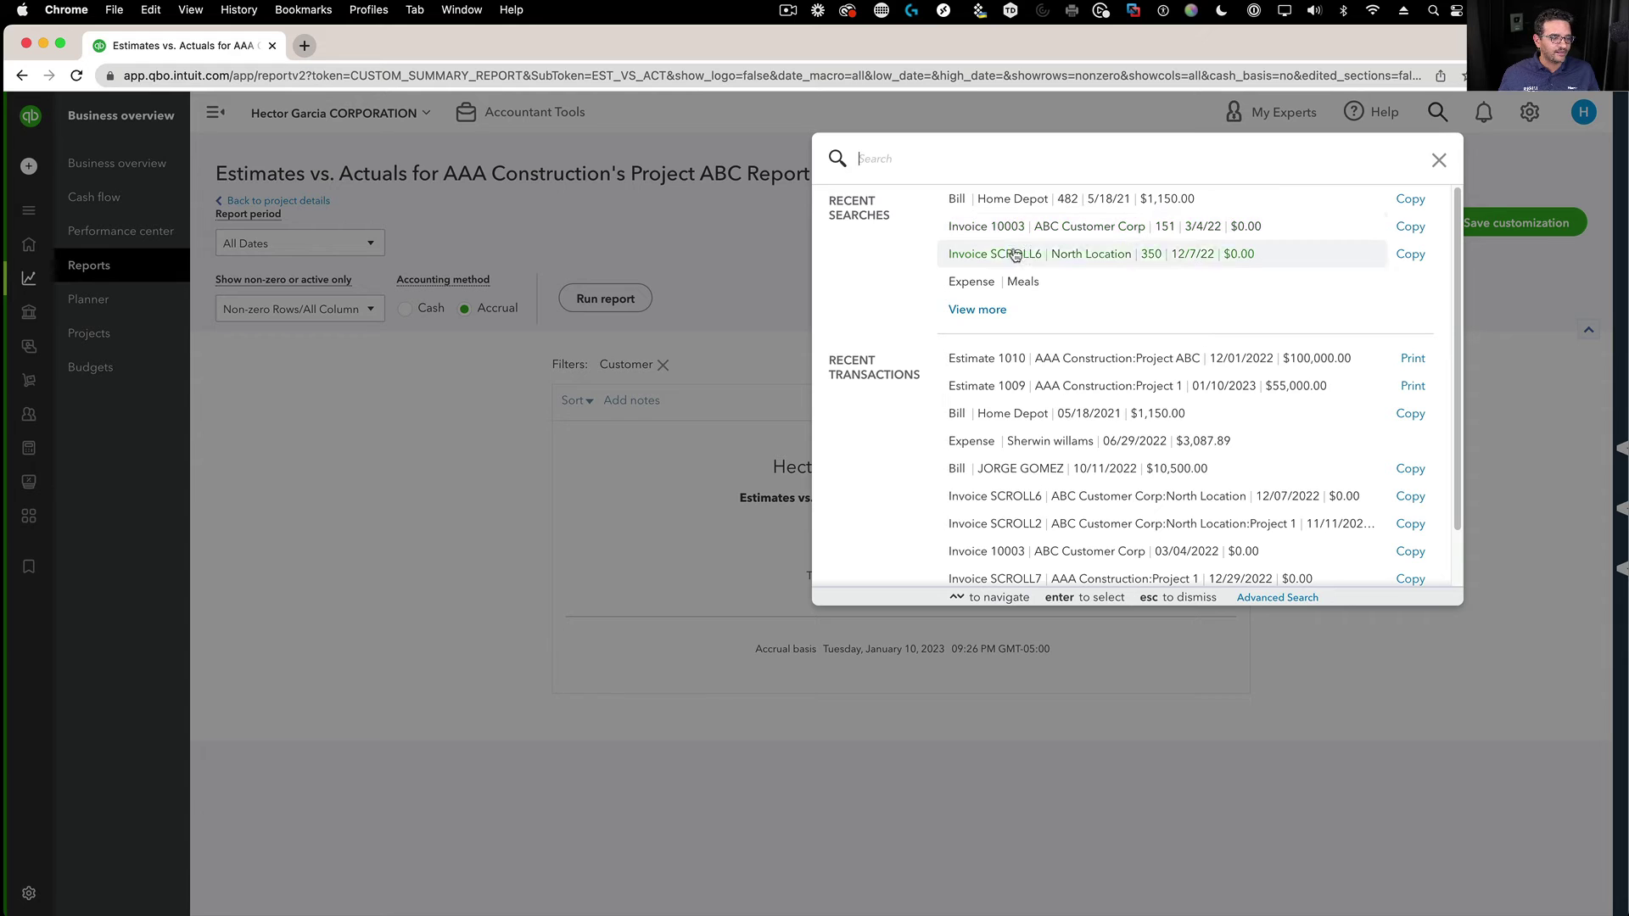
pyautogui.click(1082, 358)
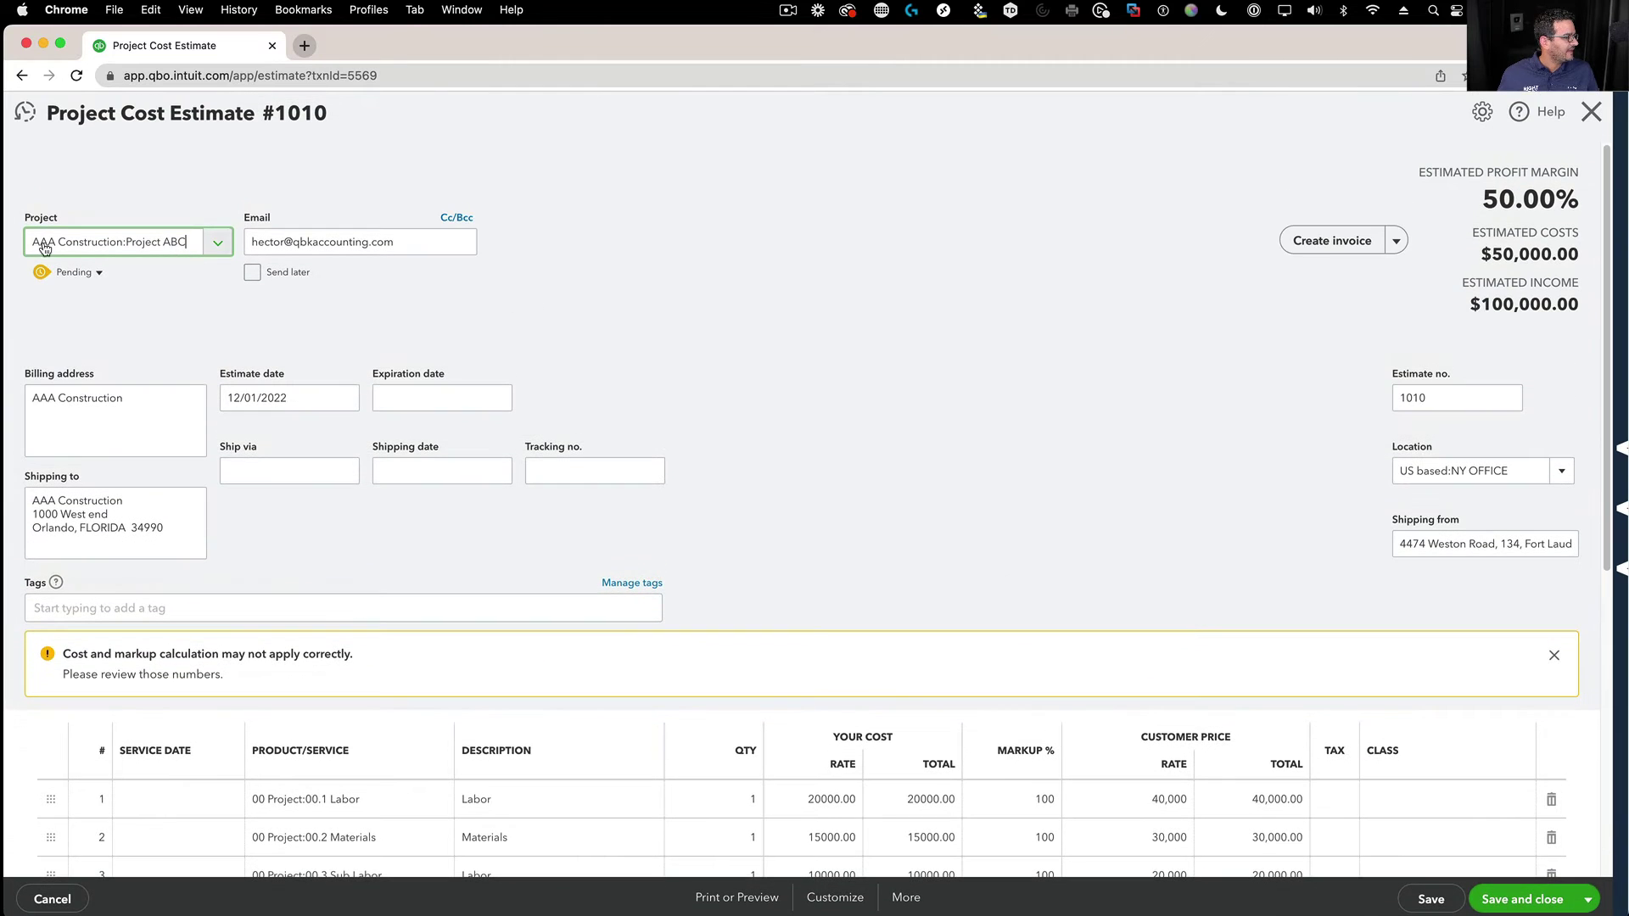
pyautogui.click(71, 278)
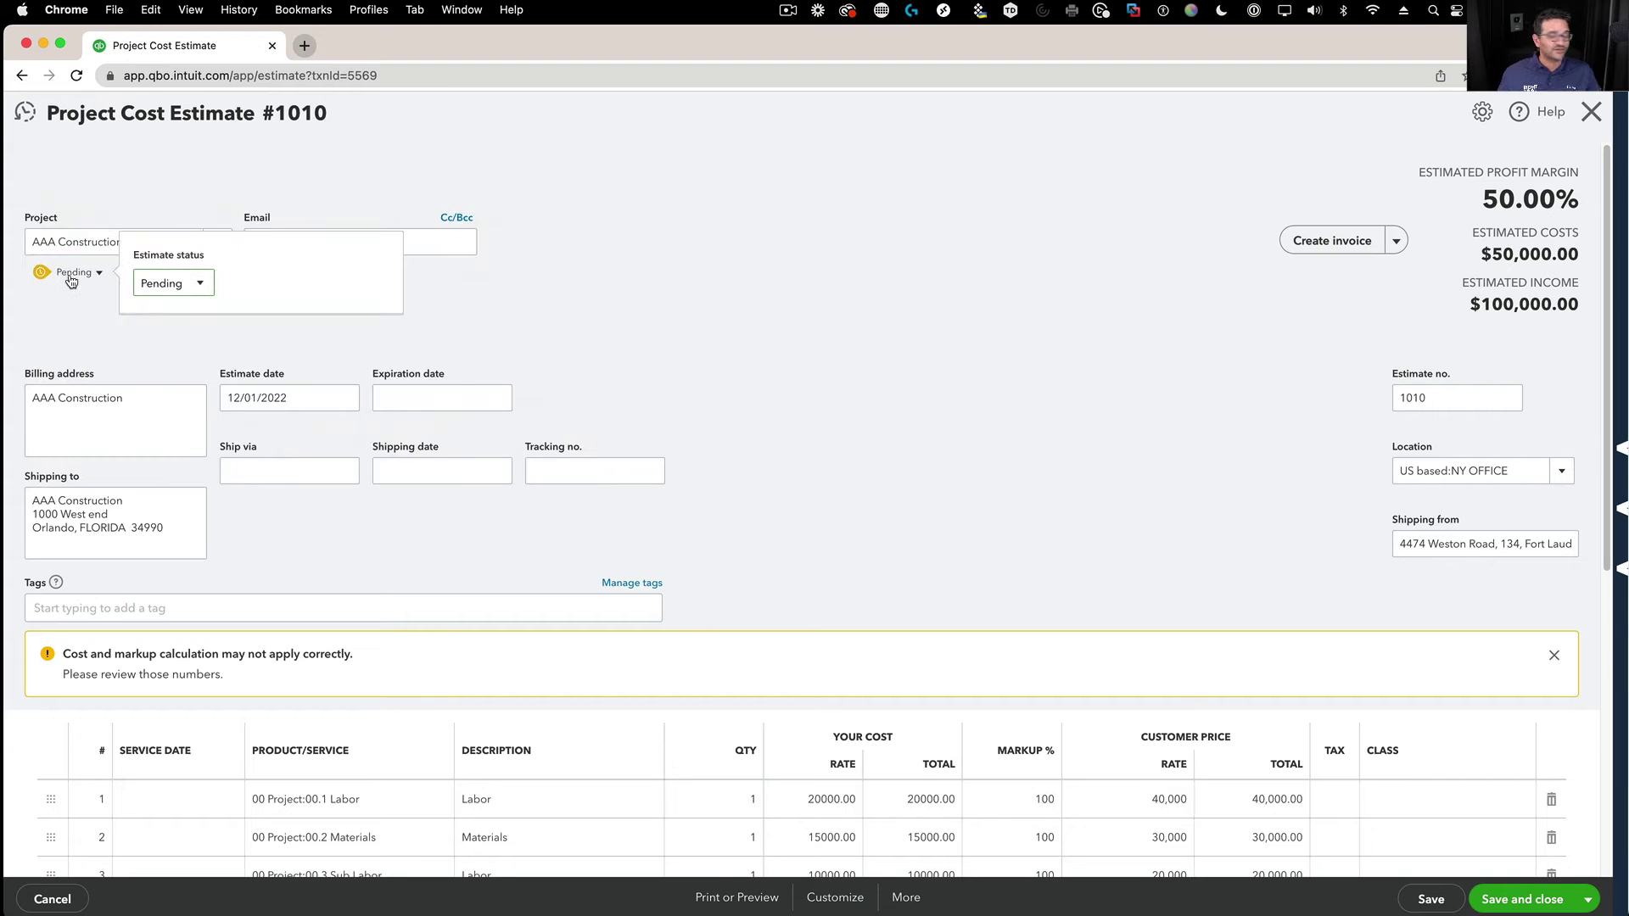
pyautogui.click(169, 283)
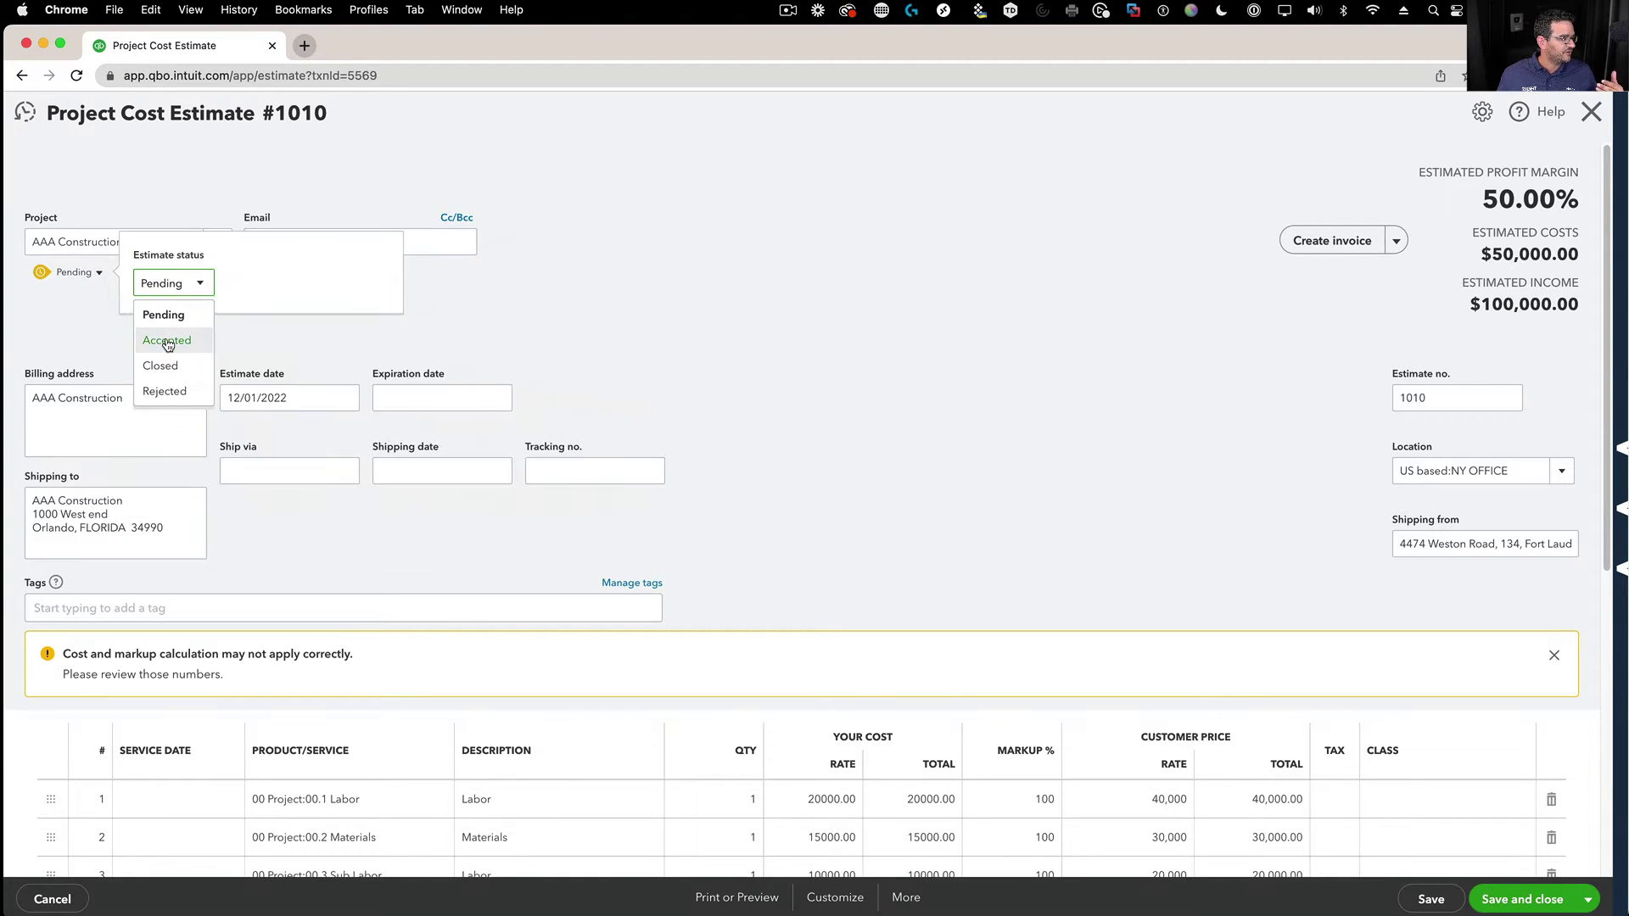
pyautogui.click(168, 342)
pyautogui.click(1522, 900)
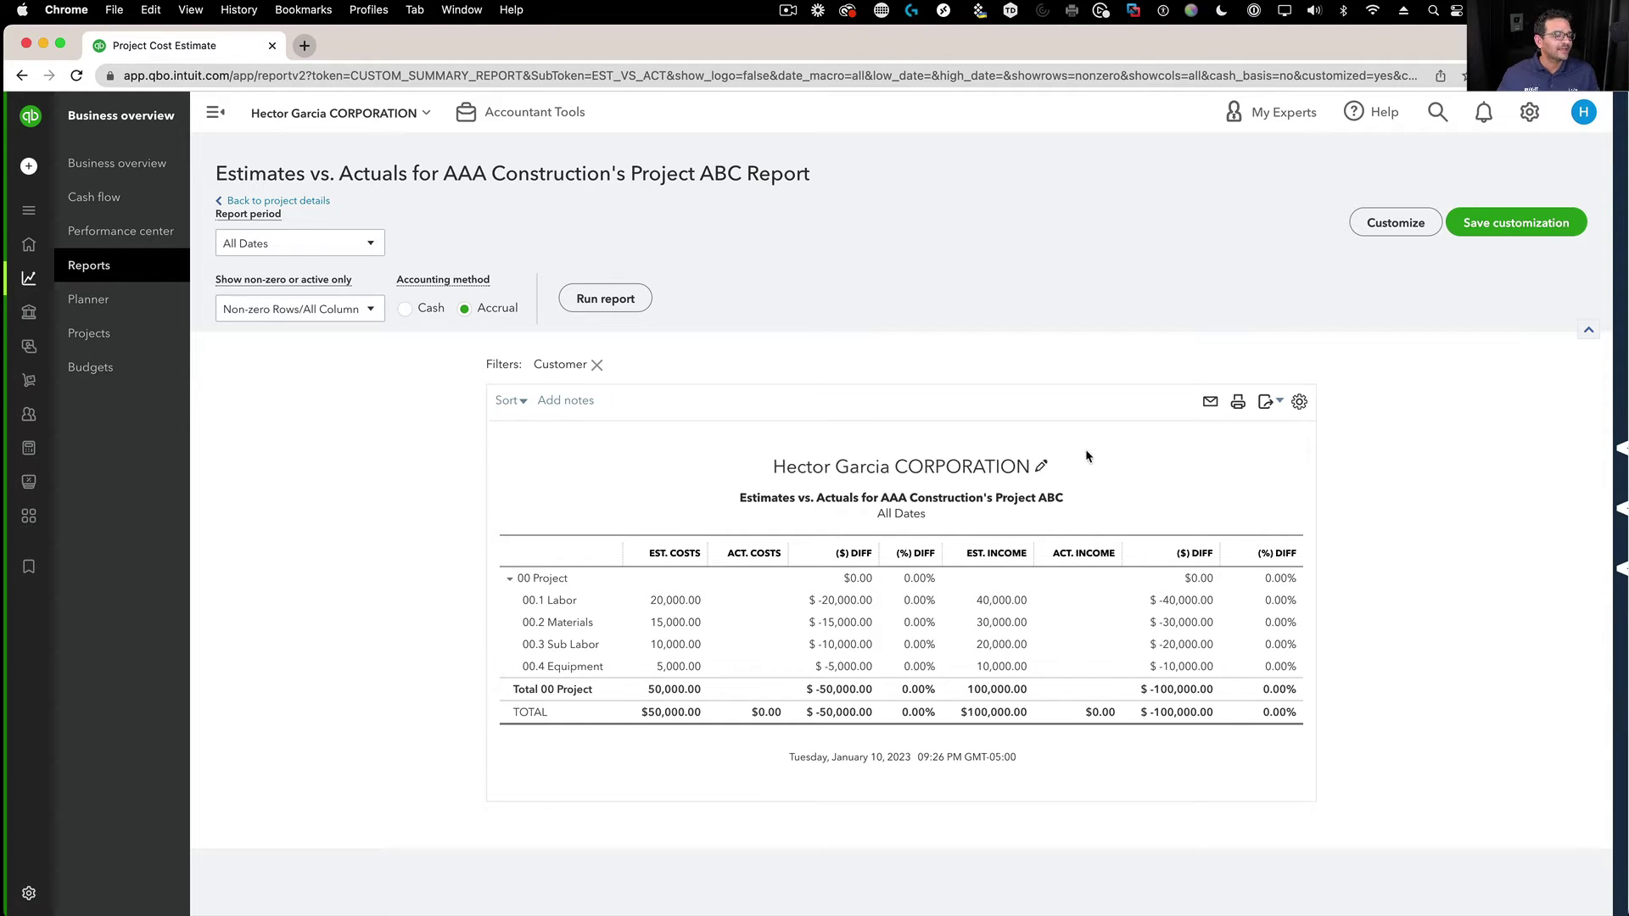
# Open the estimate behind the report's 00.1 Labor estimated cost and create and save an invoice for 25% of each line.
pyautogui.click(677, 601)
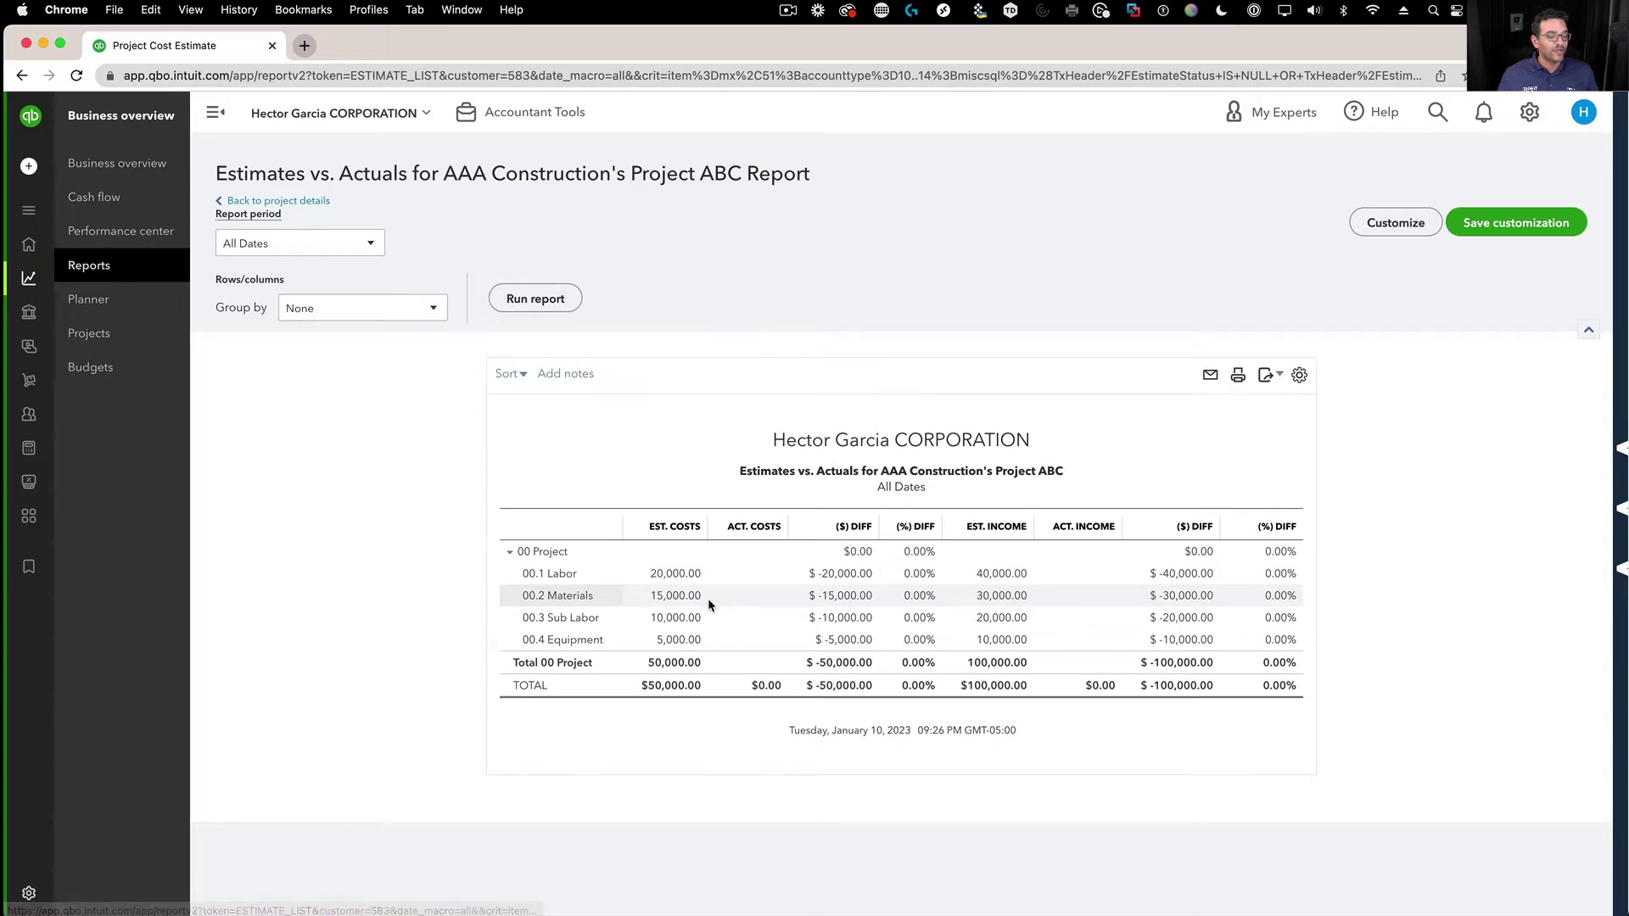
pyautogui.click(696, 633)
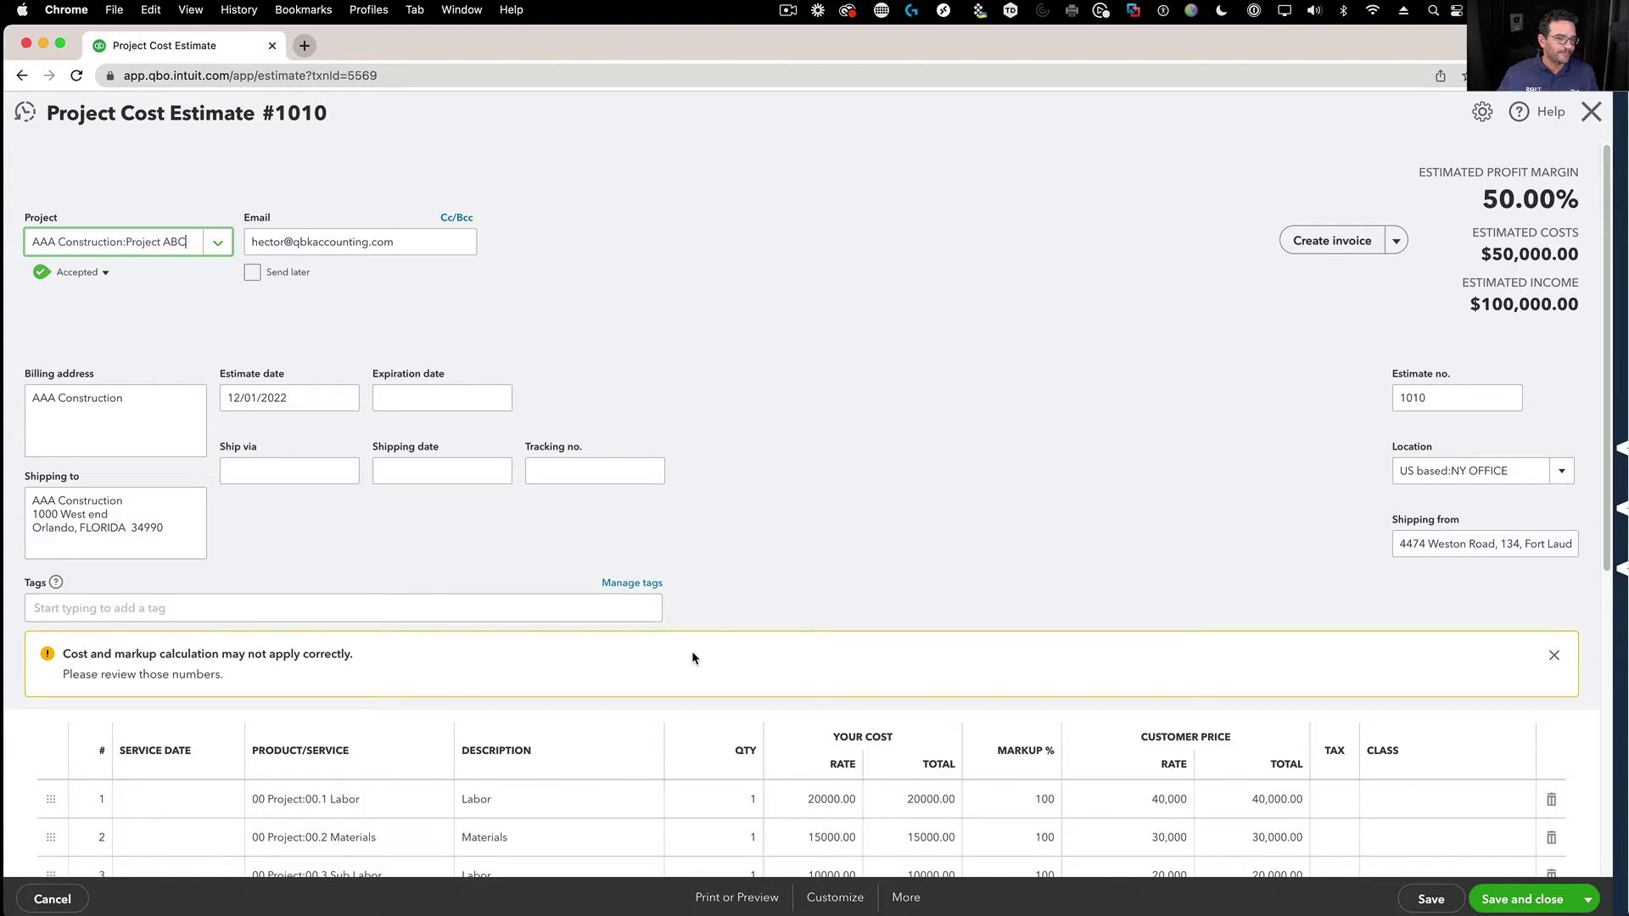
pyautogui.click(1365, 251)
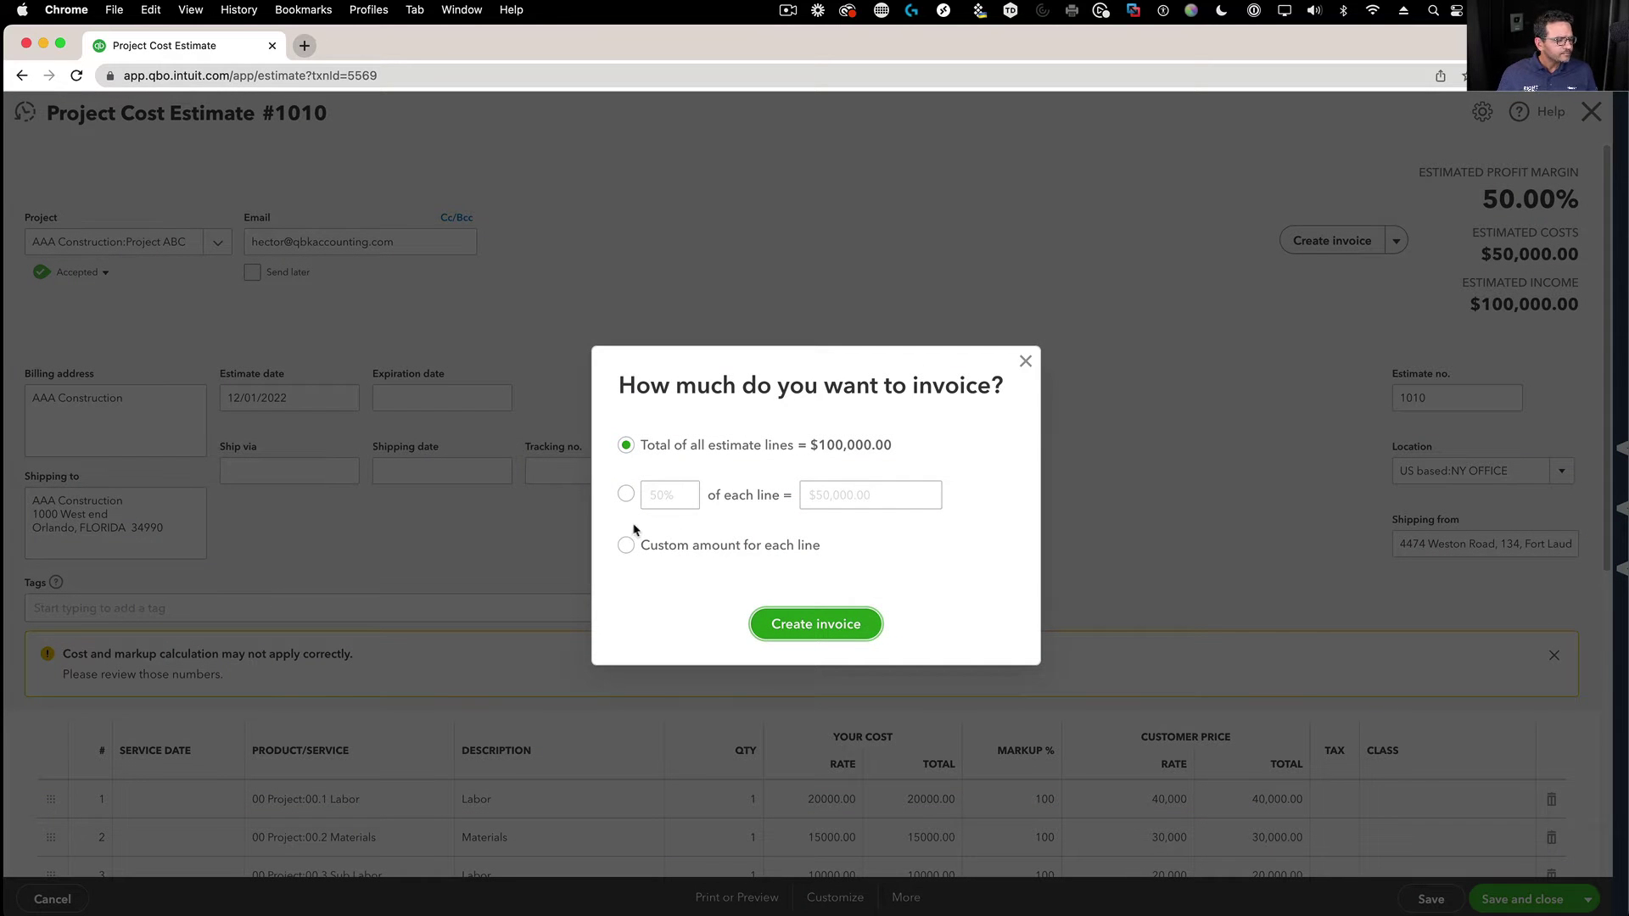
pyautogui.click(625, 494)
pyautogui.click(647, 493)
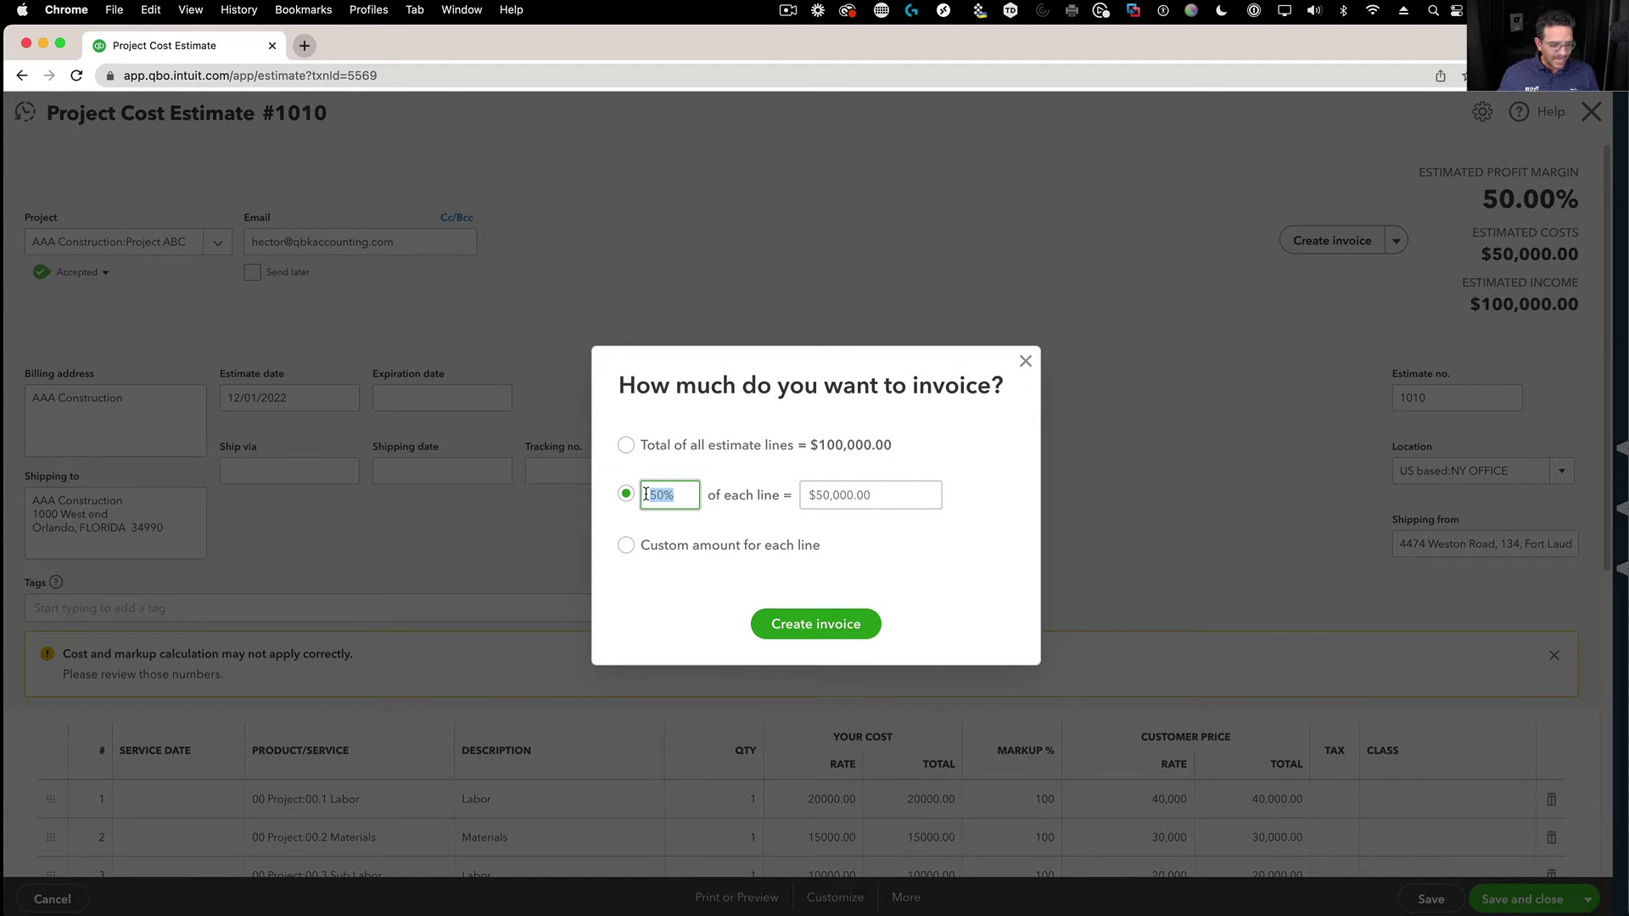
pyautogui.press('Tab')
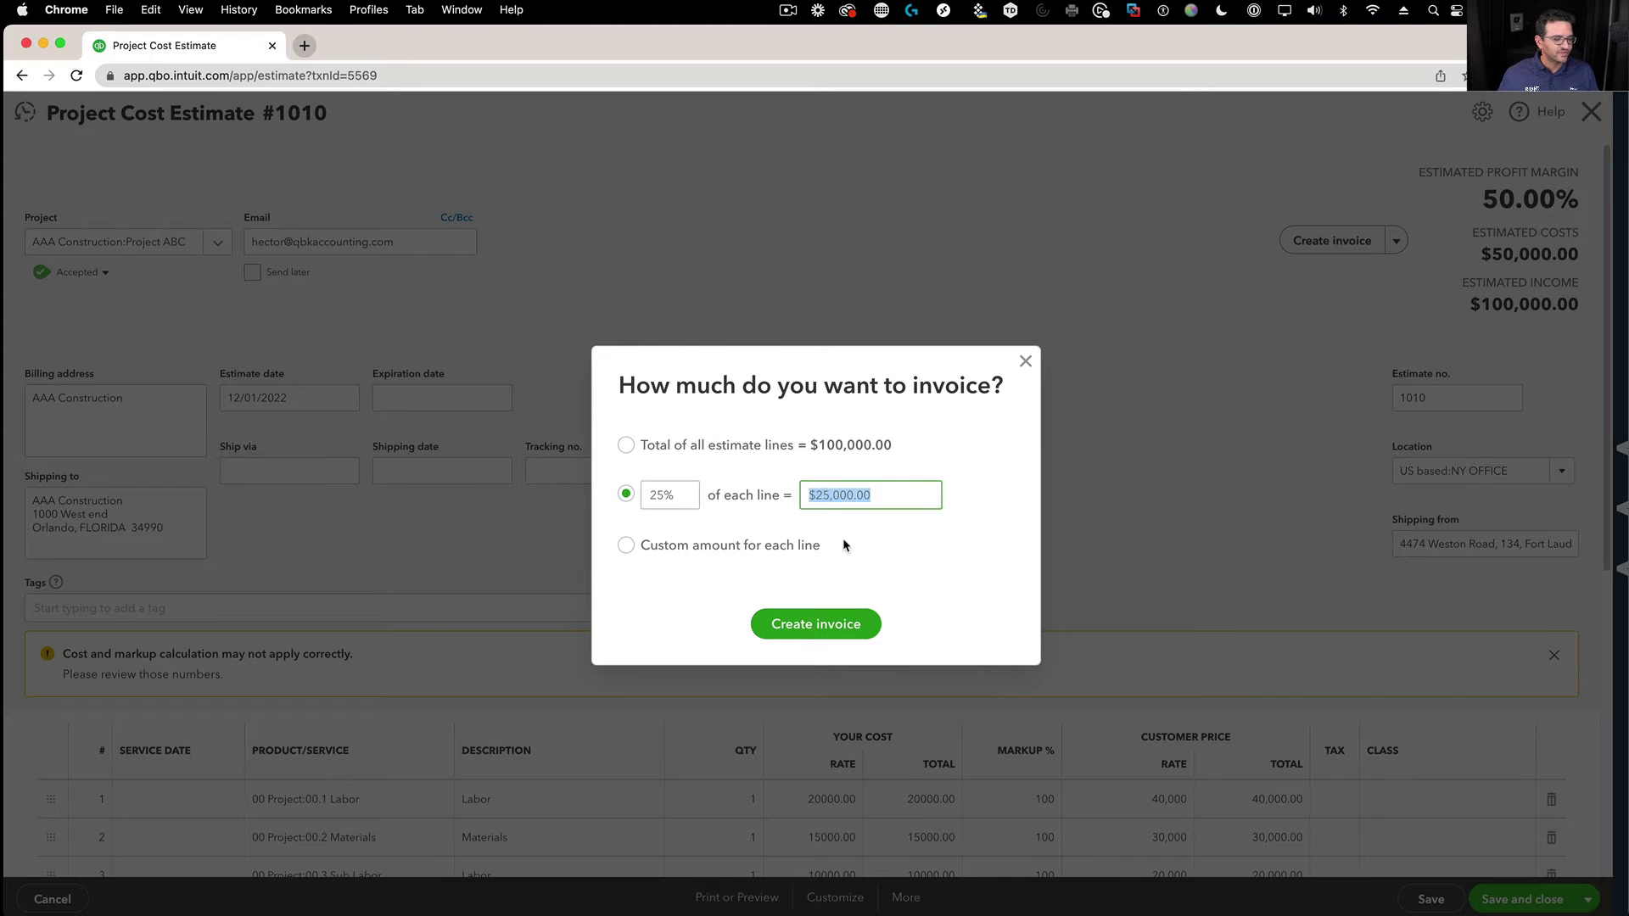
pyautogui.click(814, 622)
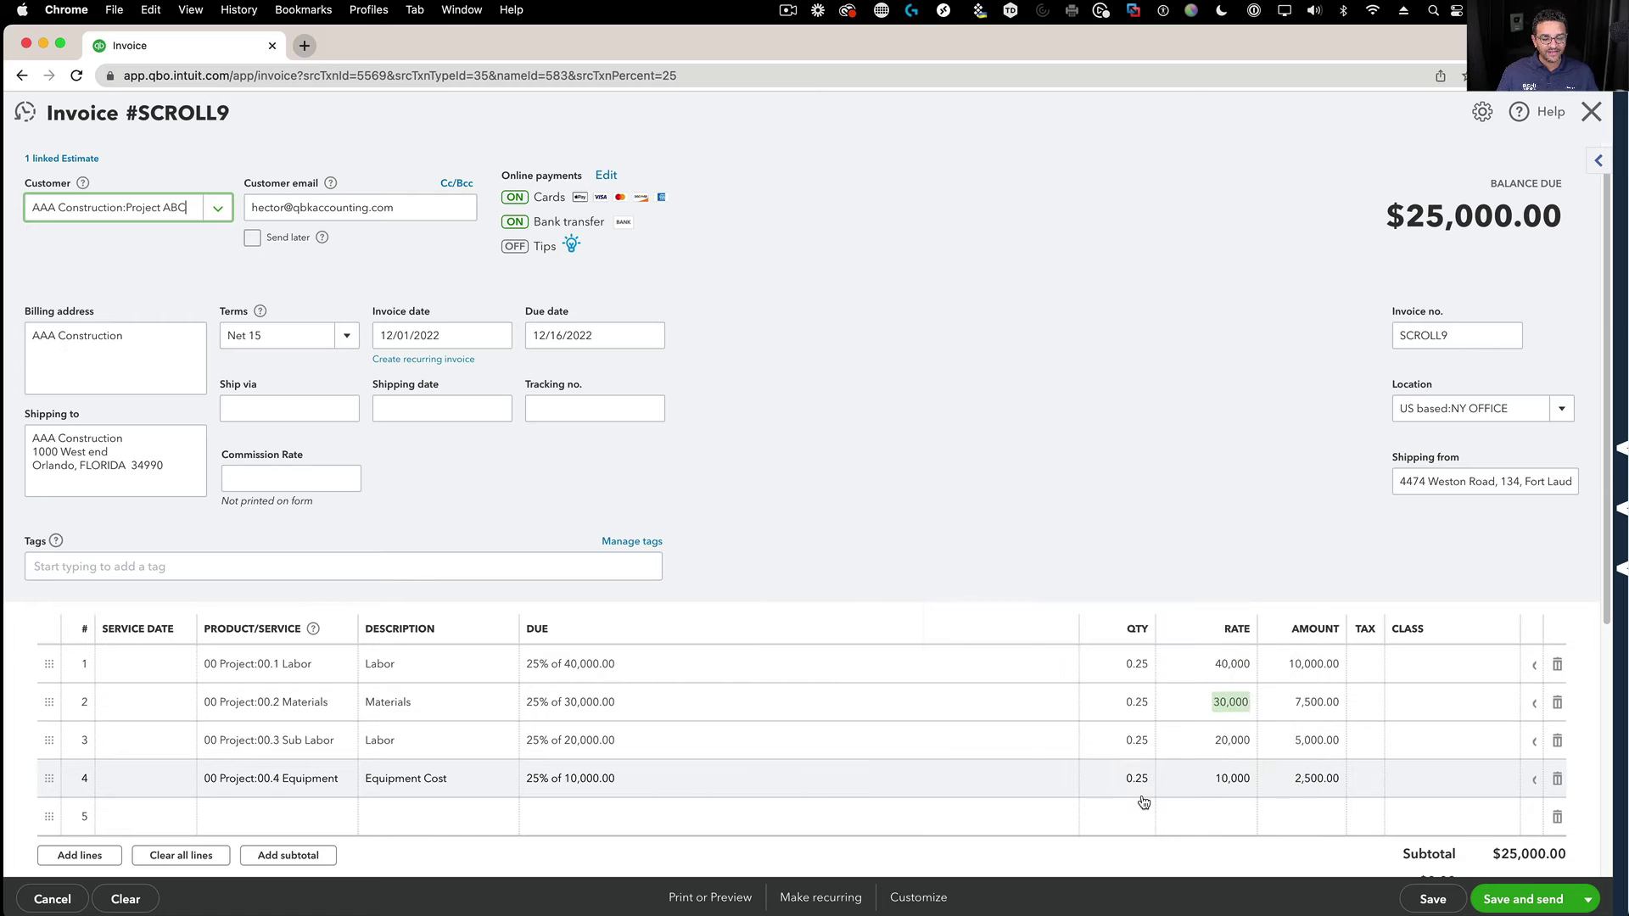
pyautogui.click(1436, 899)
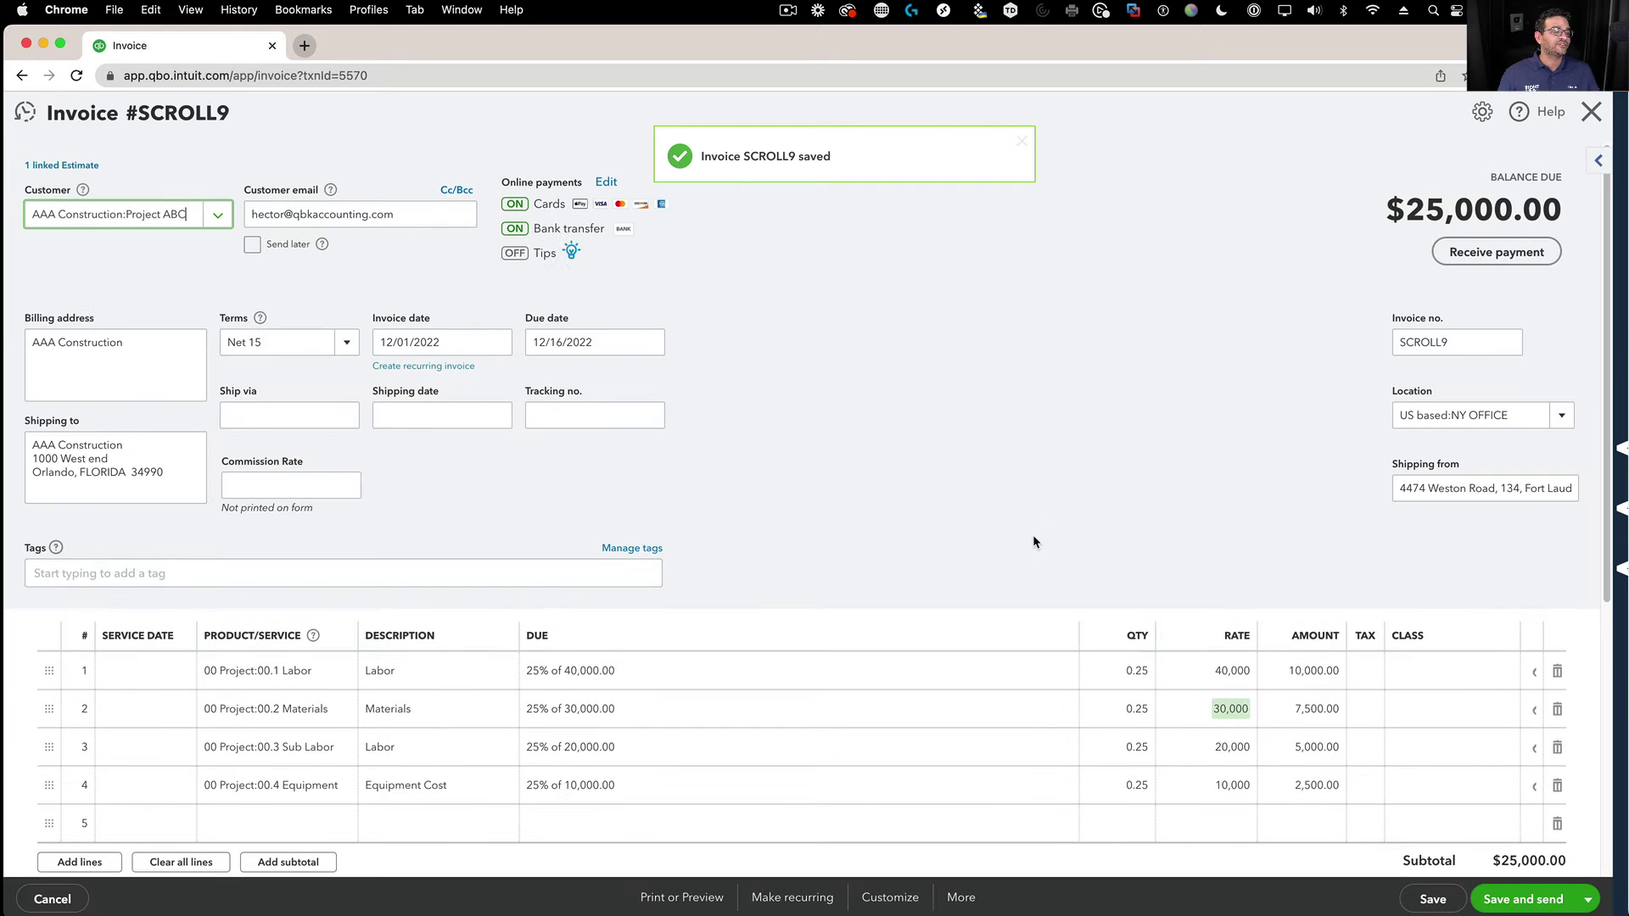
pyautogui.click(1588, 121)
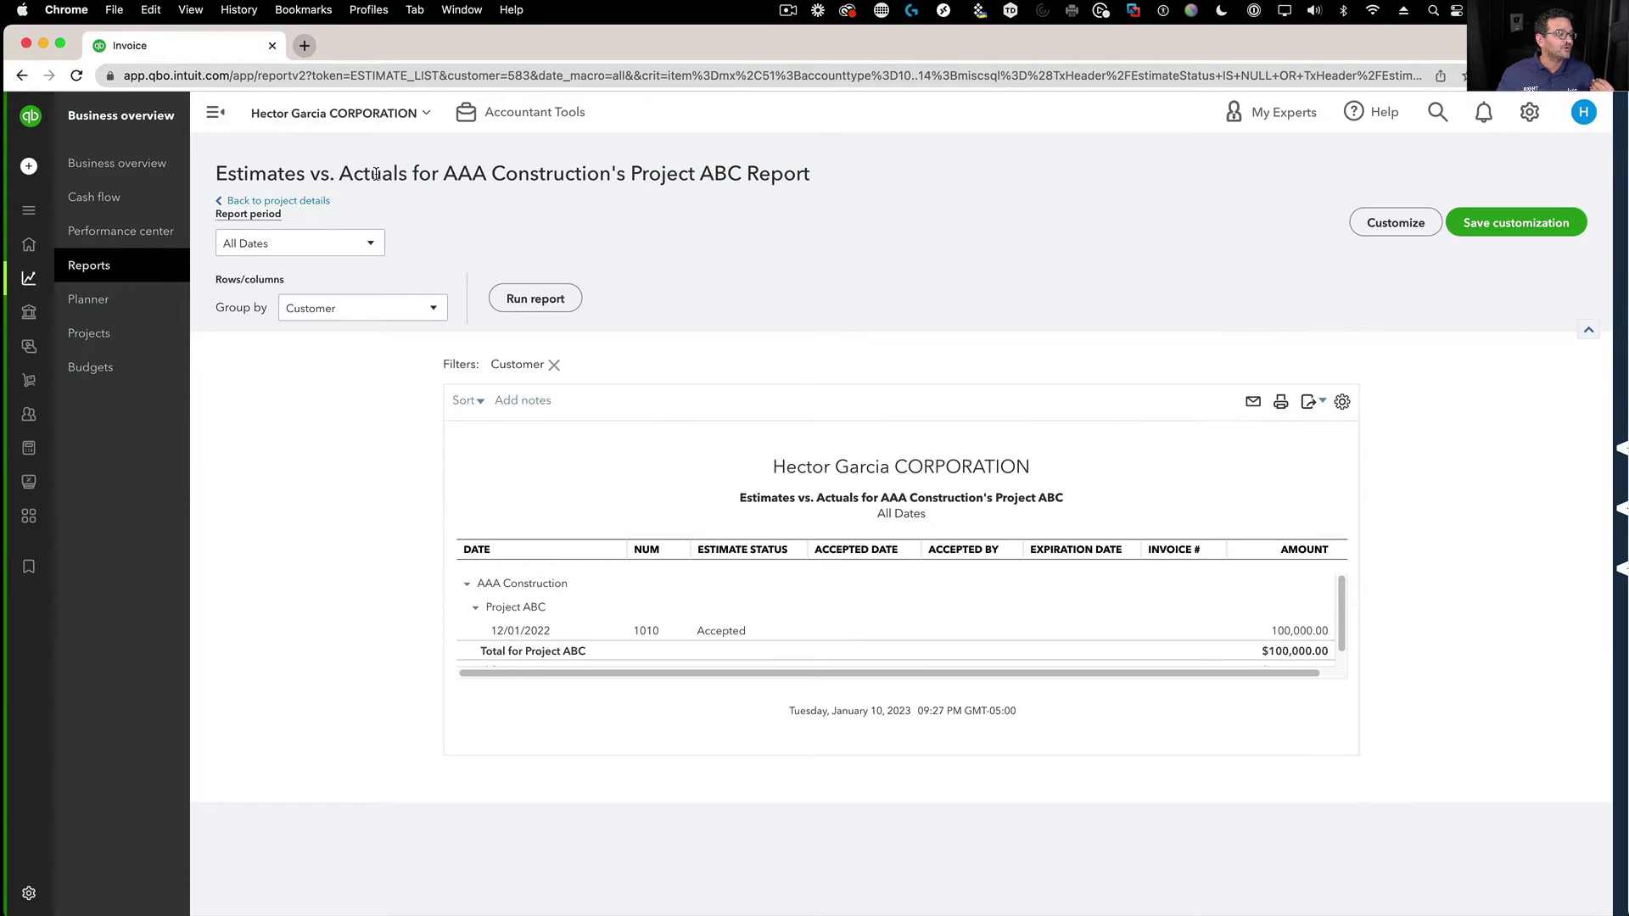
# Return to Project ABC's details and view its Estimates vs. actuals report again.
pyautogui.click(293, 202)
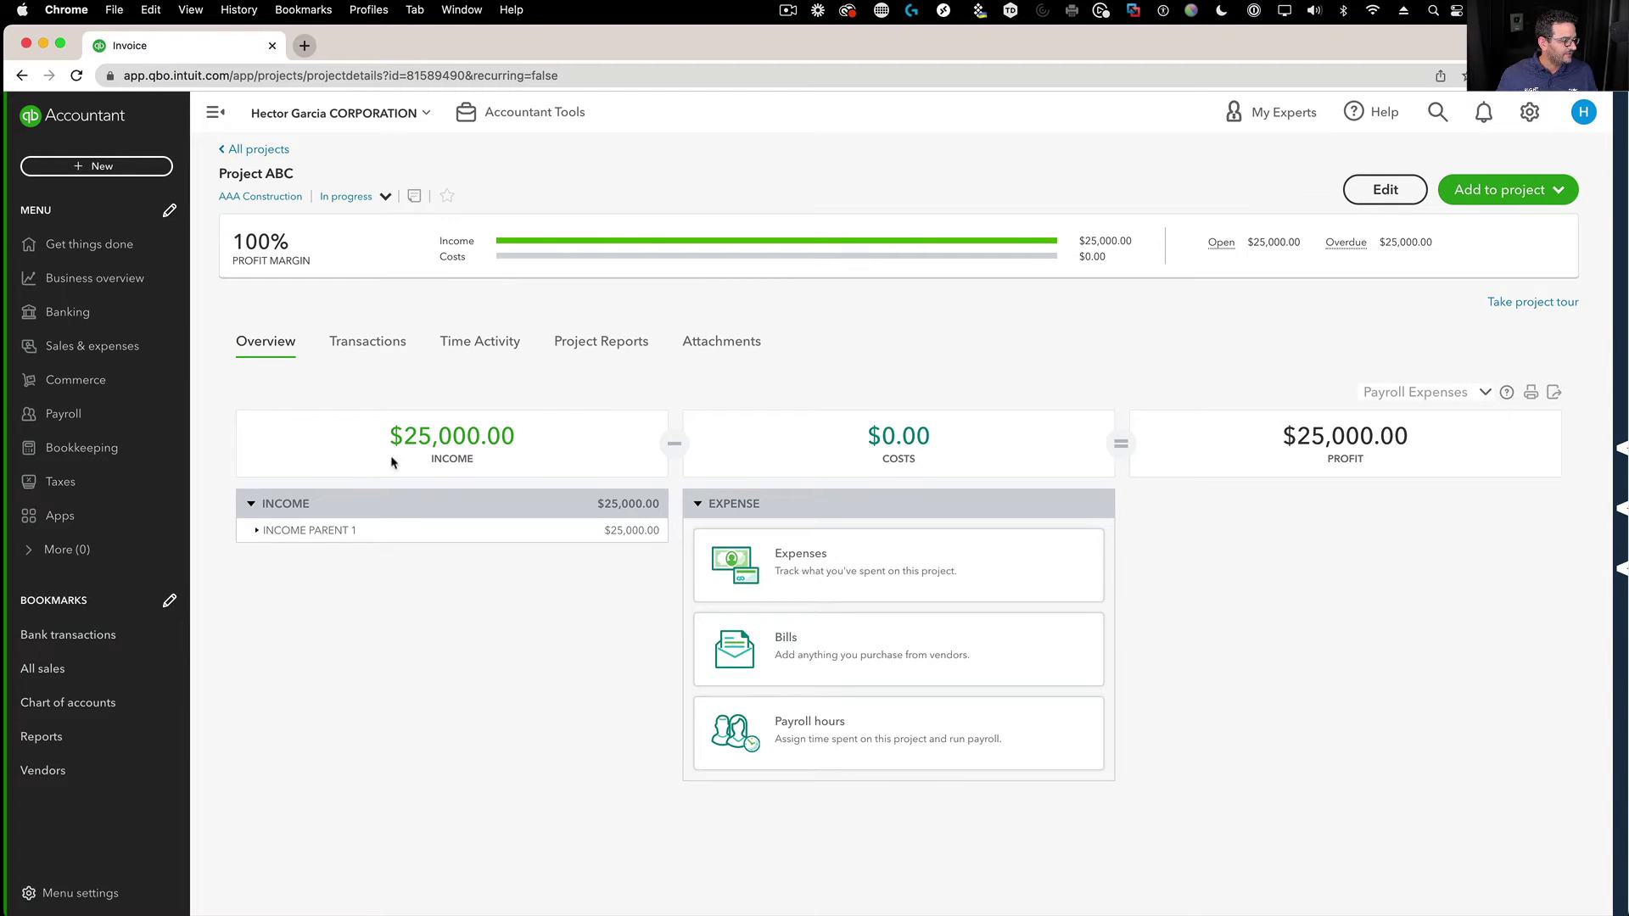
pyautogui.click(584, 348)
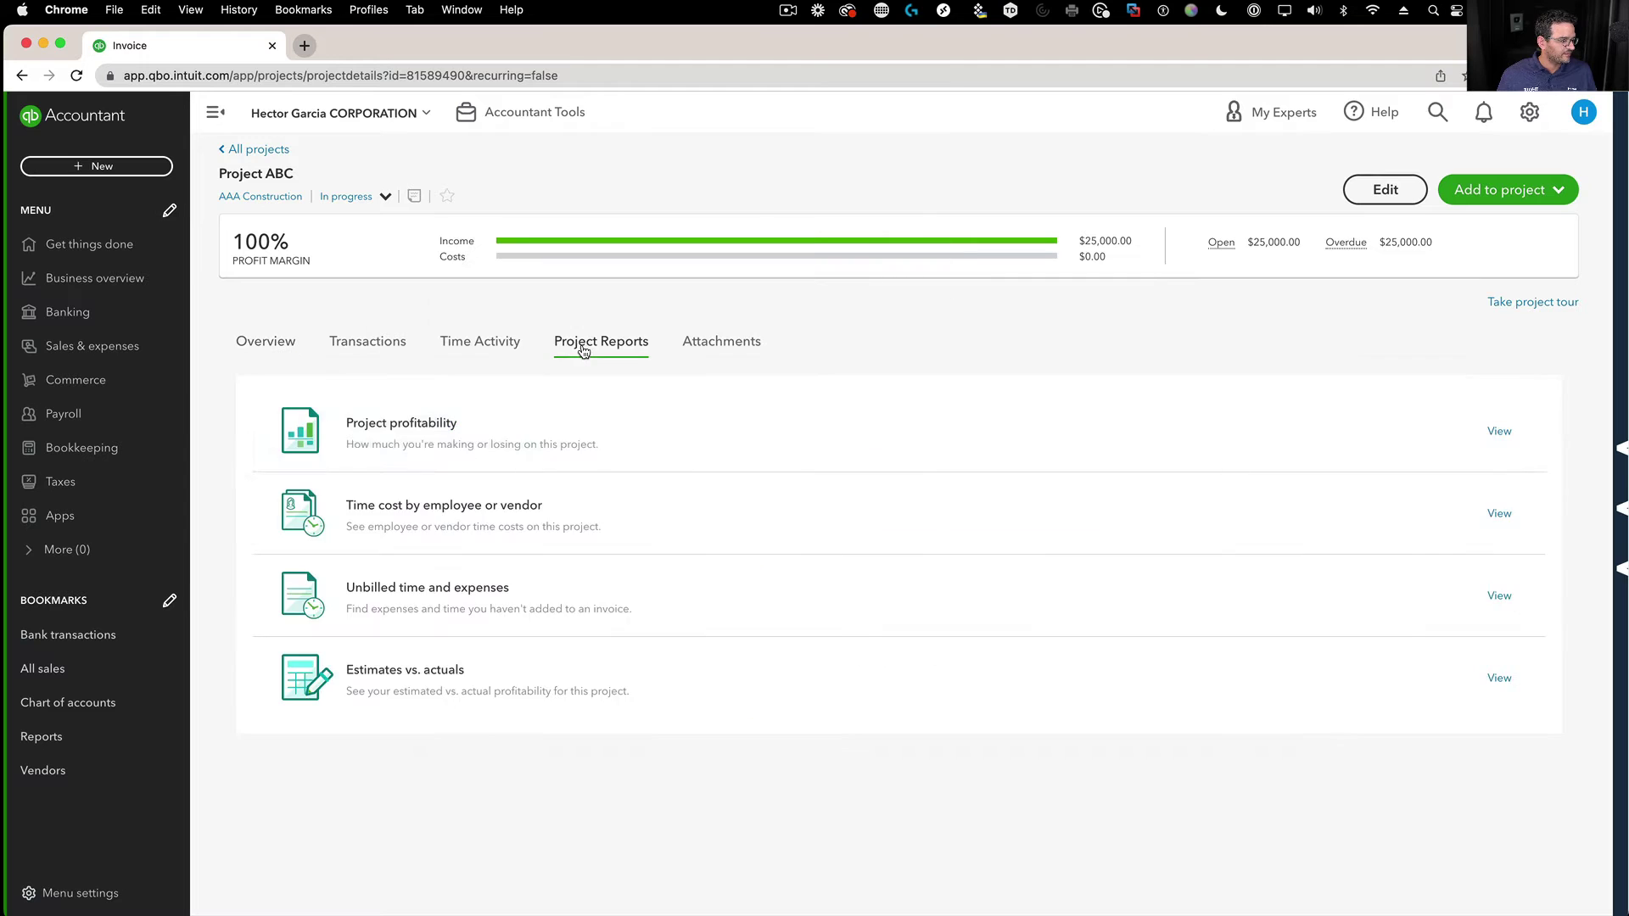
pyautogui.click(388, 687)
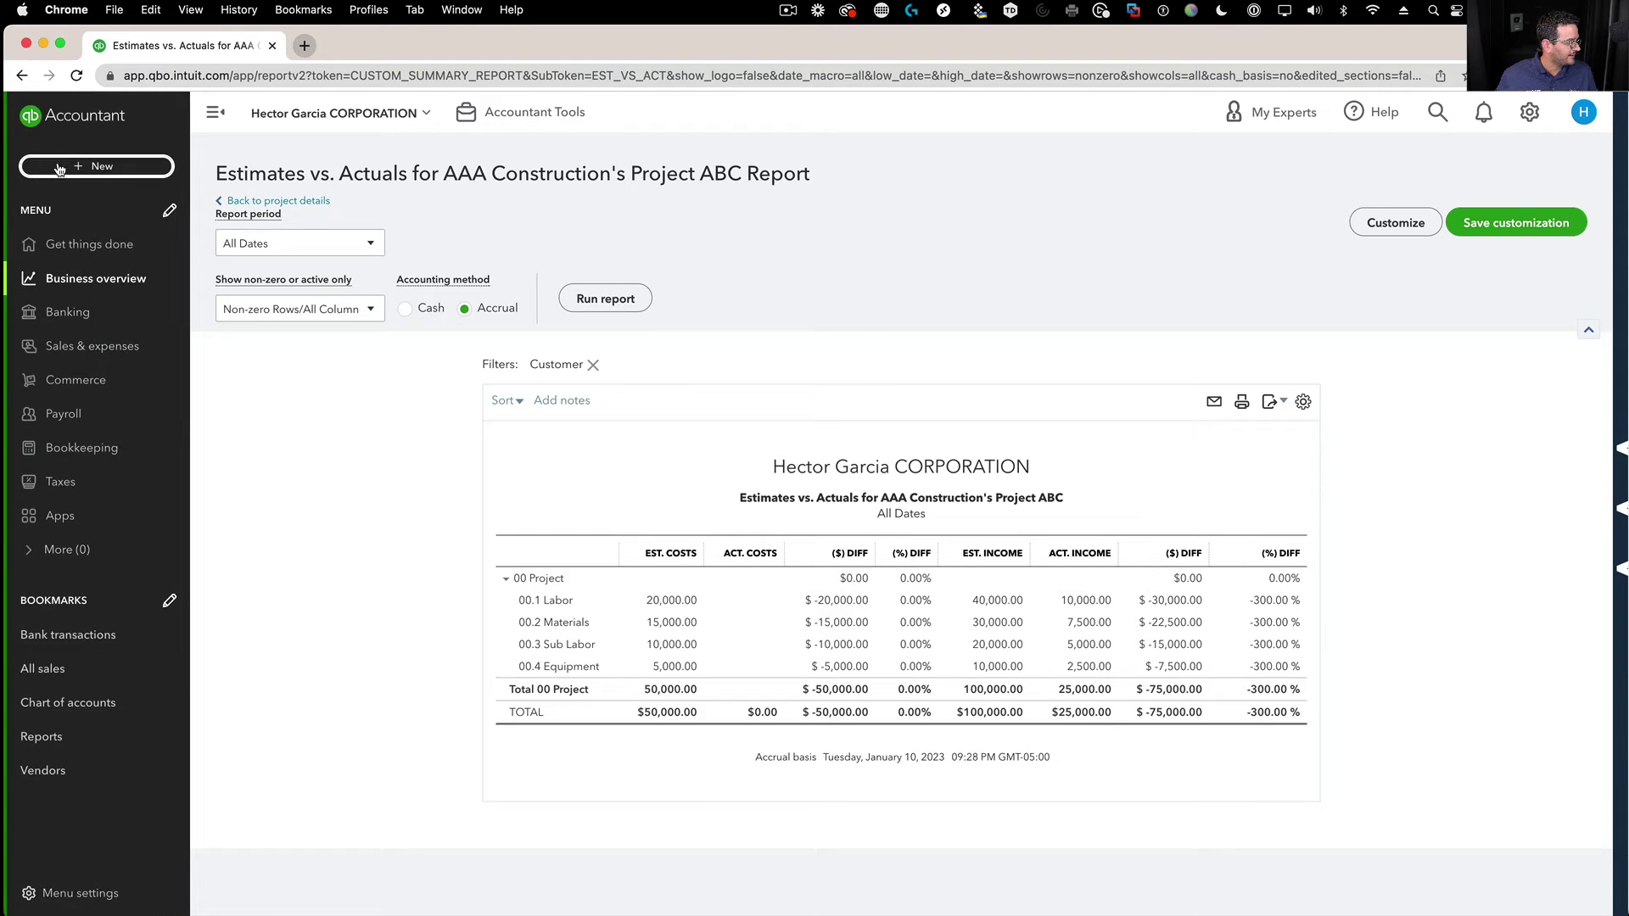
# Create a new expense with Home Depot as the payee.
pyautogui.click(59, 167)
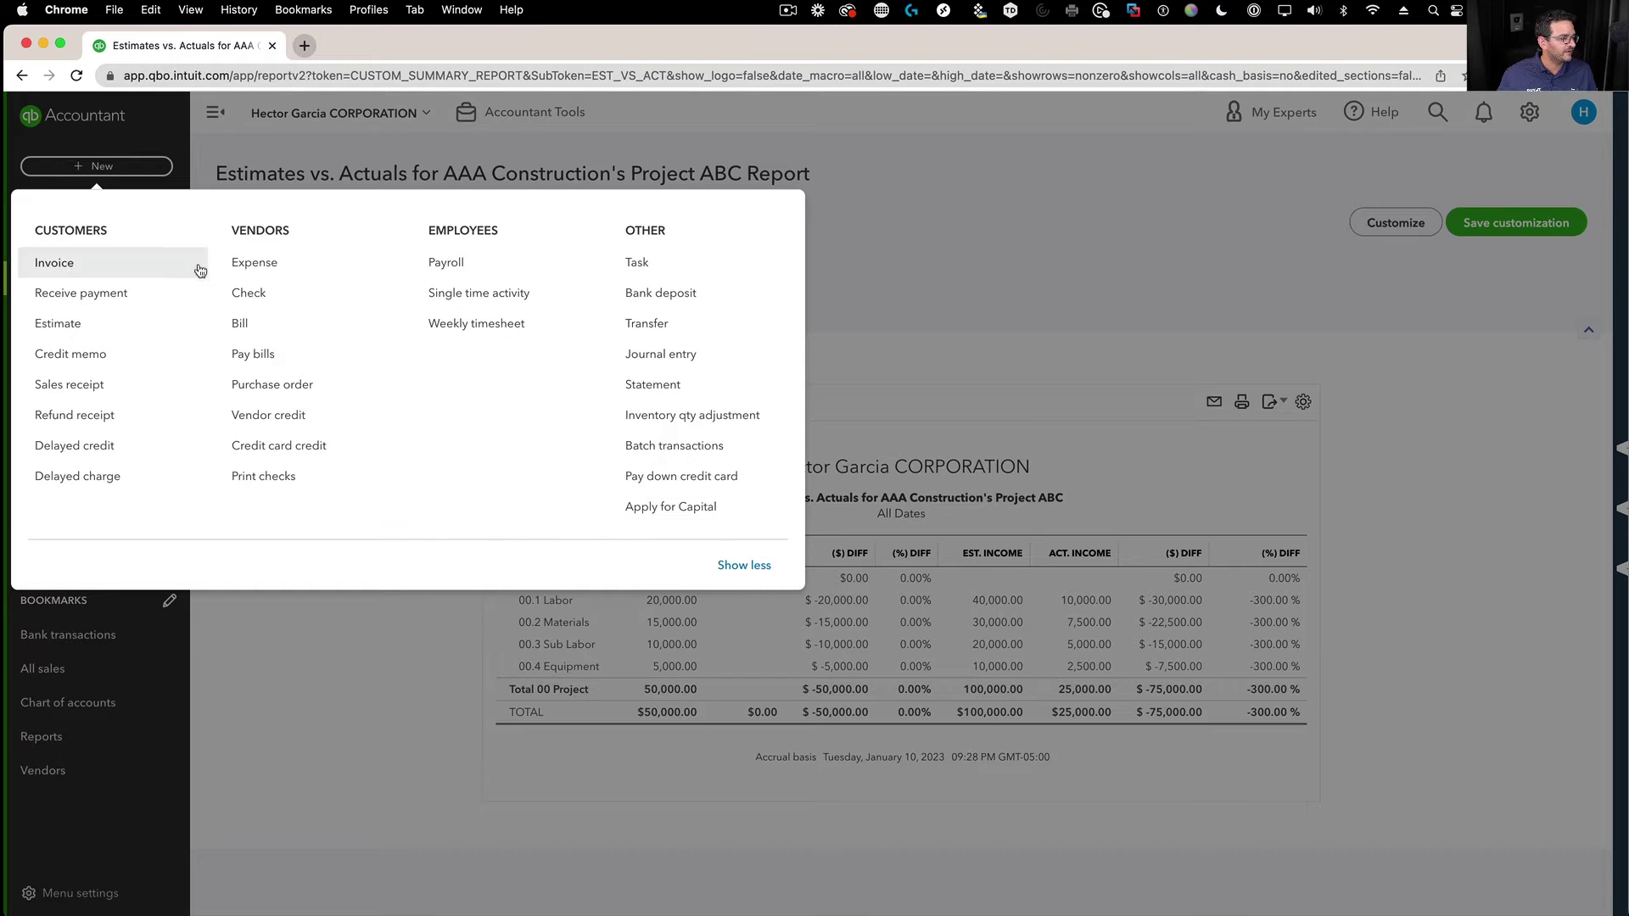
pyautogui.click(257, 270)
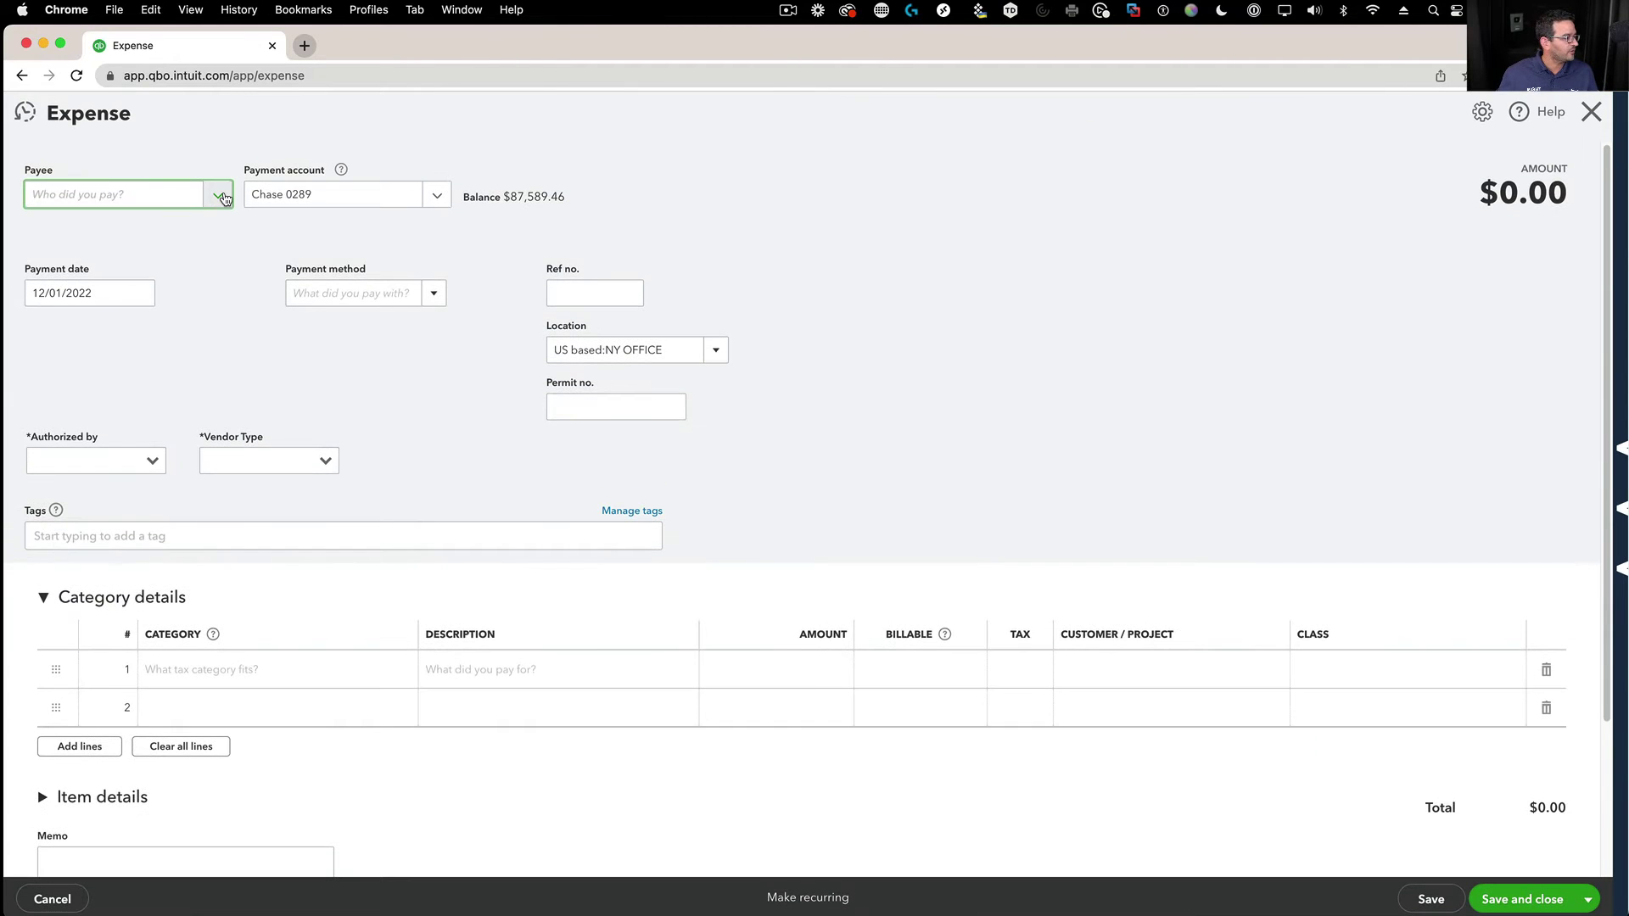
pyautogui.click(222, 197)
pyautogui.write('Home')
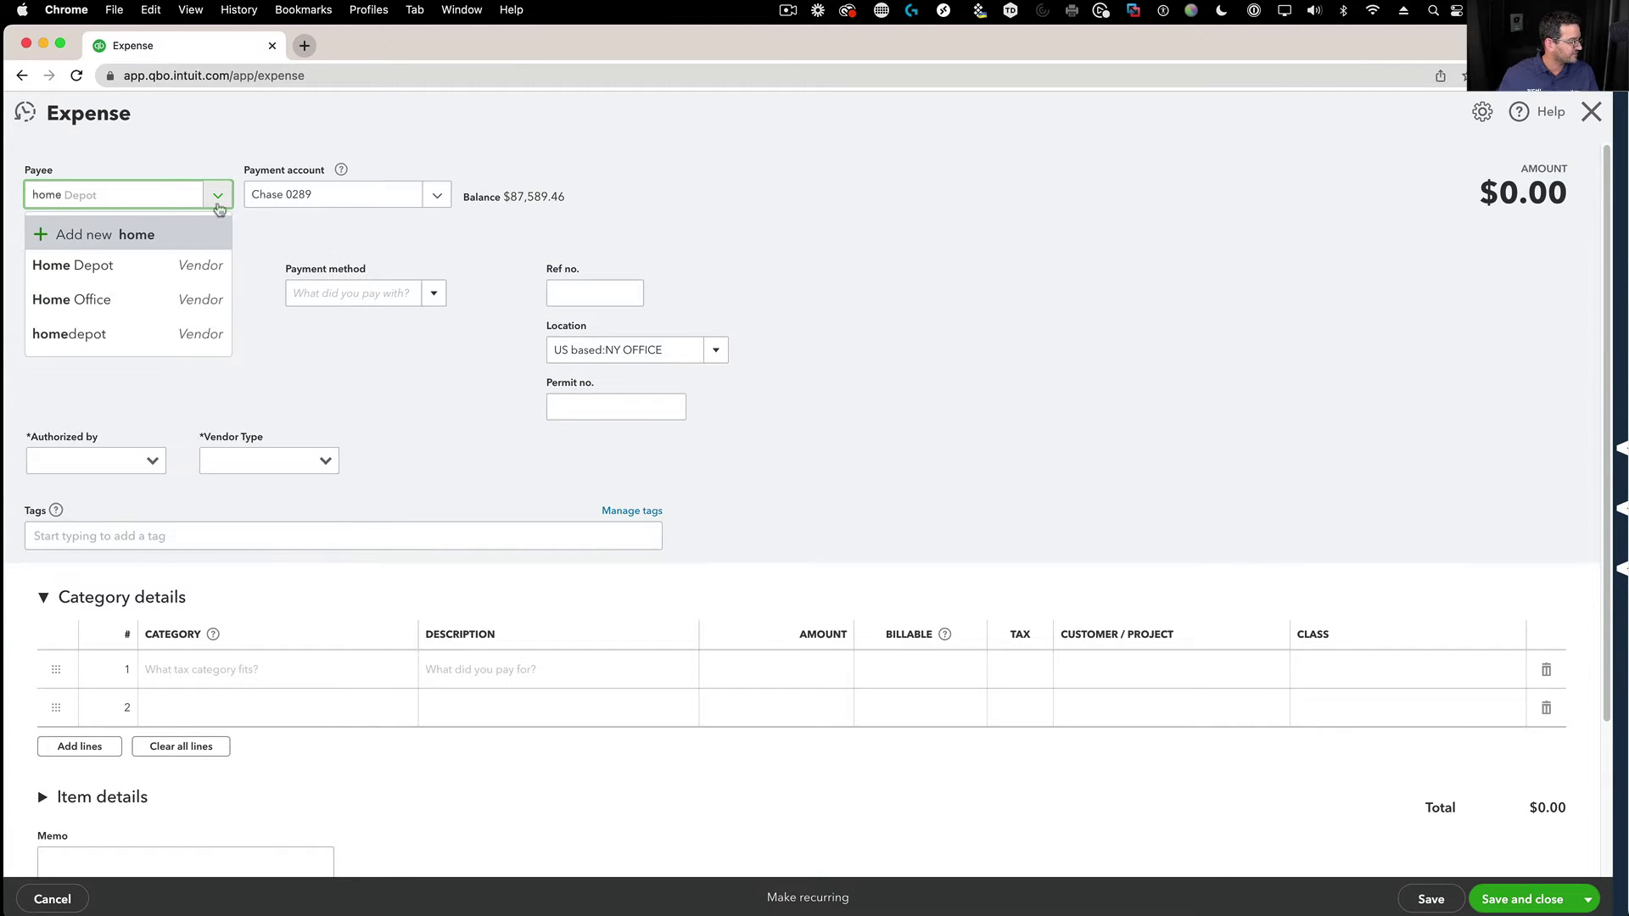
pyautogui.click(103, 267)
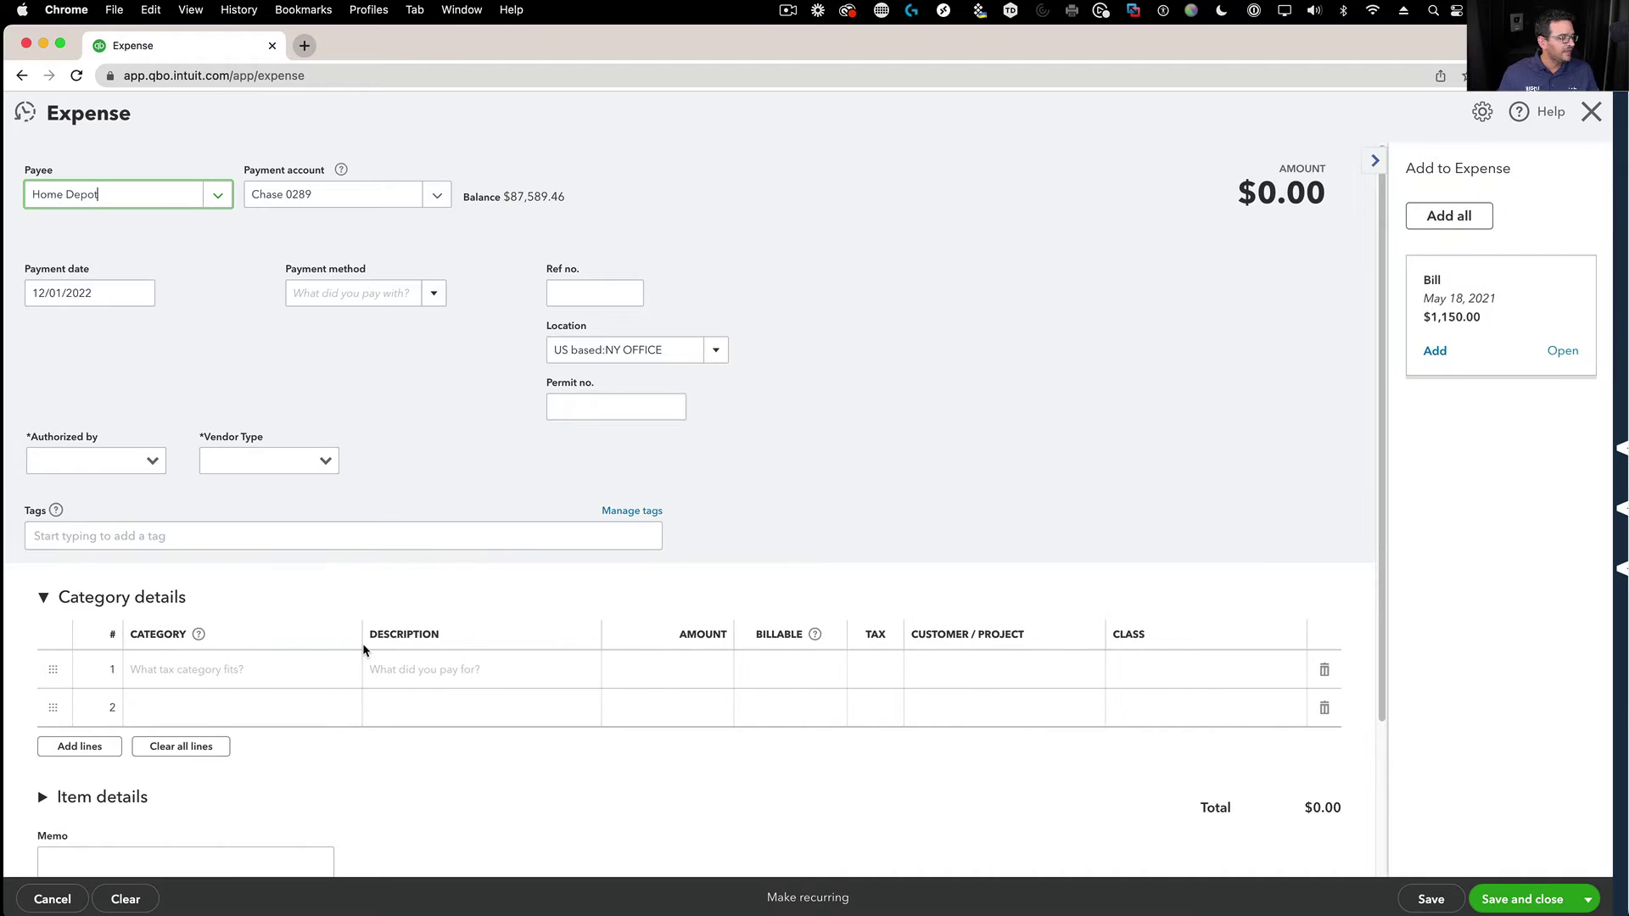
# Expand the expense's item details and assign the service 00.2 Materials to the first item line.
pyautogui.scroll(-3, 363, 643)
pyautogui.click(93, 603)
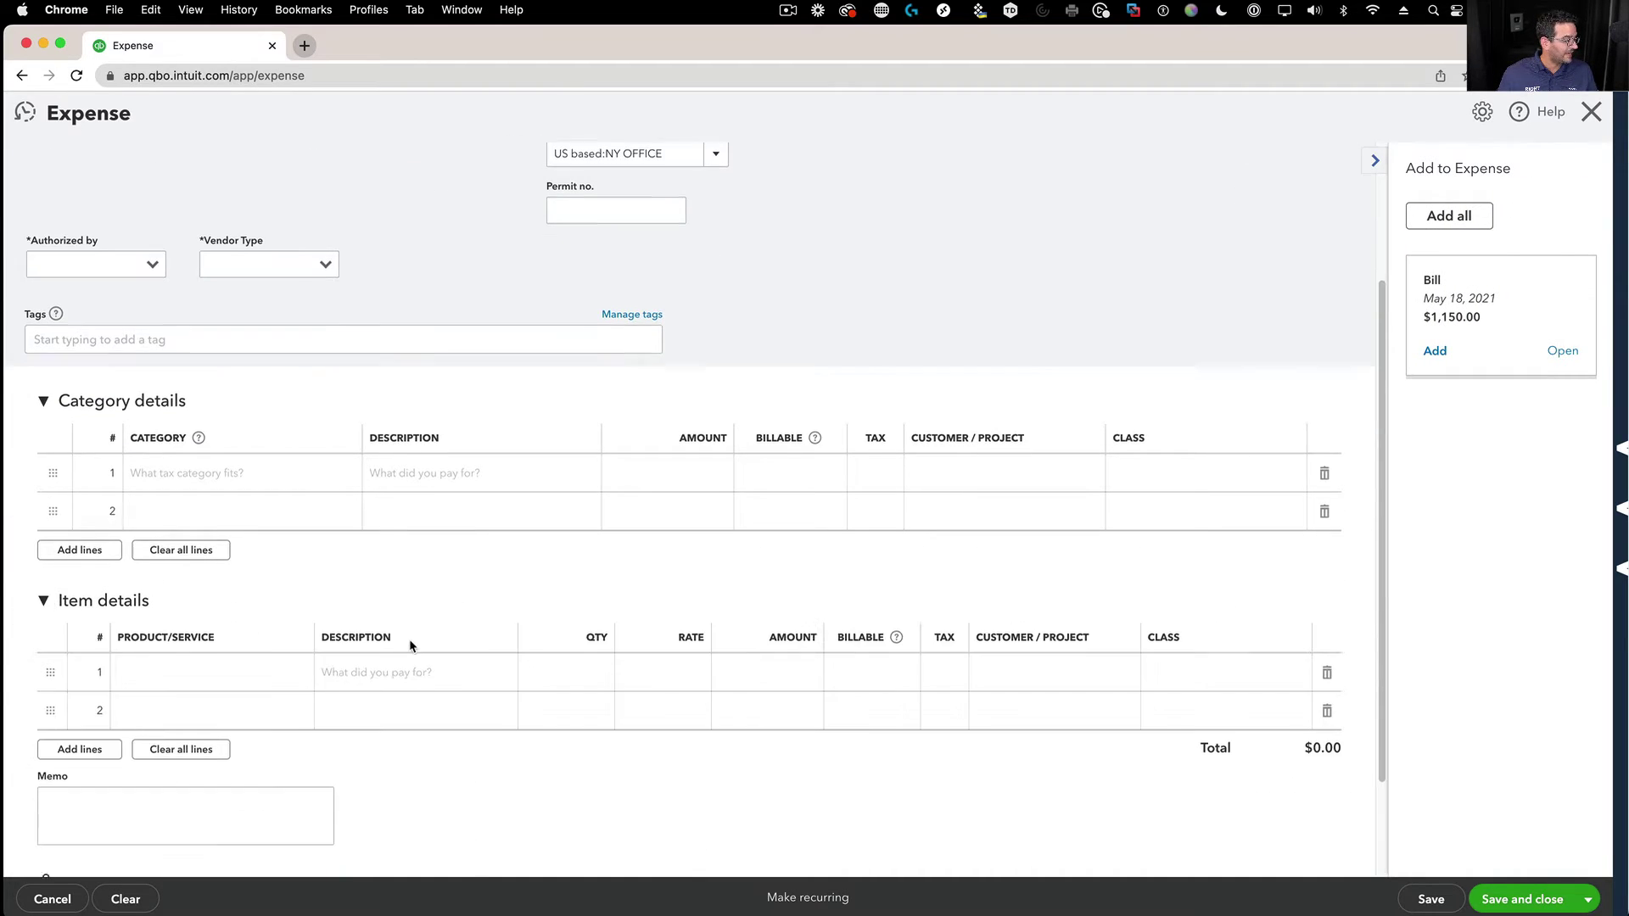
pyautogui.scroll(-2, 411, 643)
pyautogui.click(198, 551)
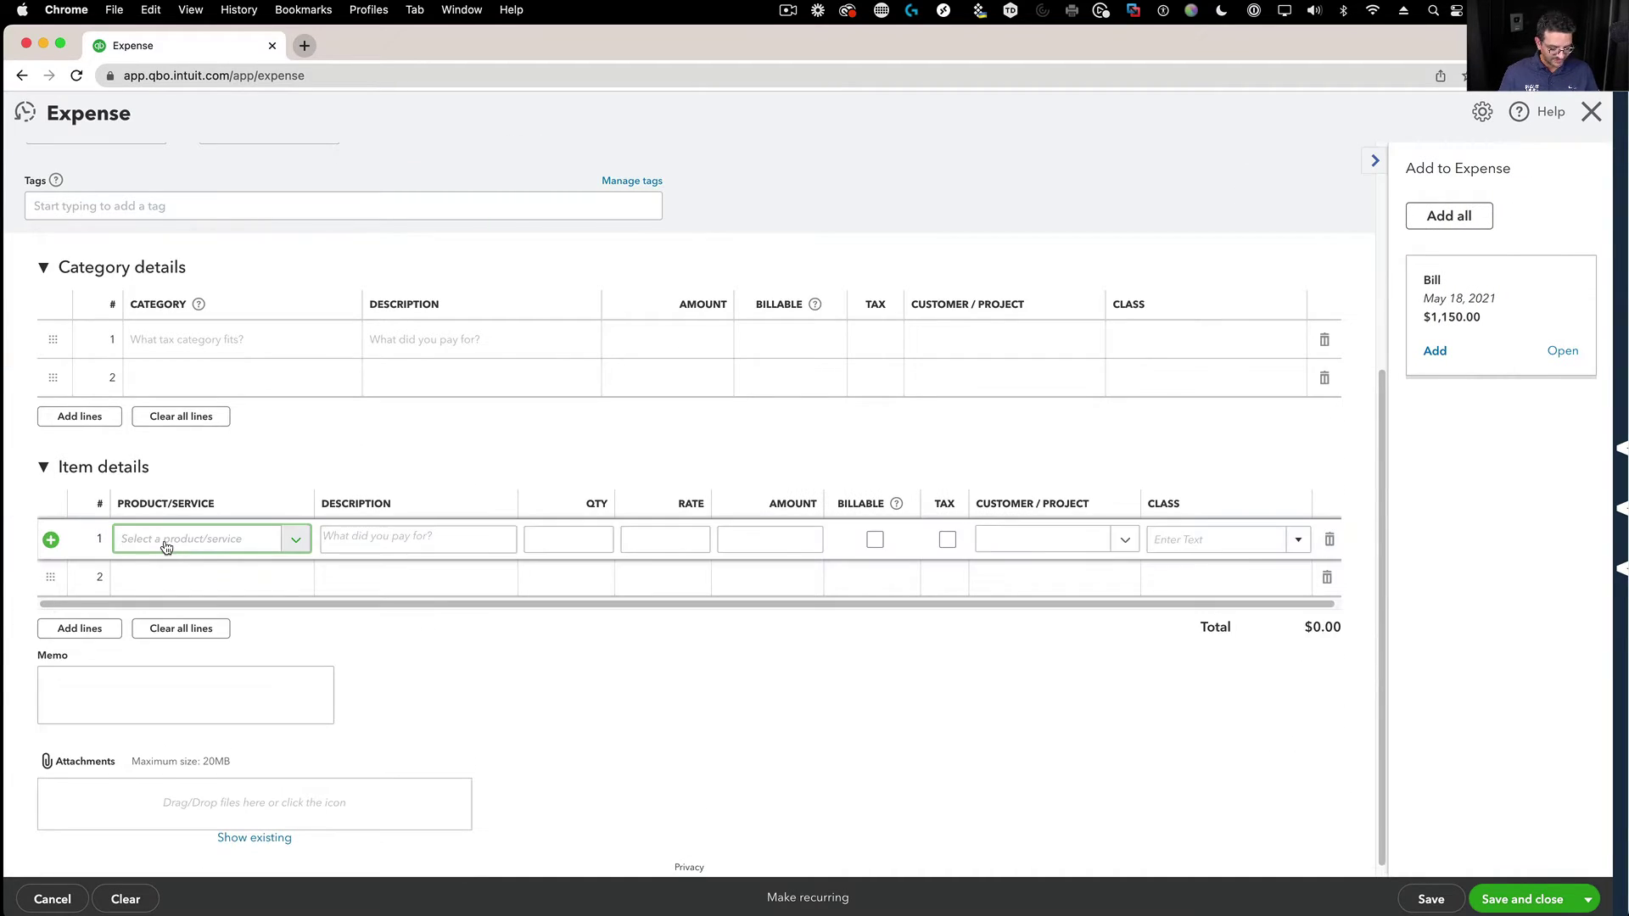
pyautogui.write('matri')
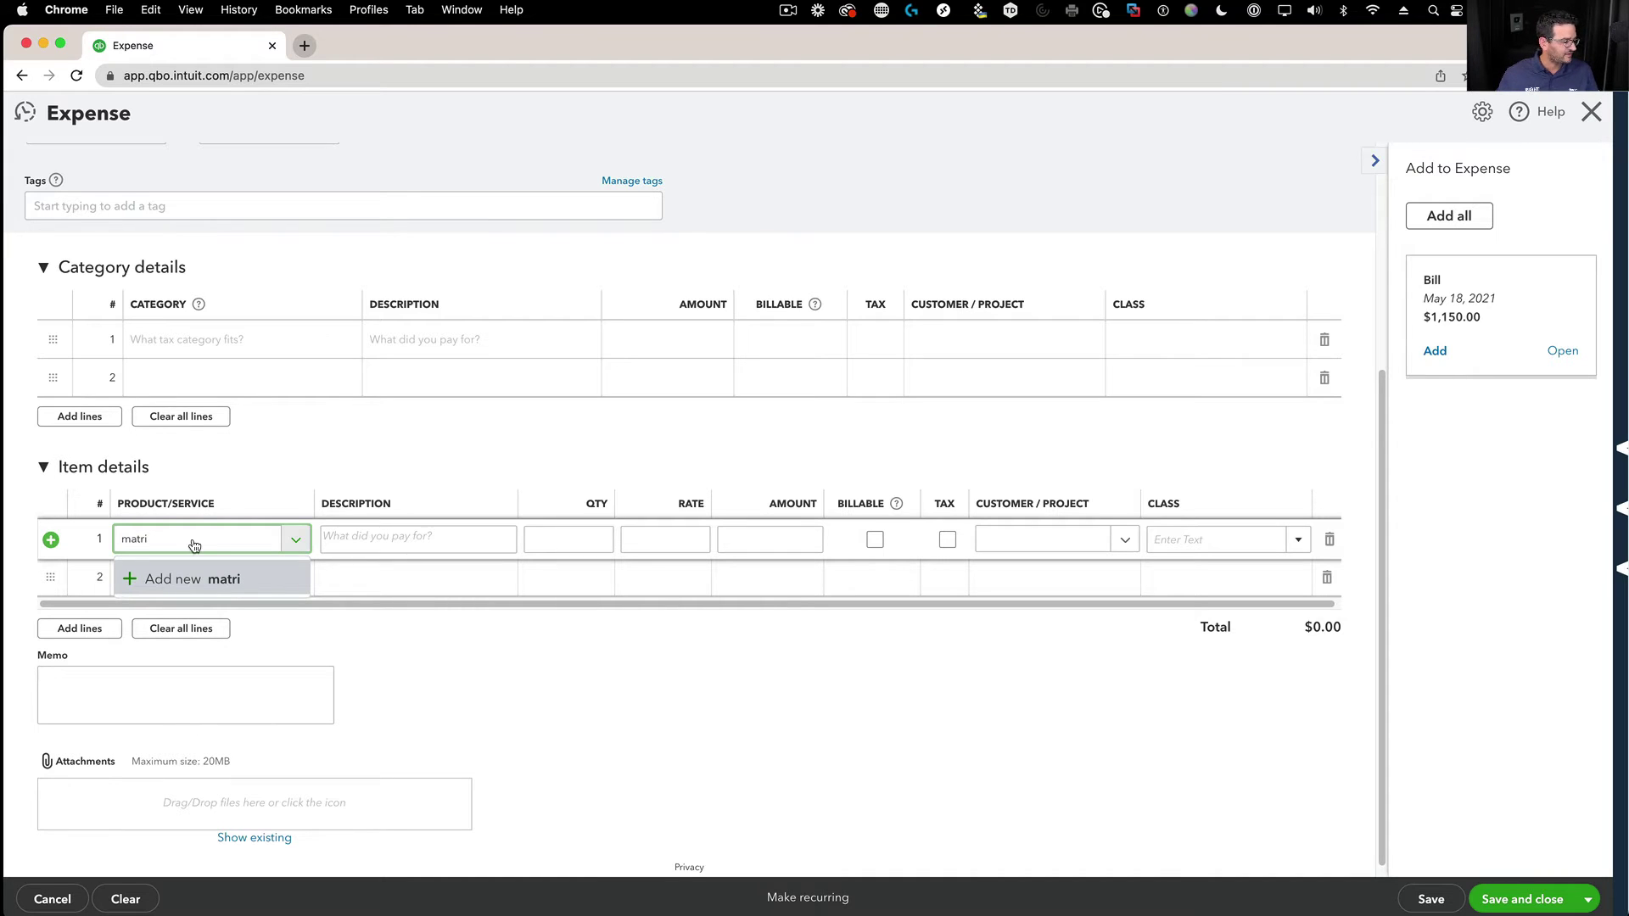
pyautogui.press('BackSpace')
pyautogui.press('BackSpace')
pyautogui.write('er')
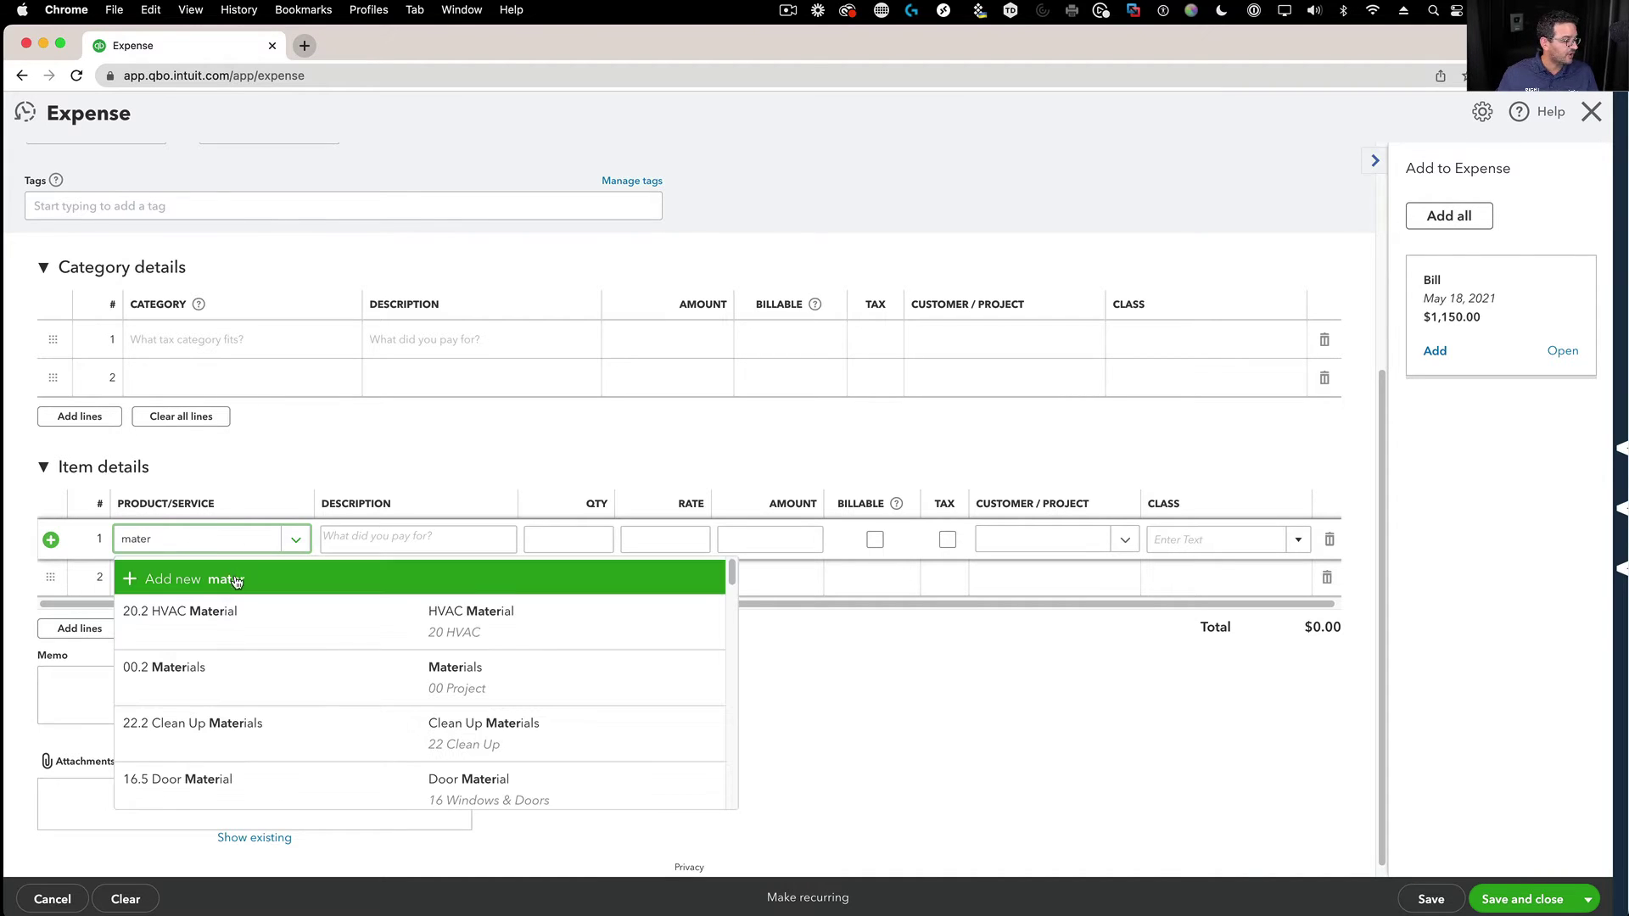
pyautogui.click(221, 686)
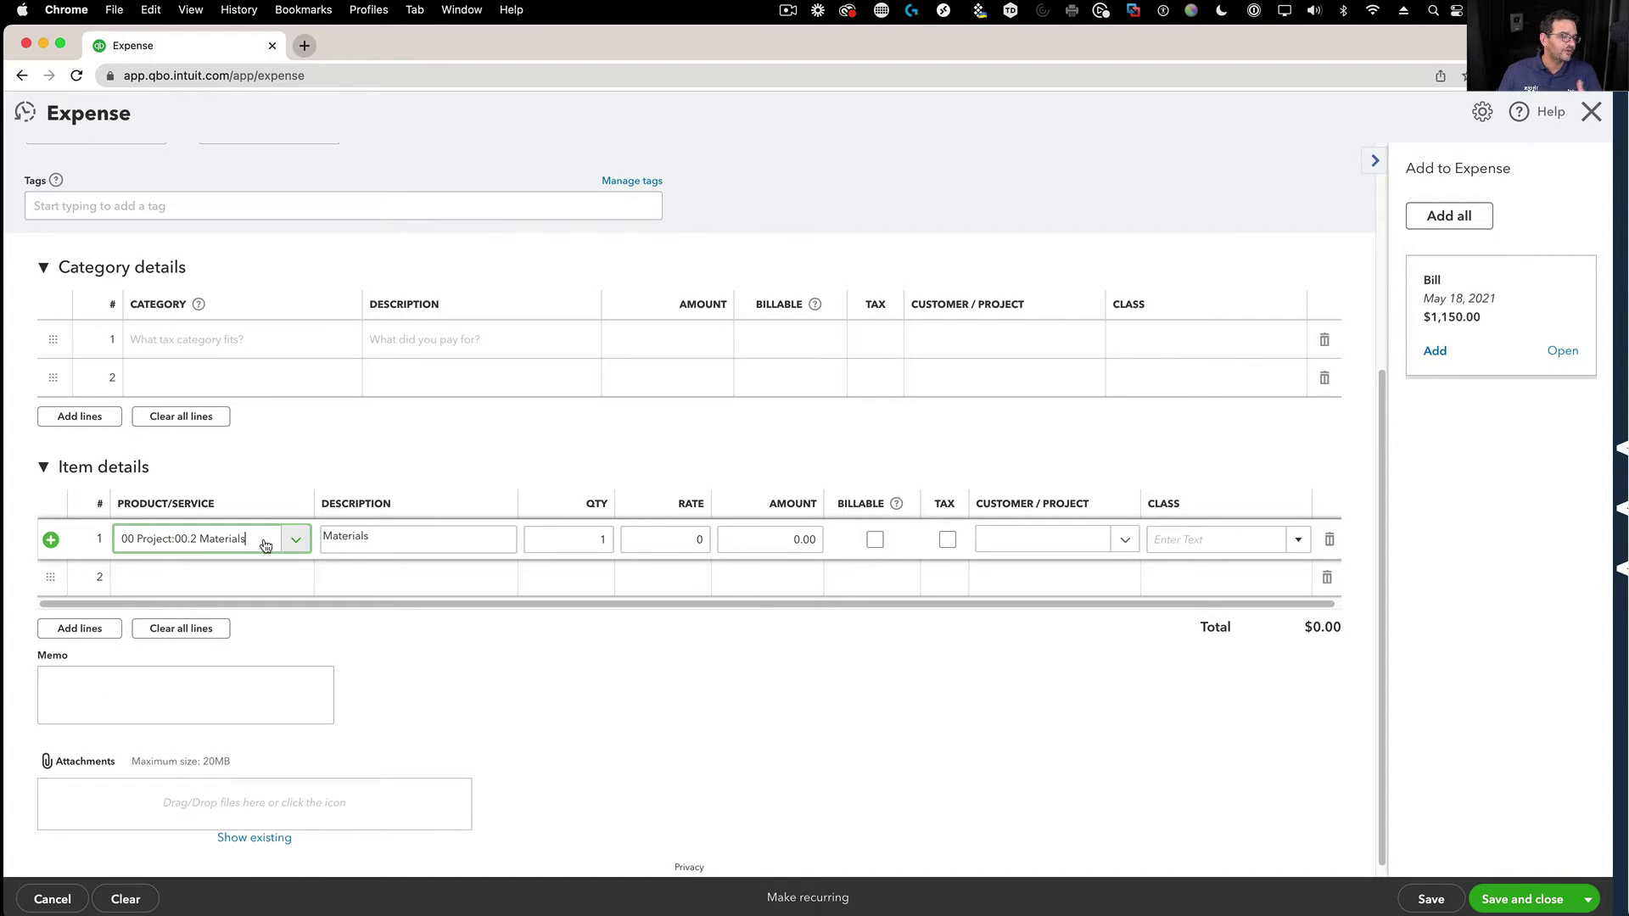
# Describe the first item line as wood, set its rate to 6,900 and save the expense.
pyautogui.click(690, 539)
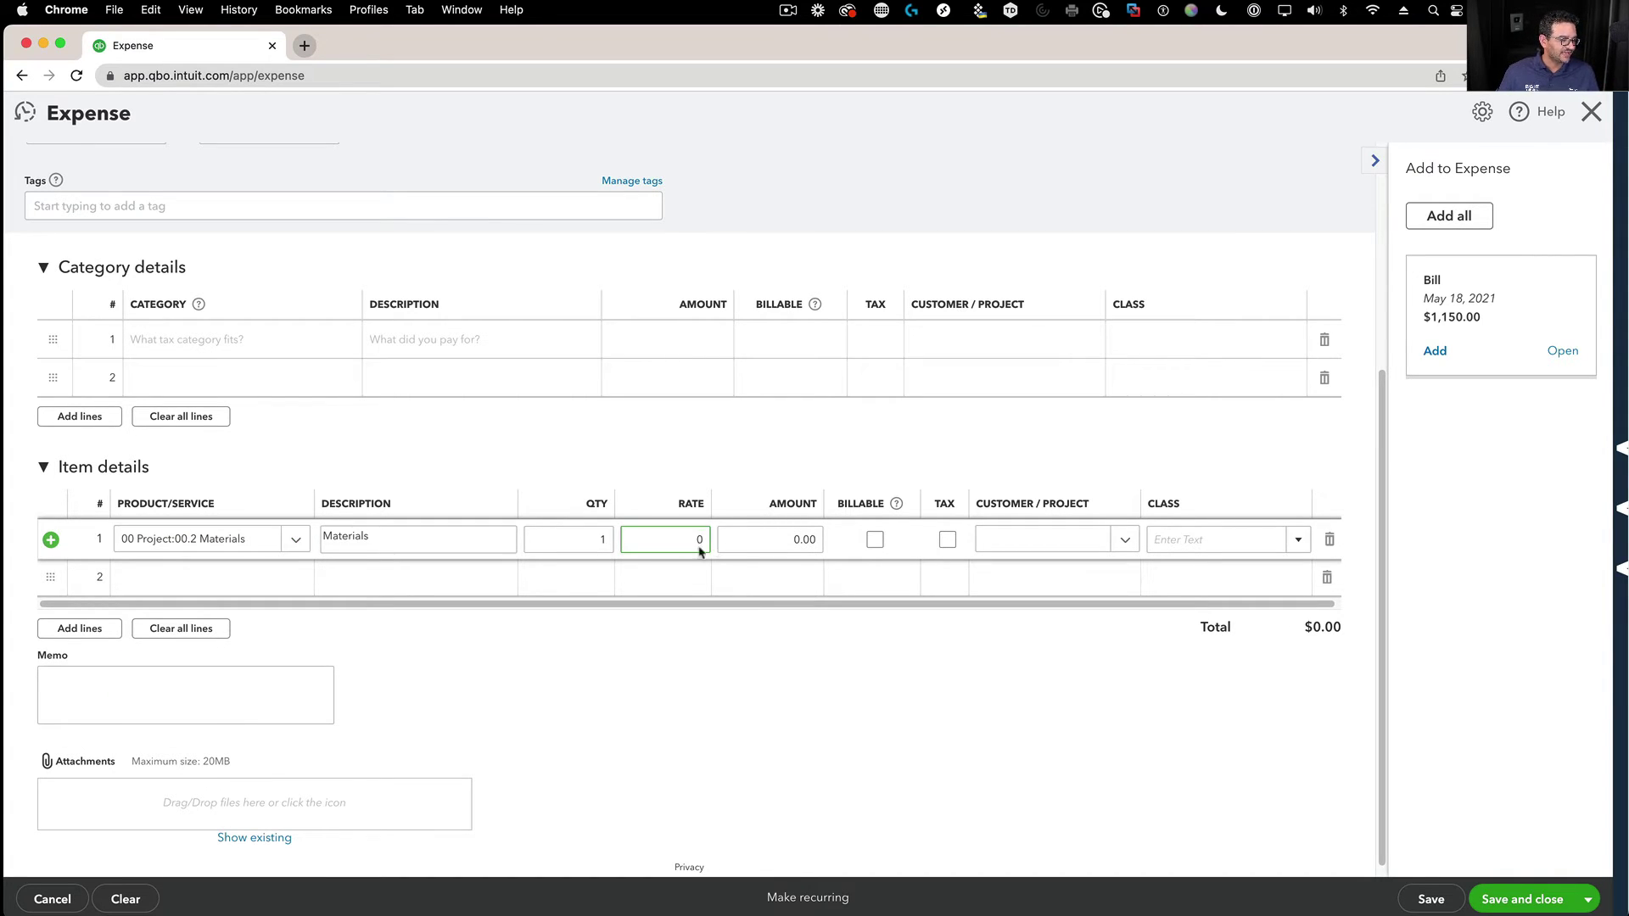
pyautogui.hotkey('shift', 'Tab')
pyautogui.hotkey('shift', 'Tab')
pyautogui.write('W')
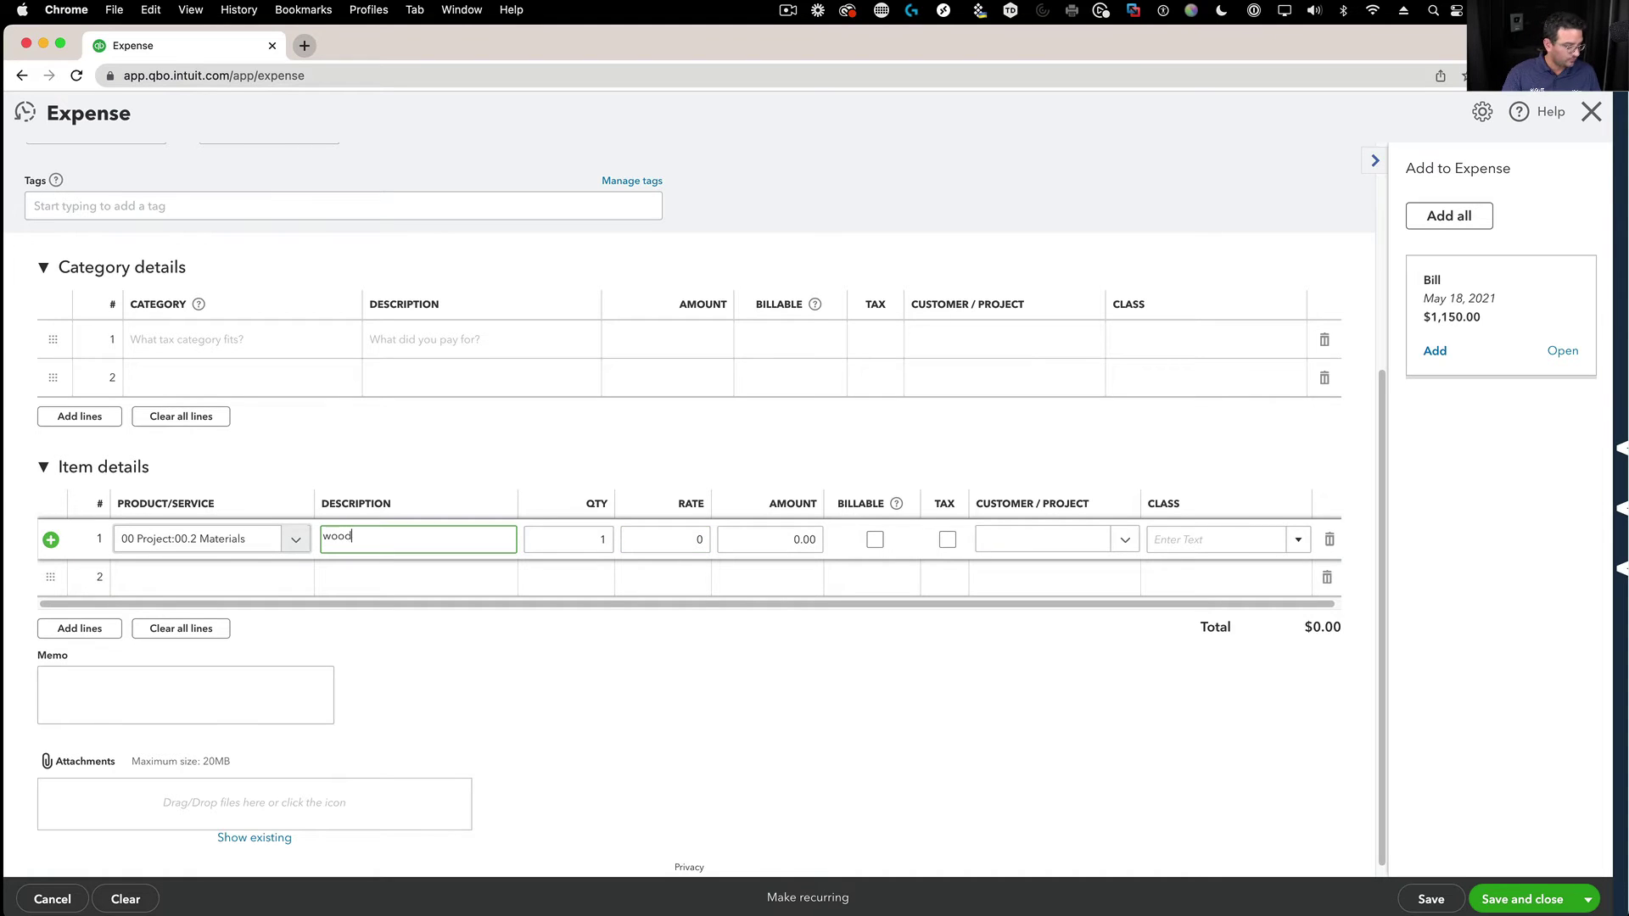
pyautogui.click(667, 539)
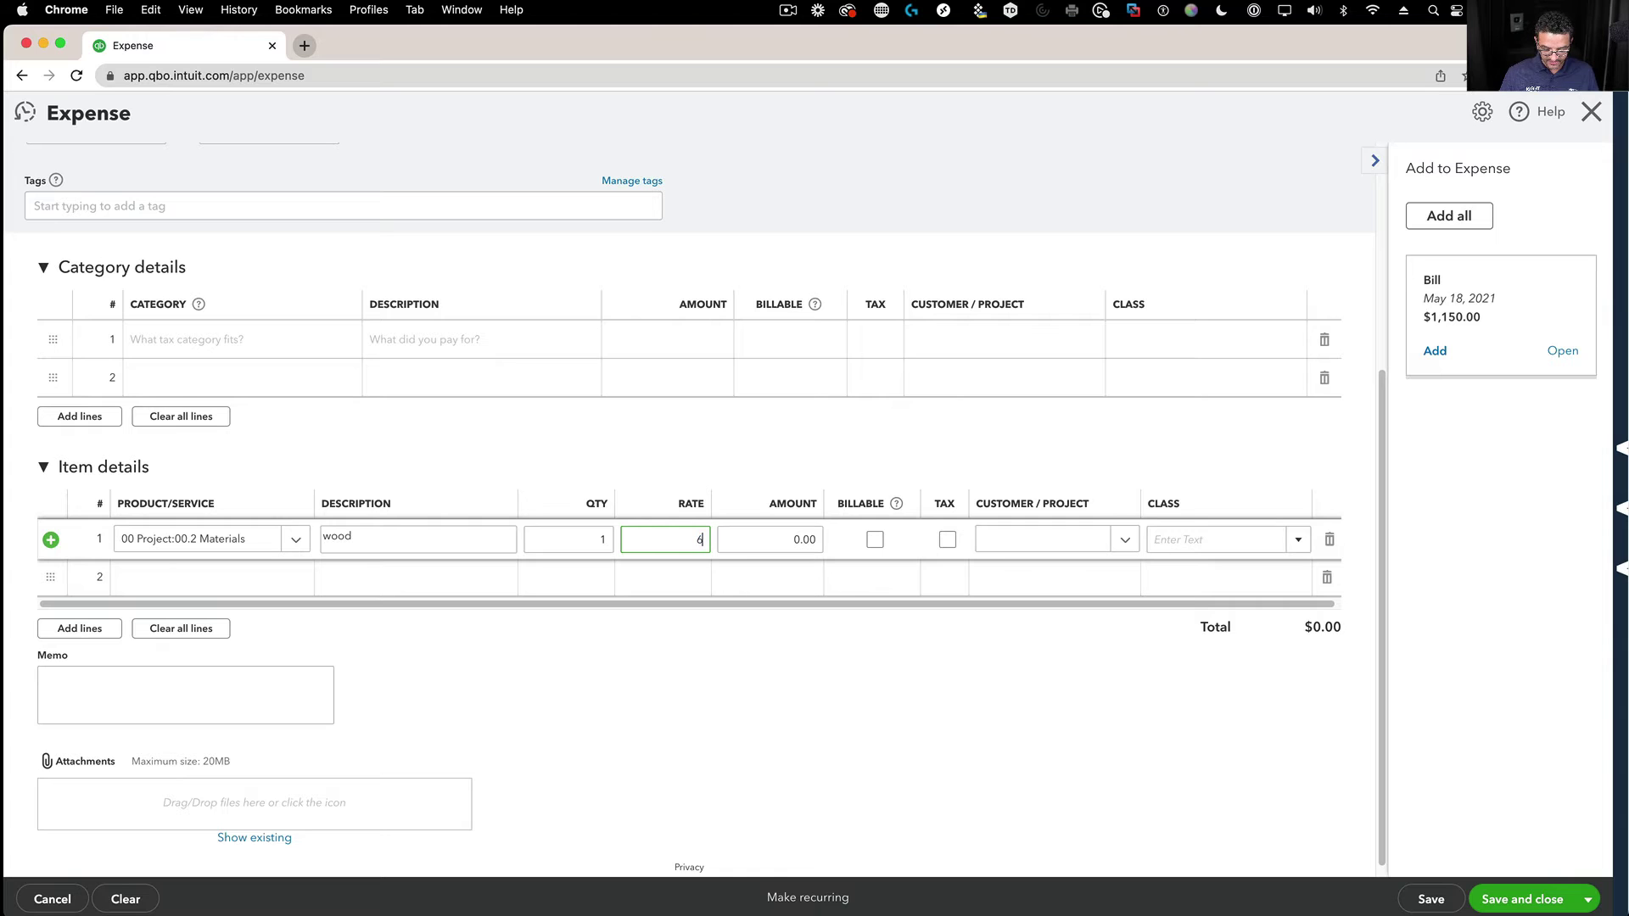
pyautogui.write('6900')
pyautogui.press('Tab')
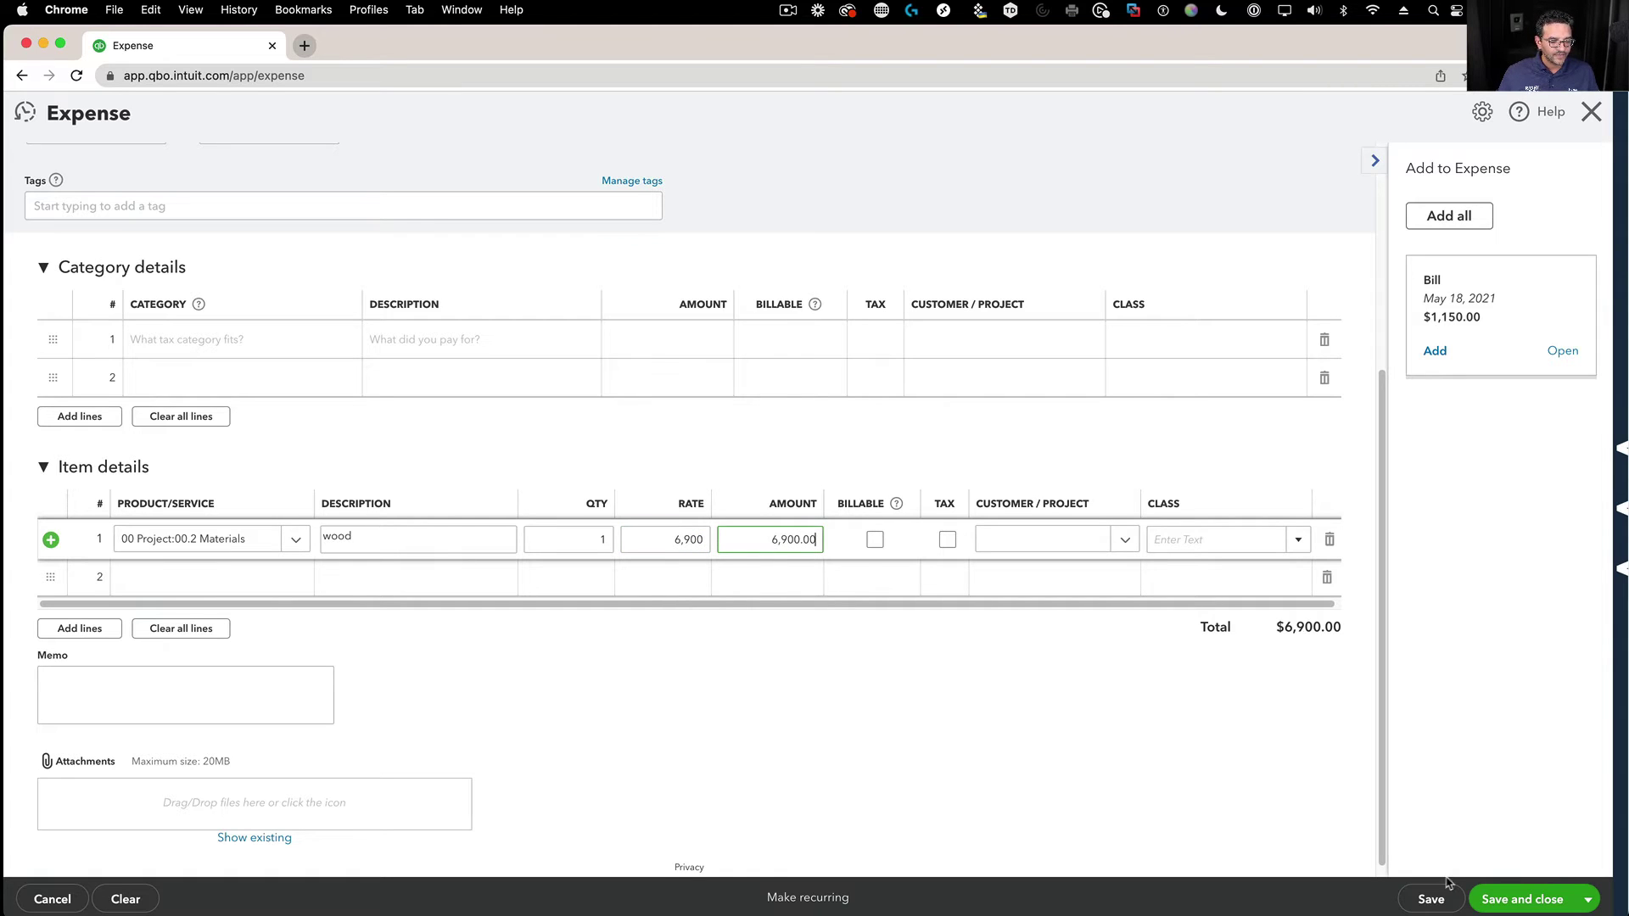
pyautogui.click(1431, 897)
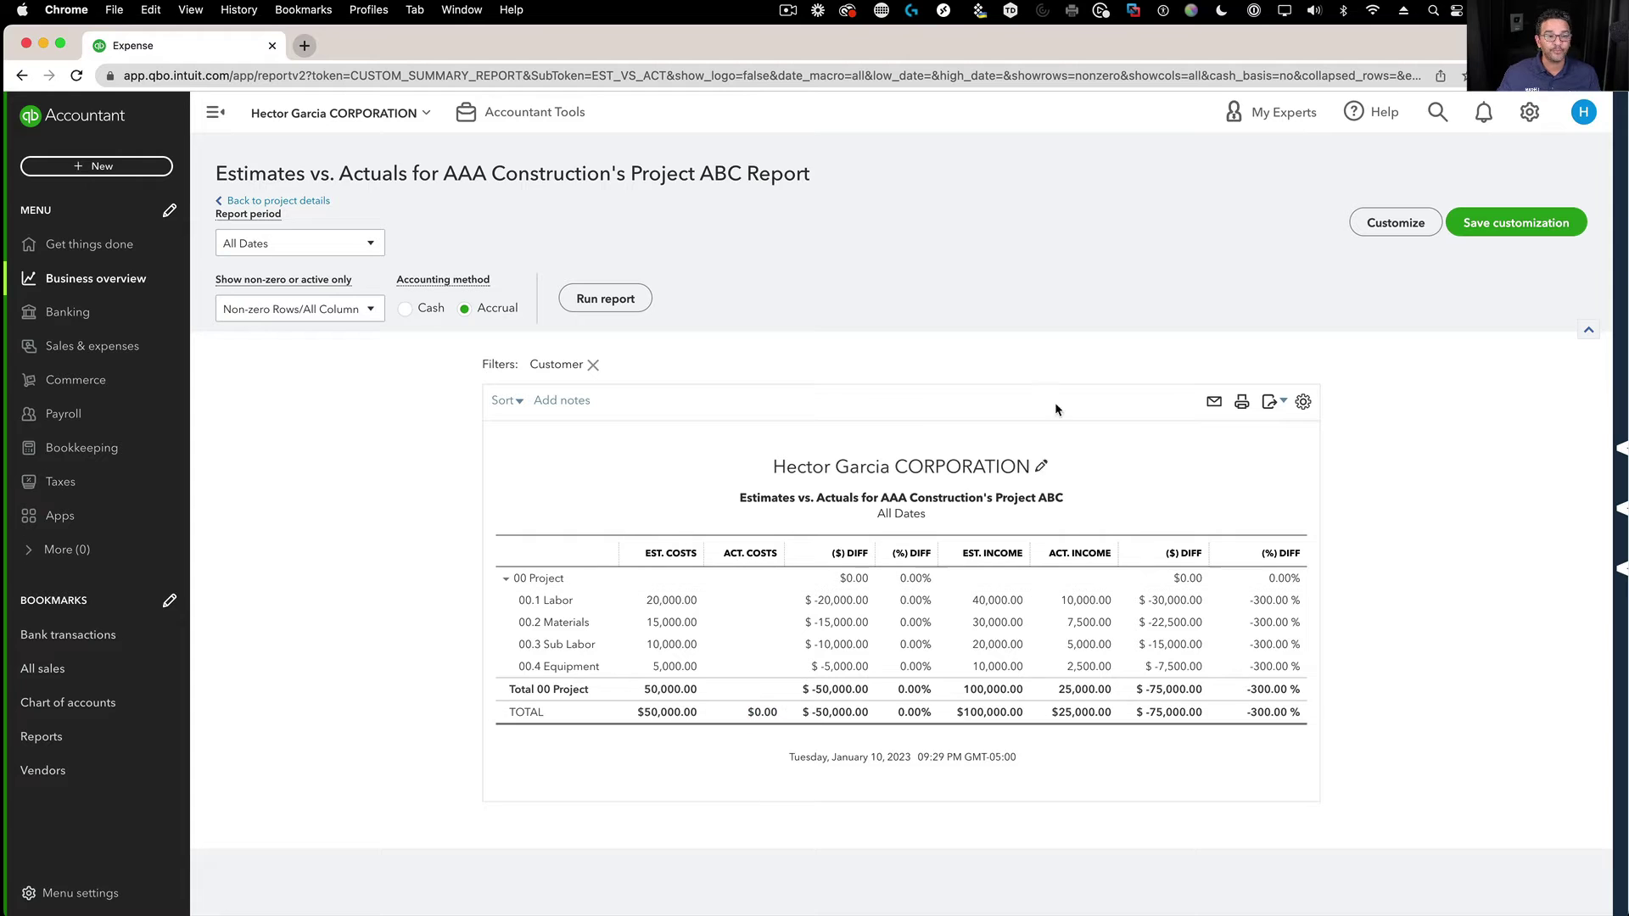
# Reopen the just-saved Home Depot expense from the recent transactions.
pyautogui.click(1435, 115)
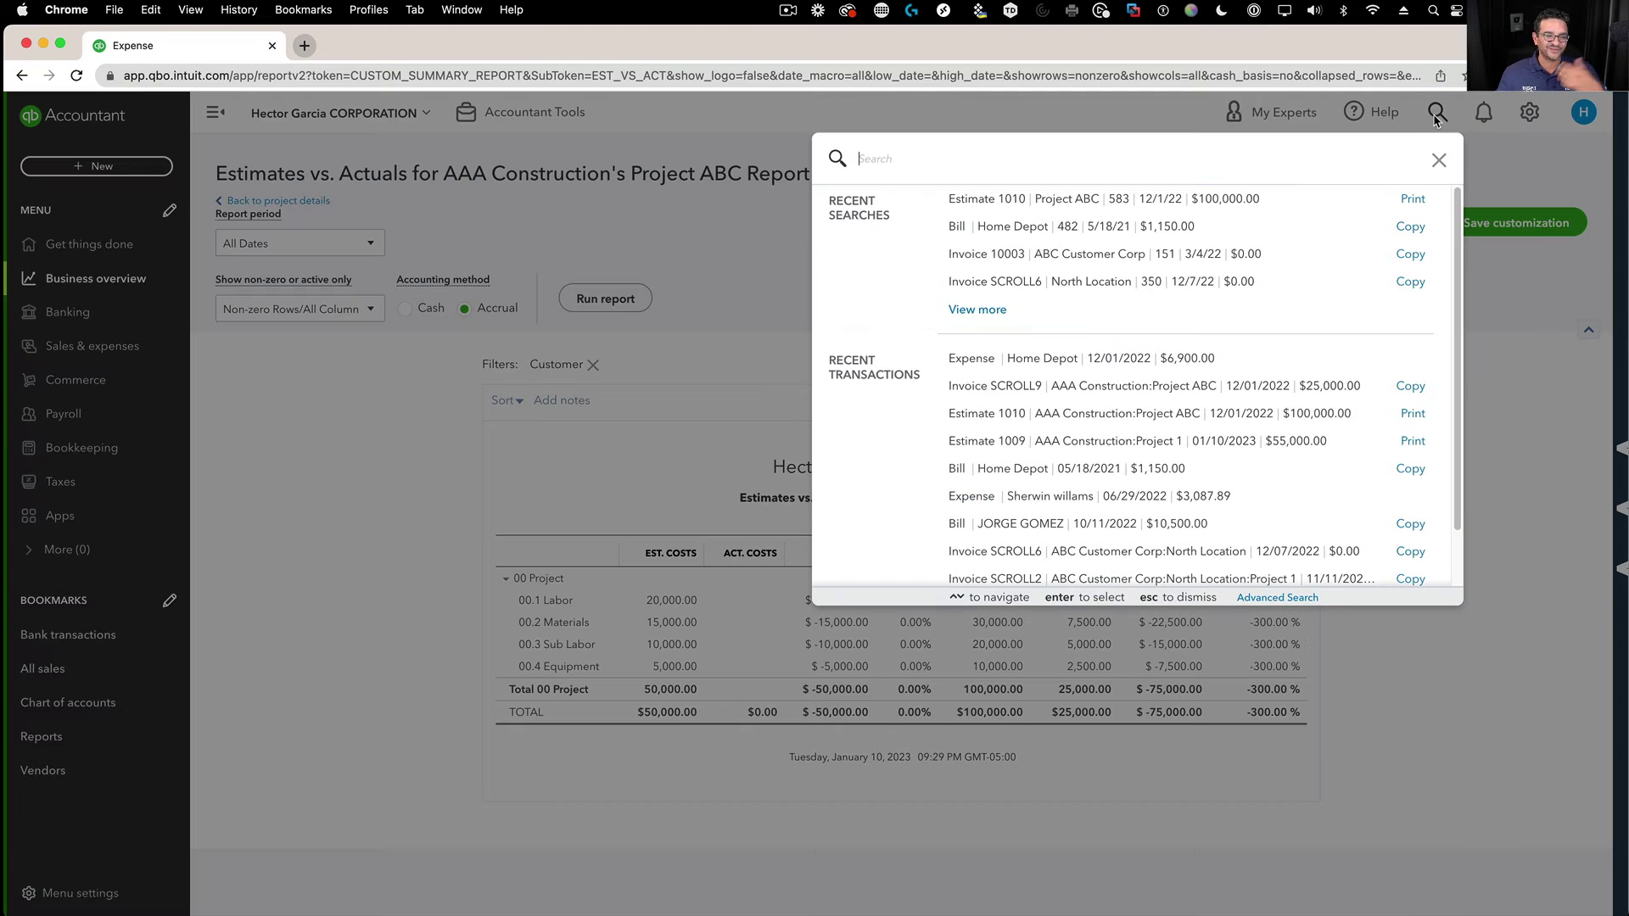
pyautogui.click(1157, 360)
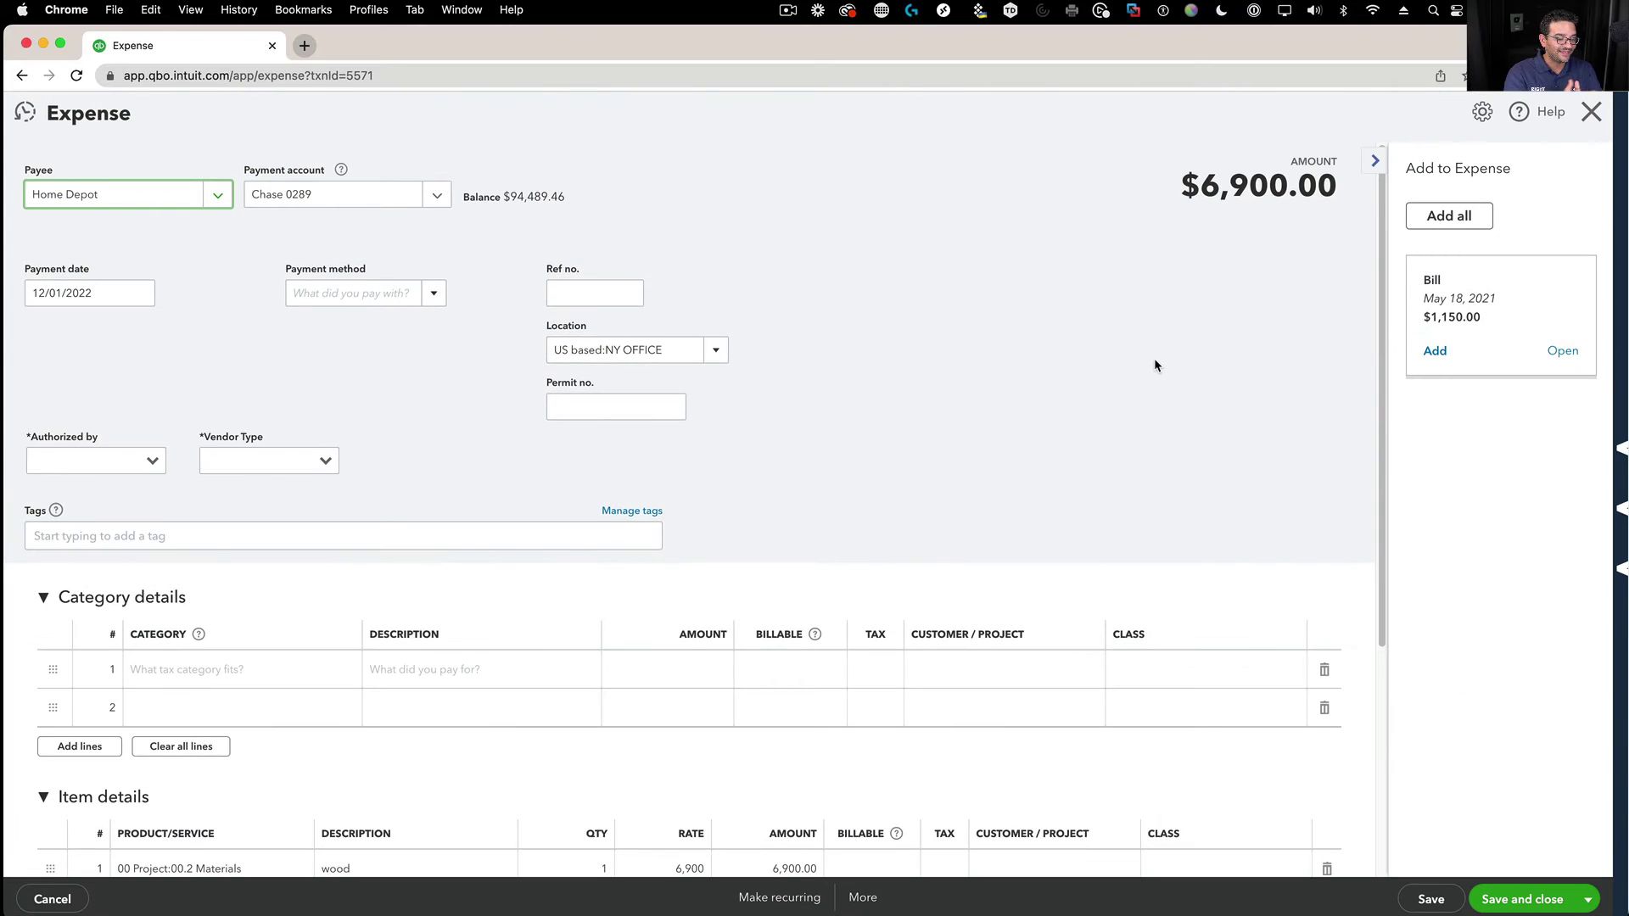
pyautogui.scroll(-5, 985, 495)
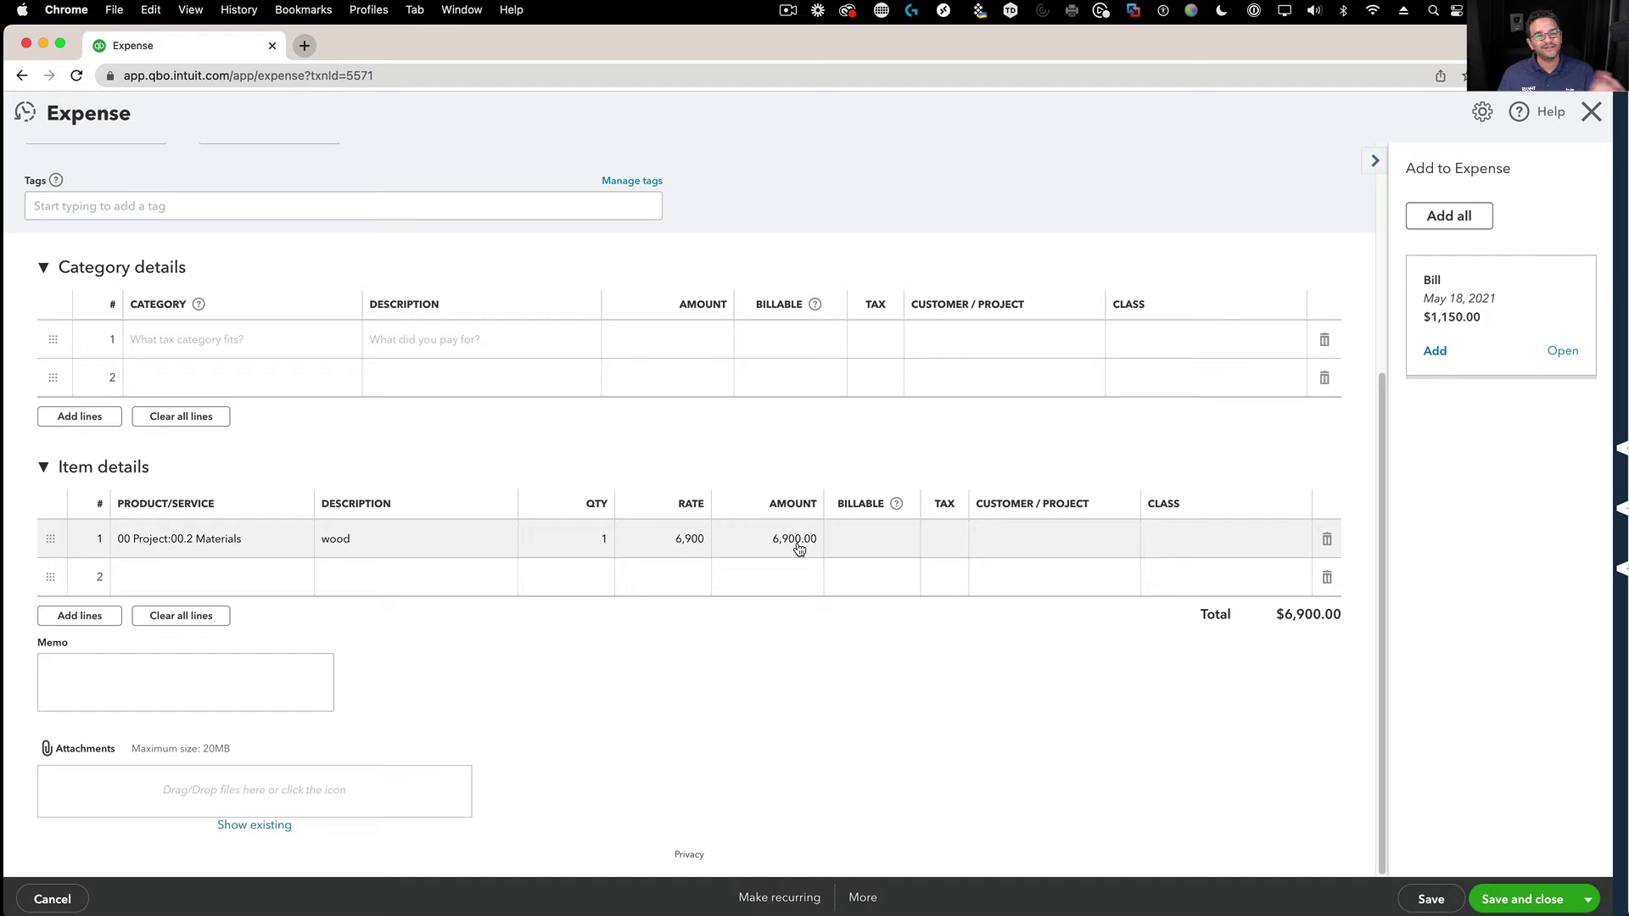
# Add a second item line for the service 00.2 Materials with the description metal.
pyautogui.click(203, 579)
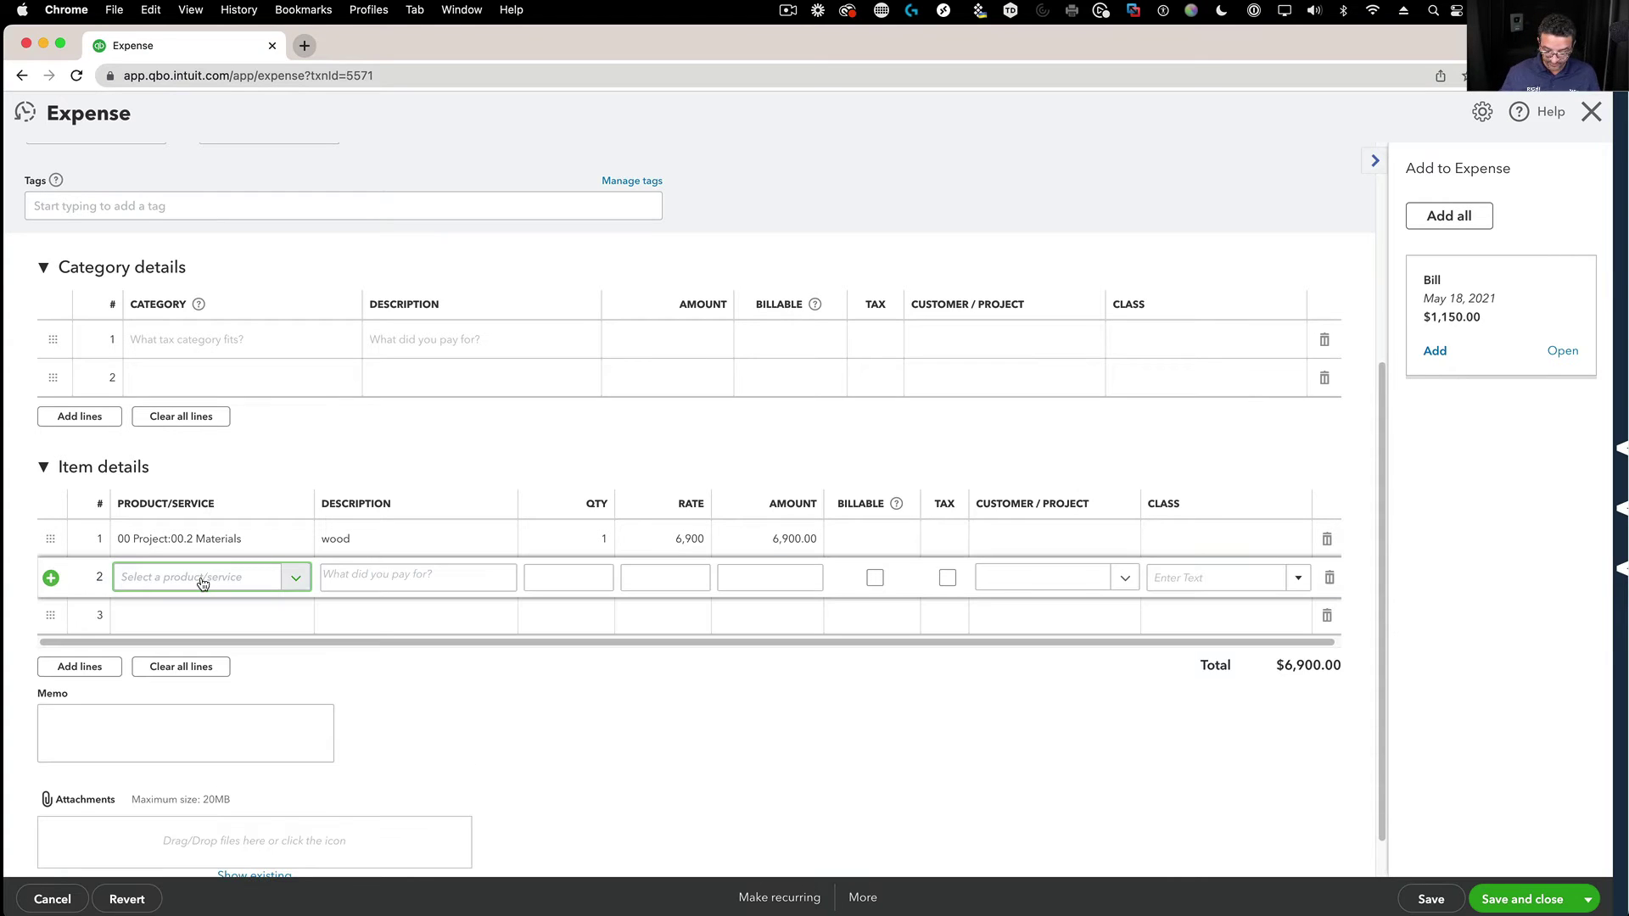
pyautogui.write('00.2')
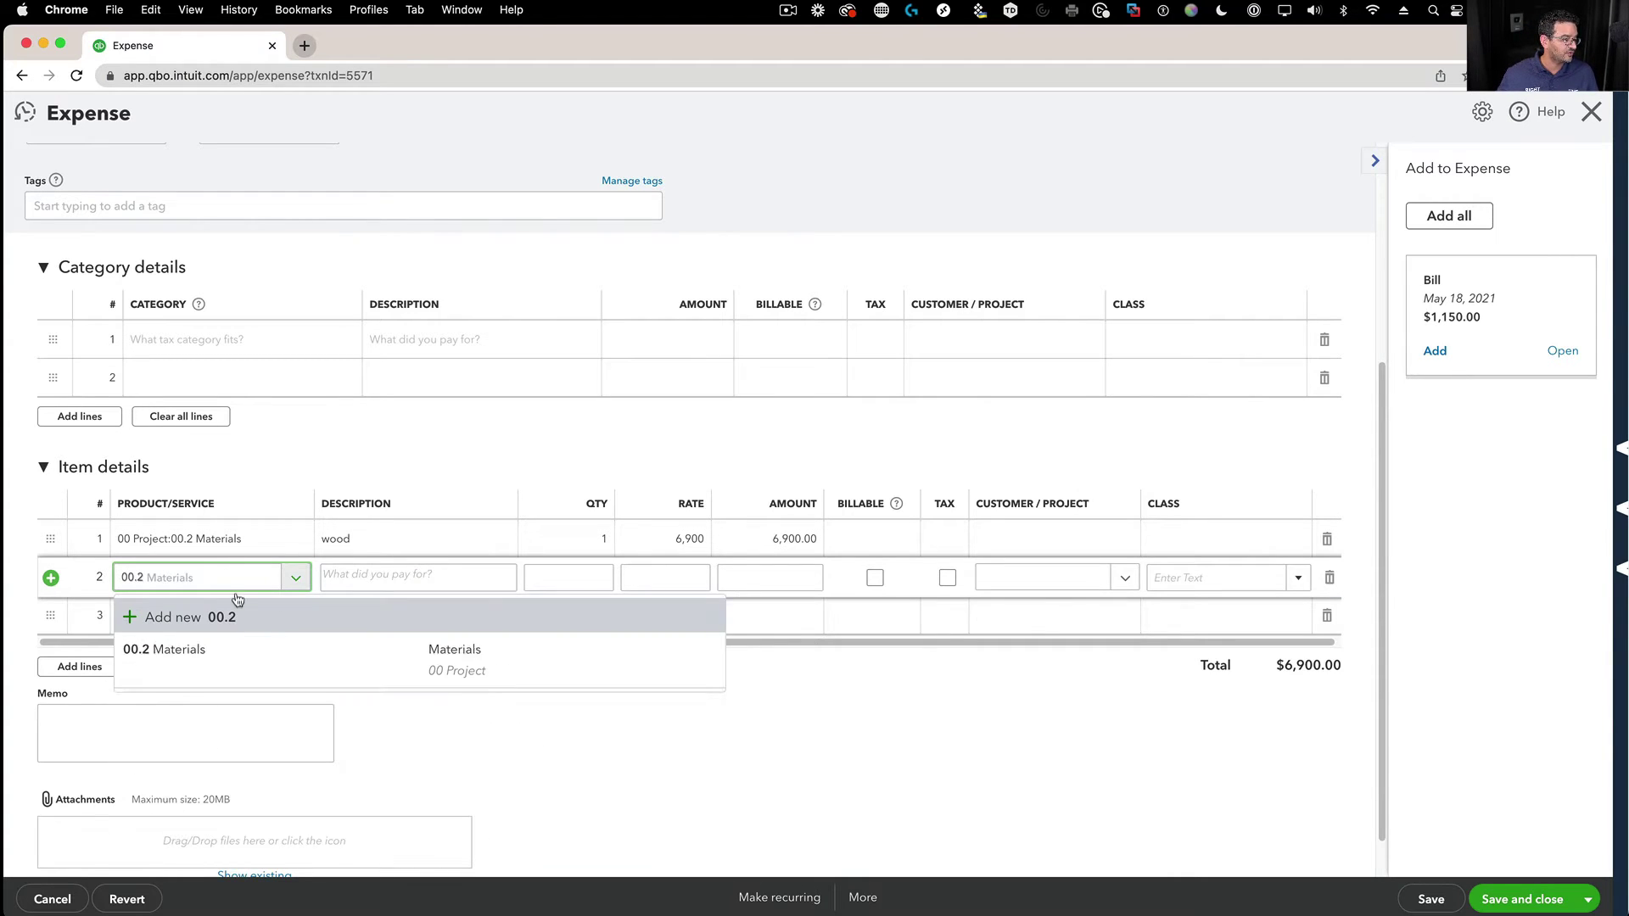
pyautogui.click(214, 654)
pyautogui.moveTo(371, 575); pyautogui.dragTo(321, 573)
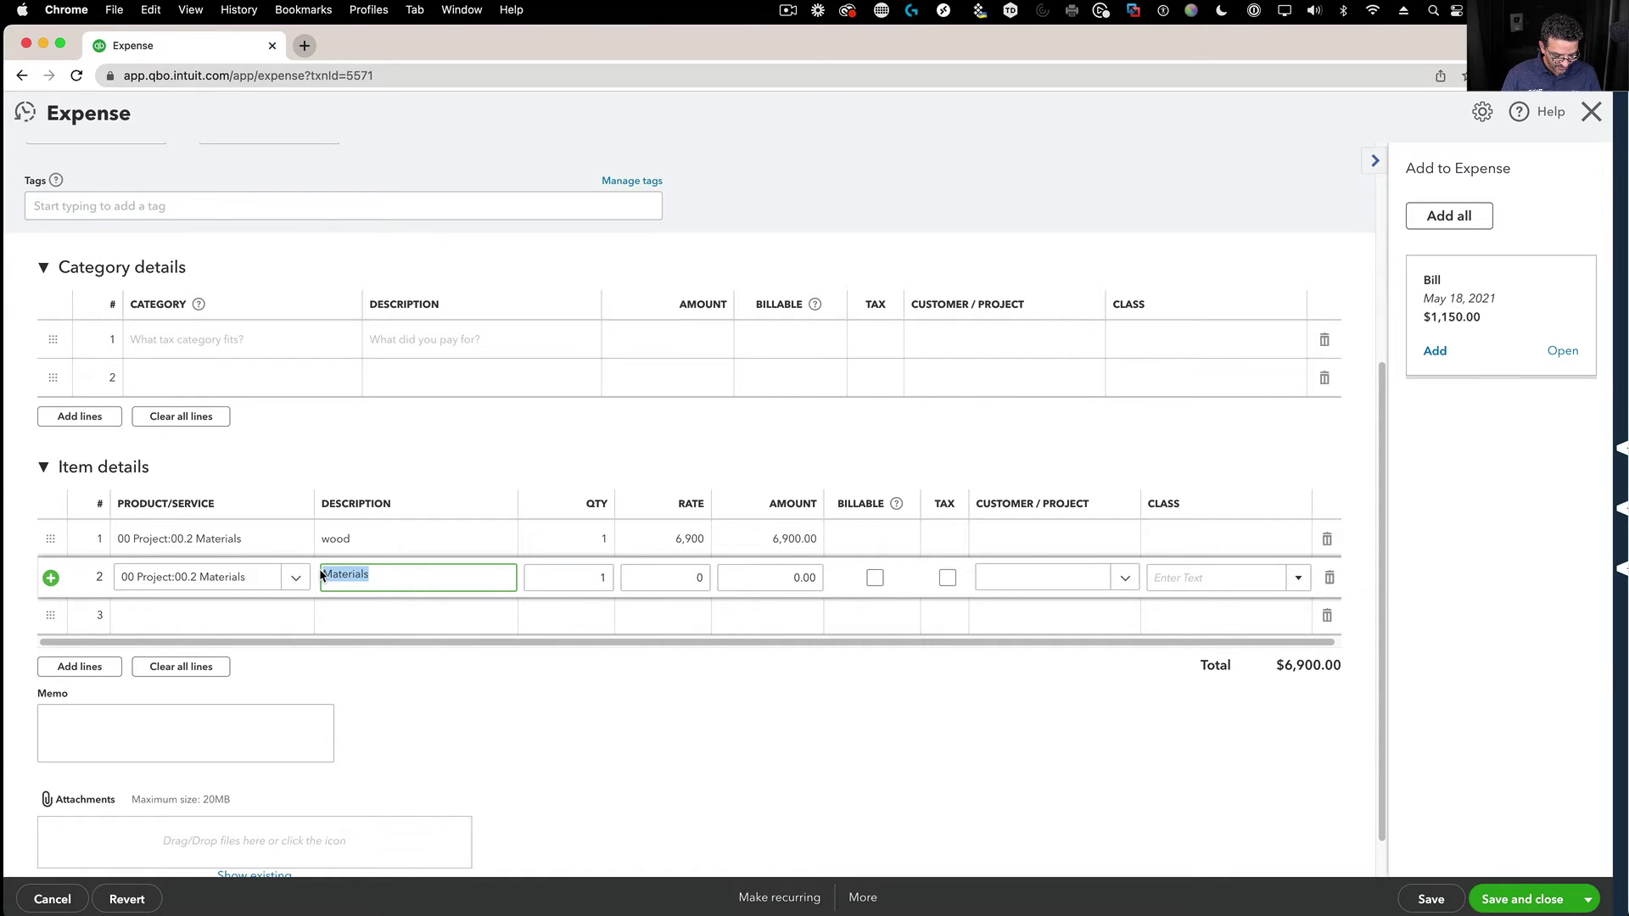
pyautogui.write('metal')
# Split the expense by setting the rate to 3,900 for the wood line and 3,000 for the metal line.
pyautogui.click(682, 540)
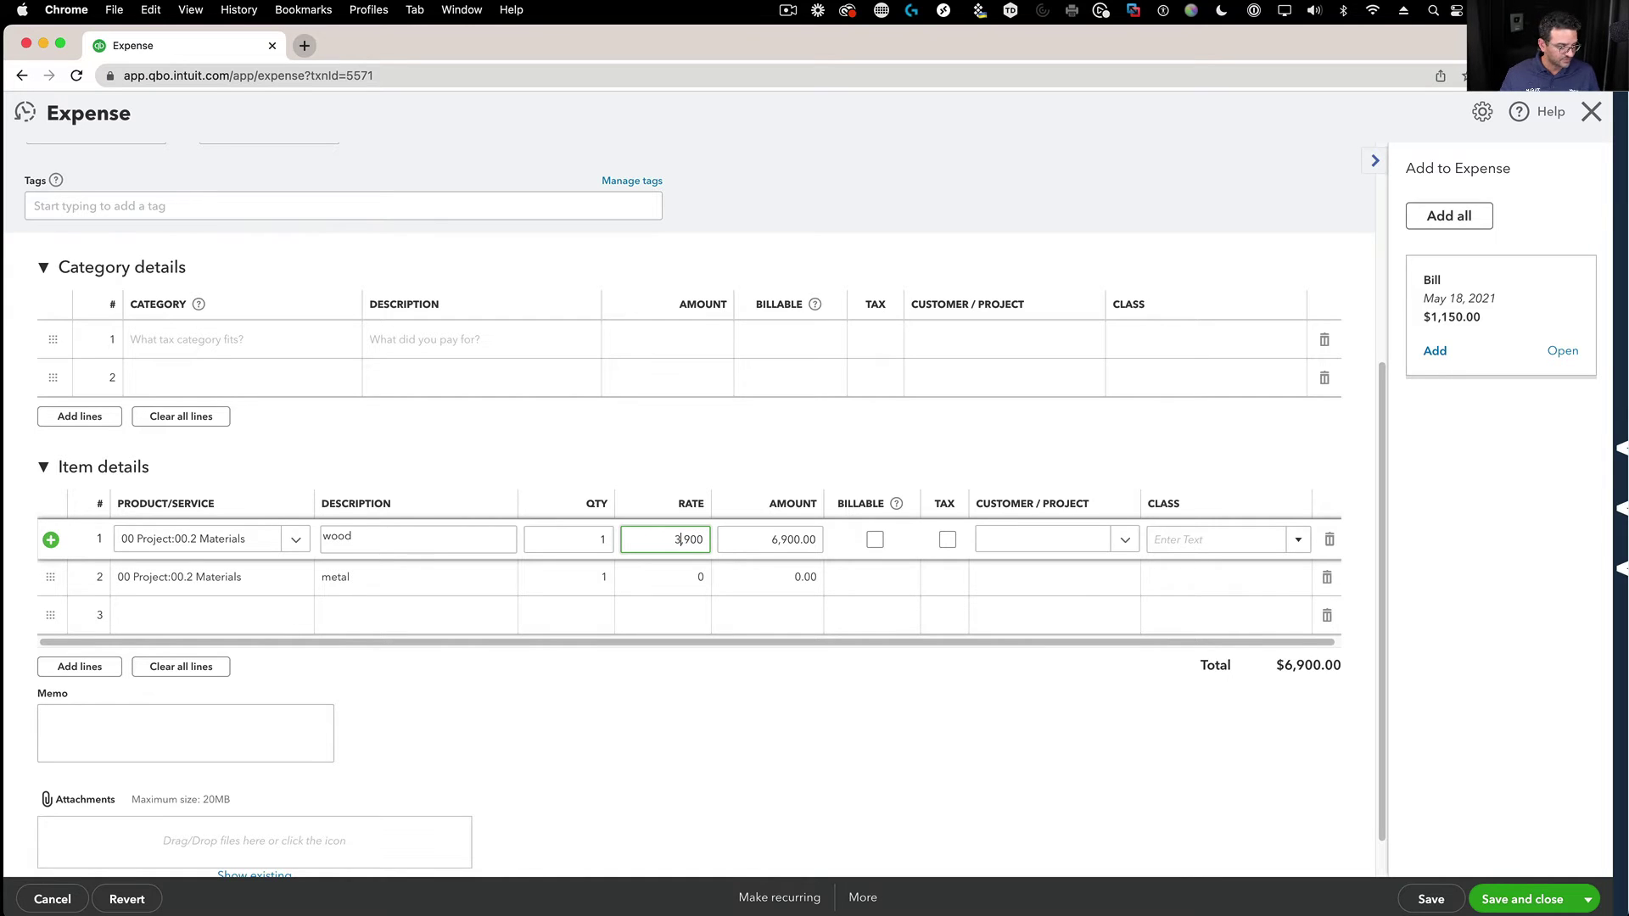
pyautogui.write('3')
pyautogui.click(700, 578)
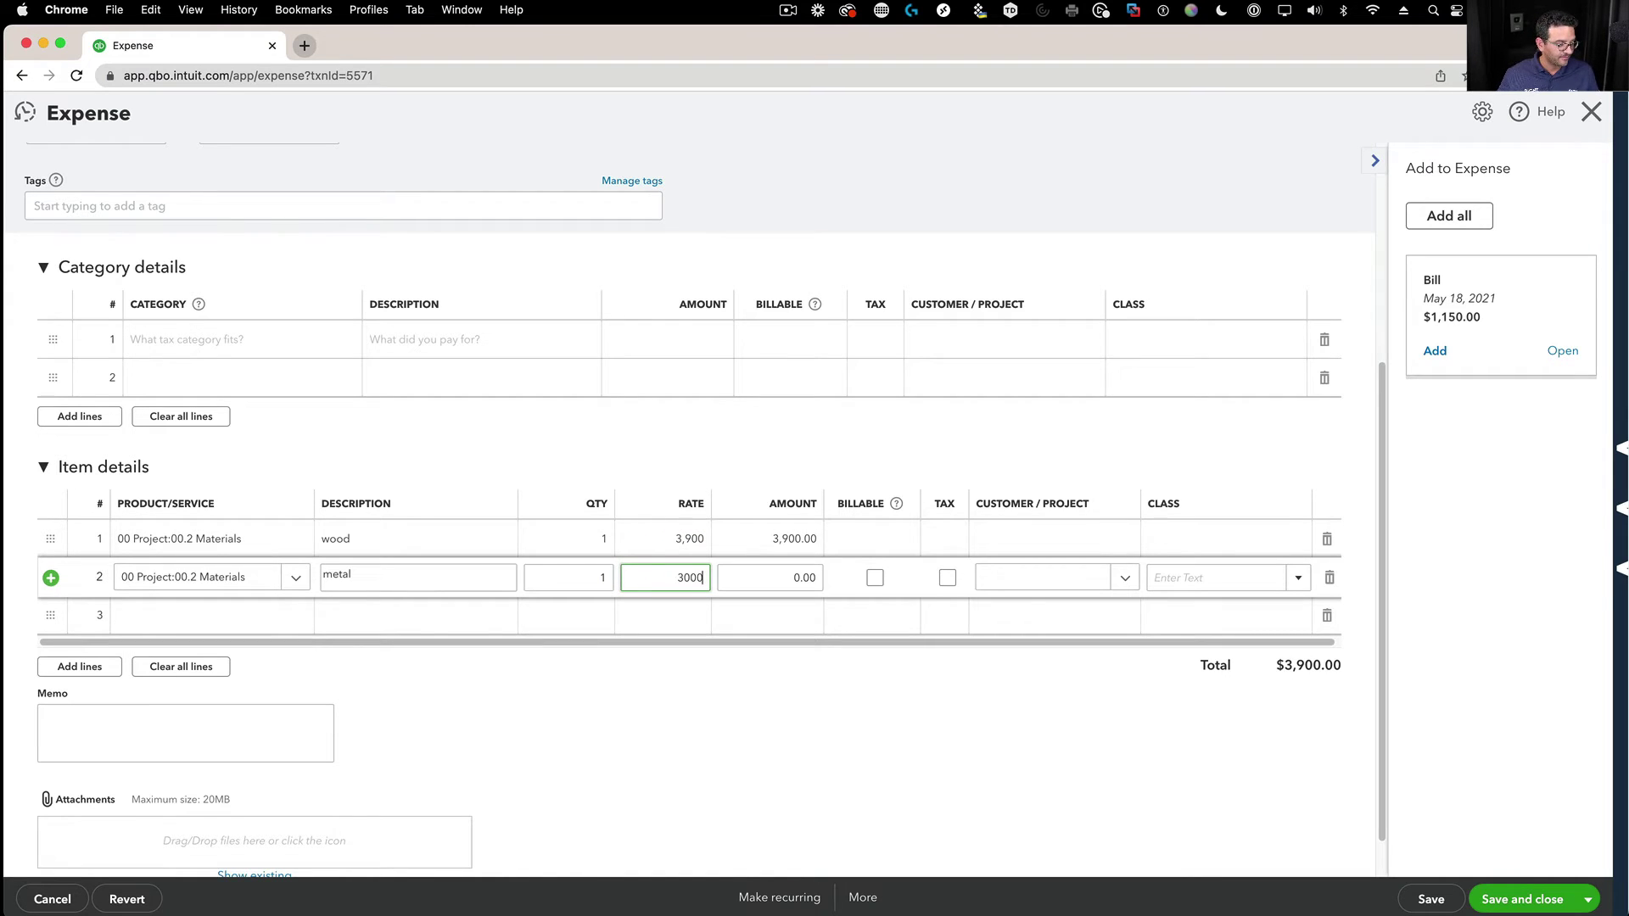
pyautogui.press('Tab')
# Assign the wood line to AAA Construction's Project ABC and the metal line to customer Batman, saving and closing the expense.
pyautogui.click(1103, 540)
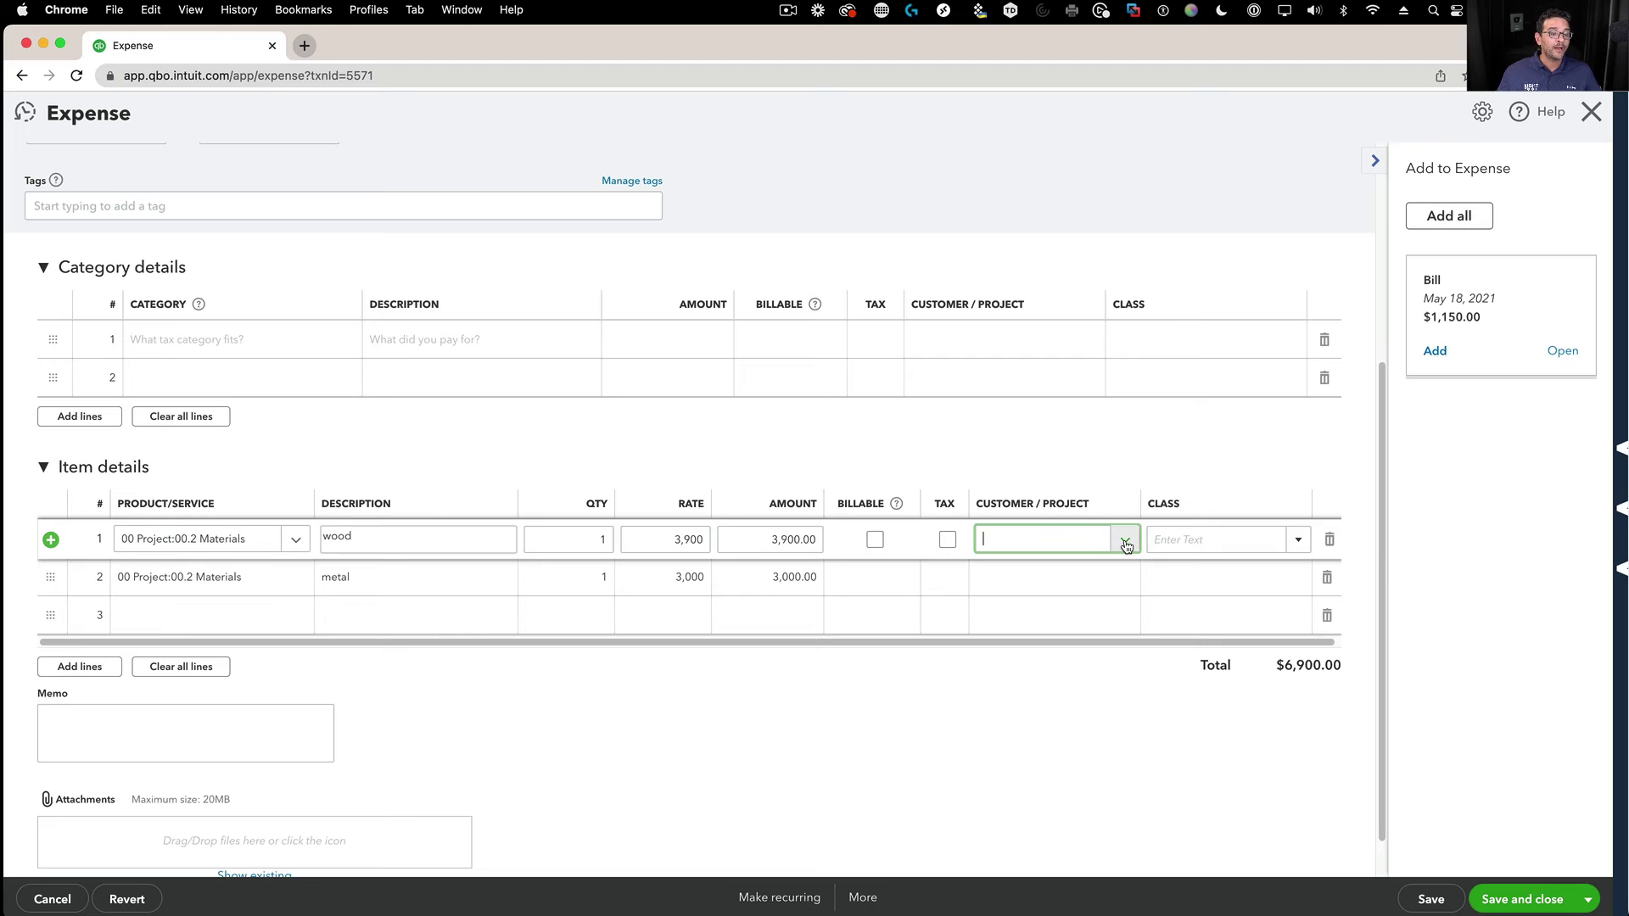
pyautogui.click(1126, 543)
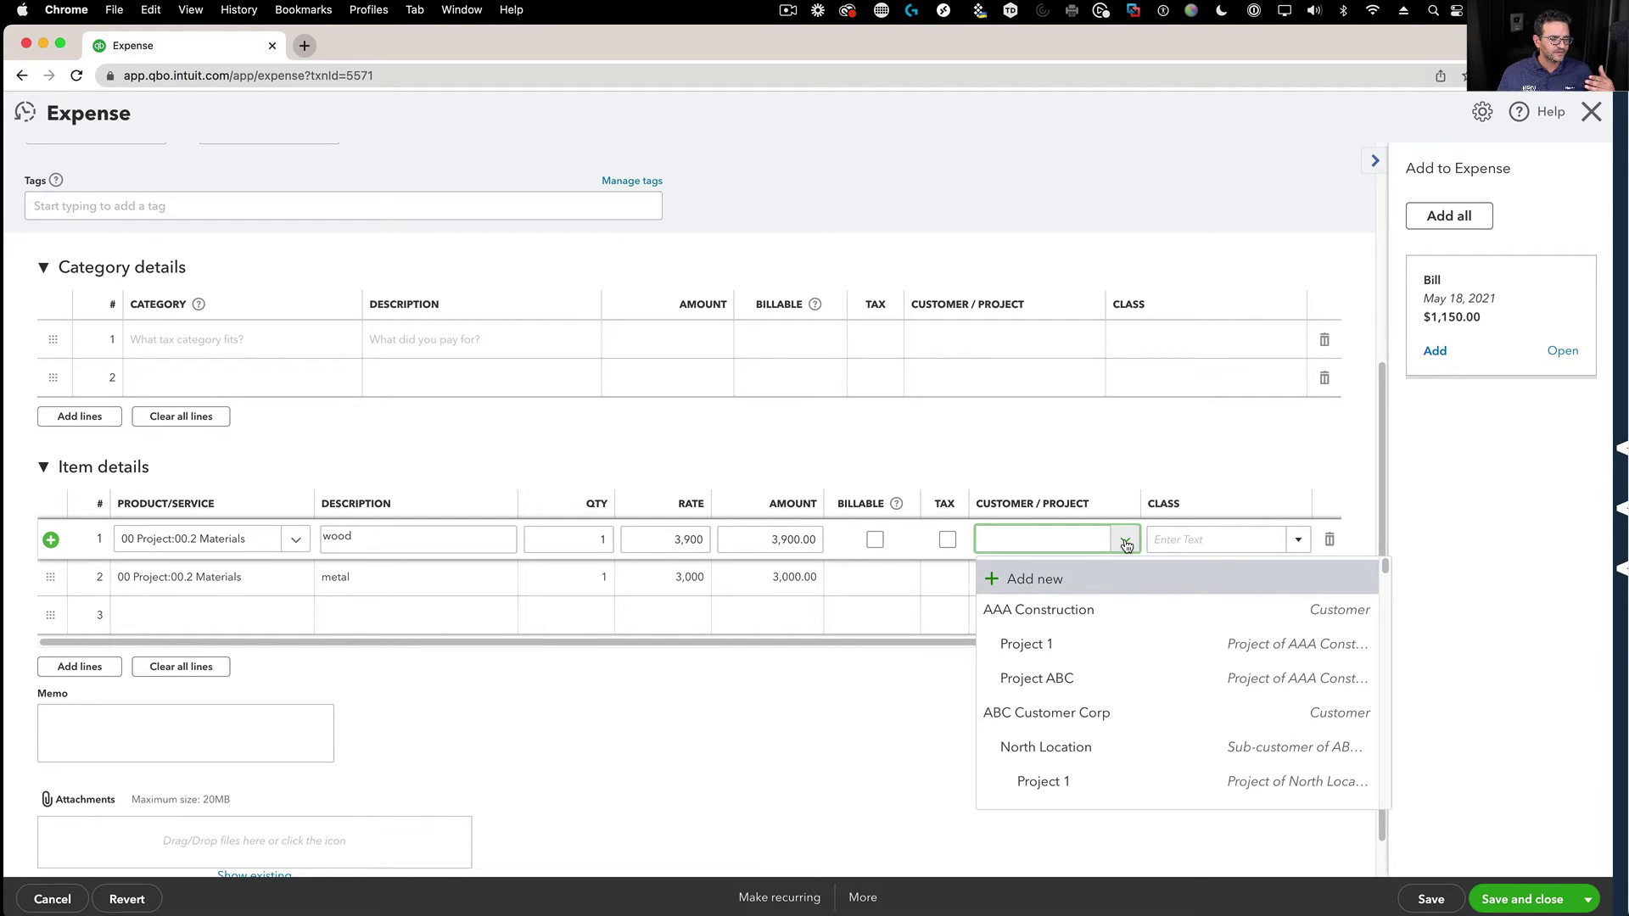
pyautogui.click(1068, 687)
pyautogui.click(1052, 578)
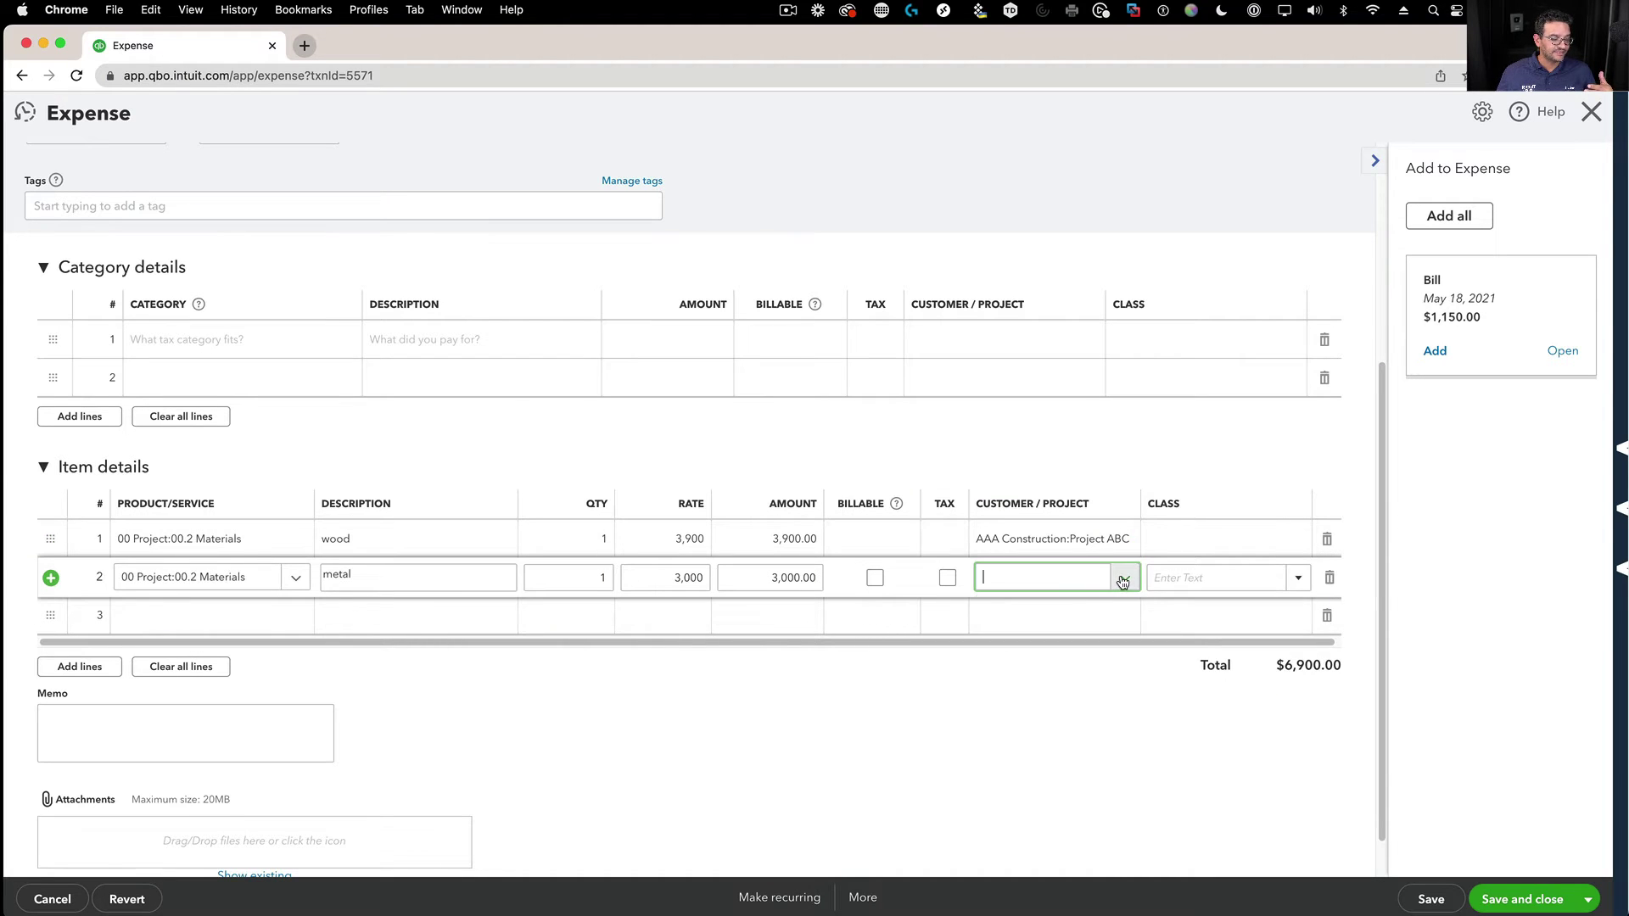
pyautogui.click(1125, 578)
pyautogui.scroll(-5, 1076, 740)
pyautogui.click(1060, 743)
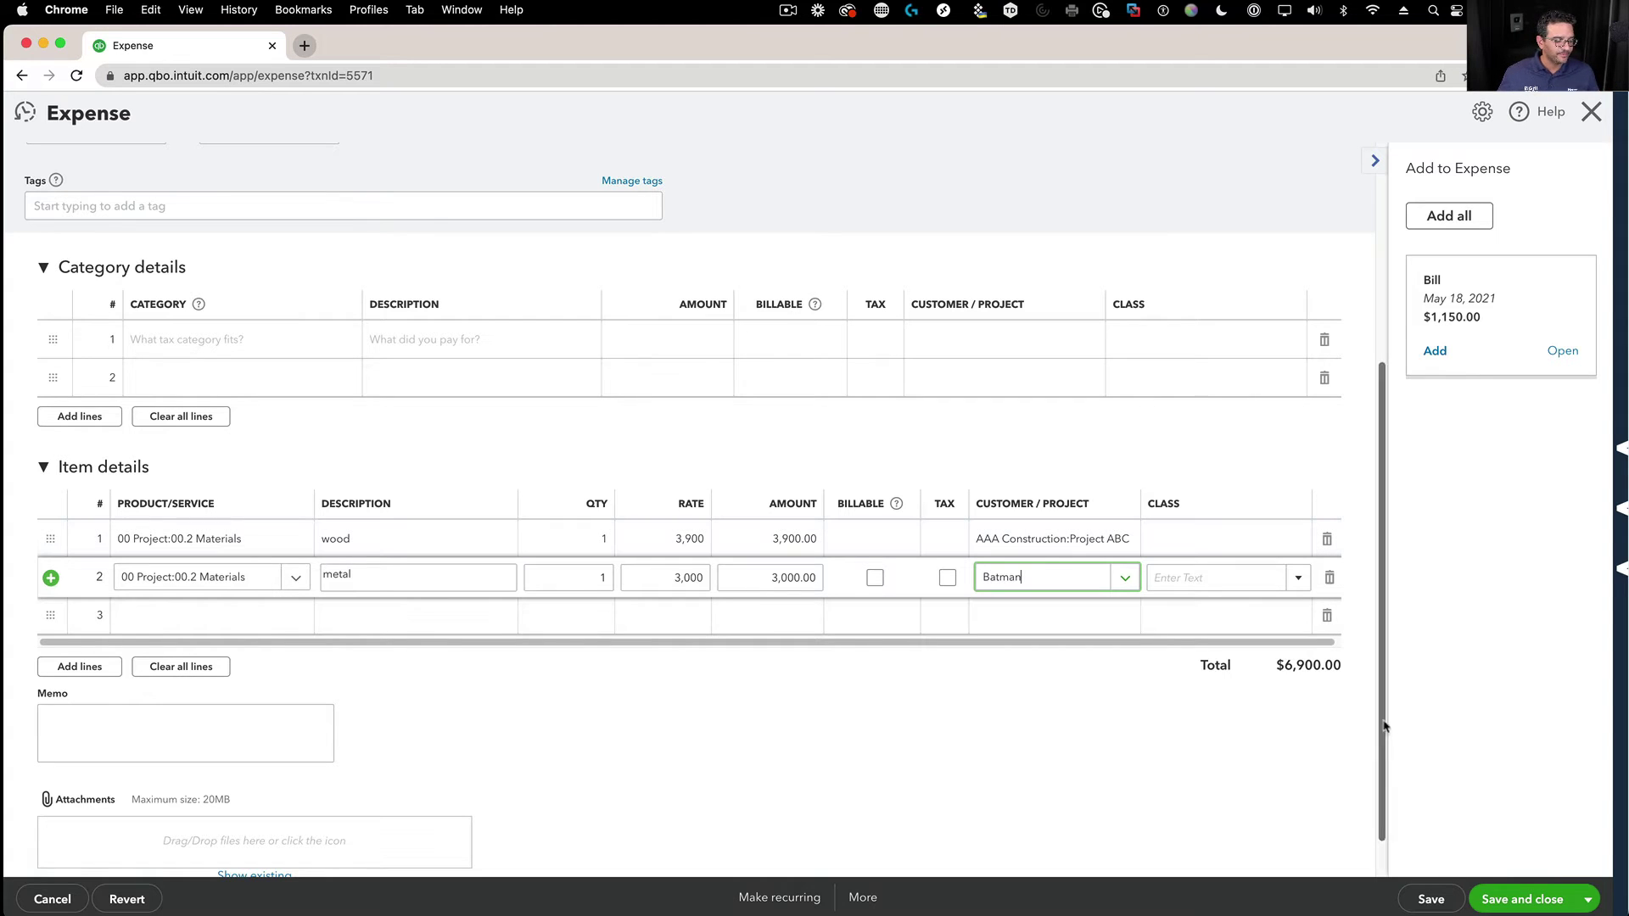
pyautogui.click(1527, 898)
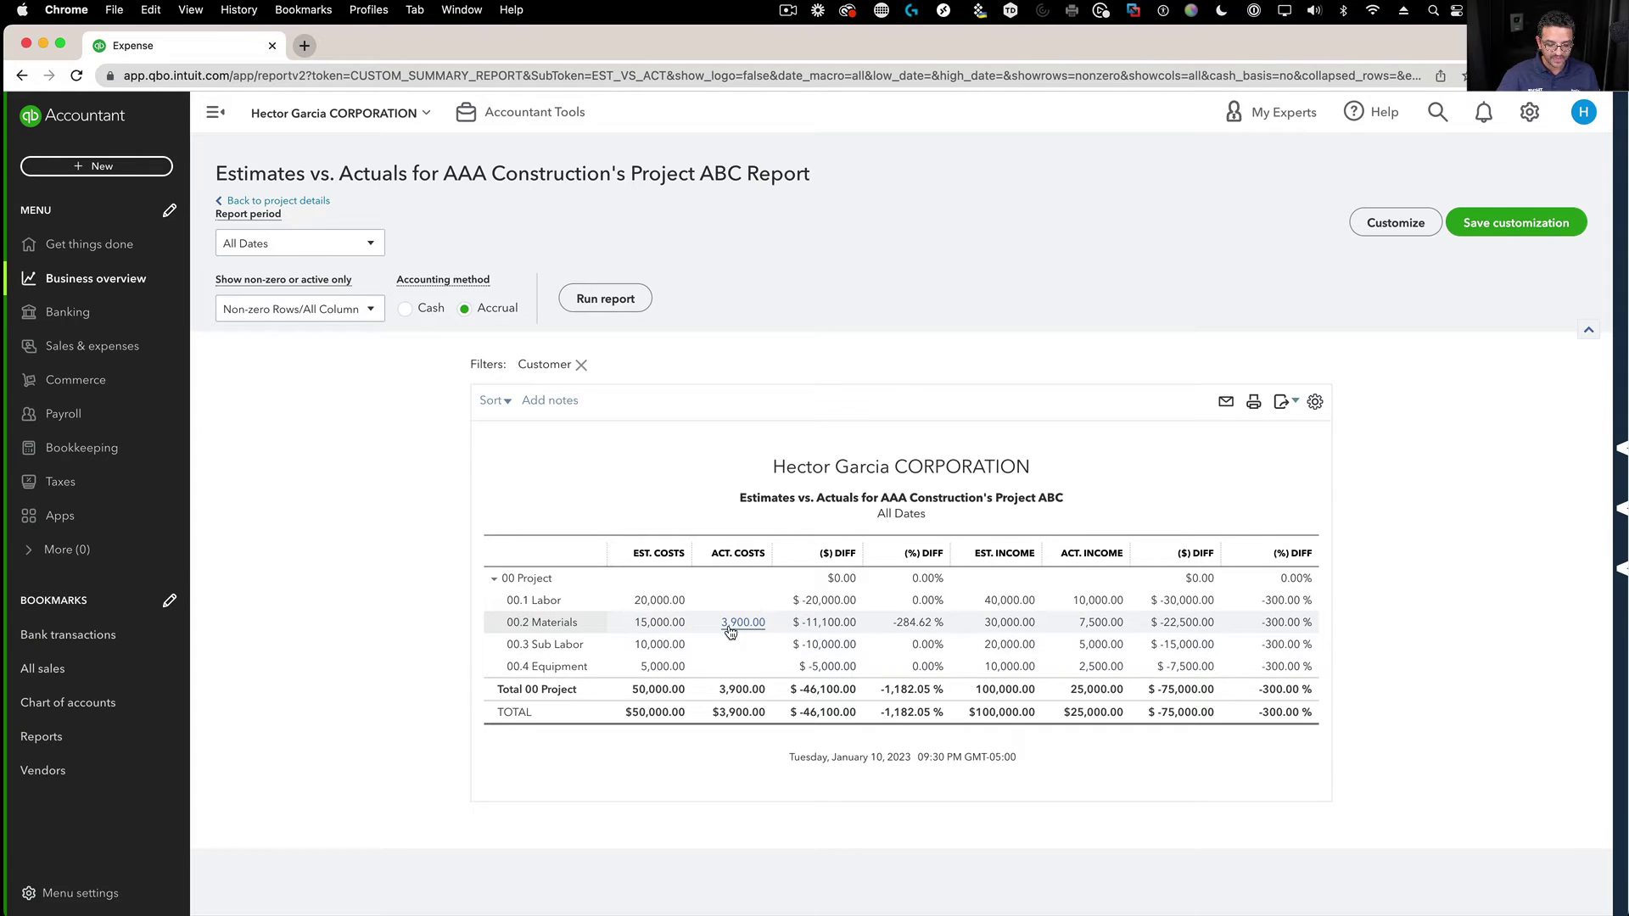
# Enlarge the Estimates vs. Actuals report and compare actual with estimated costs for 00.2 Materials.
pyautogui.press('super+equal')
pyautogui.press('super+equal')
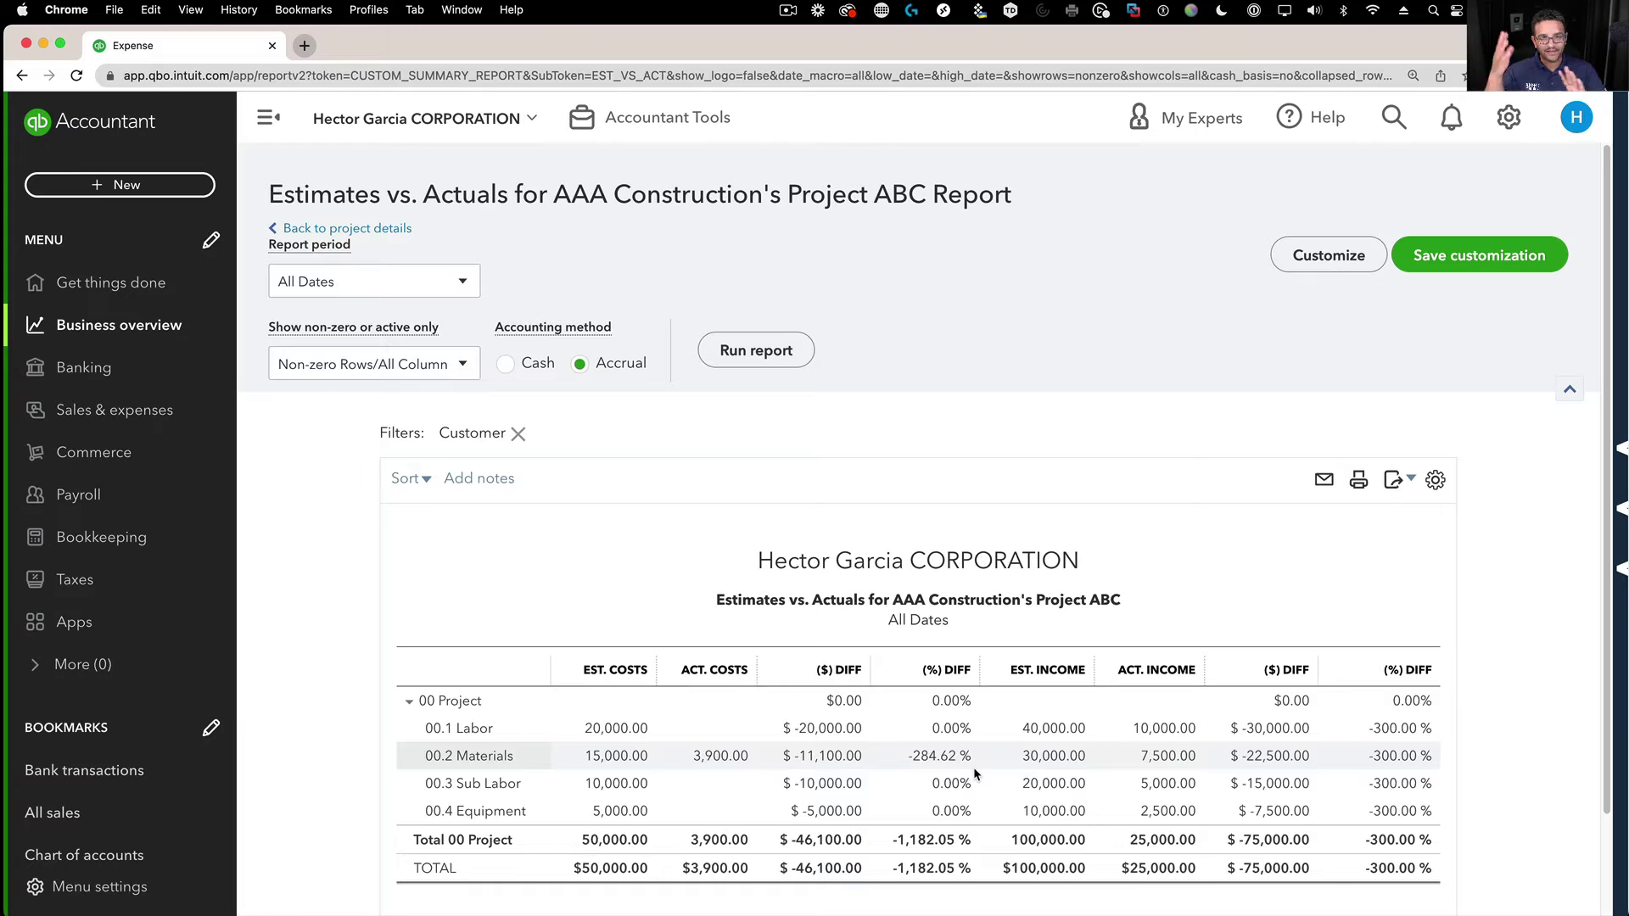
pyautogui.scroll(-1, 974, 767)
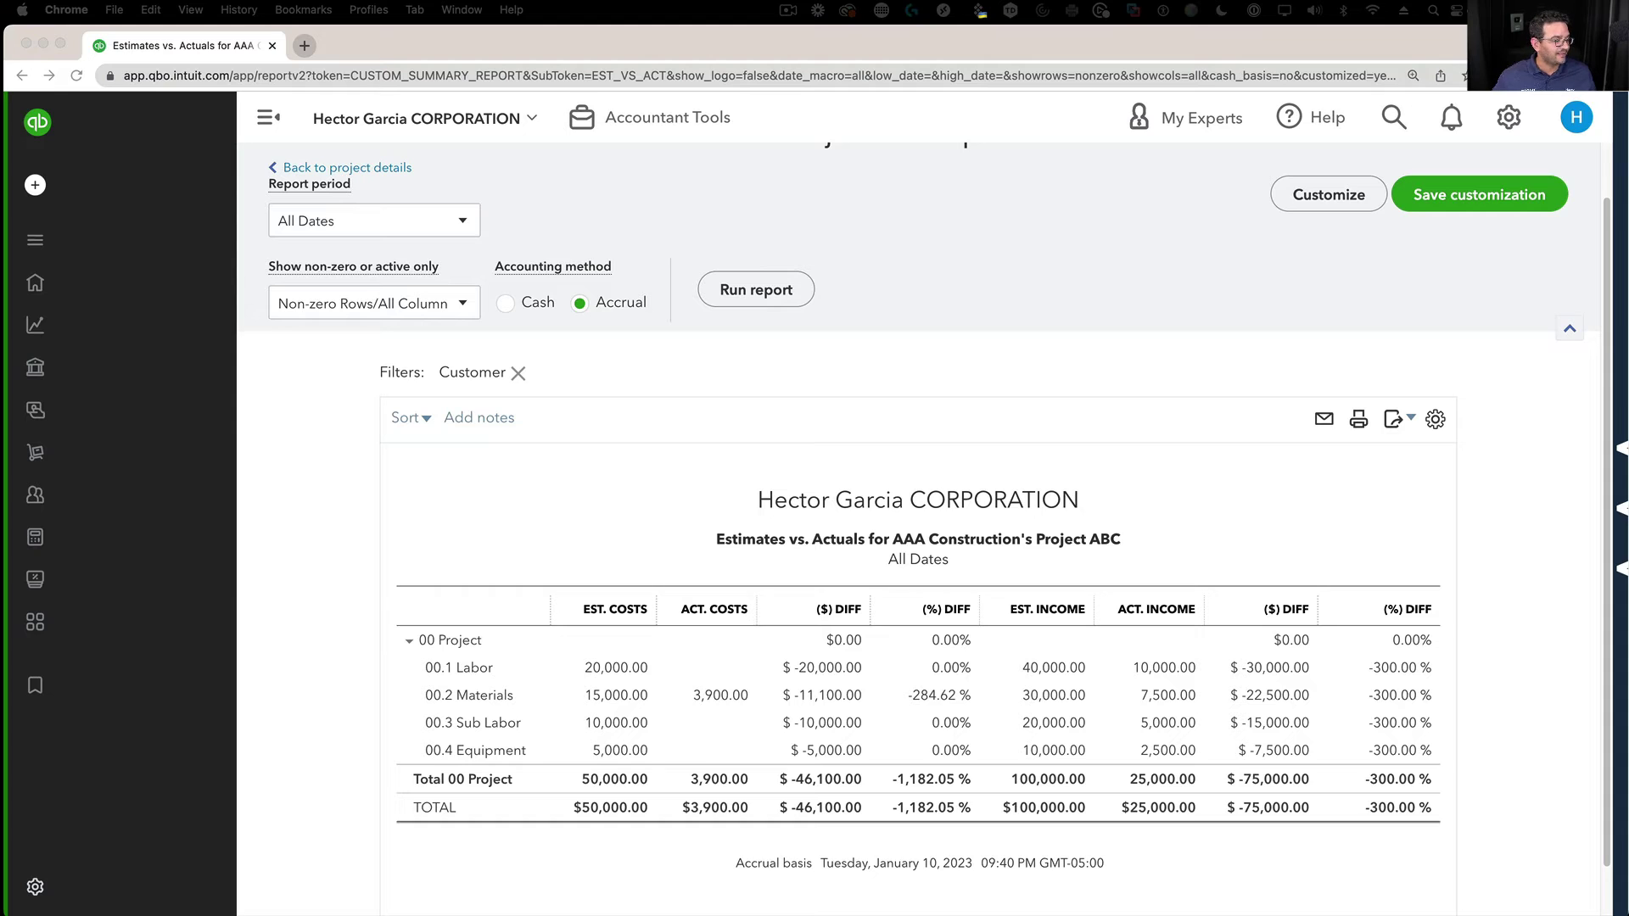
# Create a new check and choose the subcontractor's vendor record as the payee.
pyautogui.moveTo(76, 197)
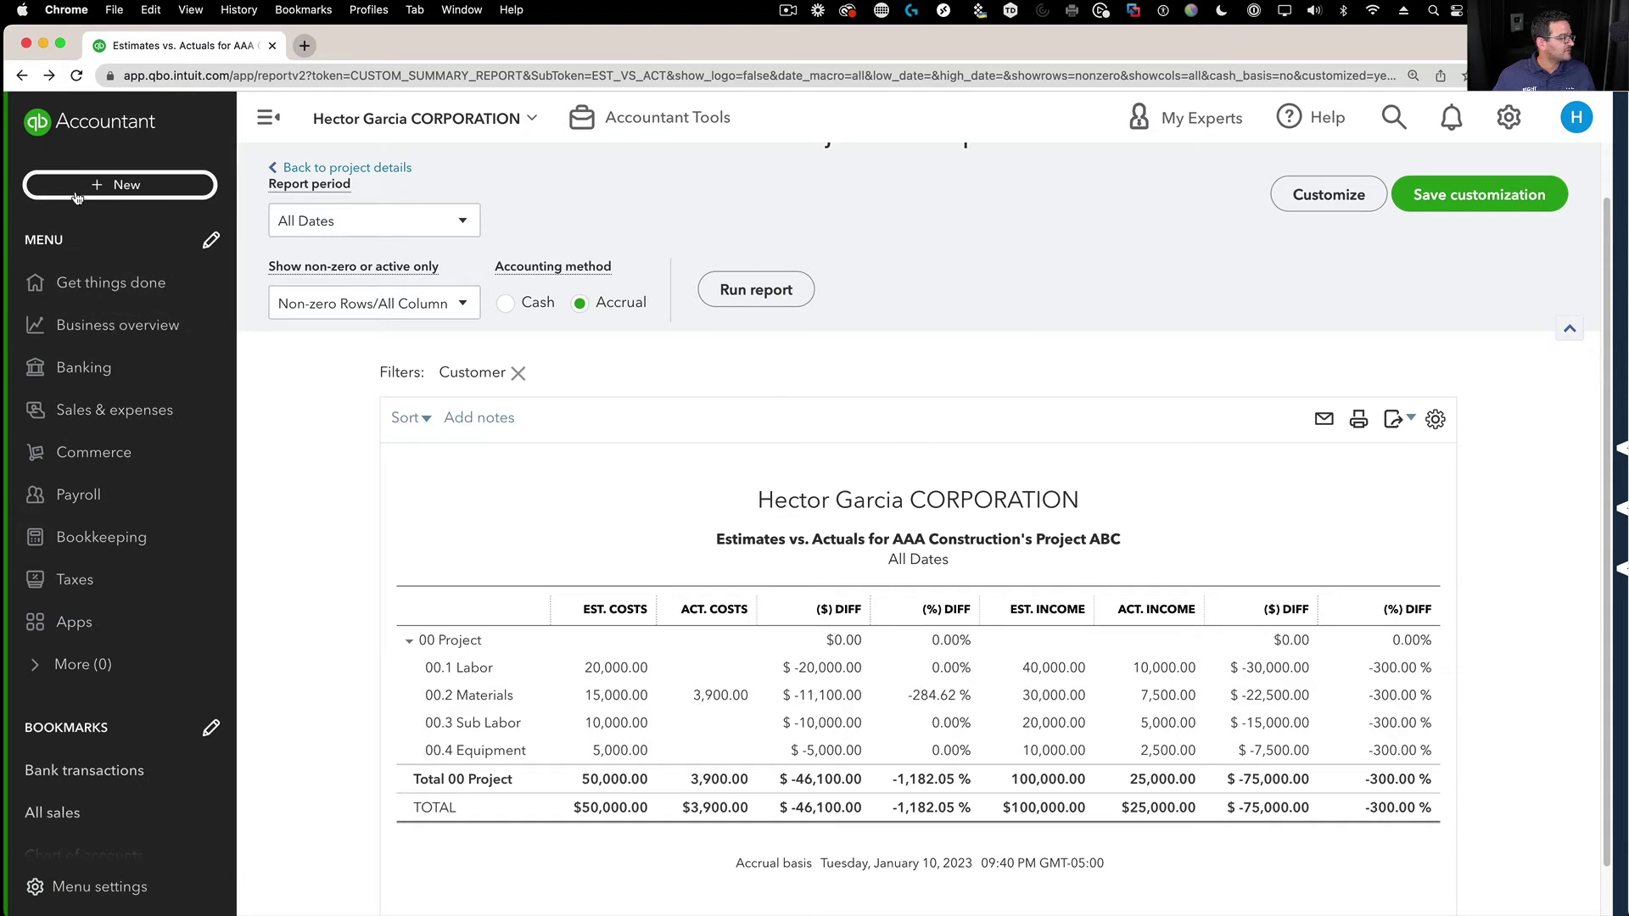
pyautogui.click(114, 185)
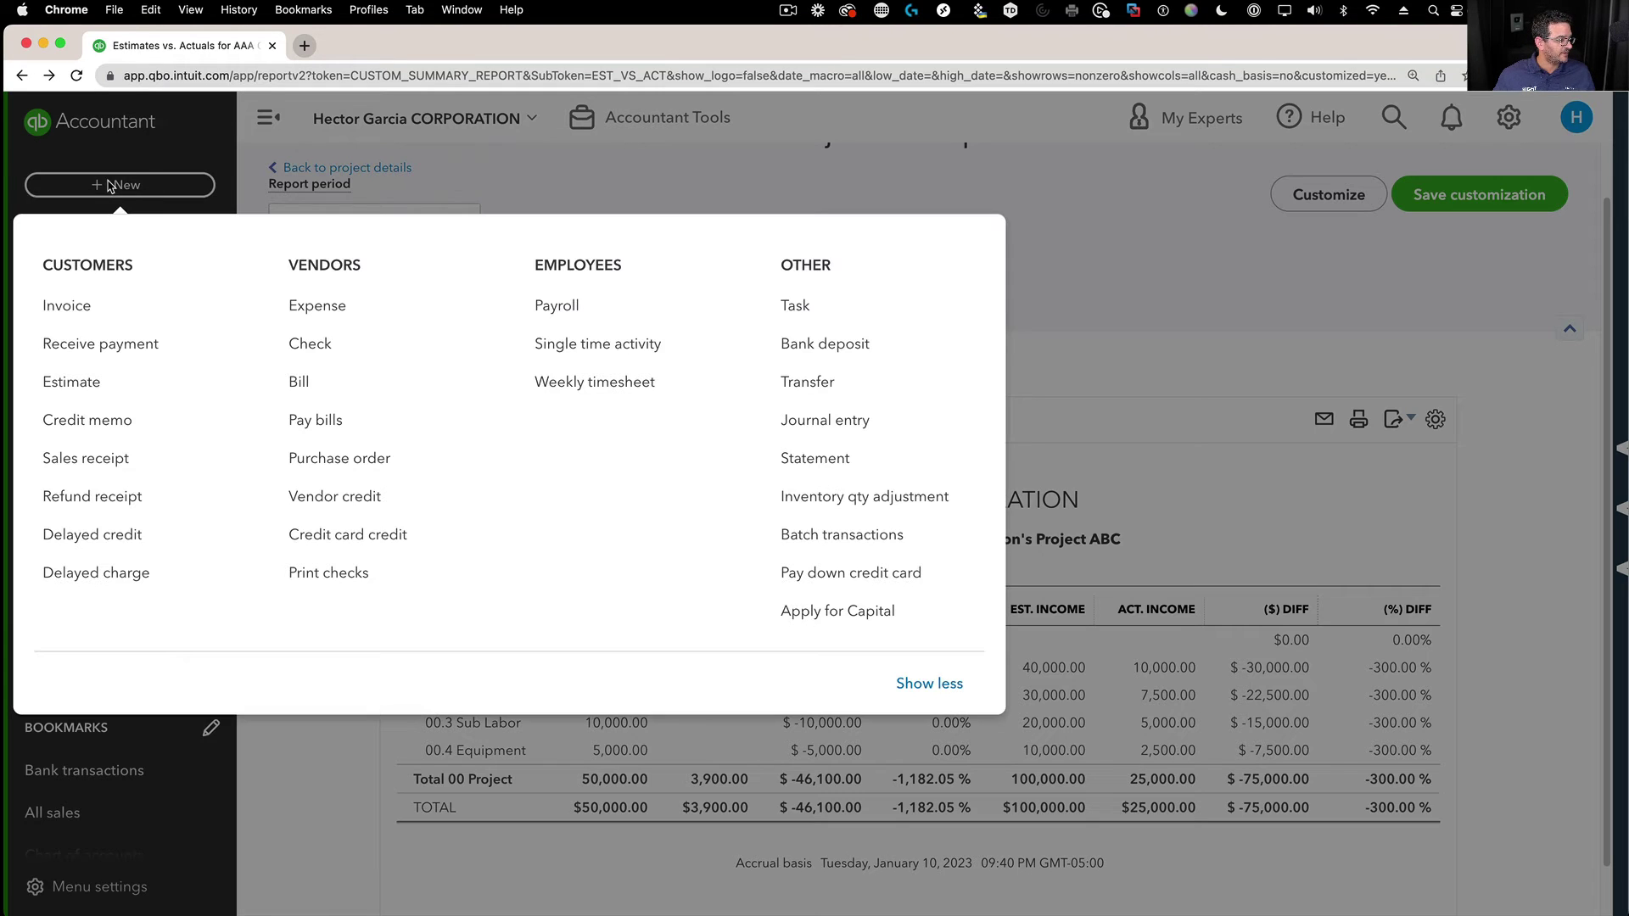
pyautogui.click(310, 343)
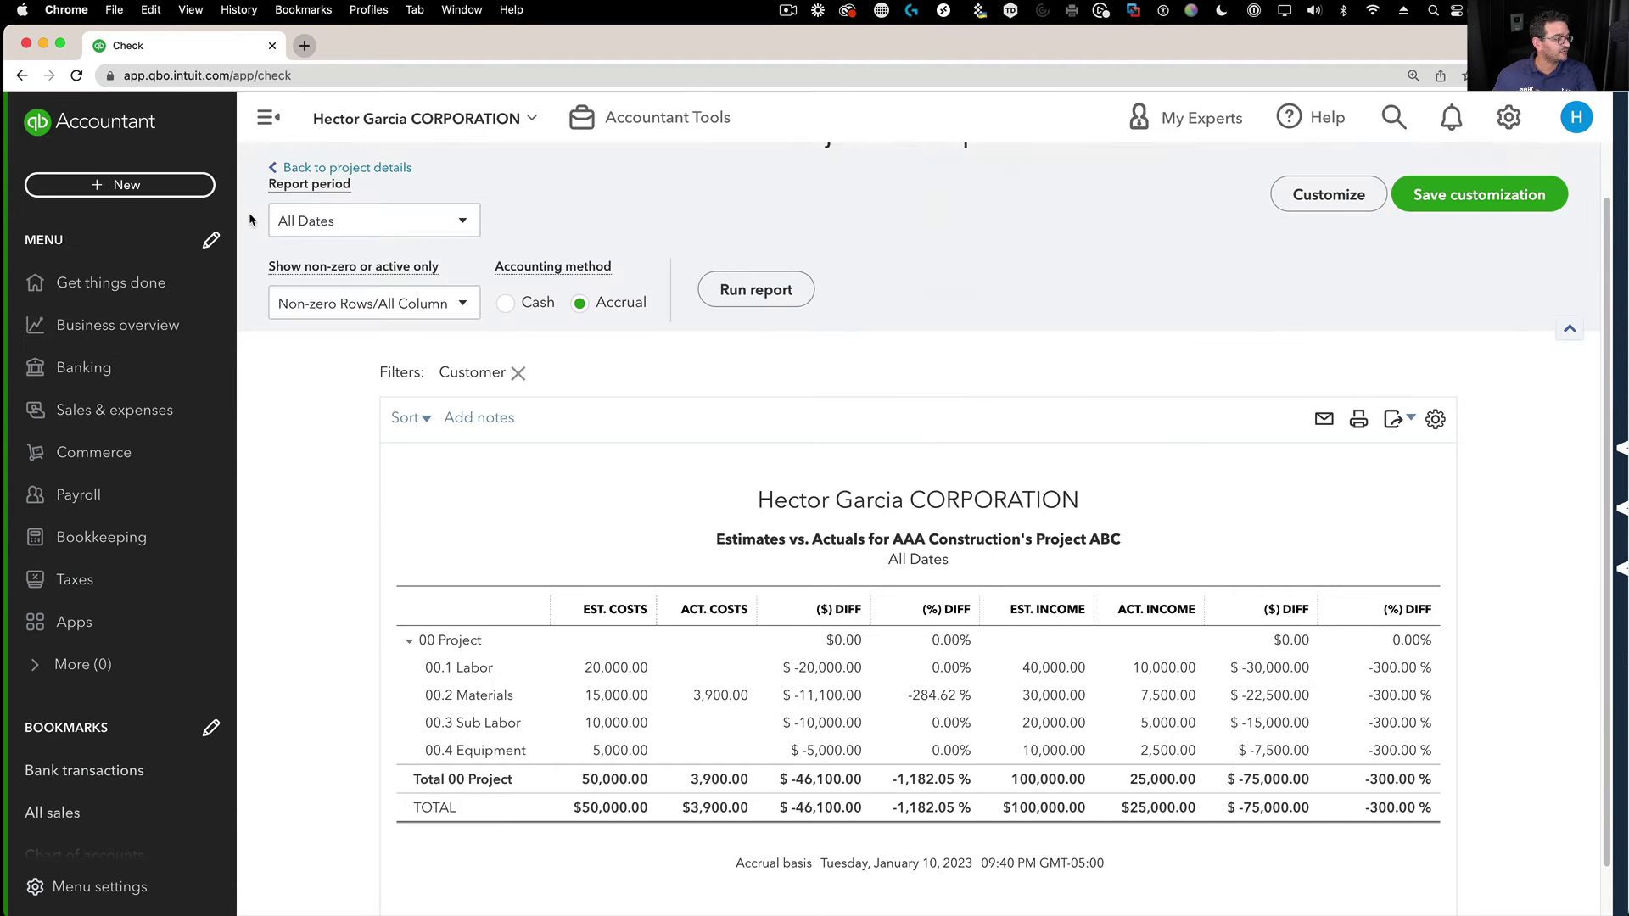
pyautogui.click(178, 192)
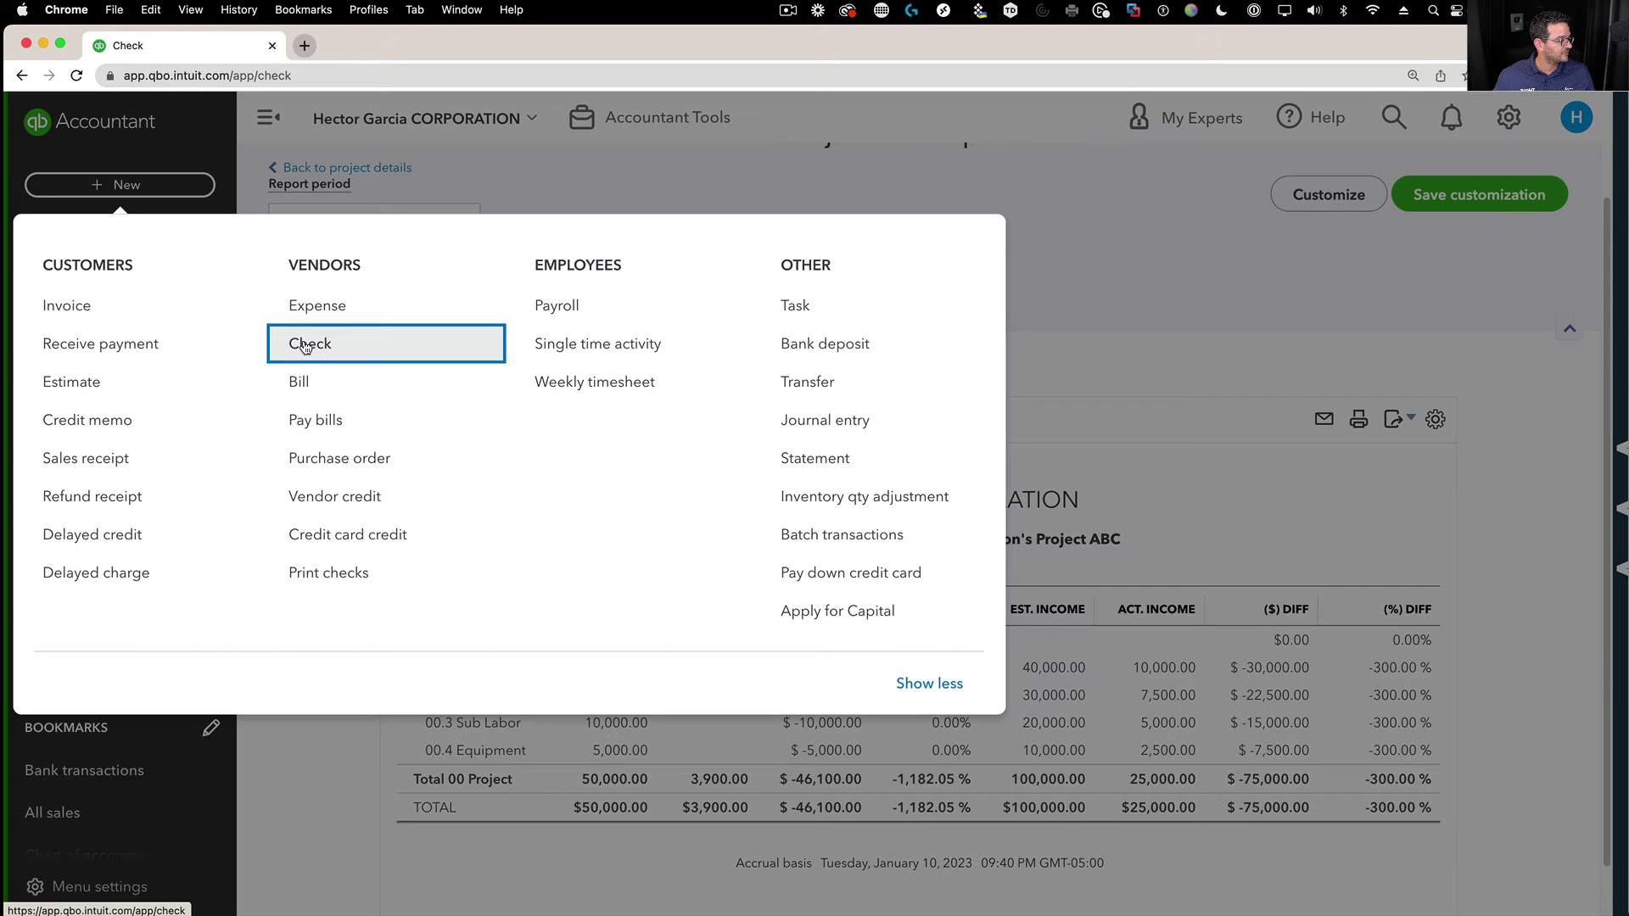
pyautogui.click(320, 344)
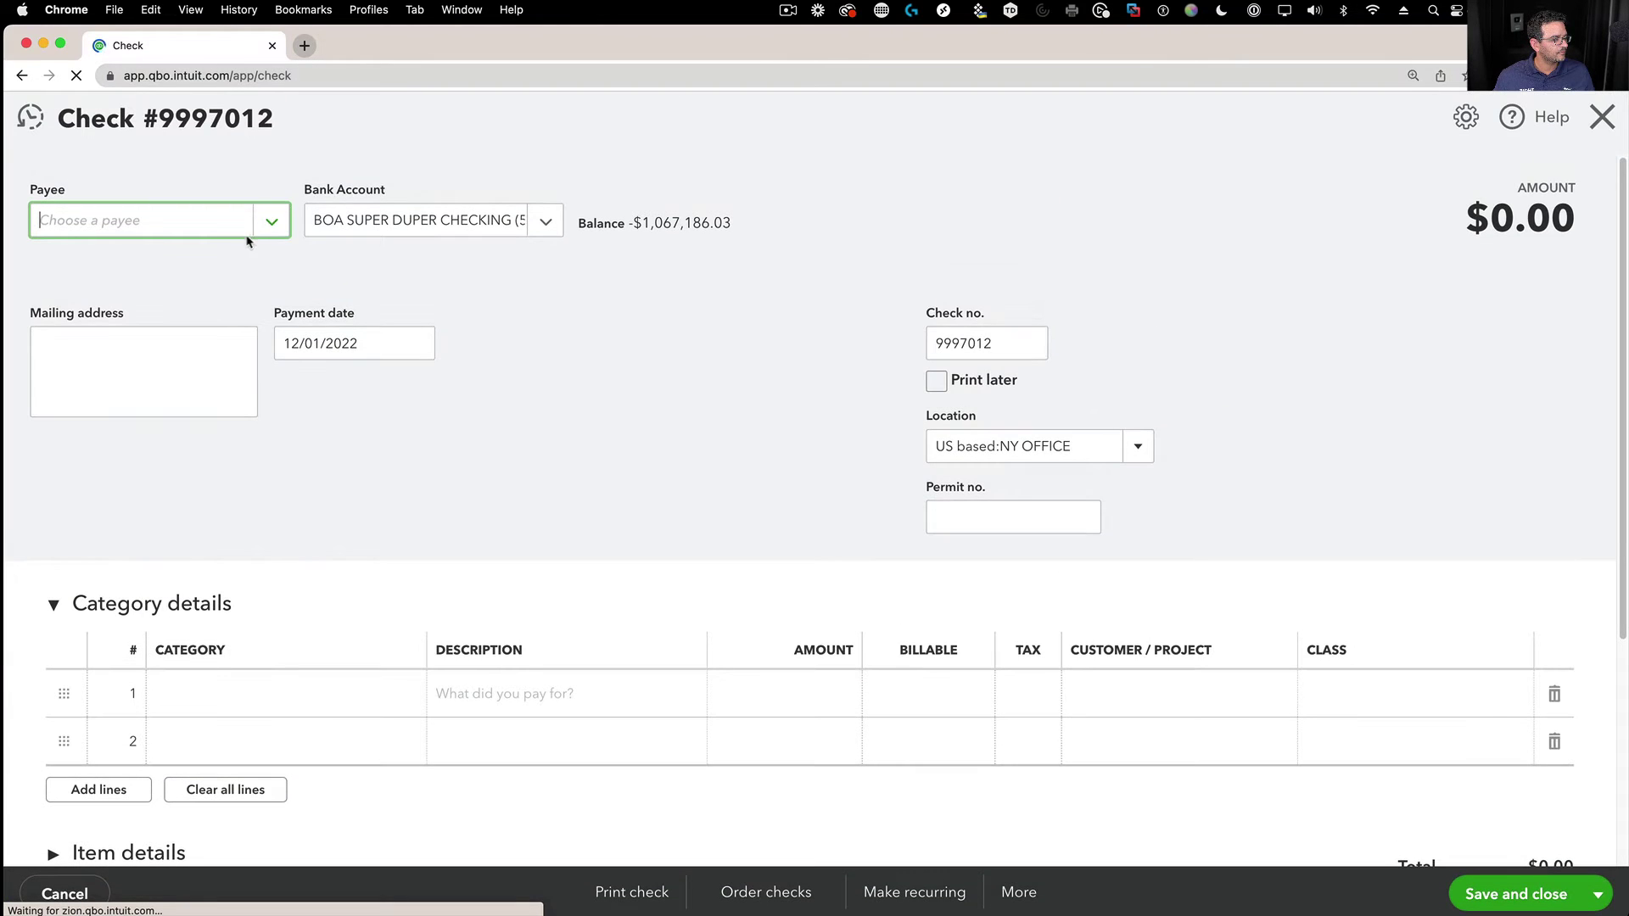
pyautogui.click(271, 221)
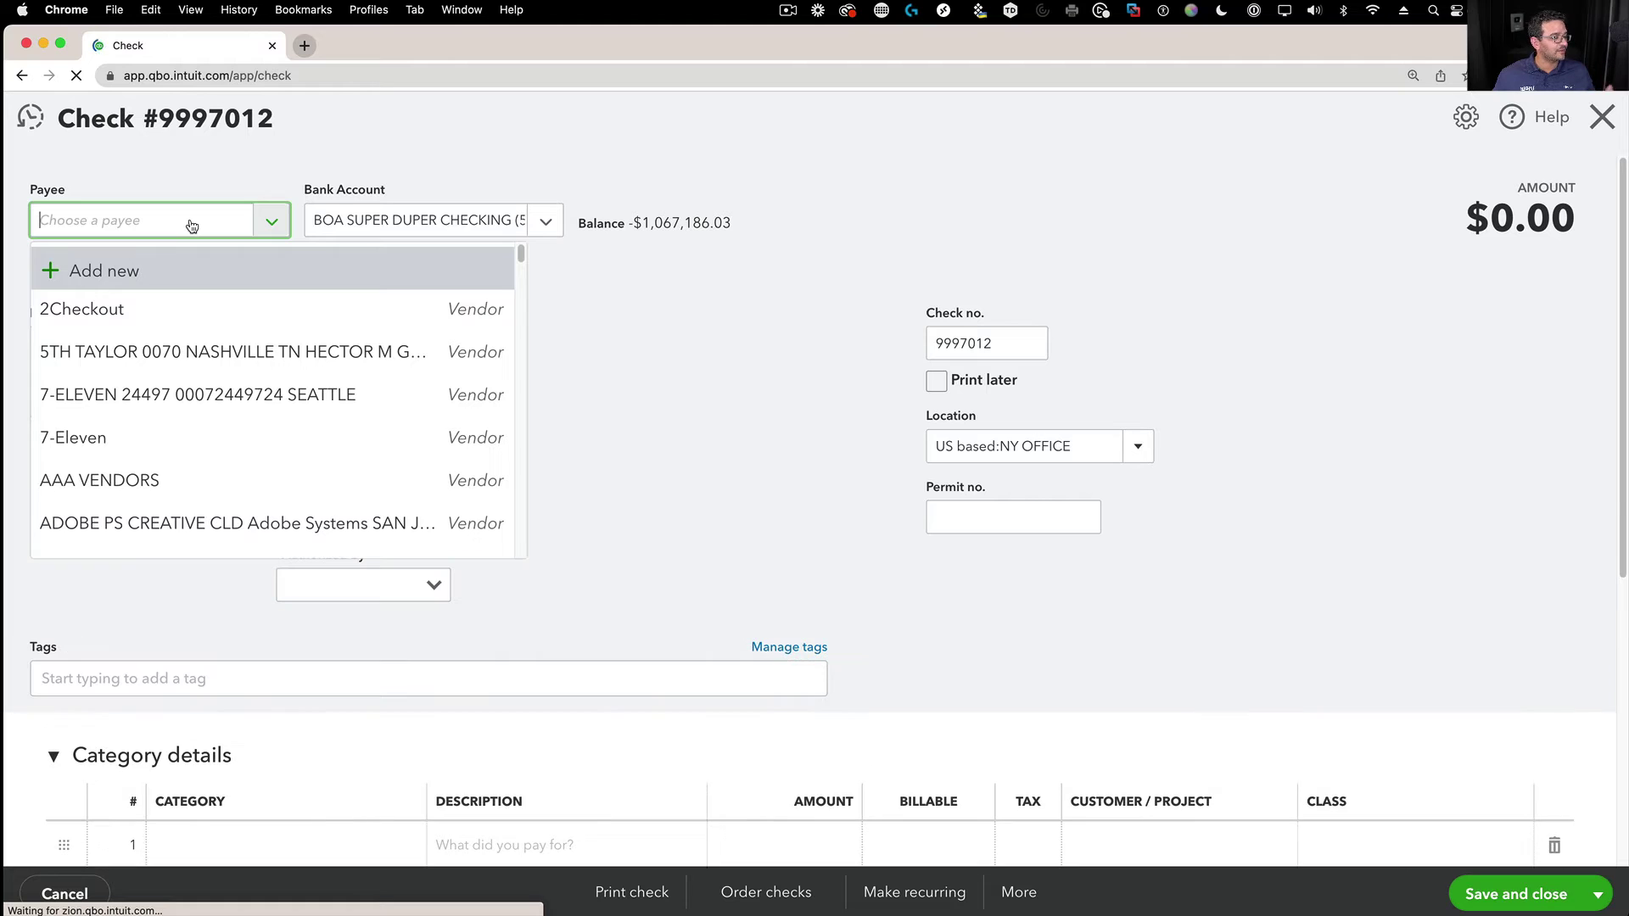
pyautogui.write('jorge')
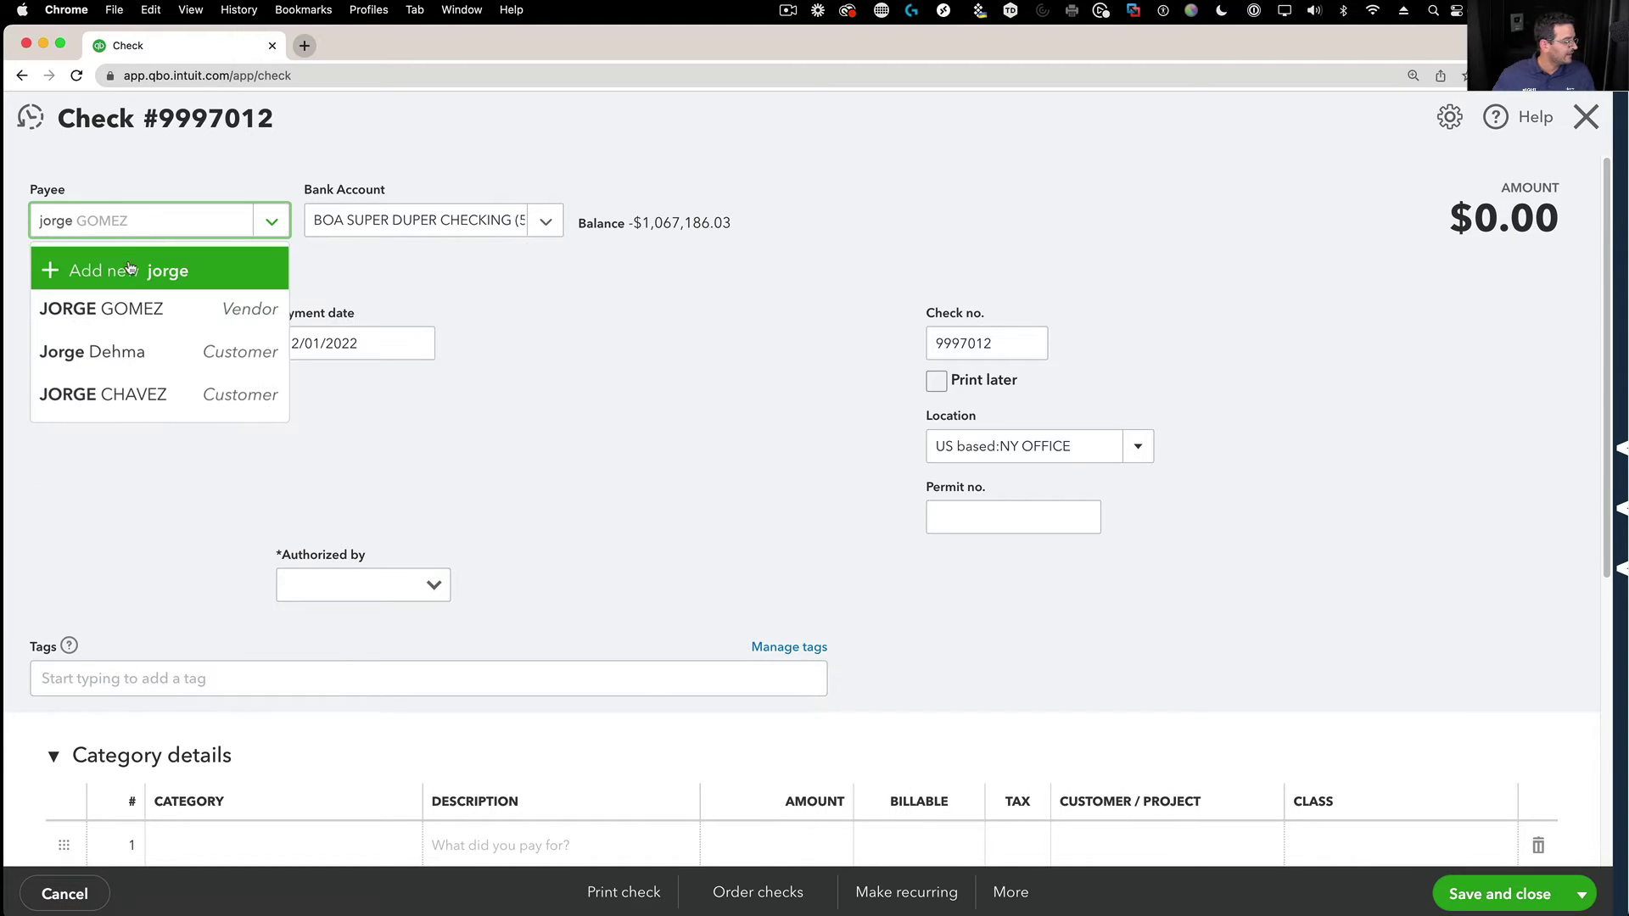
pyautogui.click(83, 310)
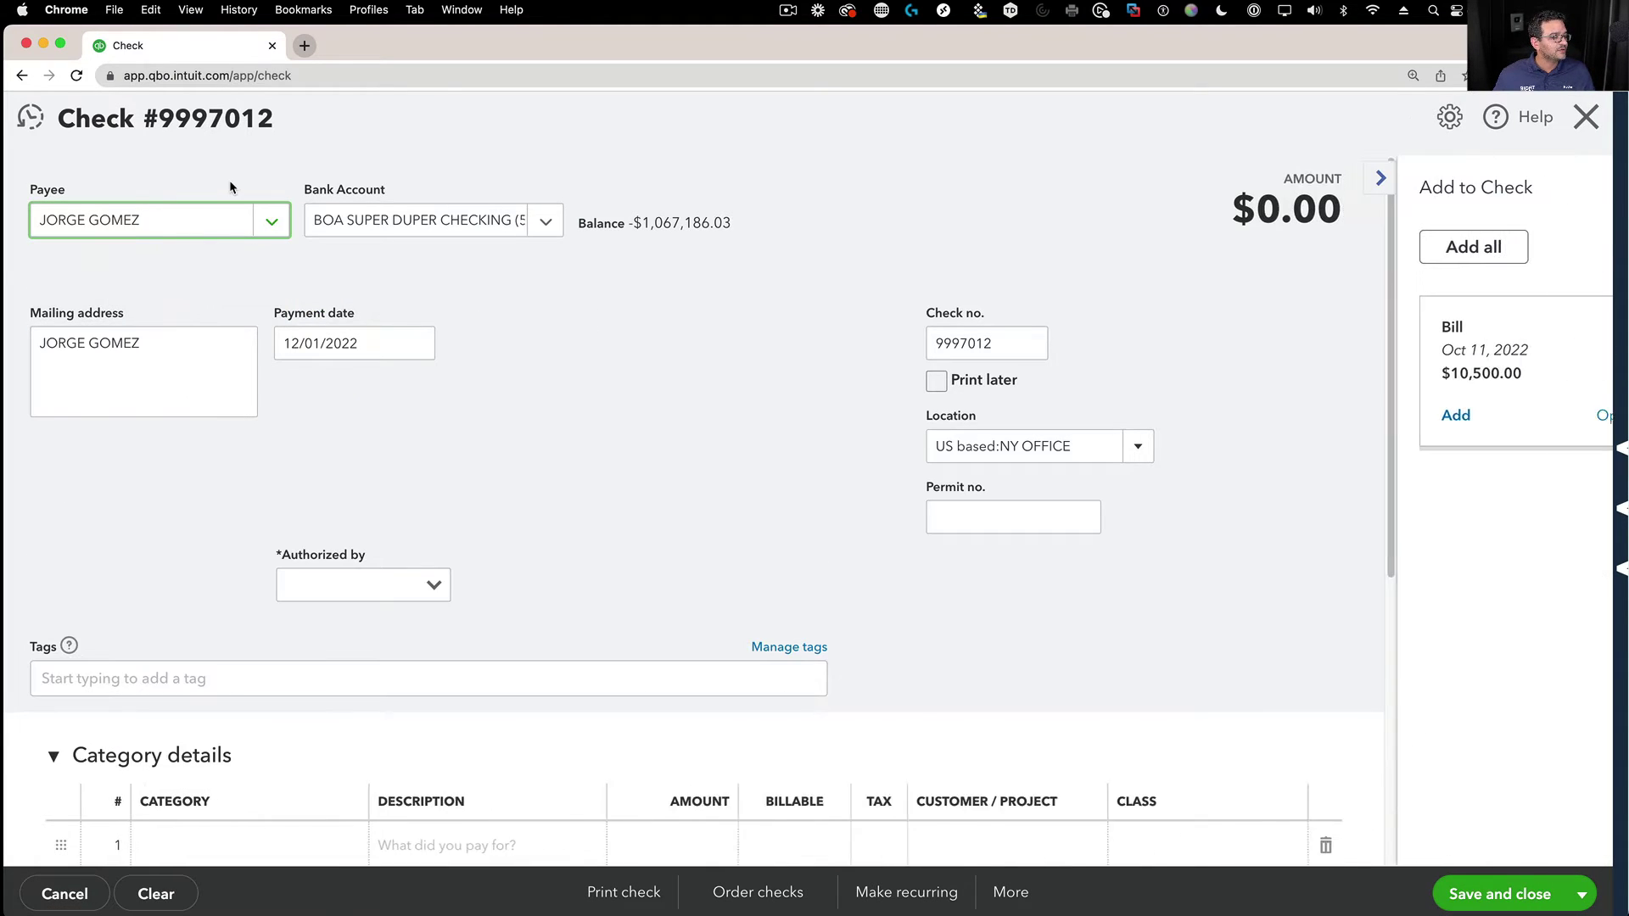
# Expand the check's item details and assign the service 00.3 Sub Labor to the first item line.
pyautogui.scroll(-8, 580, 385)
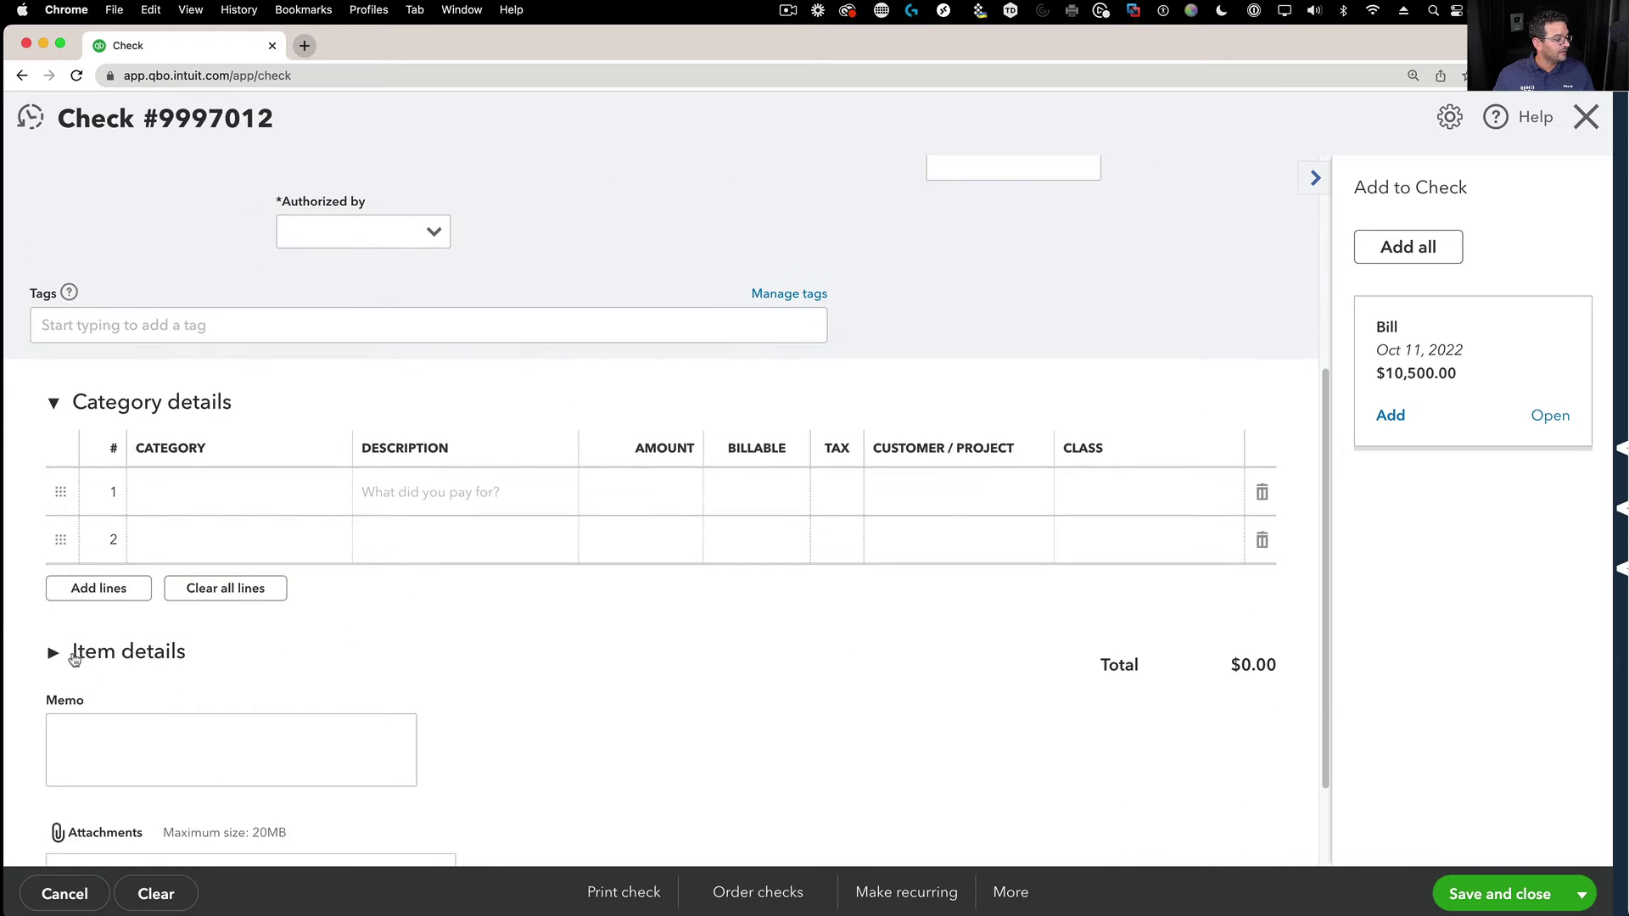
pyautogui.scroll(-7, 261, 659)
pyautogui.click(174, 433)
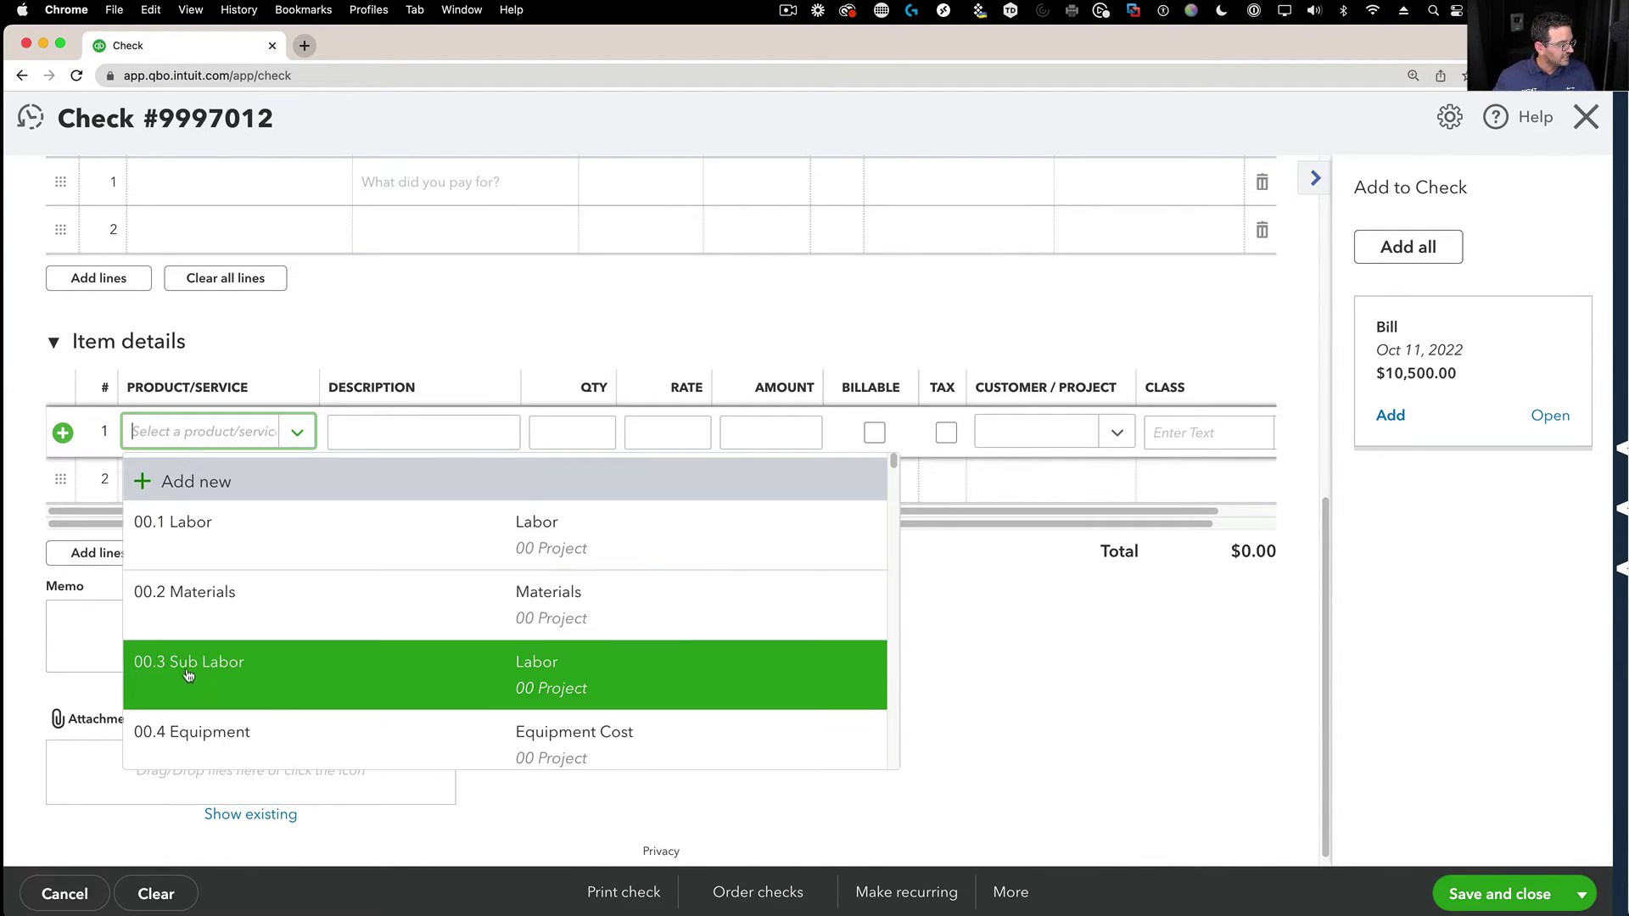
pyautogui.click(176, 675)
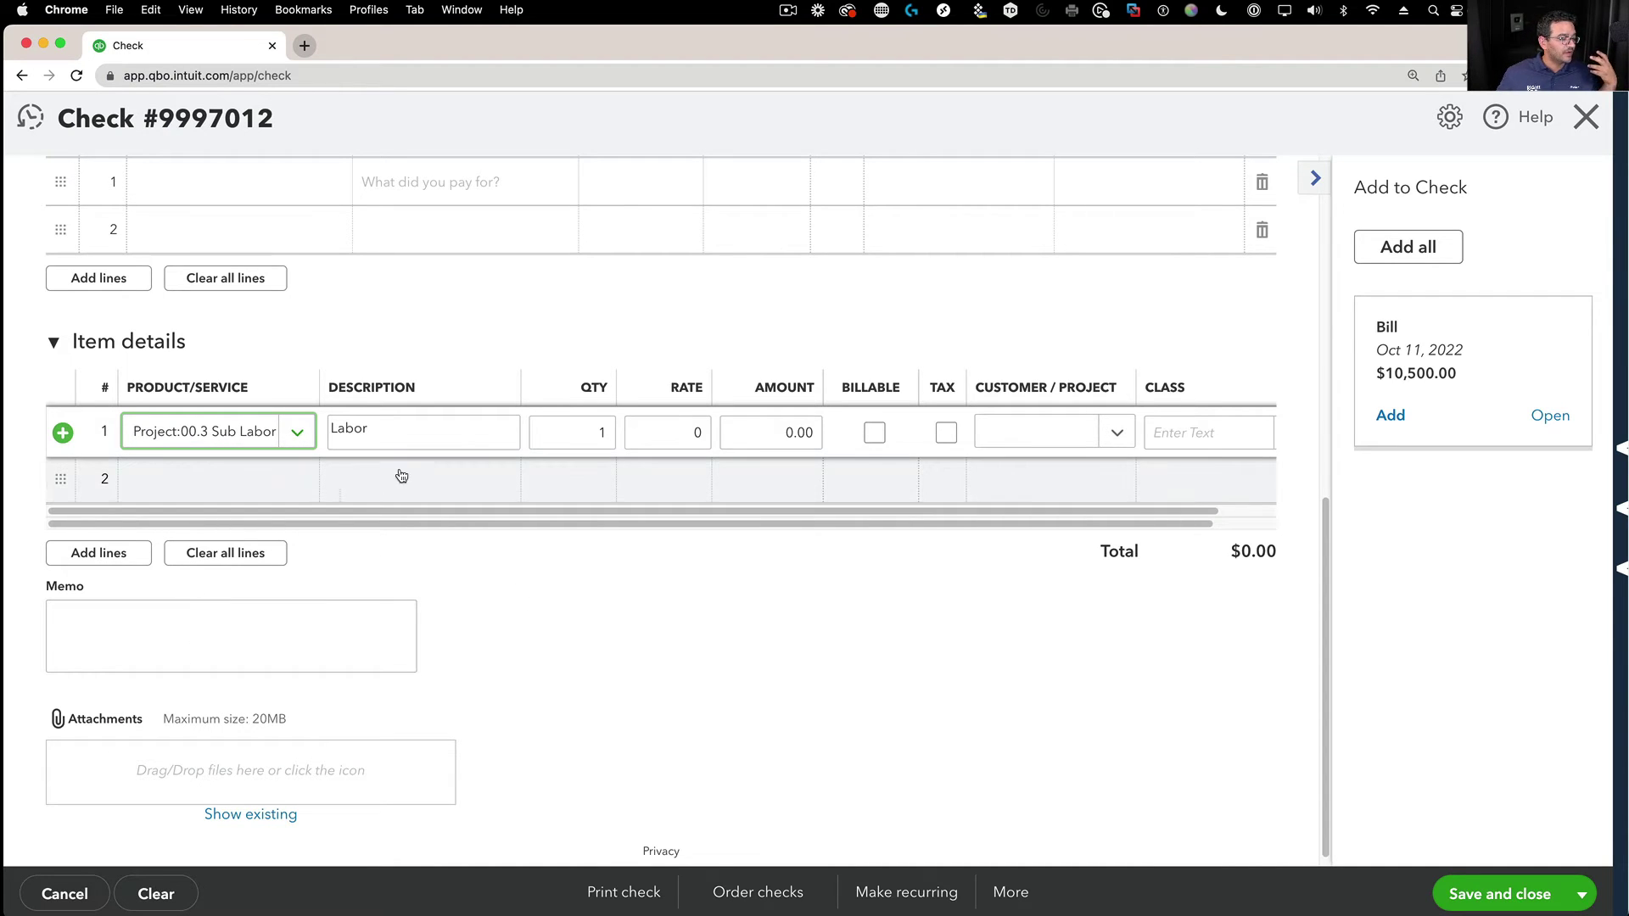
# Set the Sub Labor line's rate to 10,000 and assign it to AAA Construction's Project ABC.
pyautogui.click(666, 432)
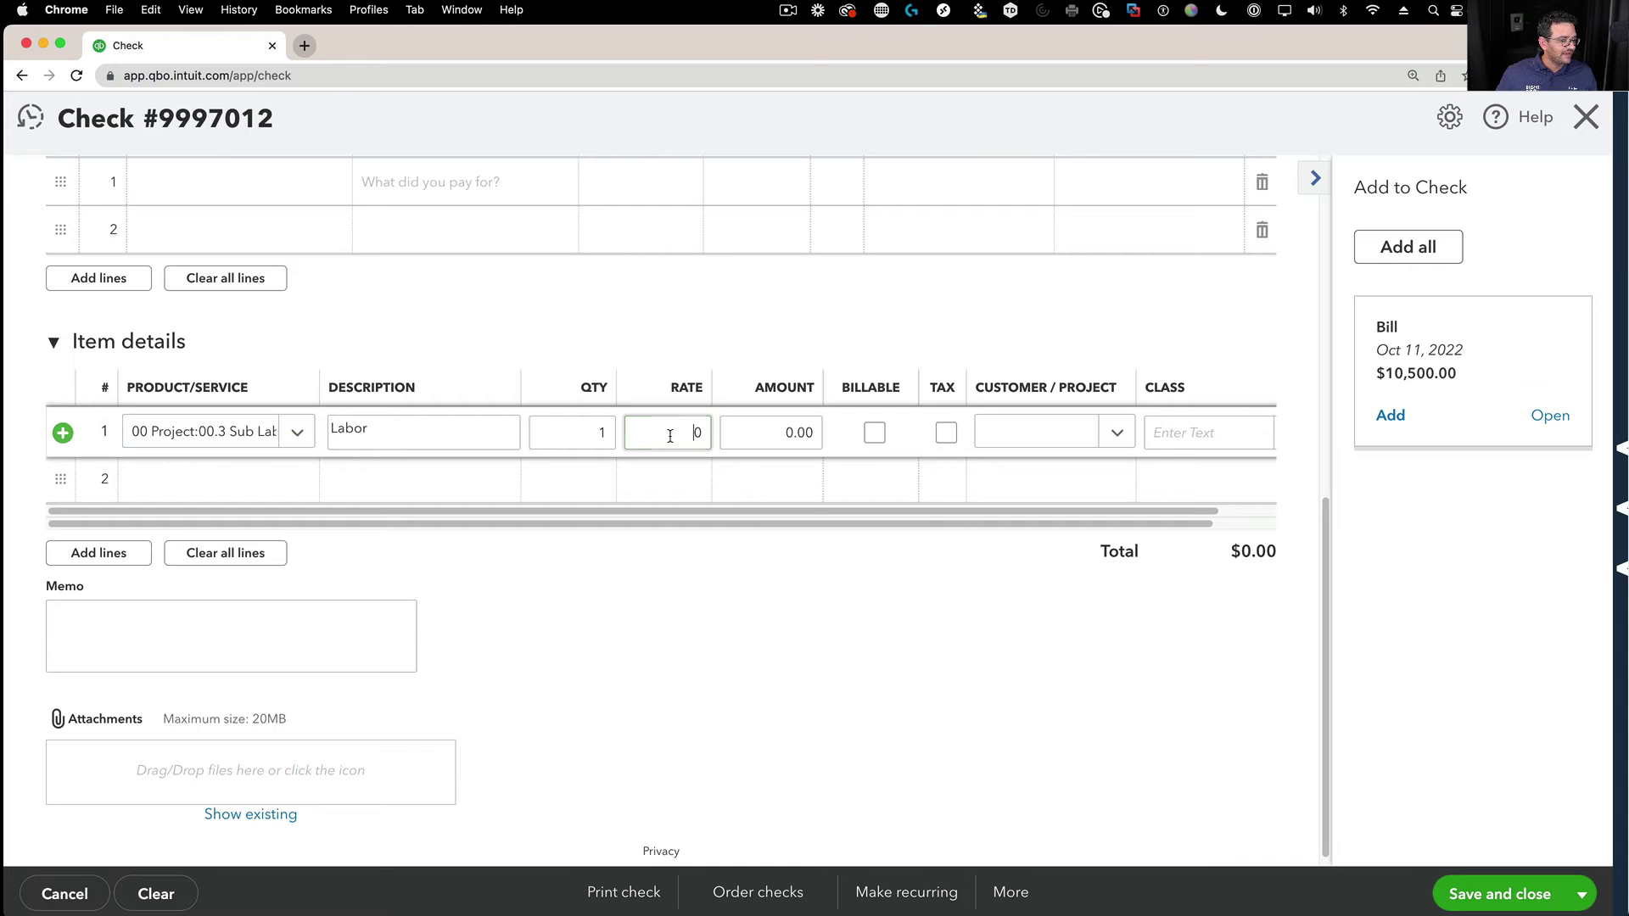
pyautogui.moveTo(667, 432); pyautogui.dragTo(705, 438)
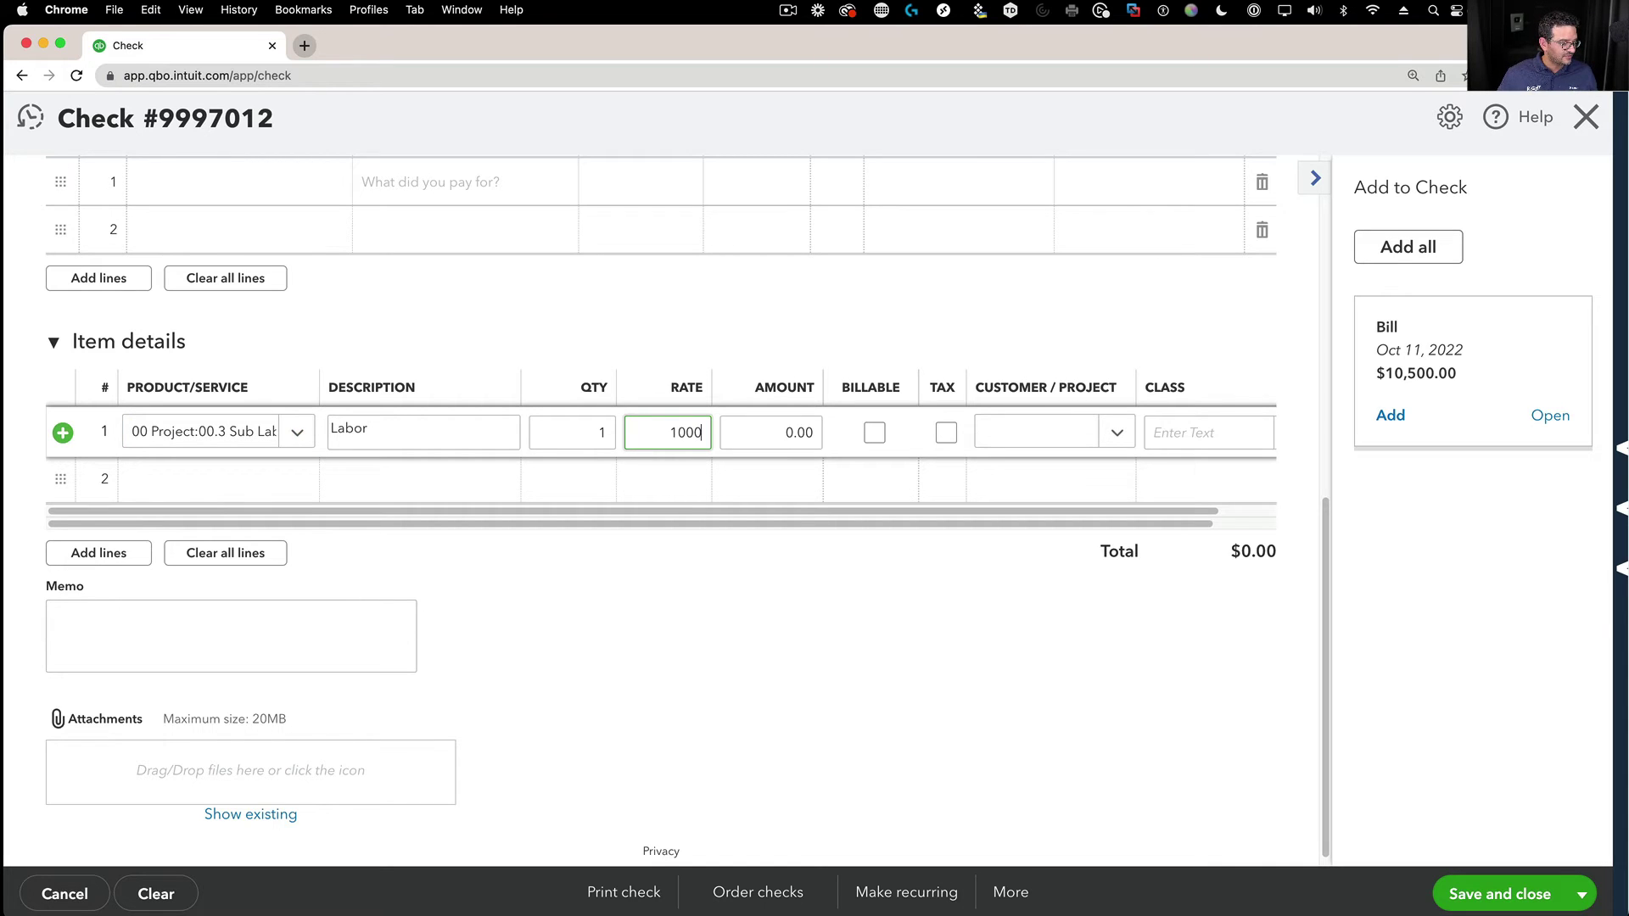
pyautogui.write('10,000')
pyautogui.press('Tab')
pyautogui.click(1112, 434)
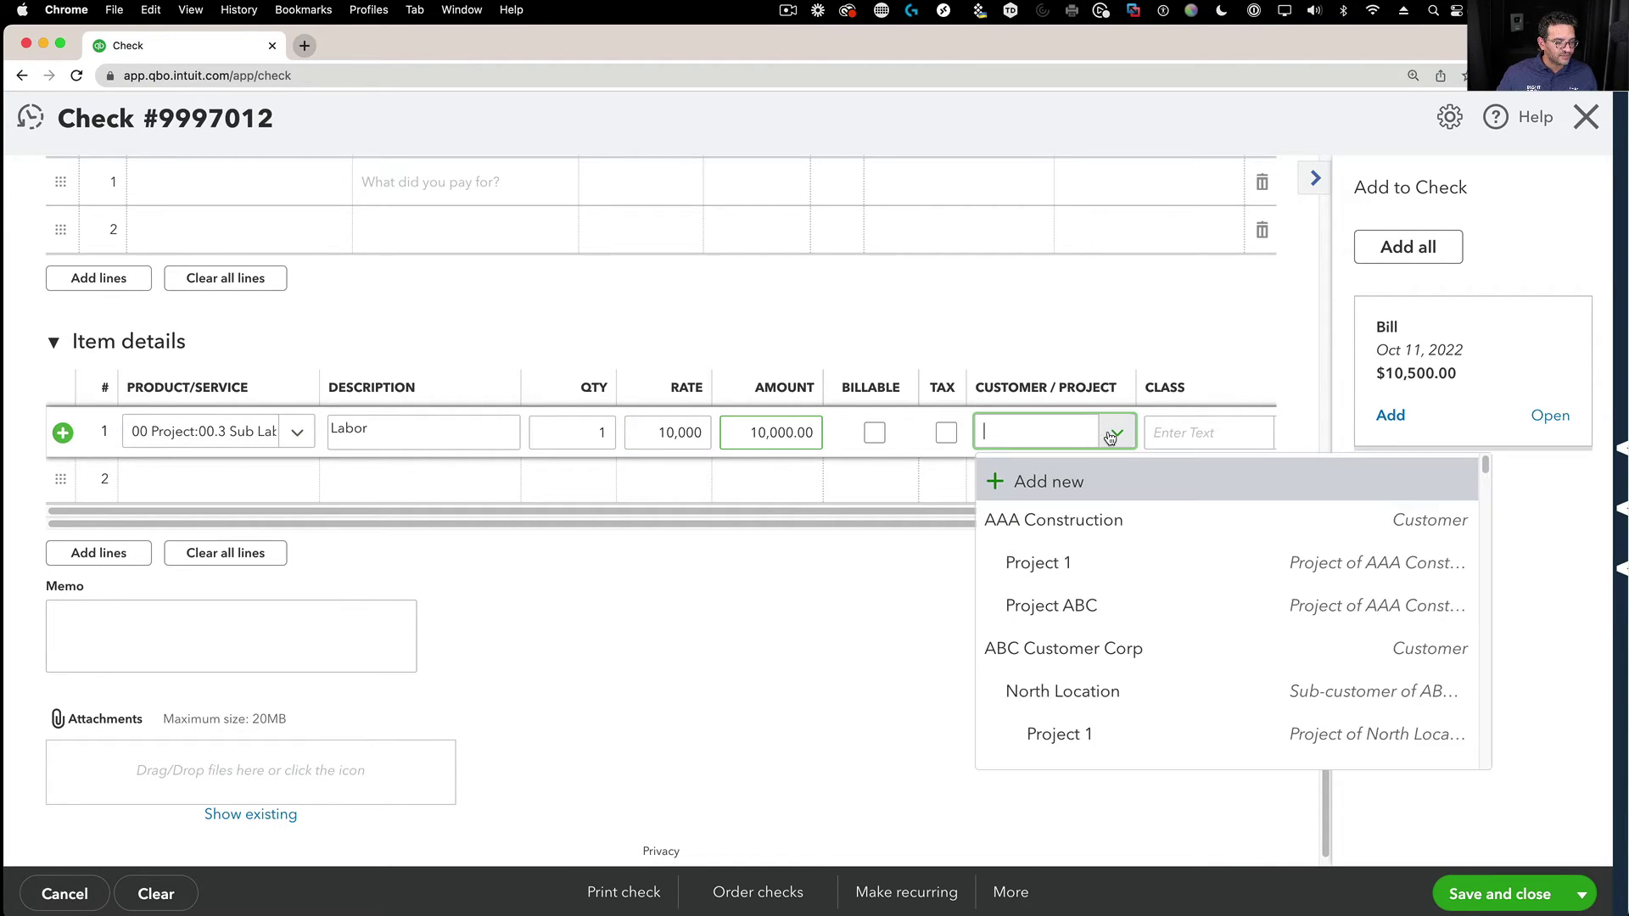
pyautogui.click(1080, 605)
pyautogui.scroll(5, 1052, 449)
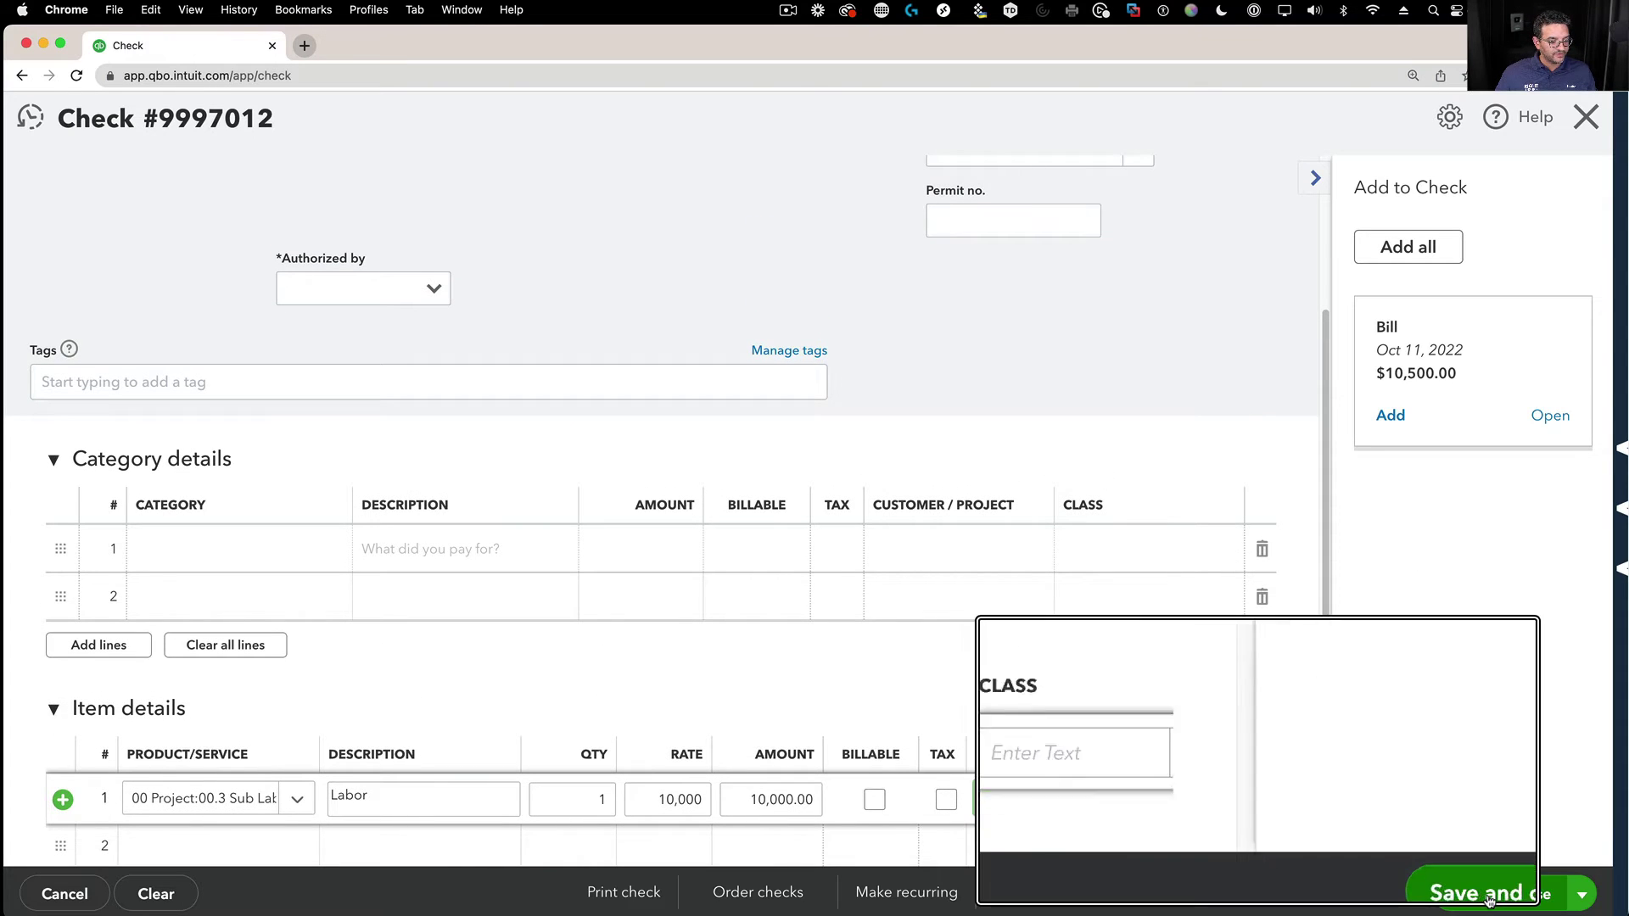
# Save and close the check, and open AAA Construction's Project ABC from the projects list.
pyautogui.click(1490, 896)
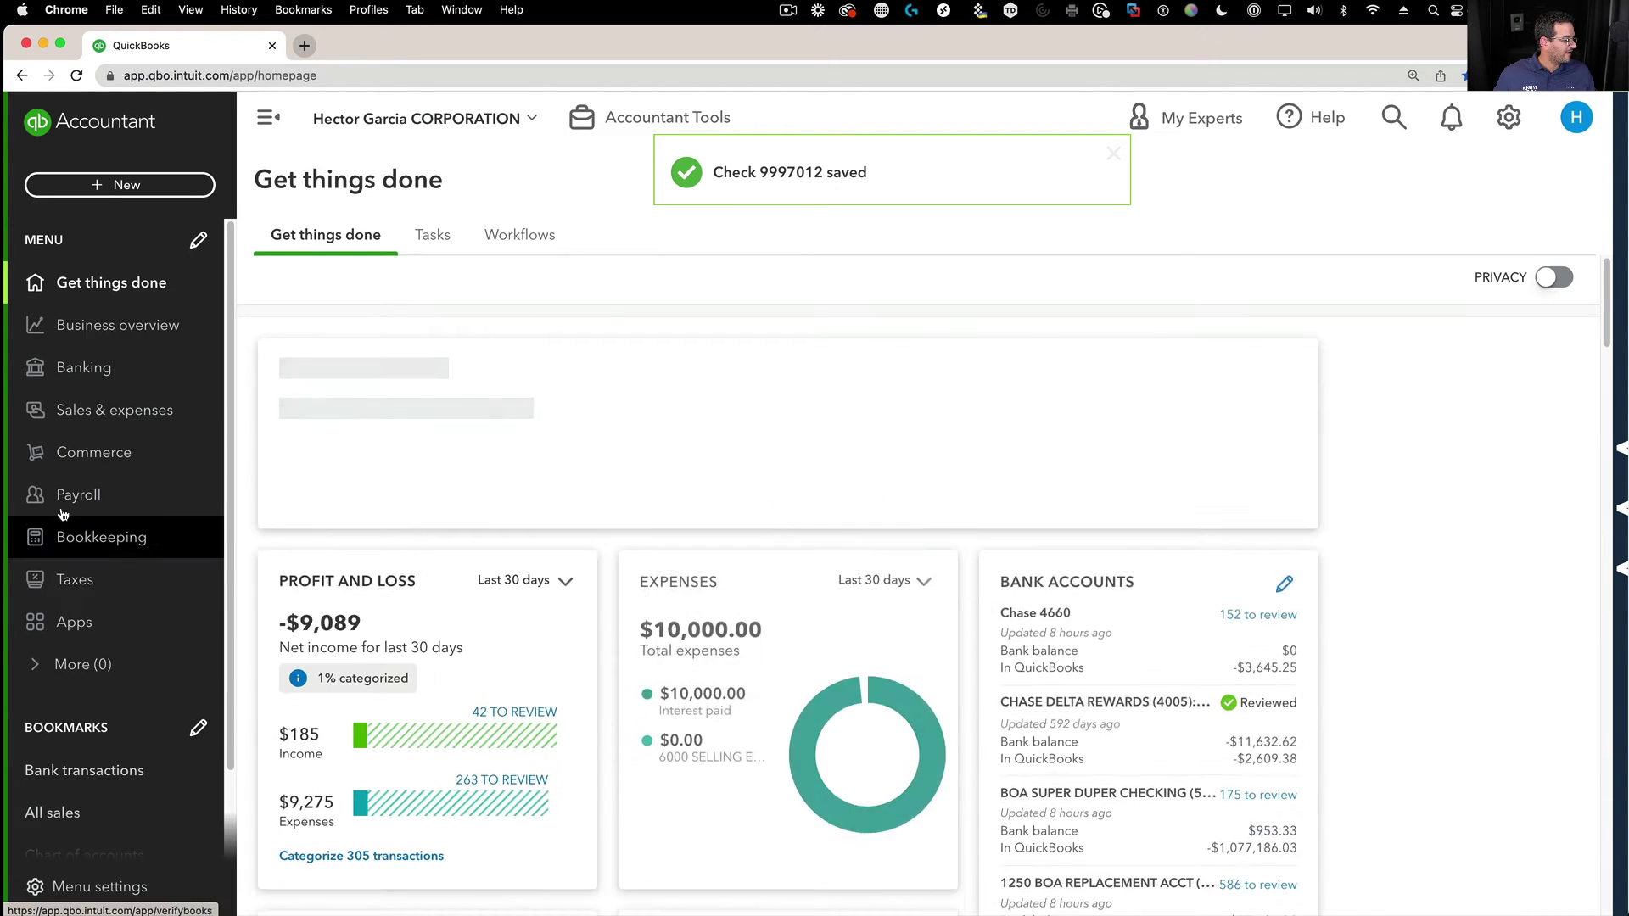
pyautogui.click(103, 325)
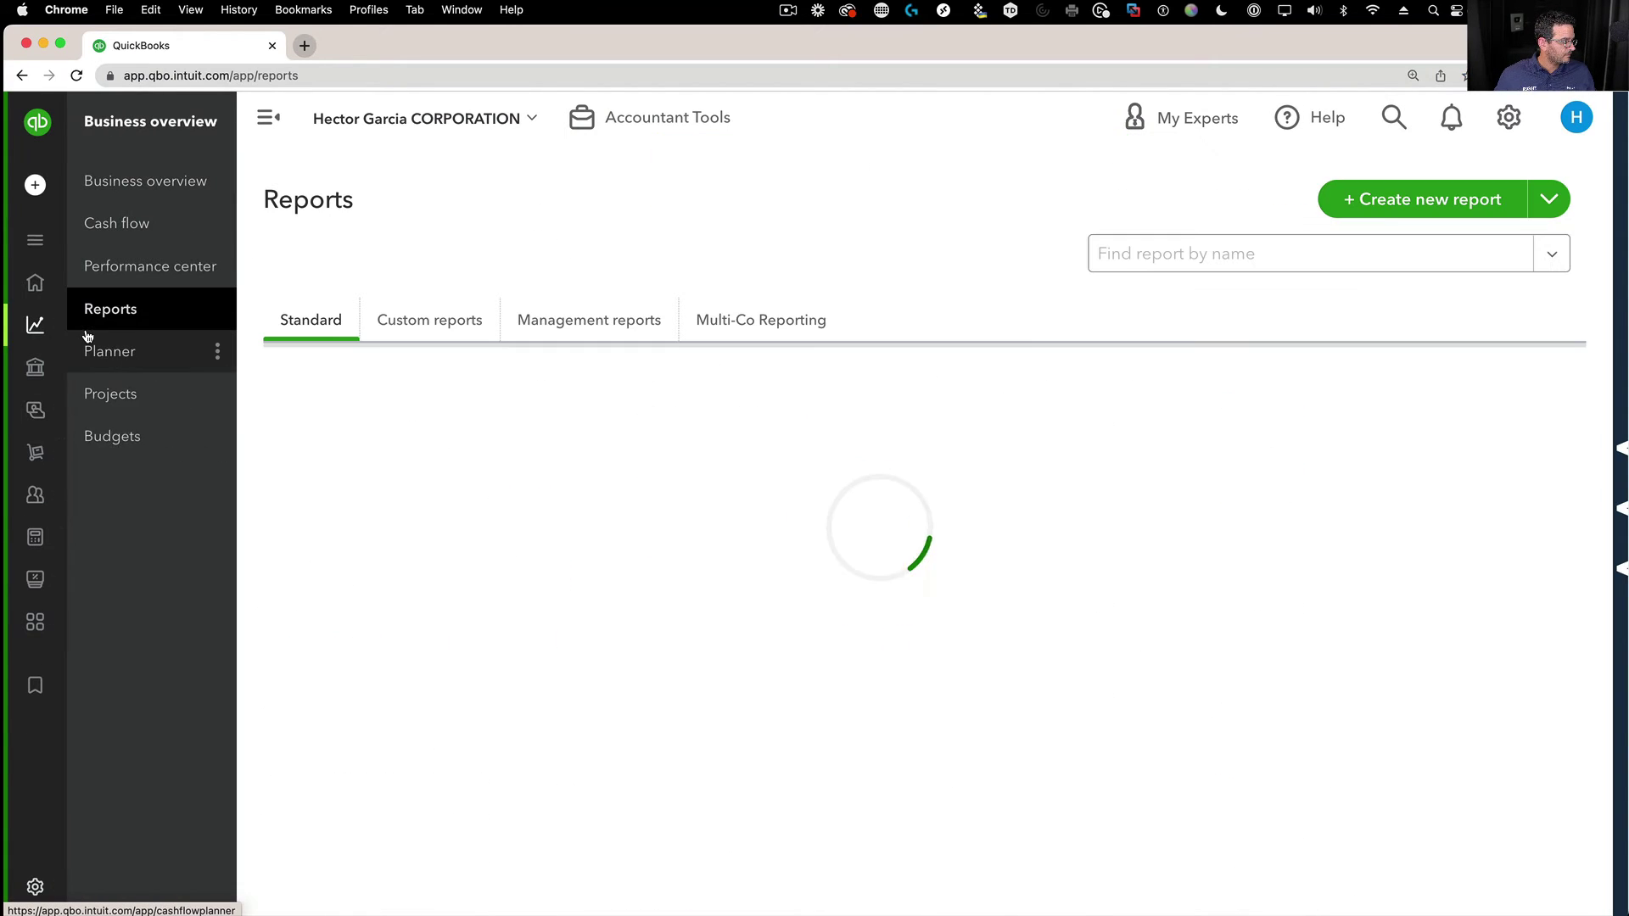
pyautogui.click(124, 410)
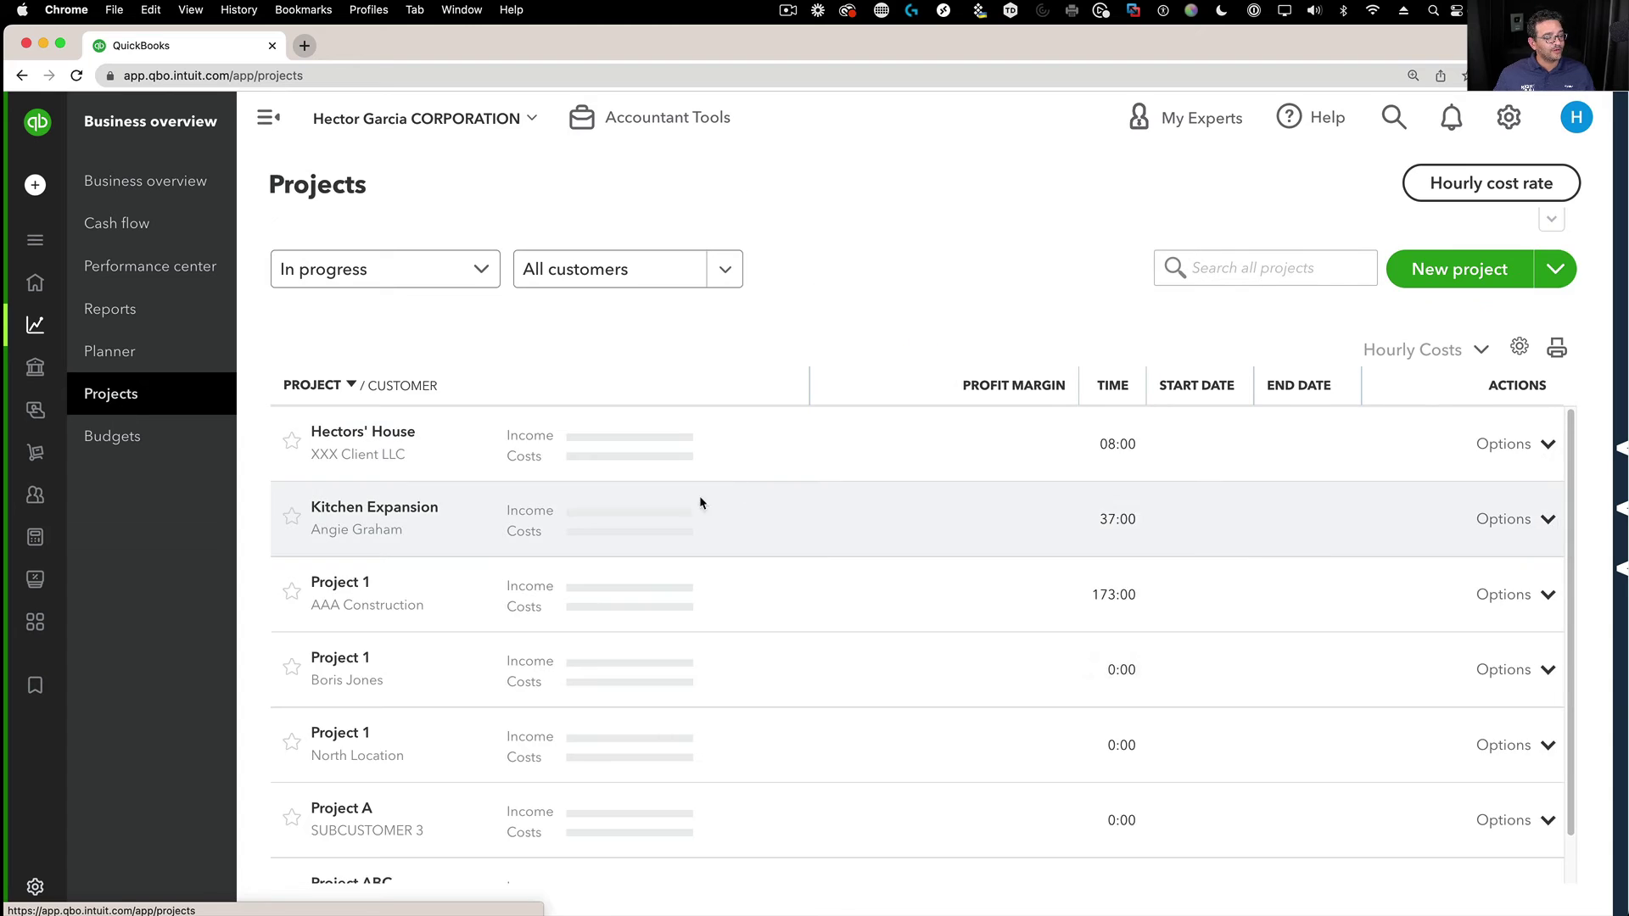
pyautogui.scroll(-1, 591, 716)
pyautogui.scroll(-1, 592, 715)
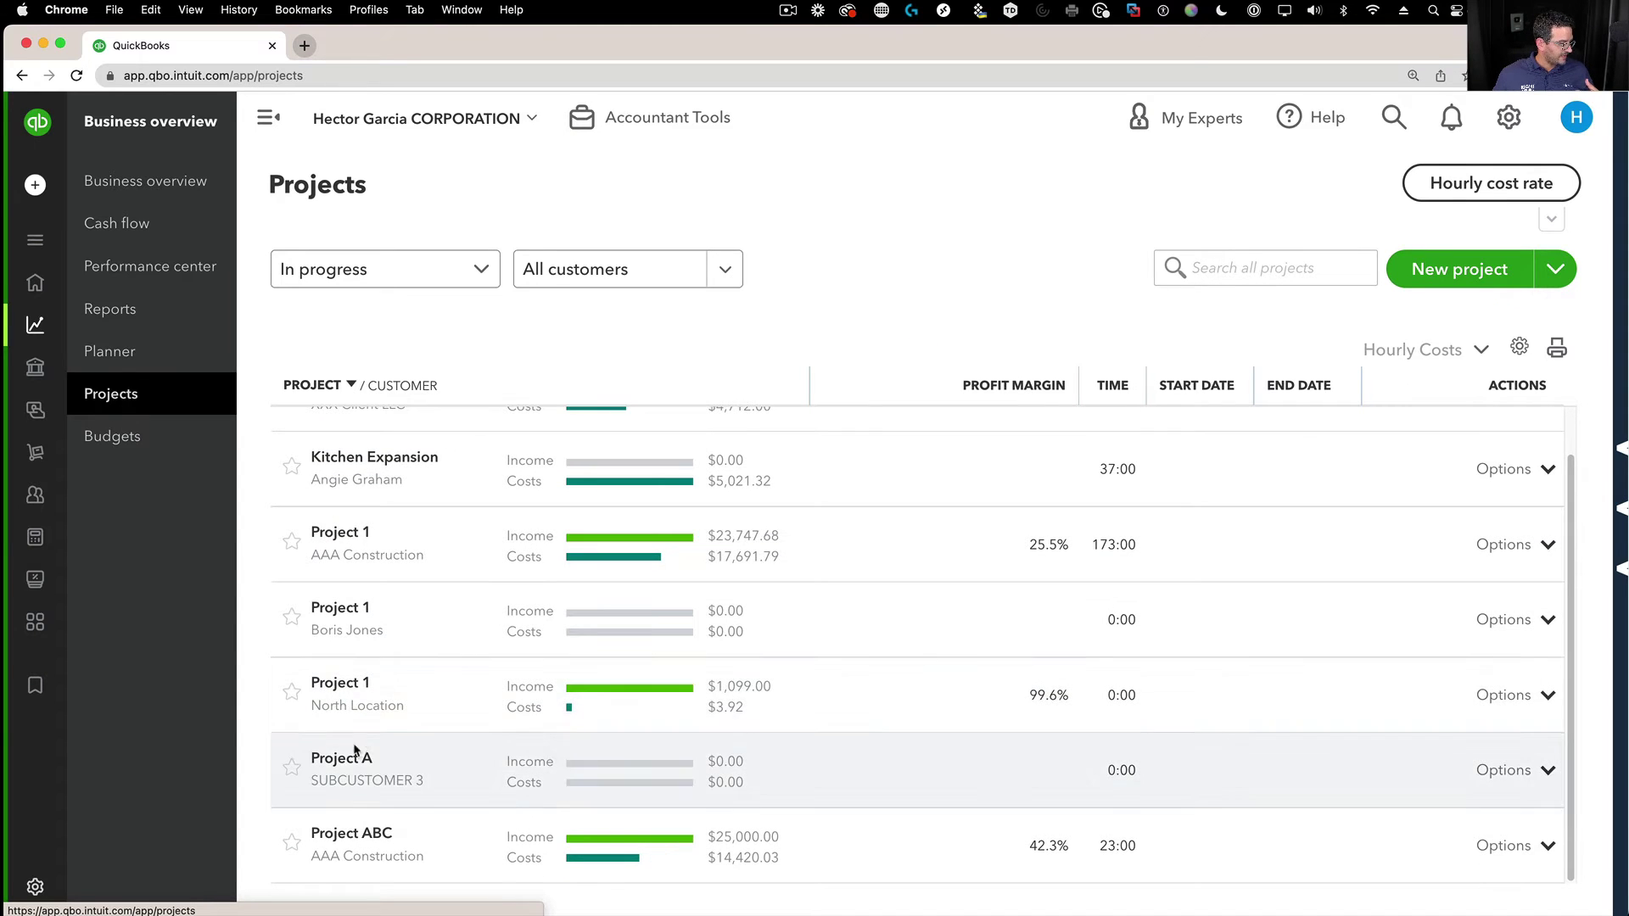
pyautogui.click(335, 838)
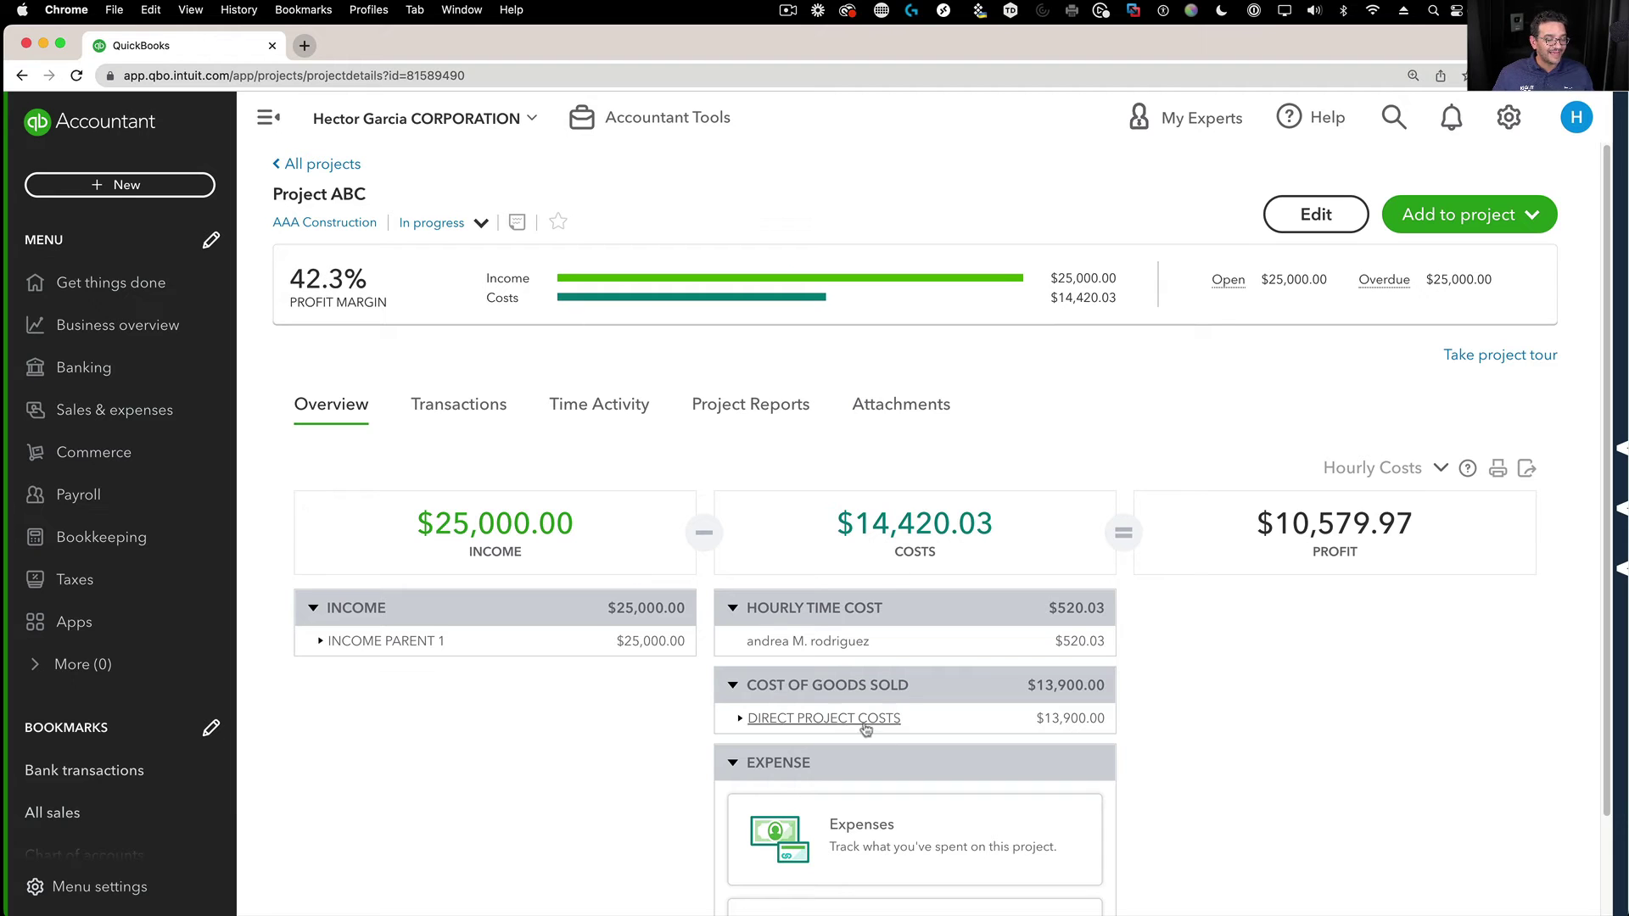
# Expand the direct project costs and compare the project's profit on the Payroll Expenses and Hourly Costs bases, finishing on Hourly Costs.
pyautogui.click(739, 721)
pyautogui.scroll(-2, 1078, 738)
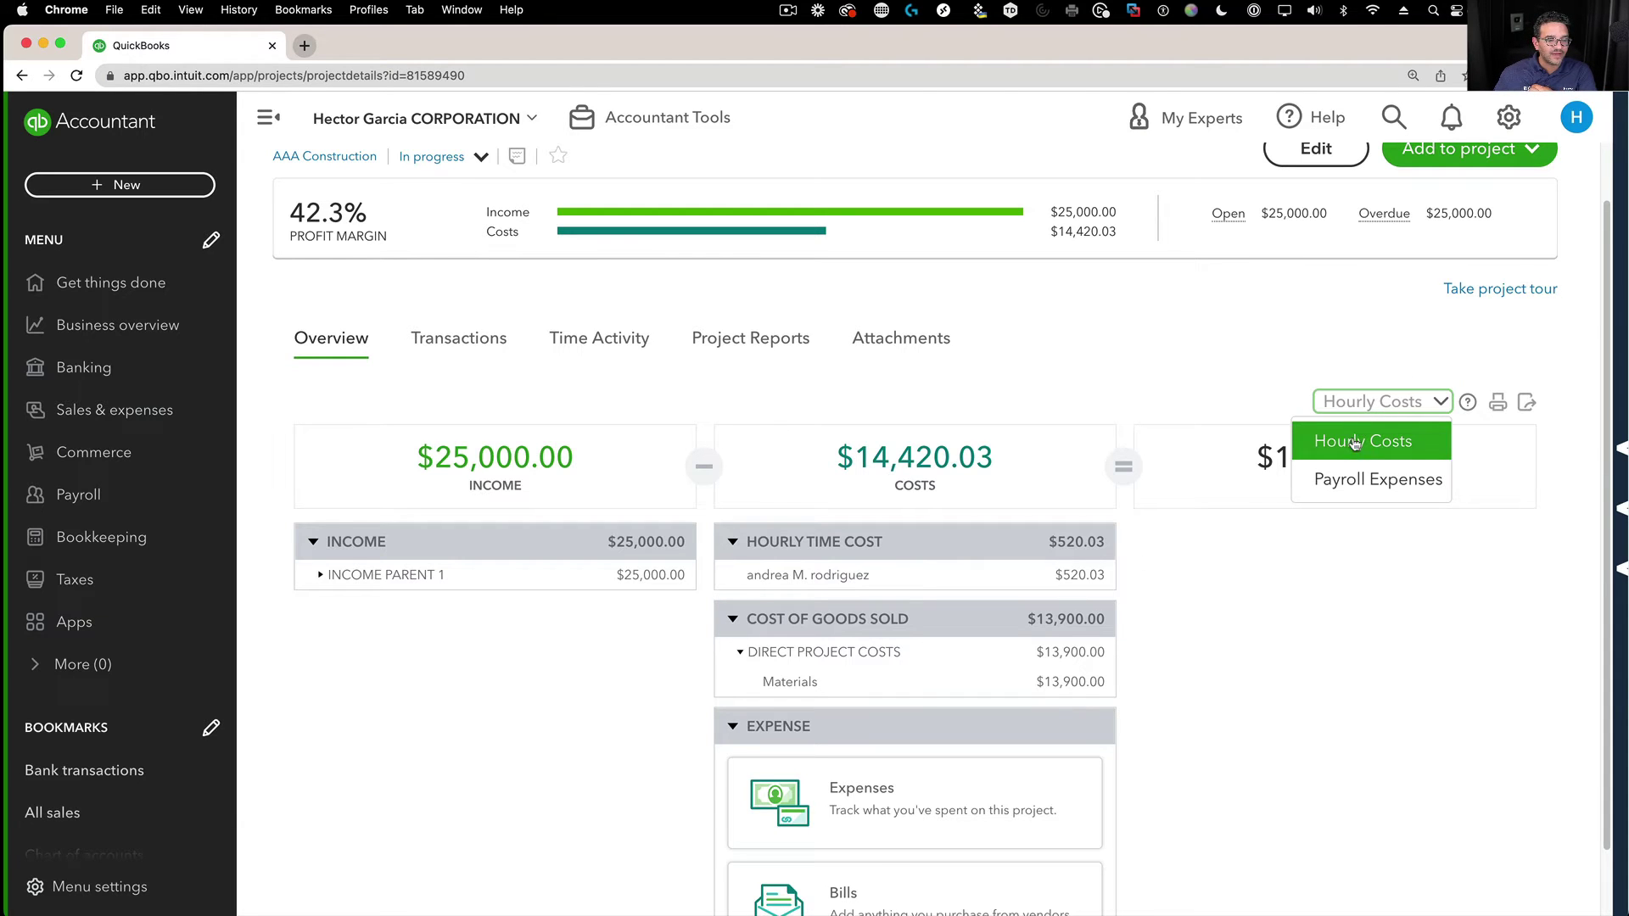
pyautogui.click(1370, 480)
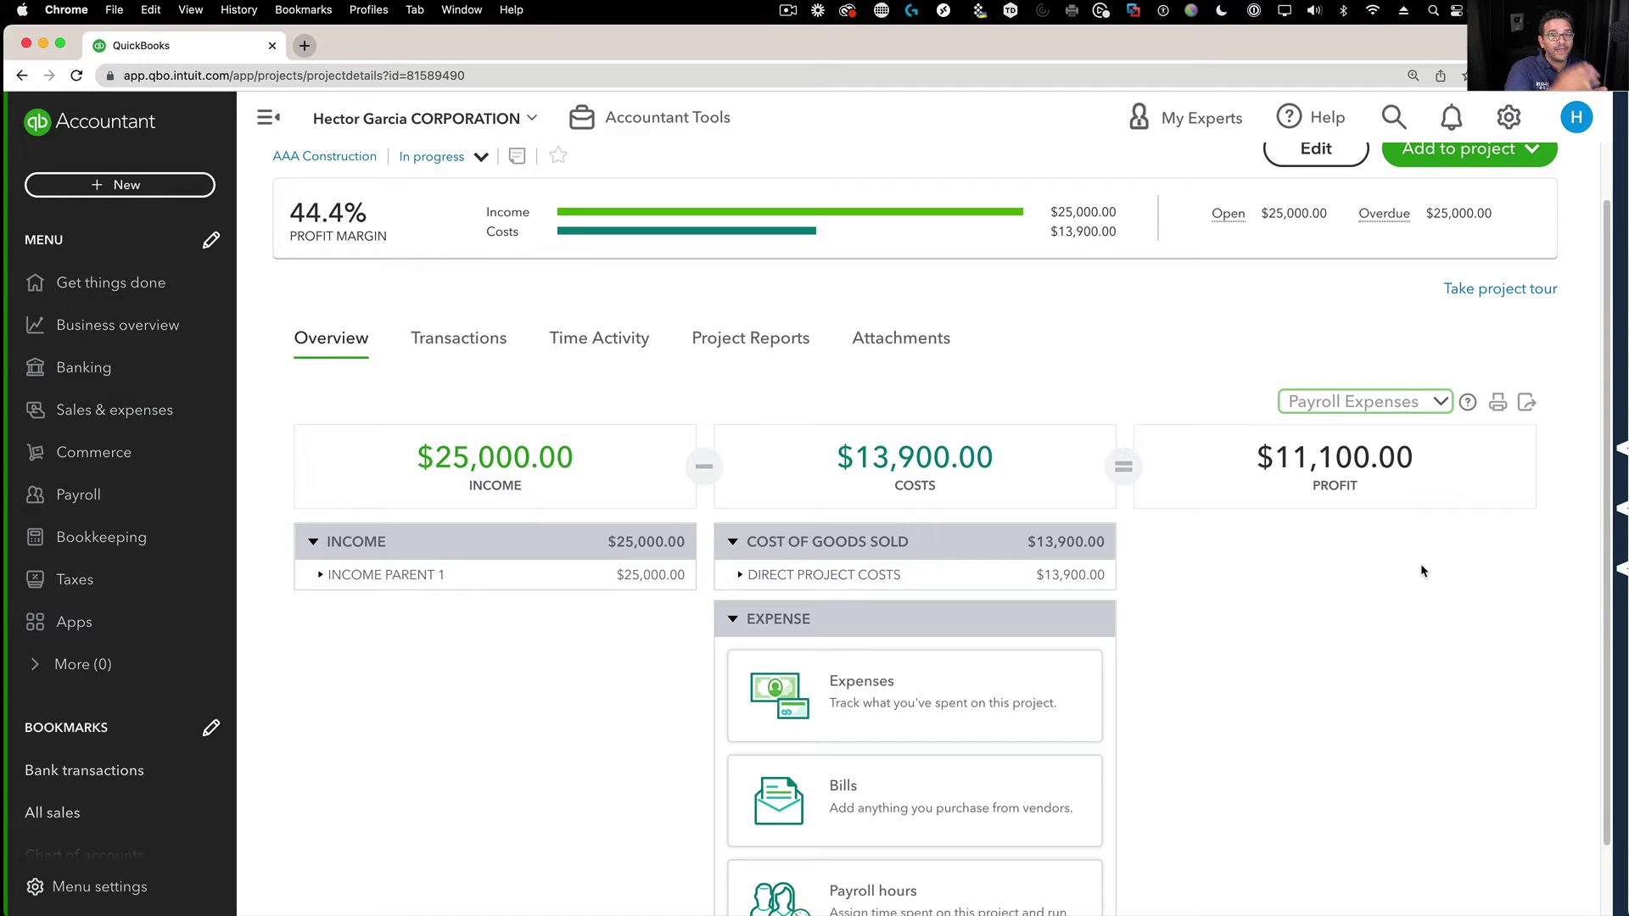
pyautogui.click(1351, 406)
pyautogui.click(1353, 441)
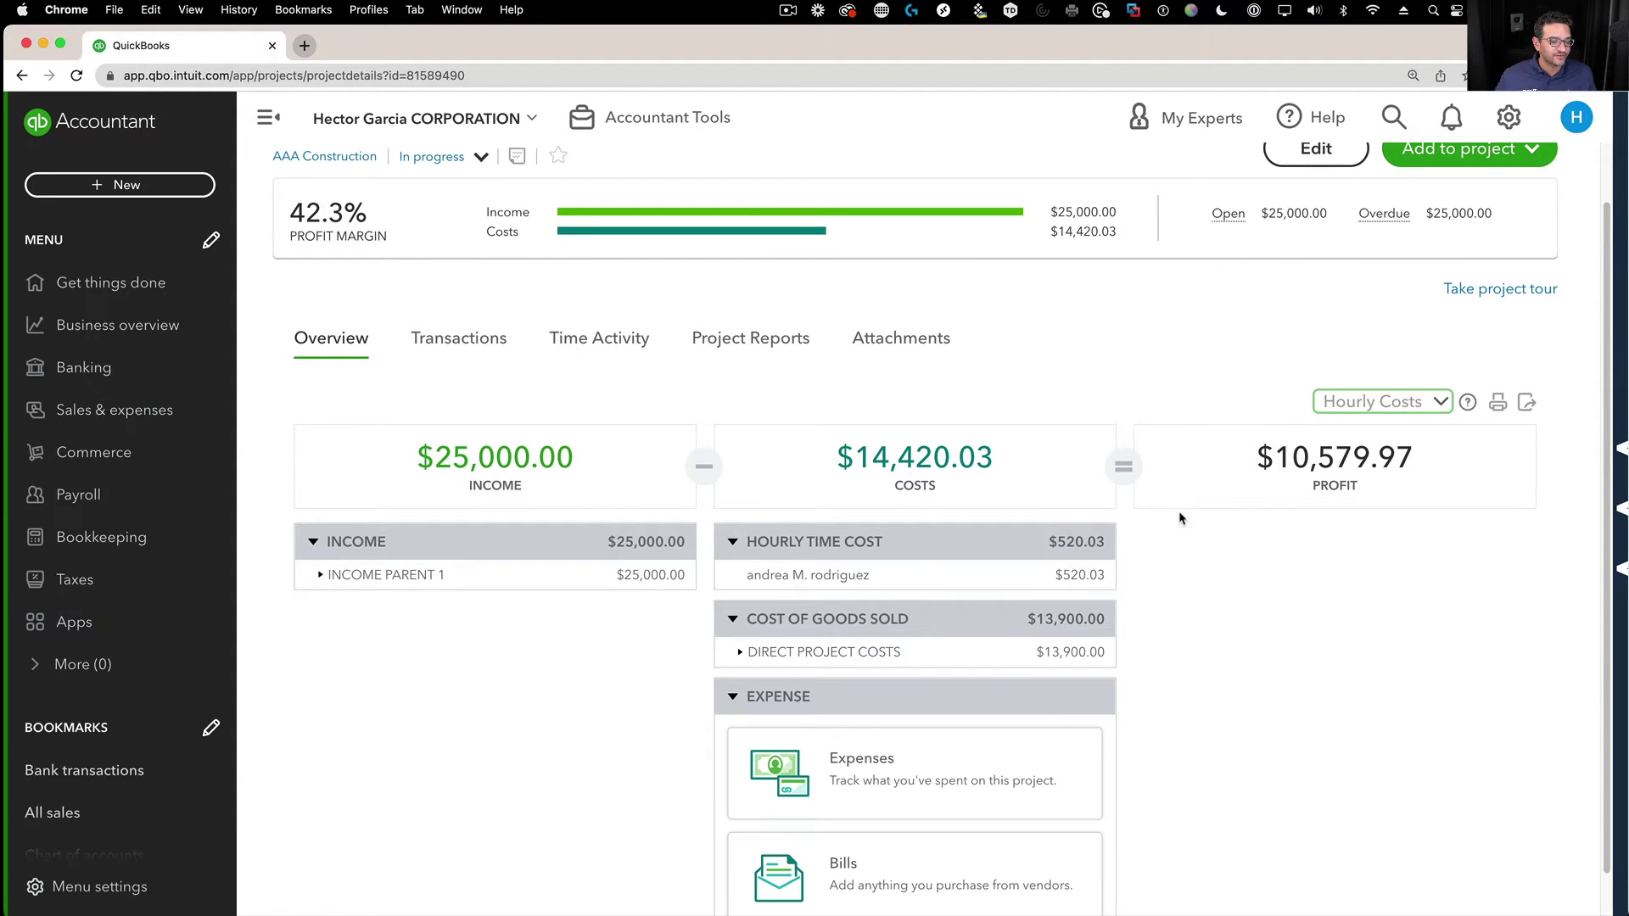
pyautogui.click(1402, 403)
pyautogui.click(1402, 402)
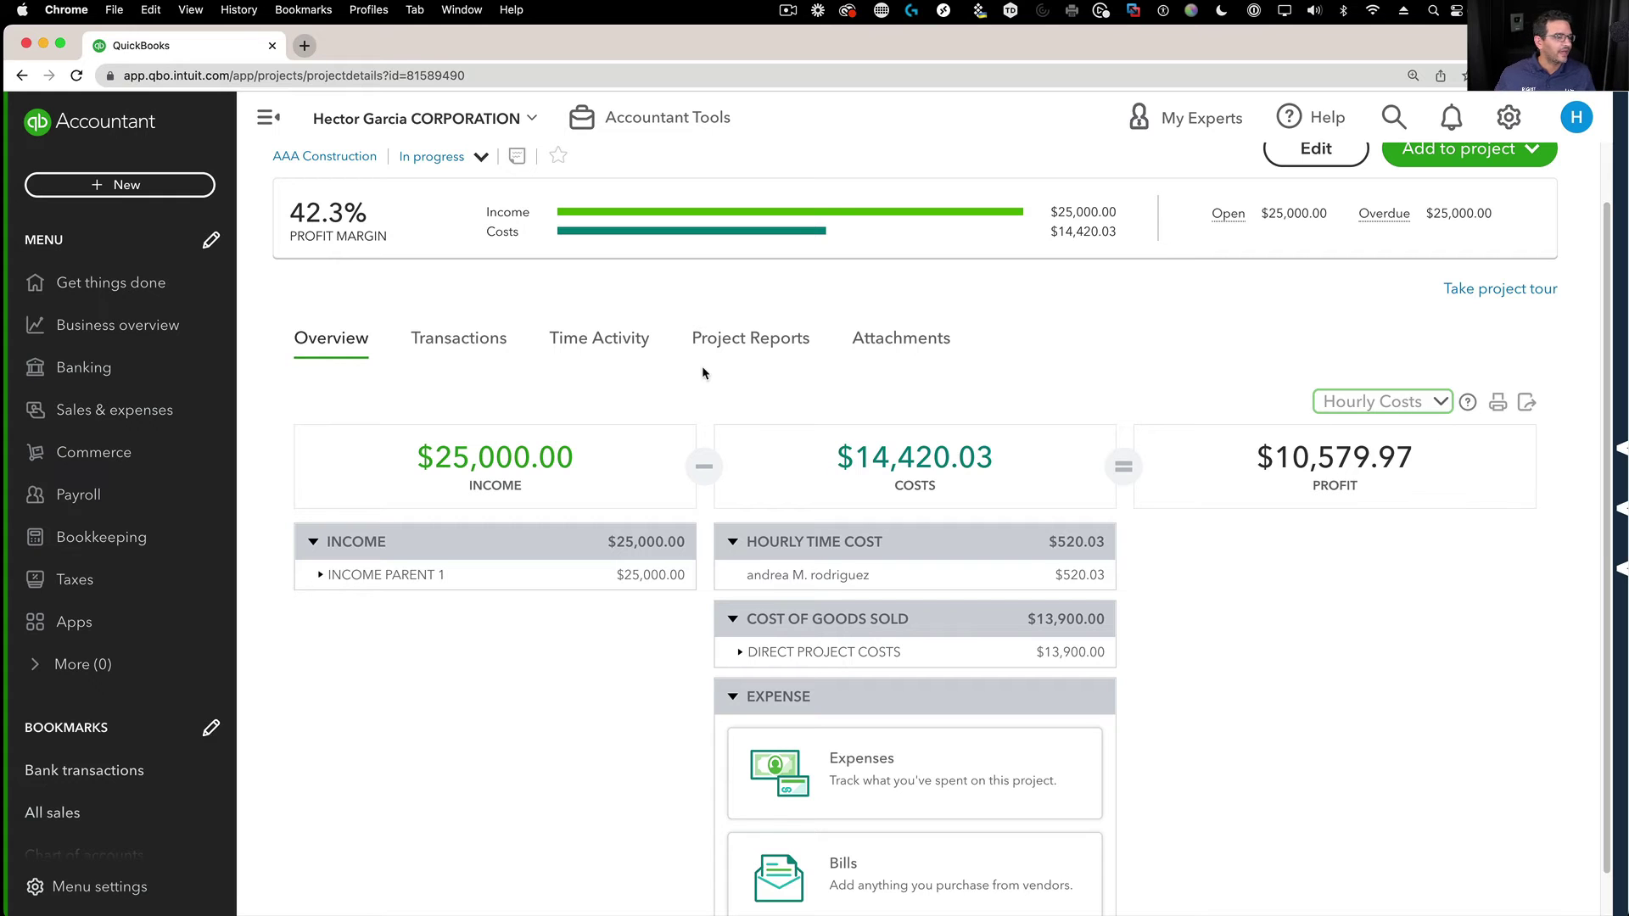
# Open the Estimates vs. actuals report for Project ABC.
pyautogui.click(736, 348)
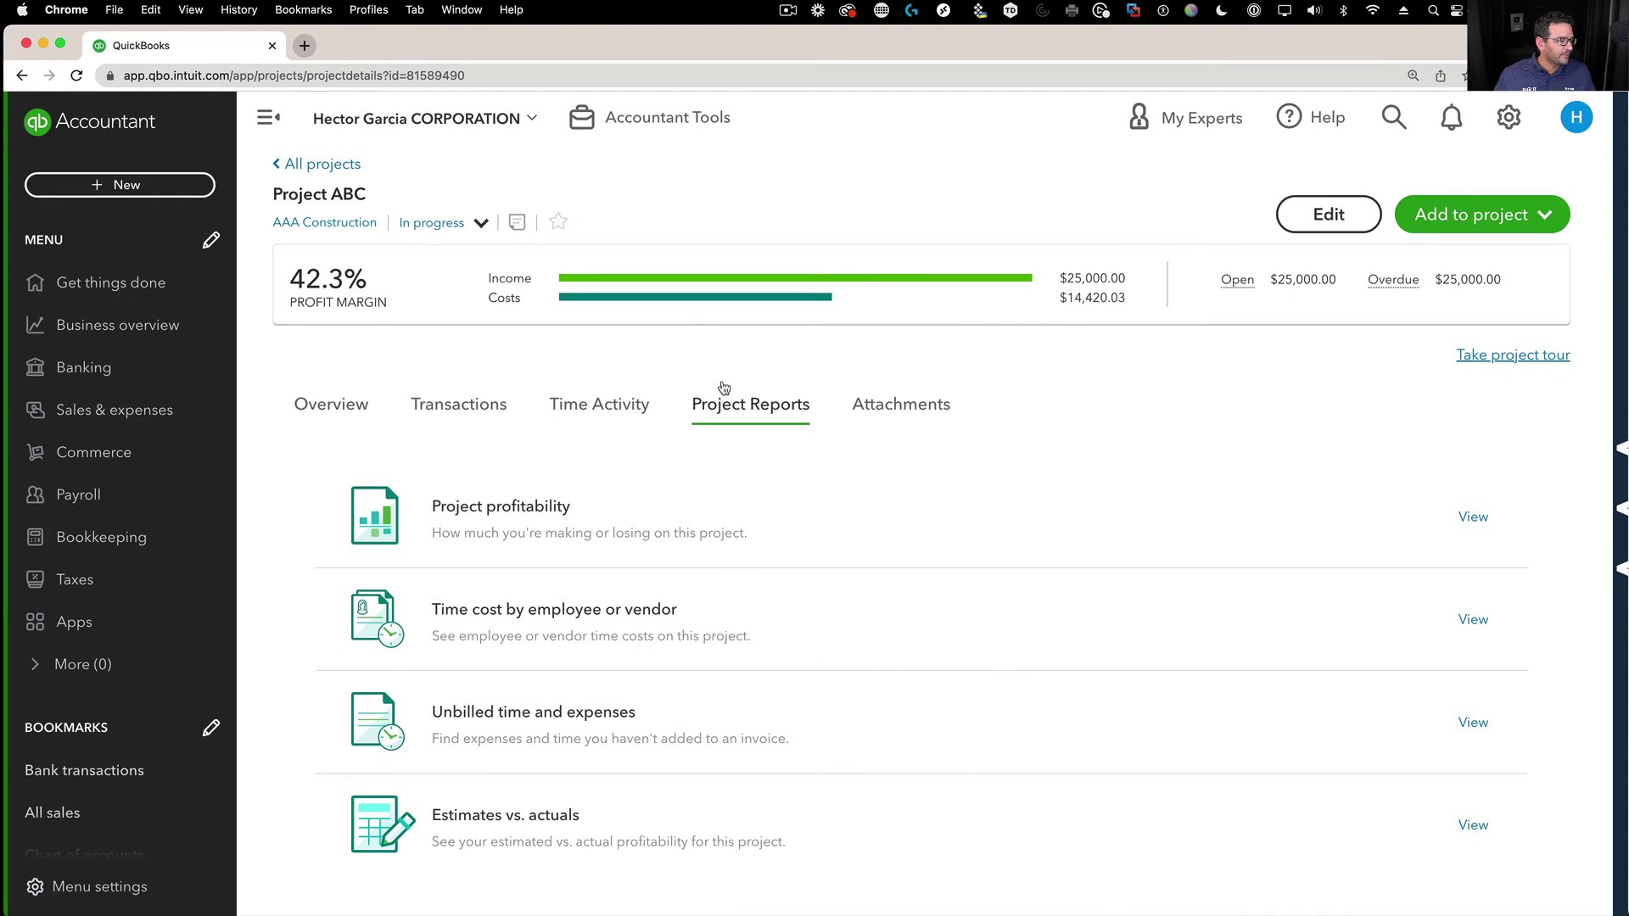
pyautogui.click(509, 842)
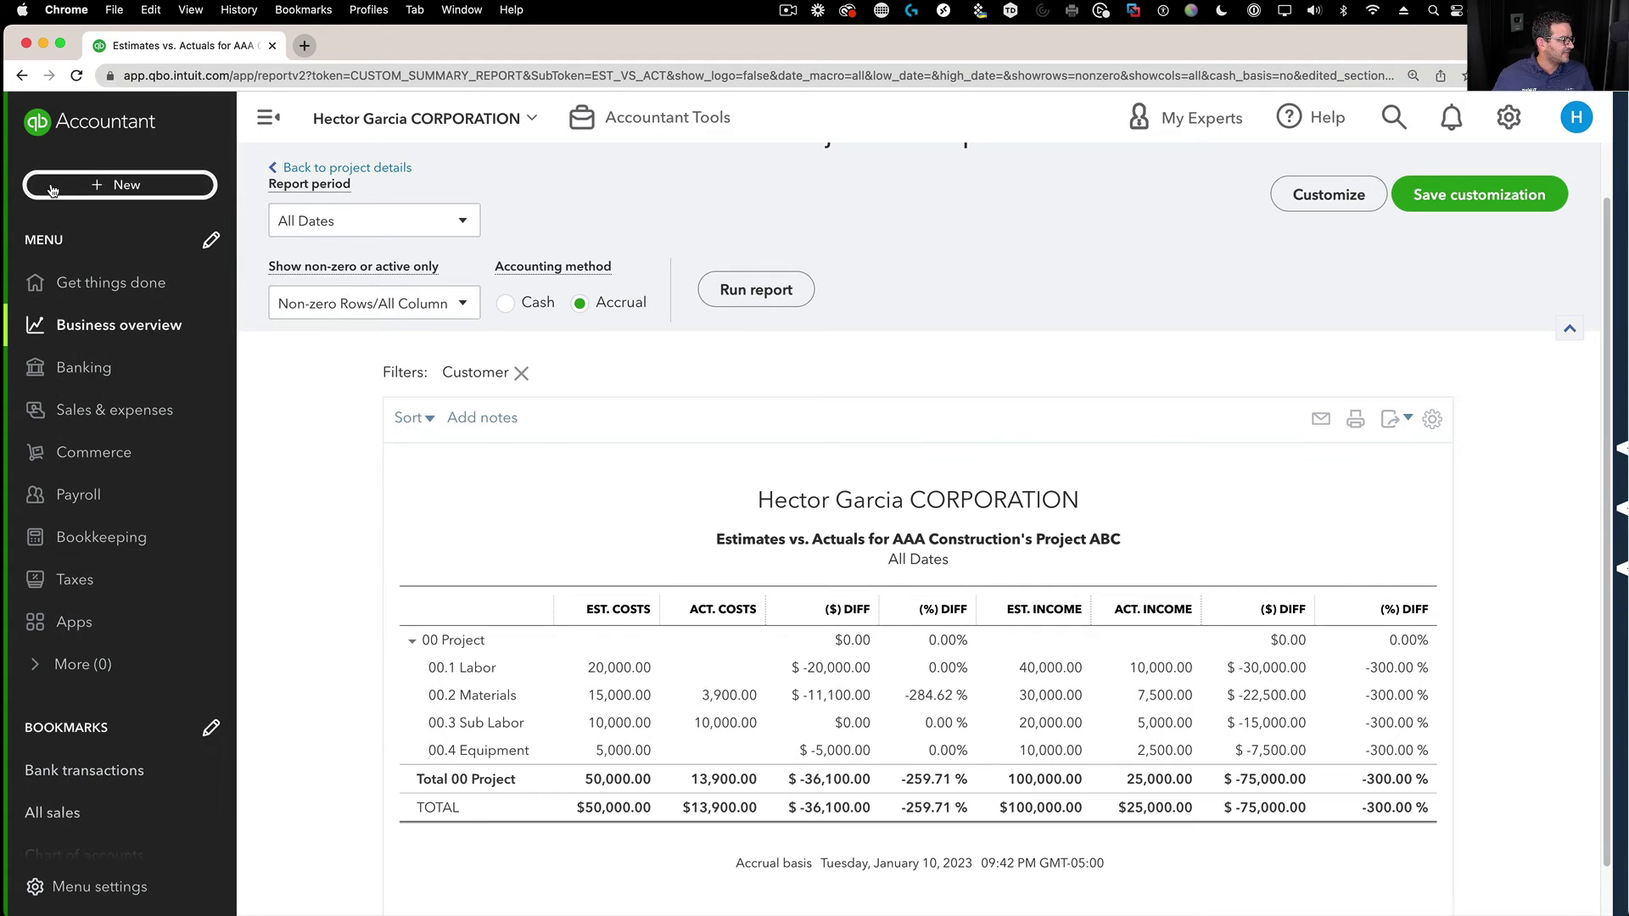
# Create a new bill with MARLIN EQUIPMENT as the vendor.
pyautogui.click(119, 184)
pyautogui.click(310, 382)
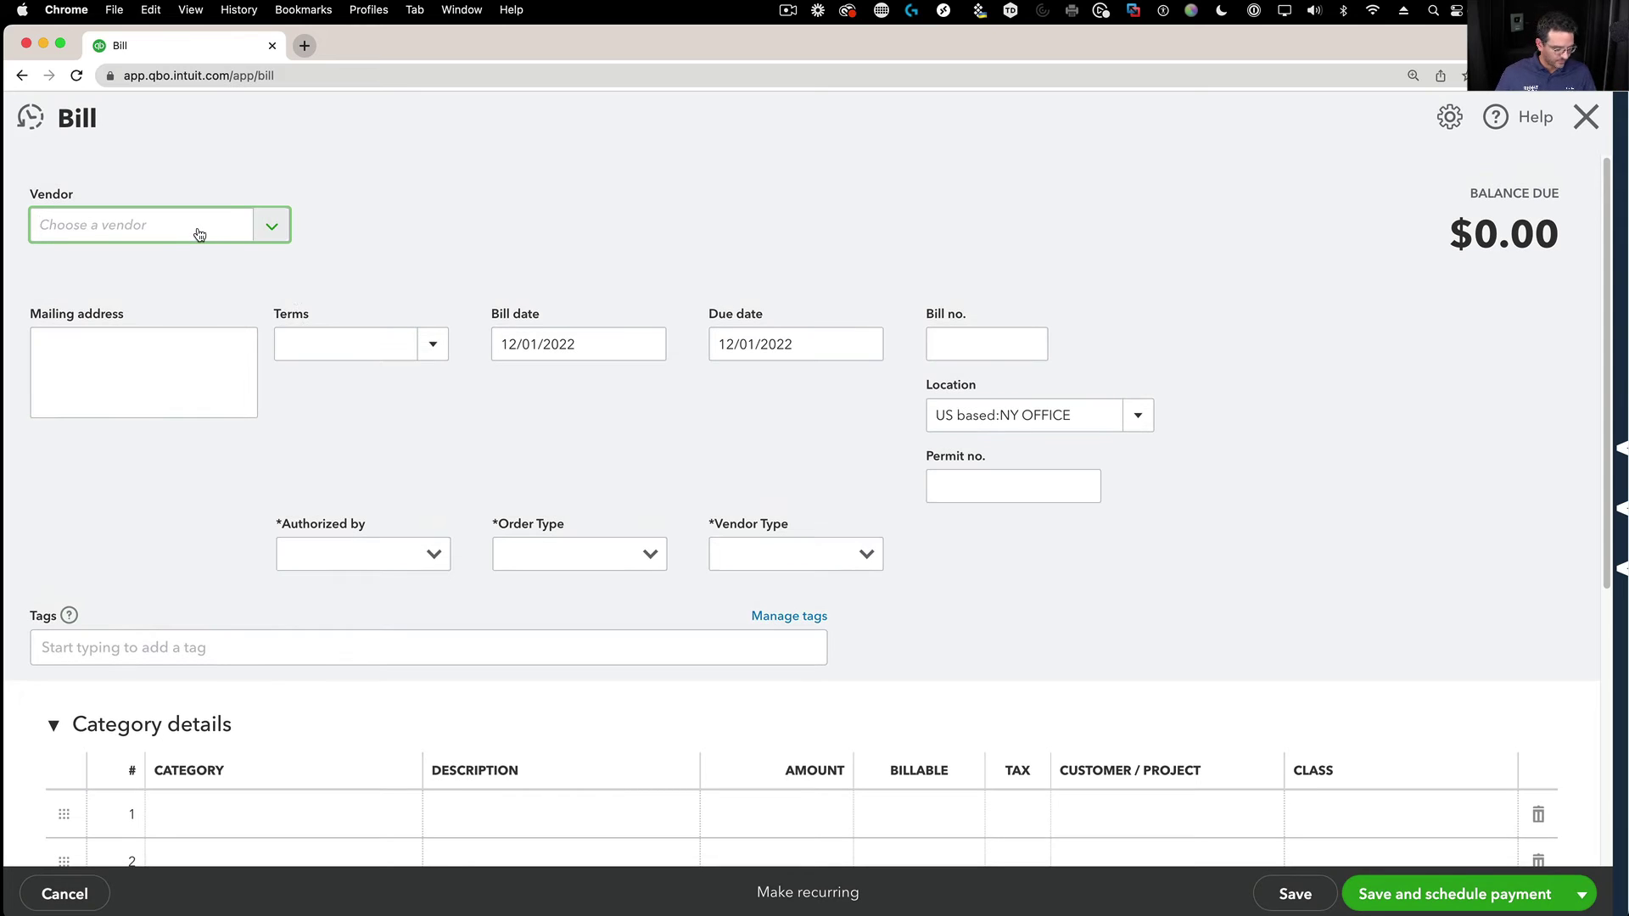
pyautogui.write('Equipmen')
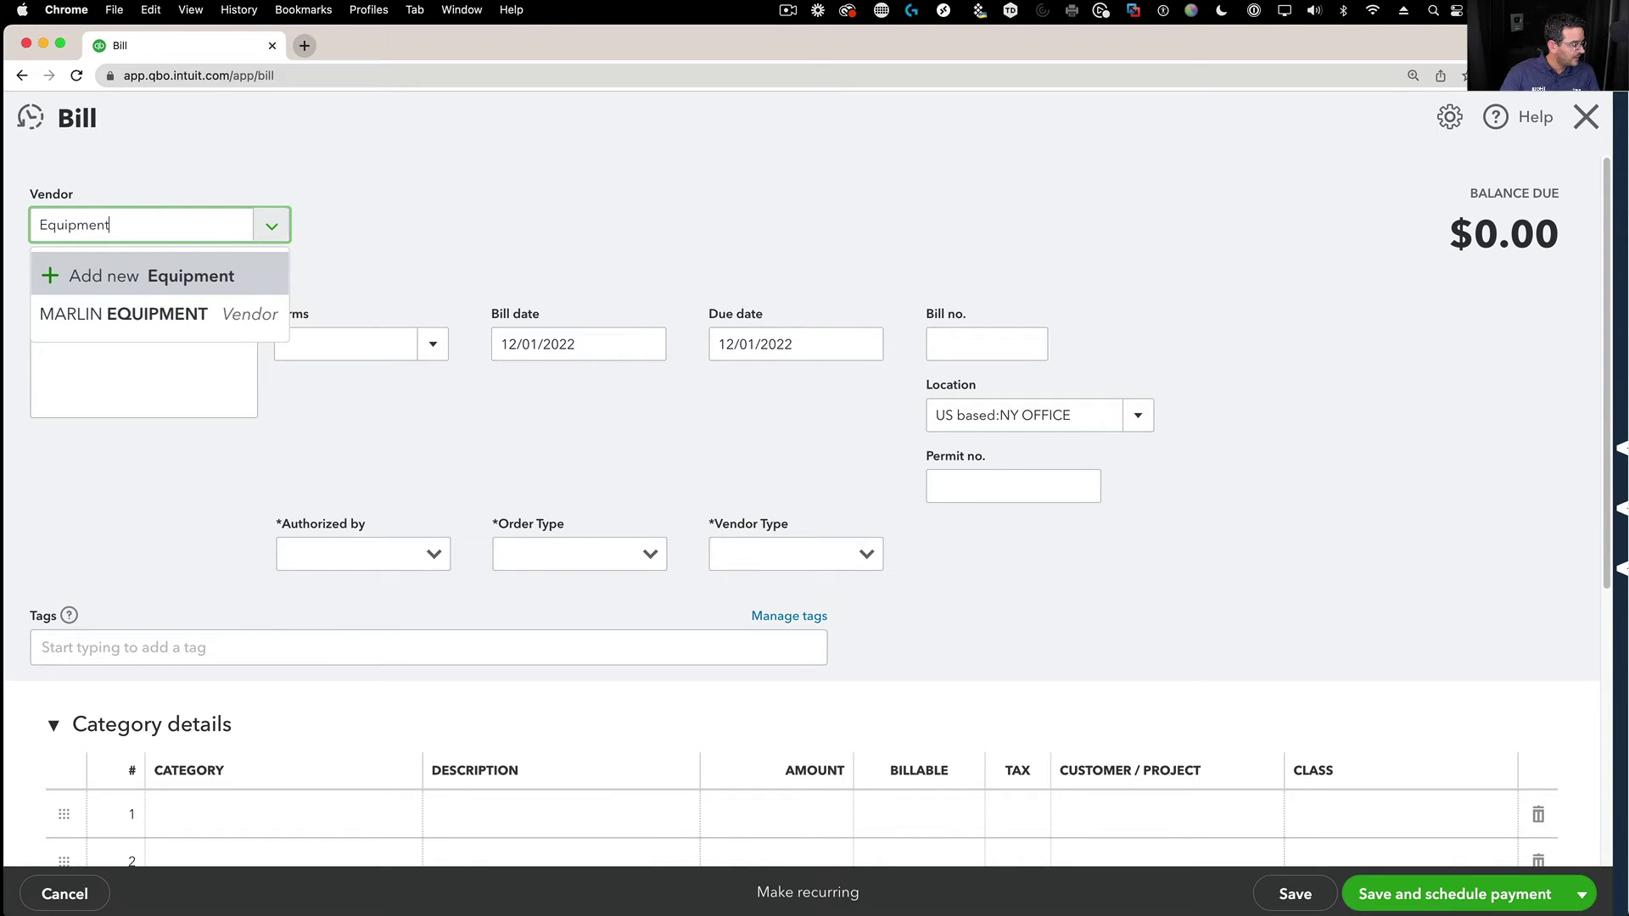
pyautogui.write('t')
pyautogui.click(195, 313)
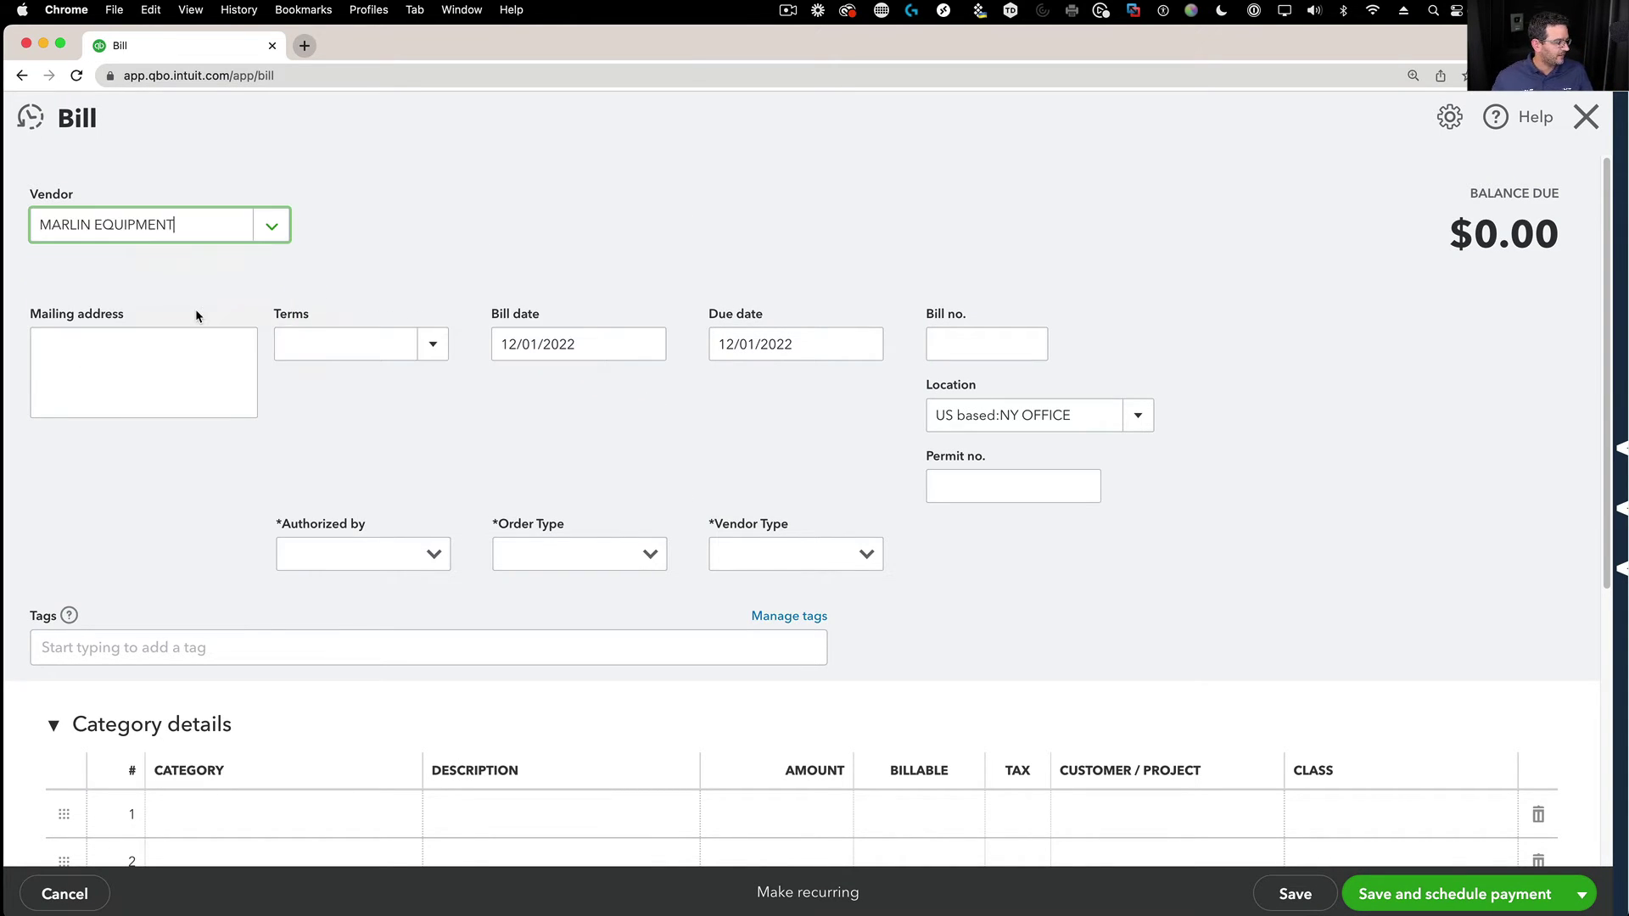
# Assign the product/service 00.4 Equipment to the first line of the bill's item details.
pyautogui.scroll(-1, 338, 611)
pyautogui.scroll(-5, 338, 611)
pyautogui.click(53, 679)
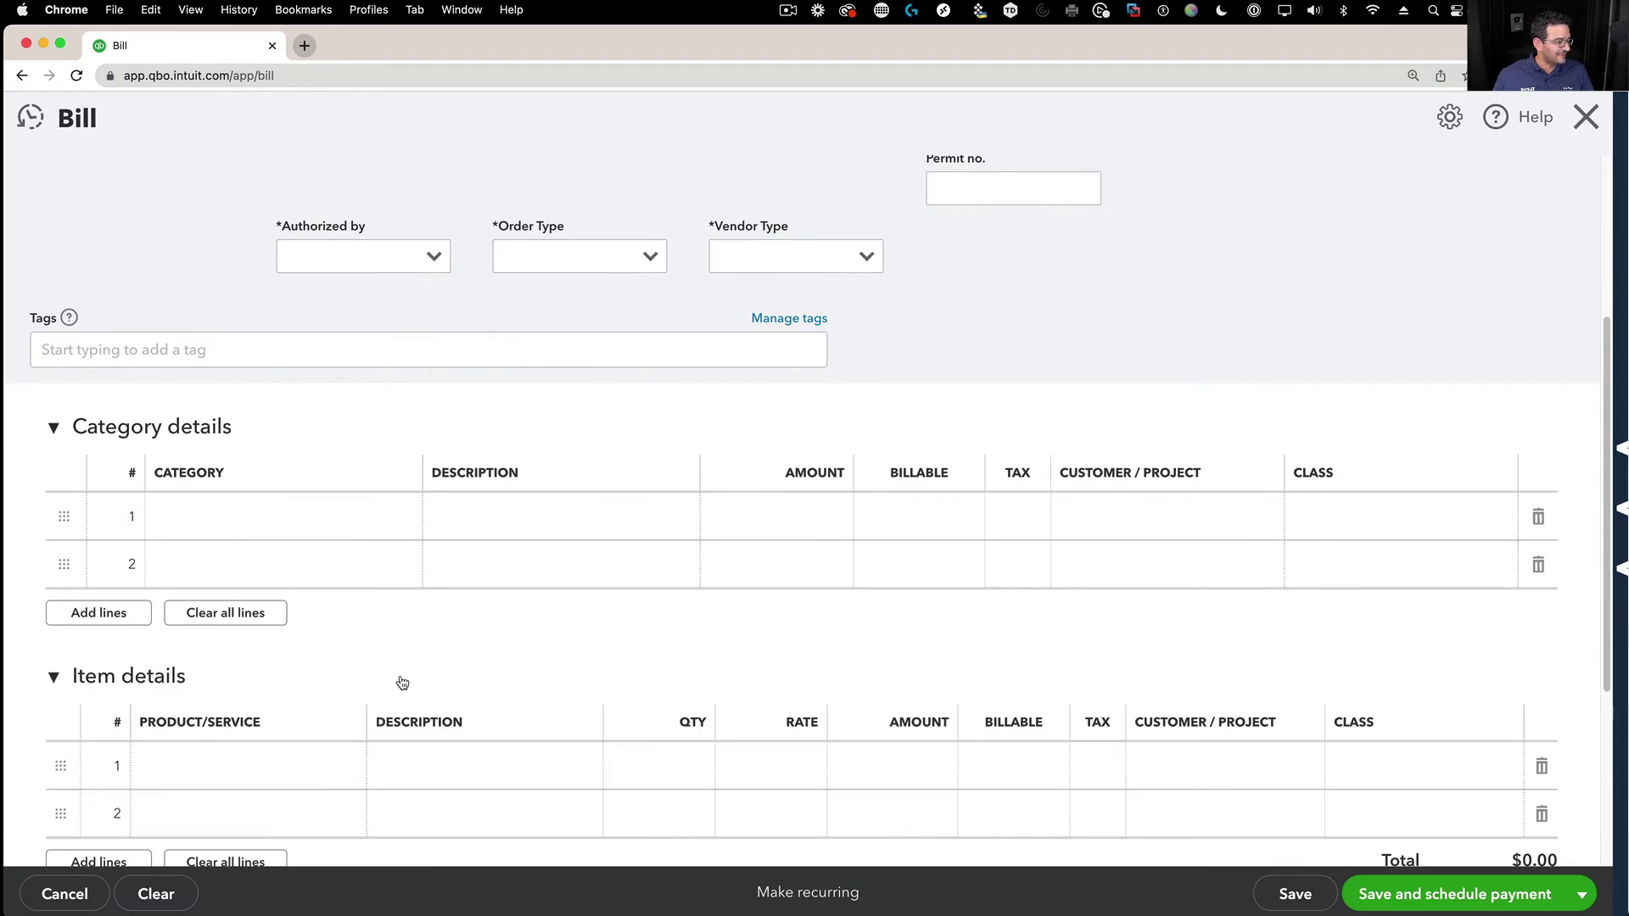
pyautogui.scroll(-5, 400, 679)
pyautogui.click(415, 451)
pyautogui.click(344, 444)
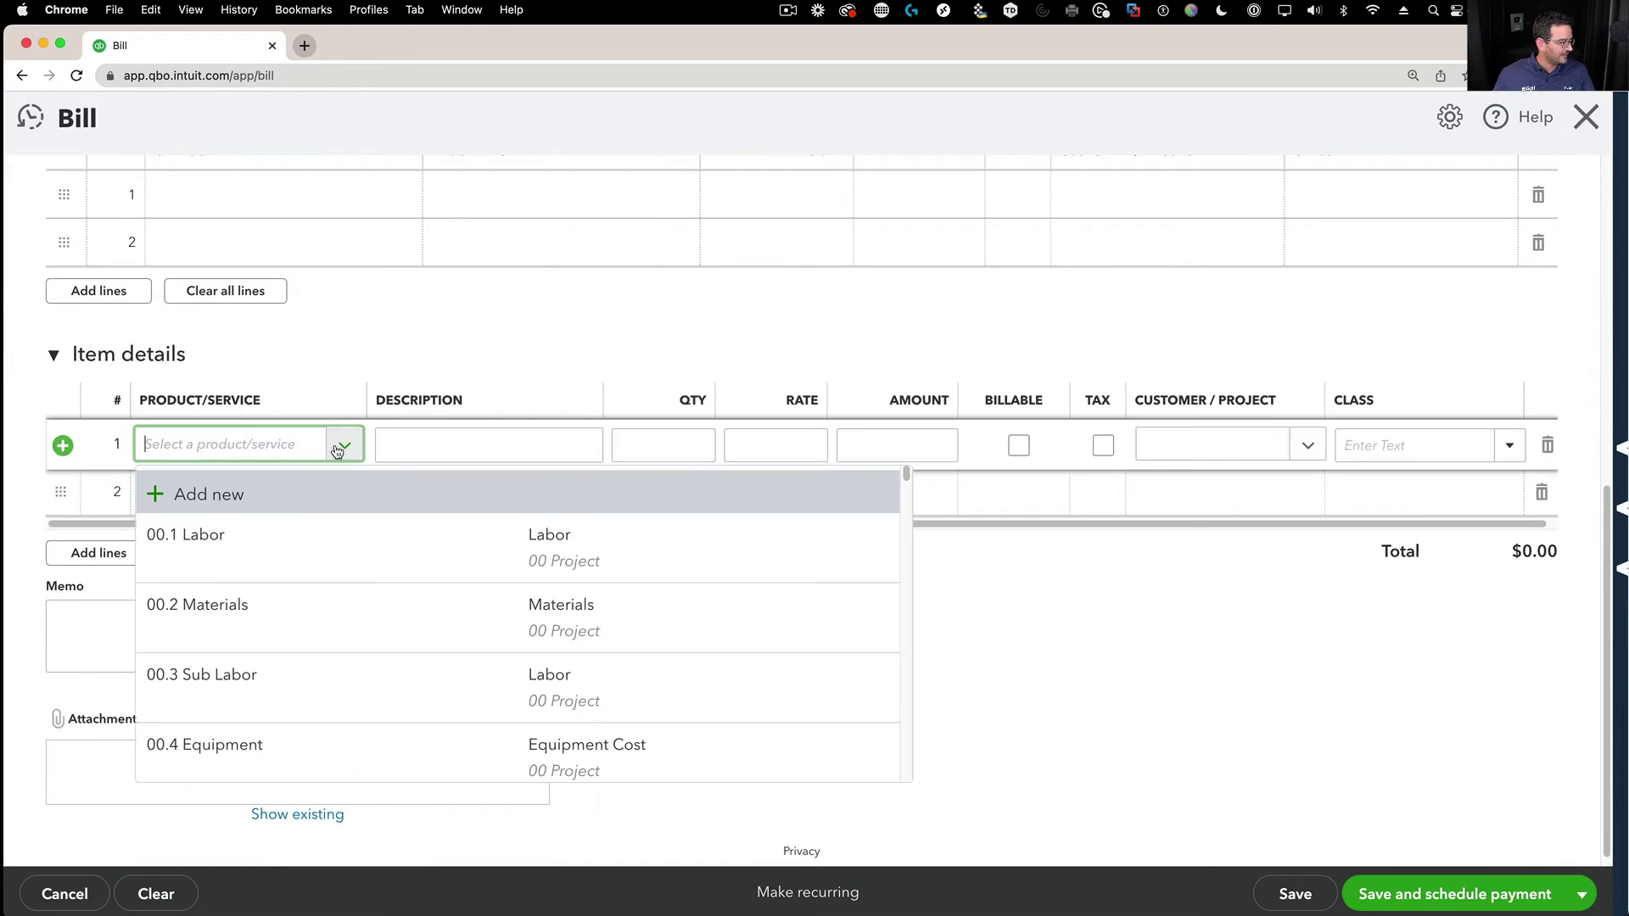
pyautogui.click(178, 764)
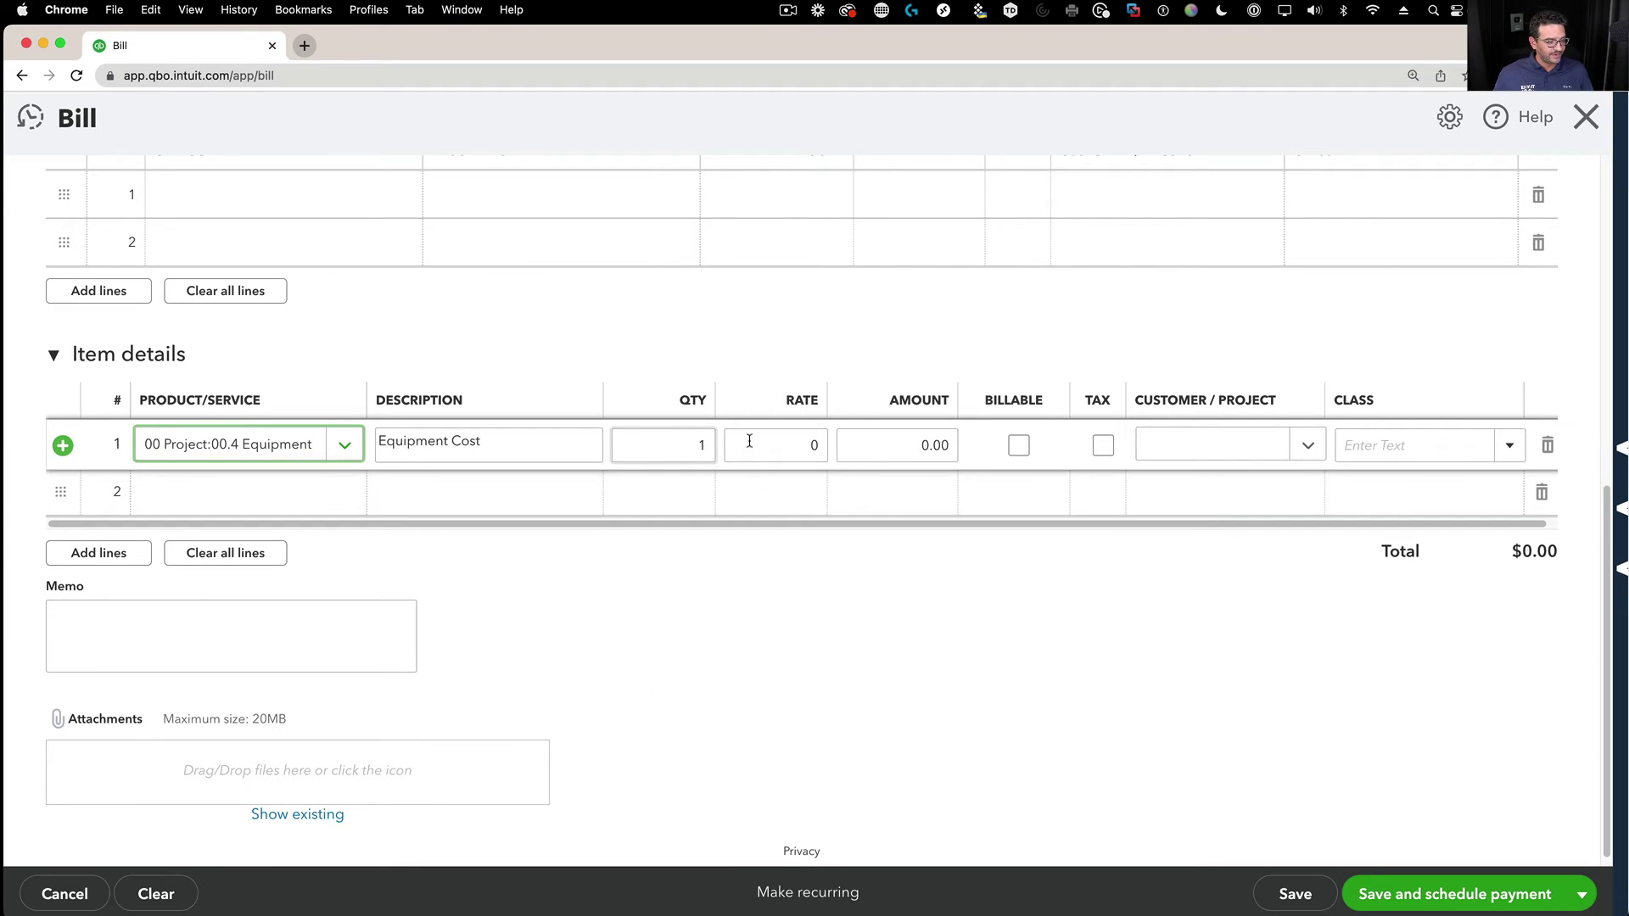
# Set the amount of the bill's 00.4 Equipment line to 2,500.
pyautogui.click(873, 444)
pyautogui.moveTo(874, 443); pyautogui.dragTo(960, 446)
pyautogui.write('2500')
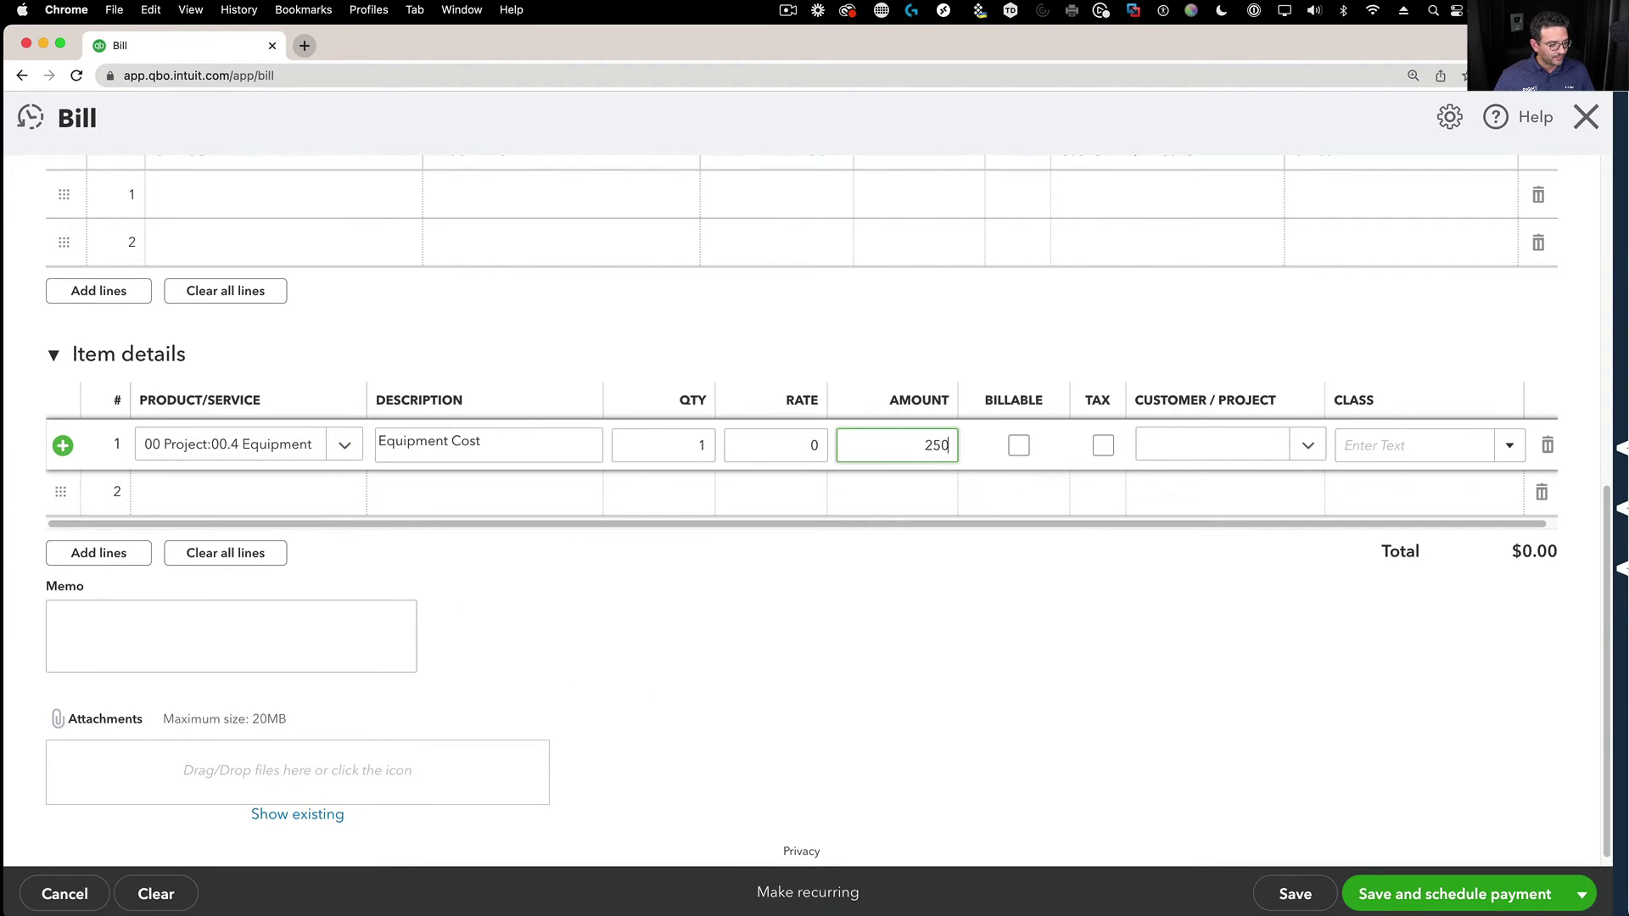
pyautogui.press('Tab')
# Assign the equipment line to AAA Construction's Project ABC, save the bill and return to the Estimates vs. Actuals report.
pyautogui.scroll(6, 445, 428)
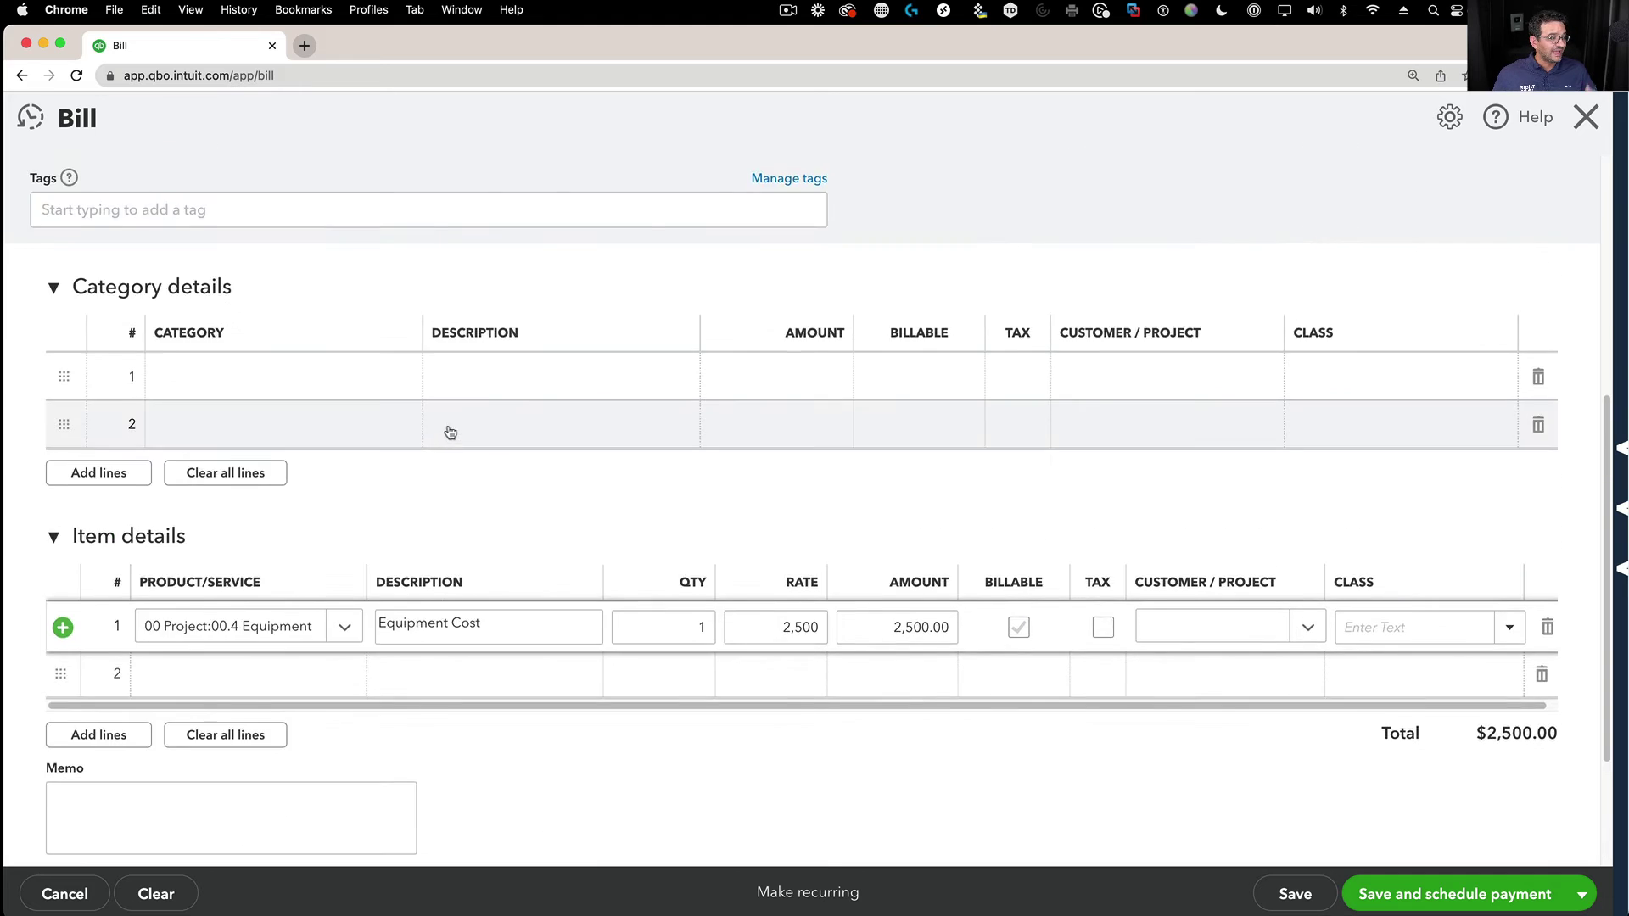
pyautogui.scroll(-6, 1117, 650)
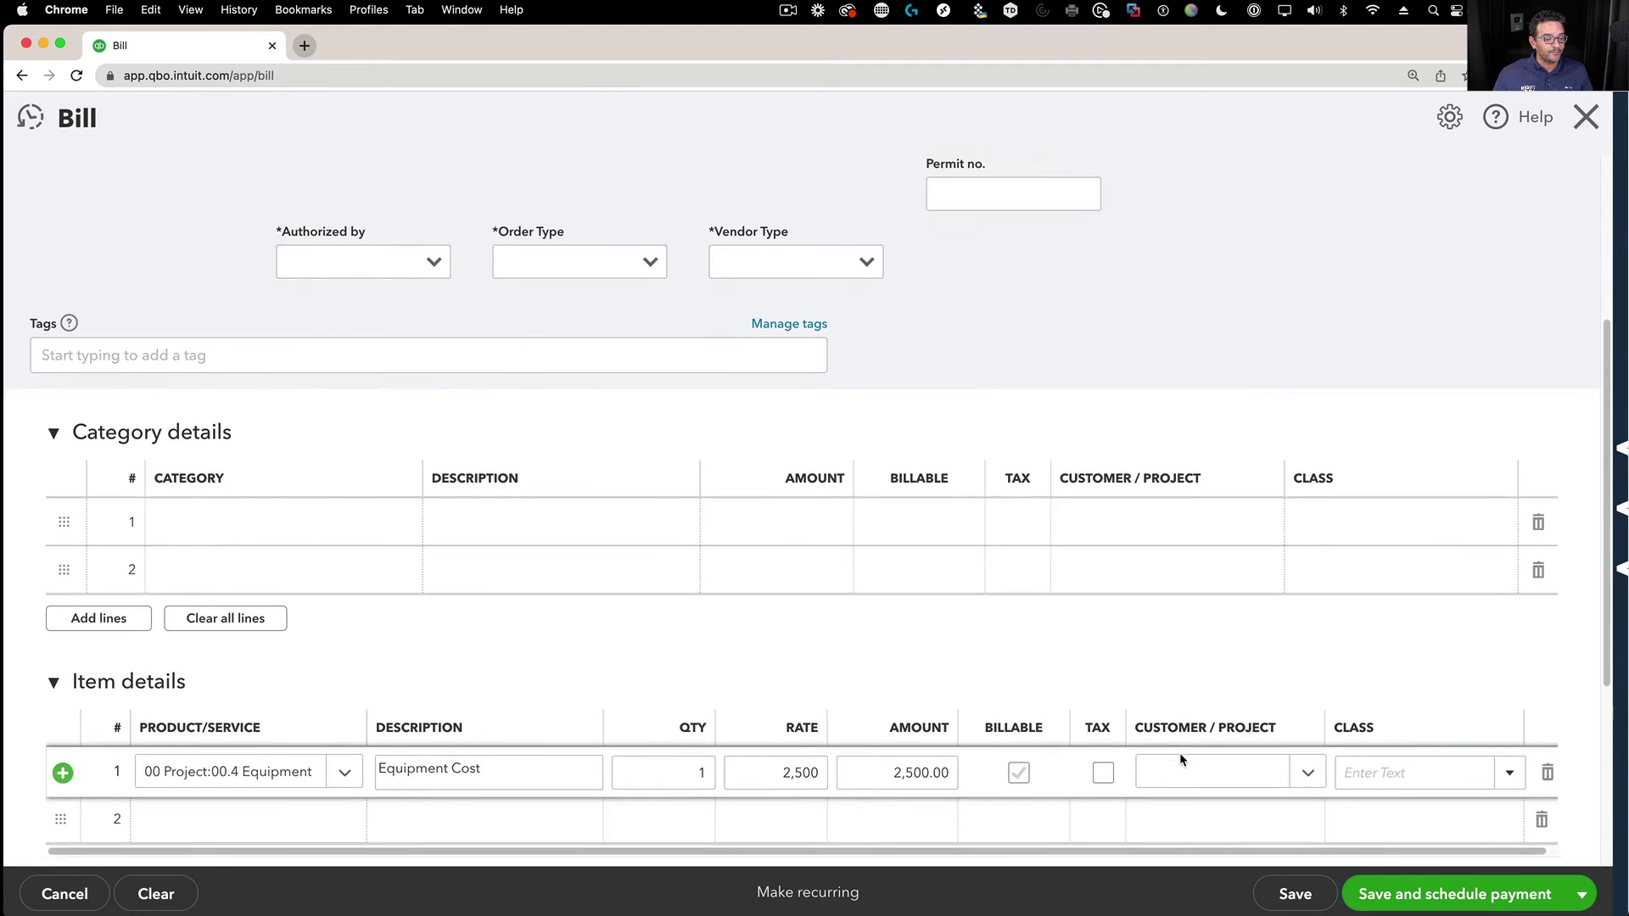
pyautogui.click(1203, 468)
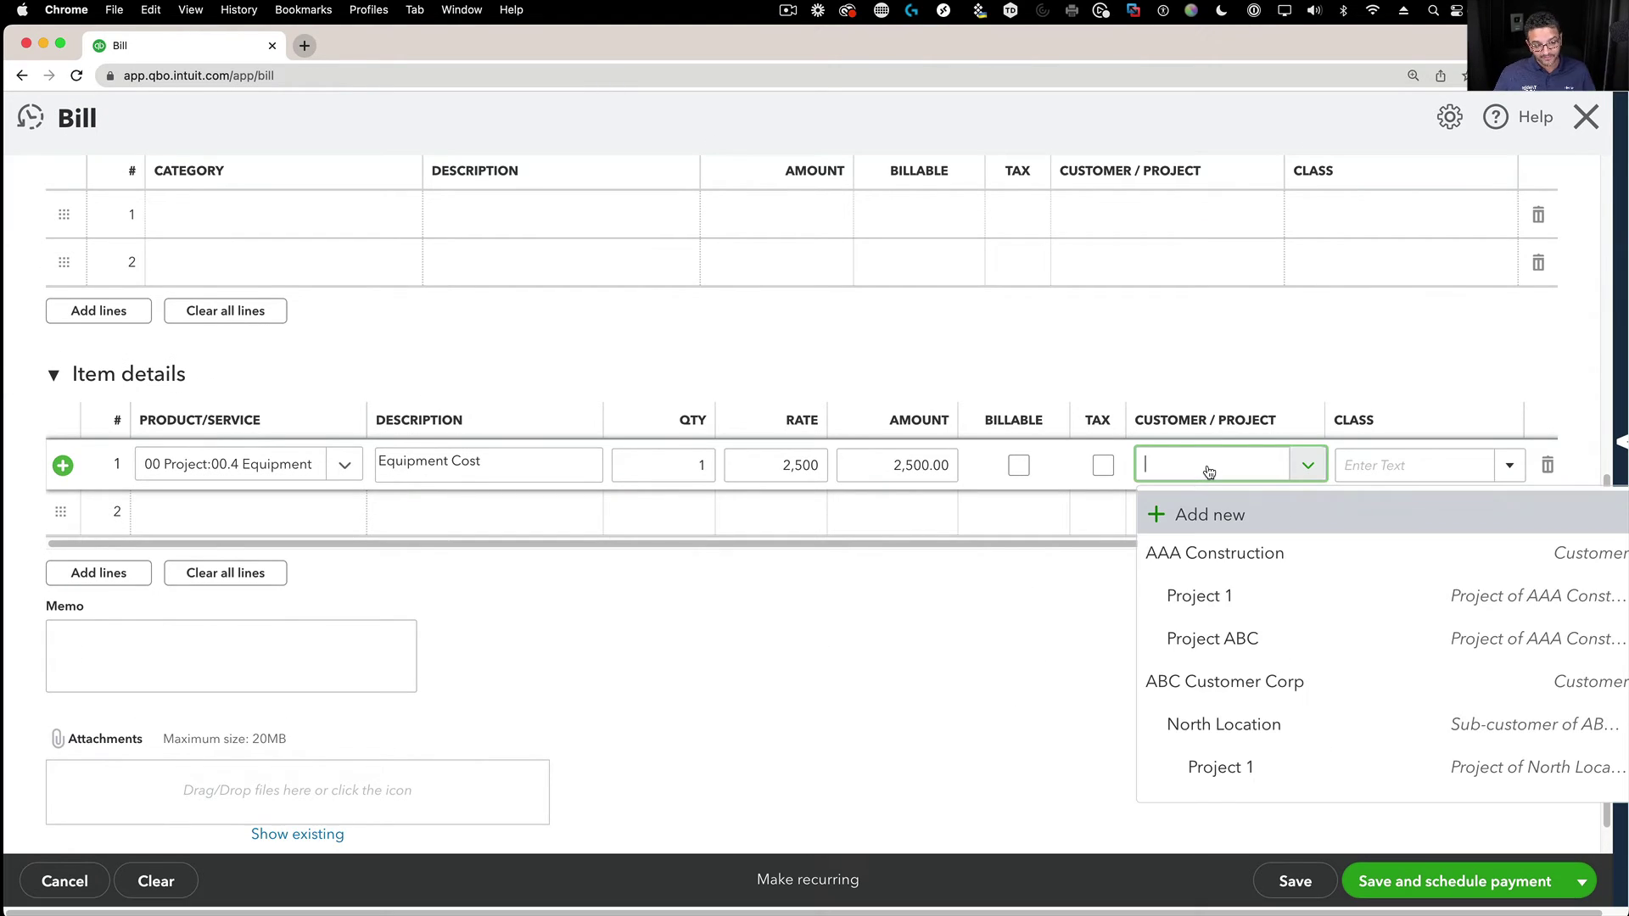
pyautogui.click(1222, 640)
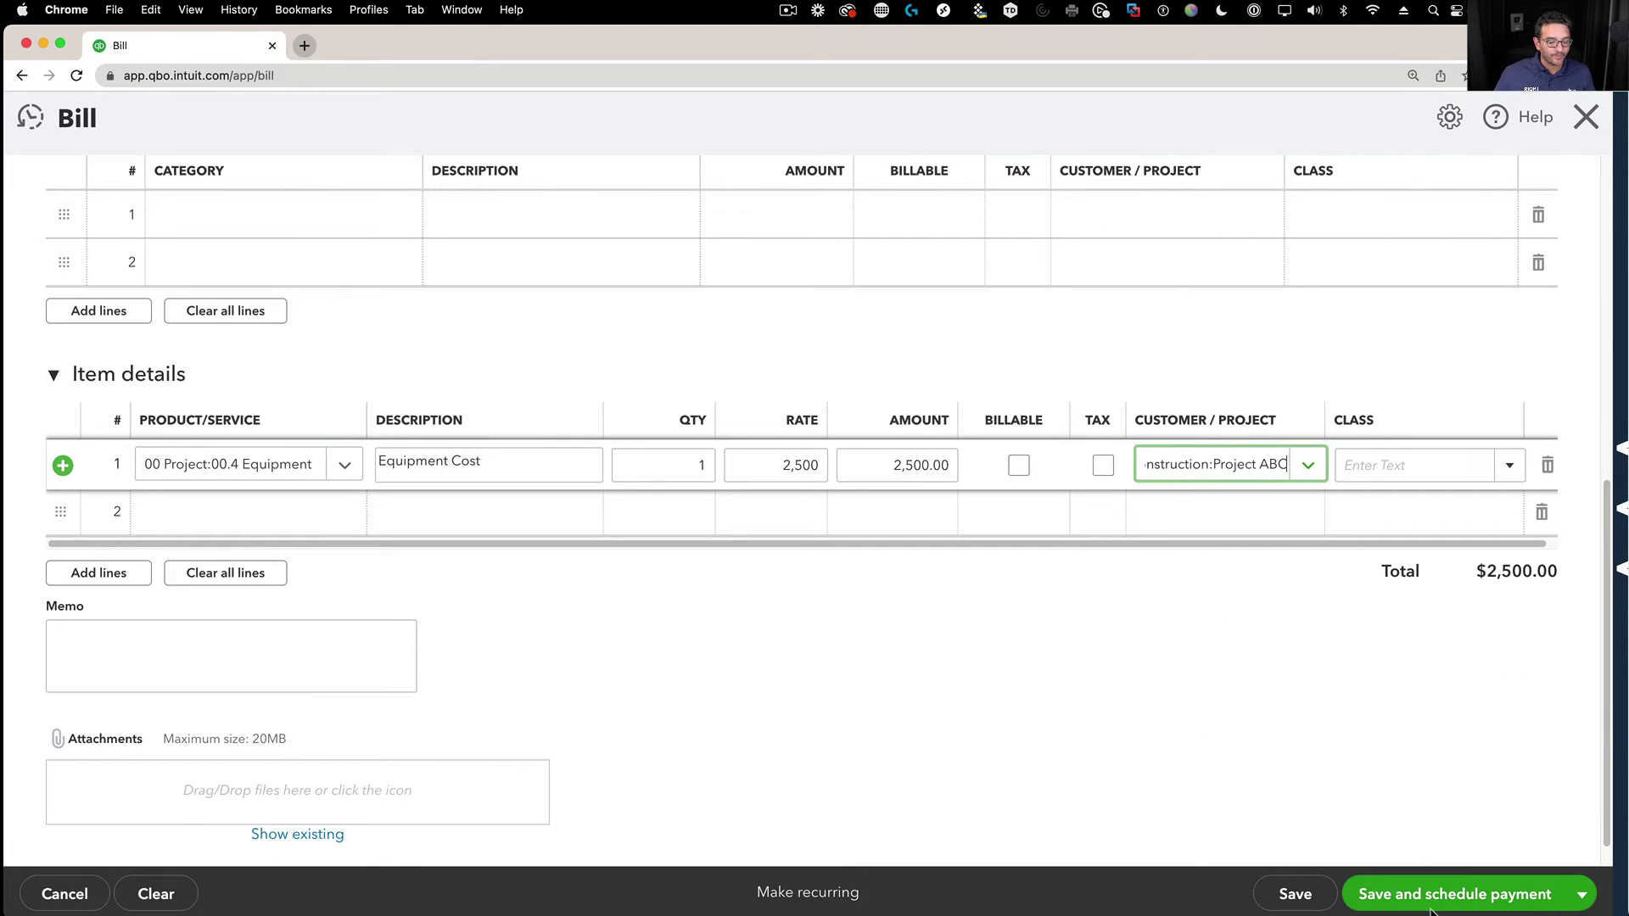
pyautogui.click(1296, 894)
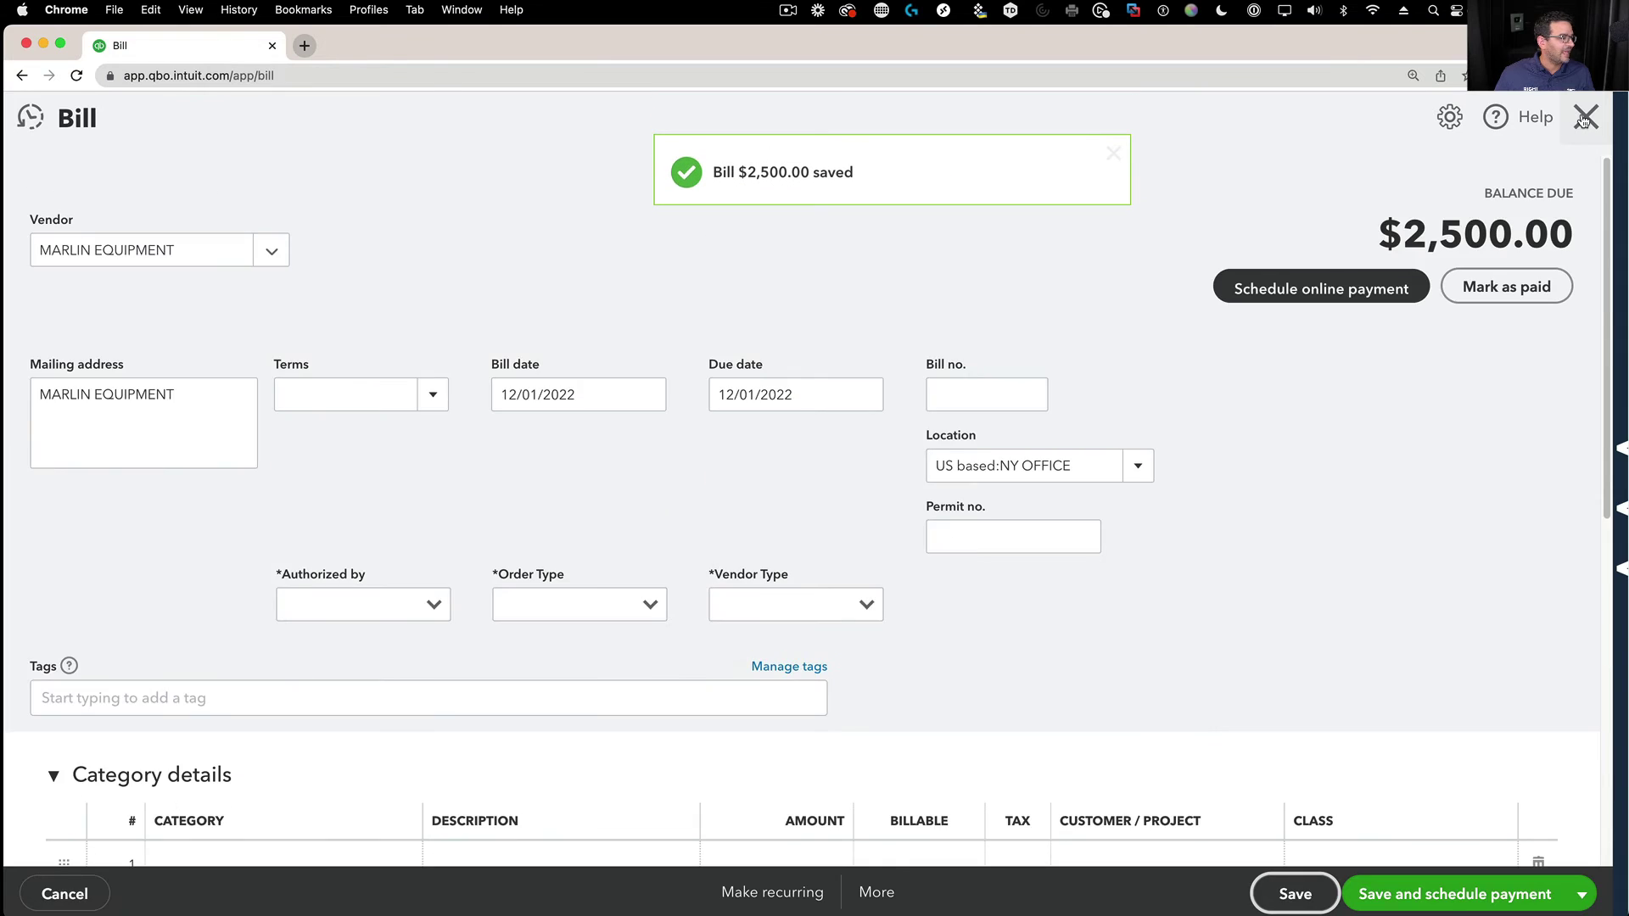
pyautogui.click(1583, 118)
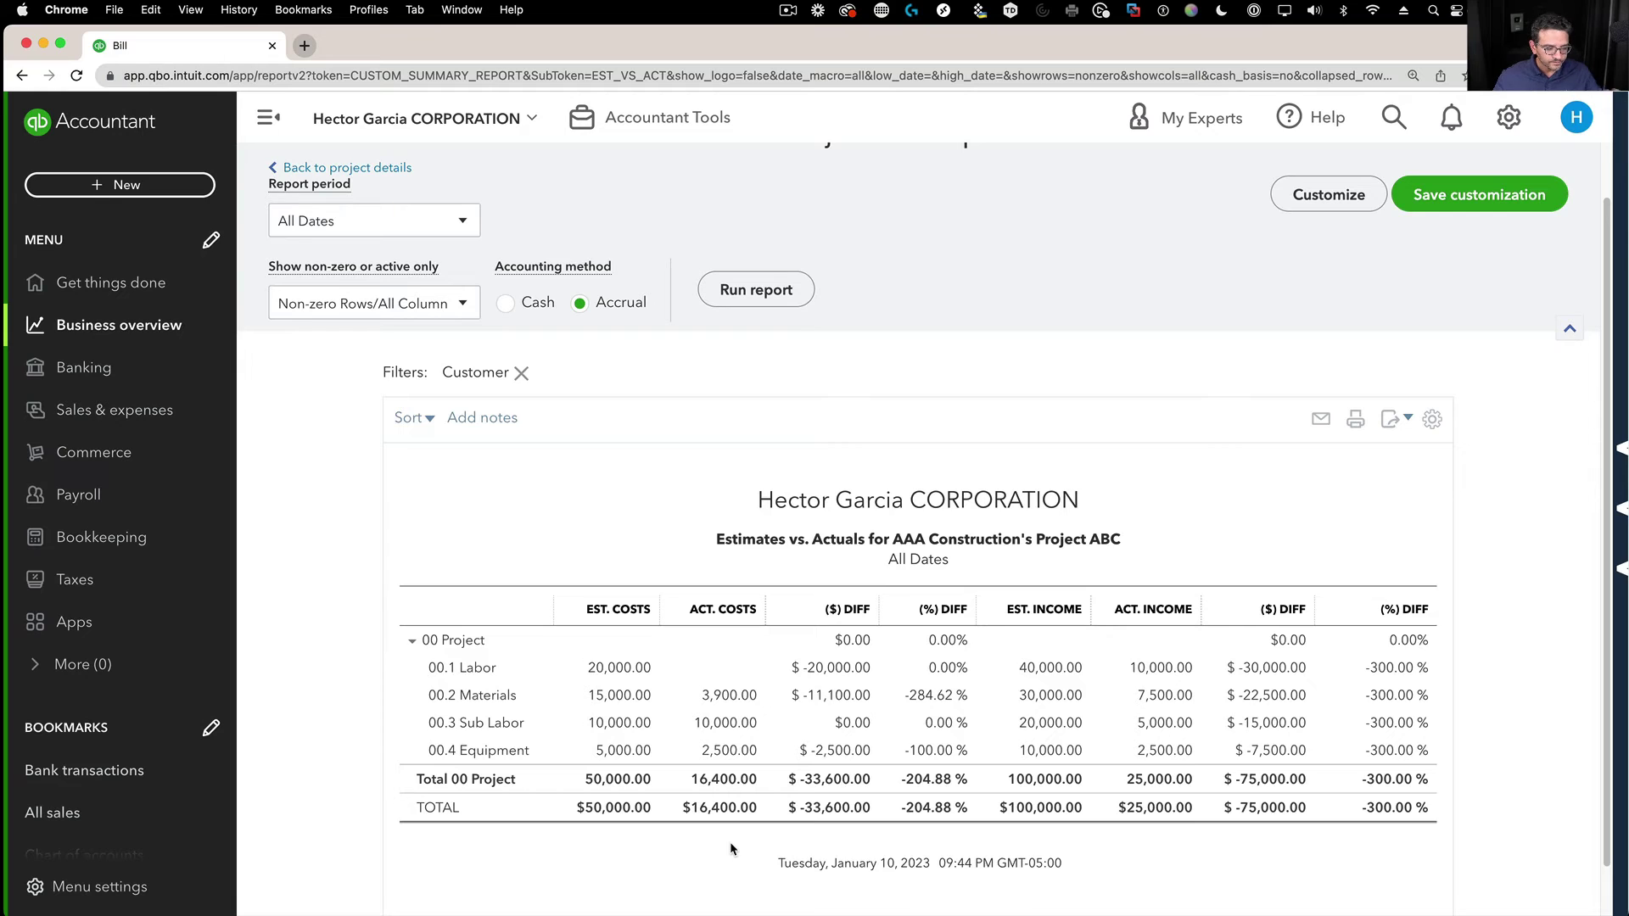
# Export the Estimates vs. Actuals report to Excel and open the downloaded workbook.
pyautogui.scroll(-1, 730, 842)
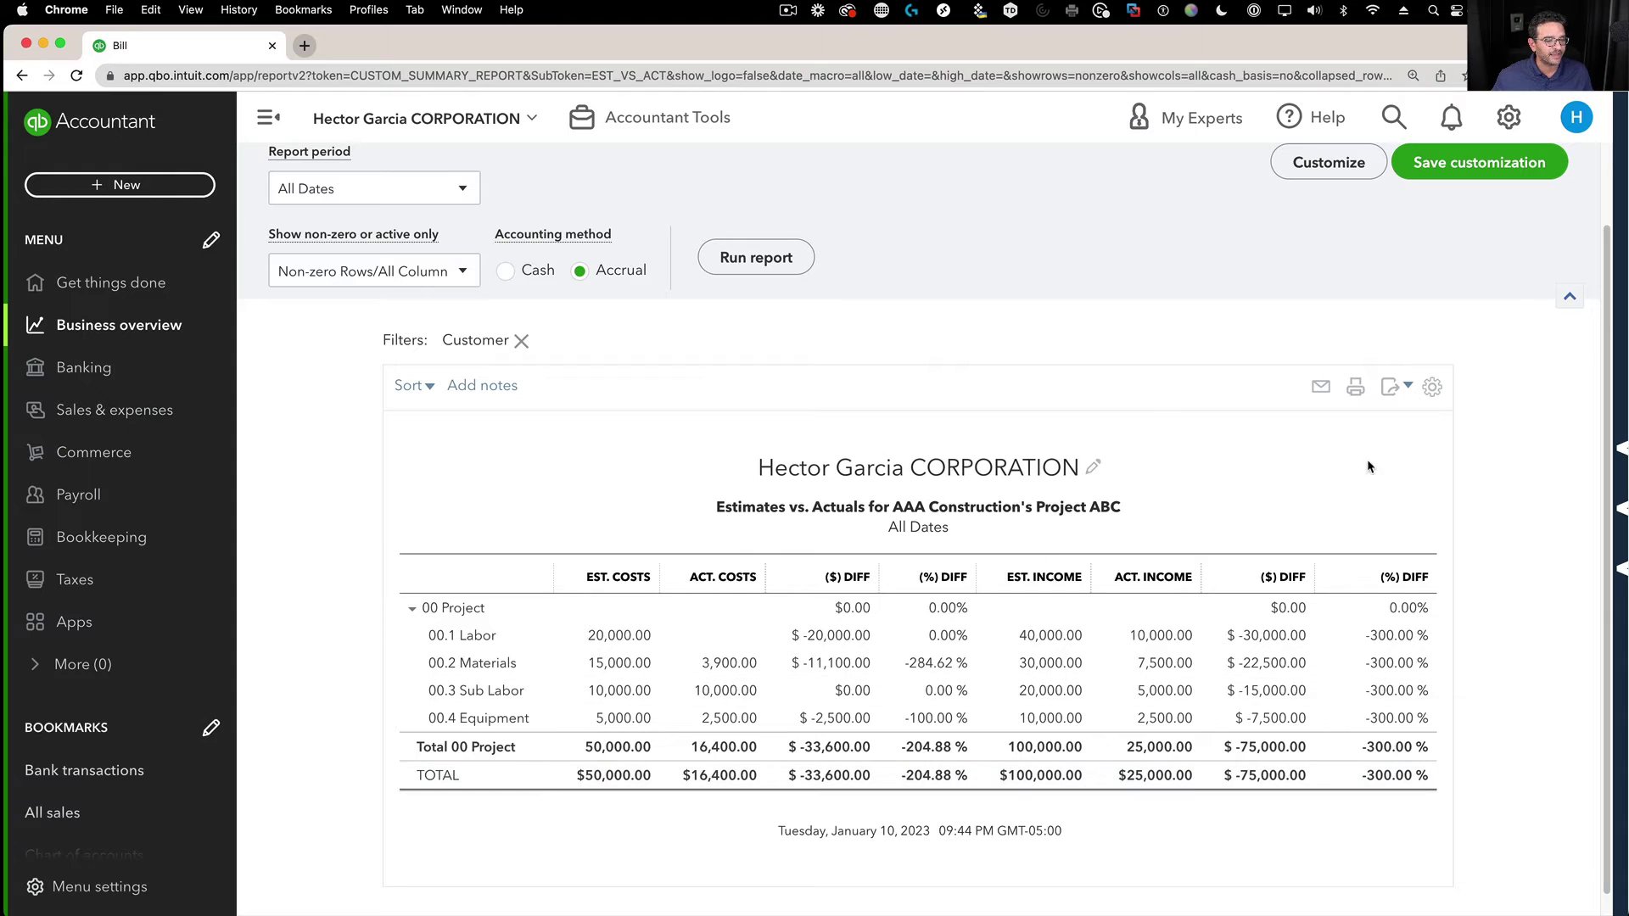
pyautogui.click(1405, 390)
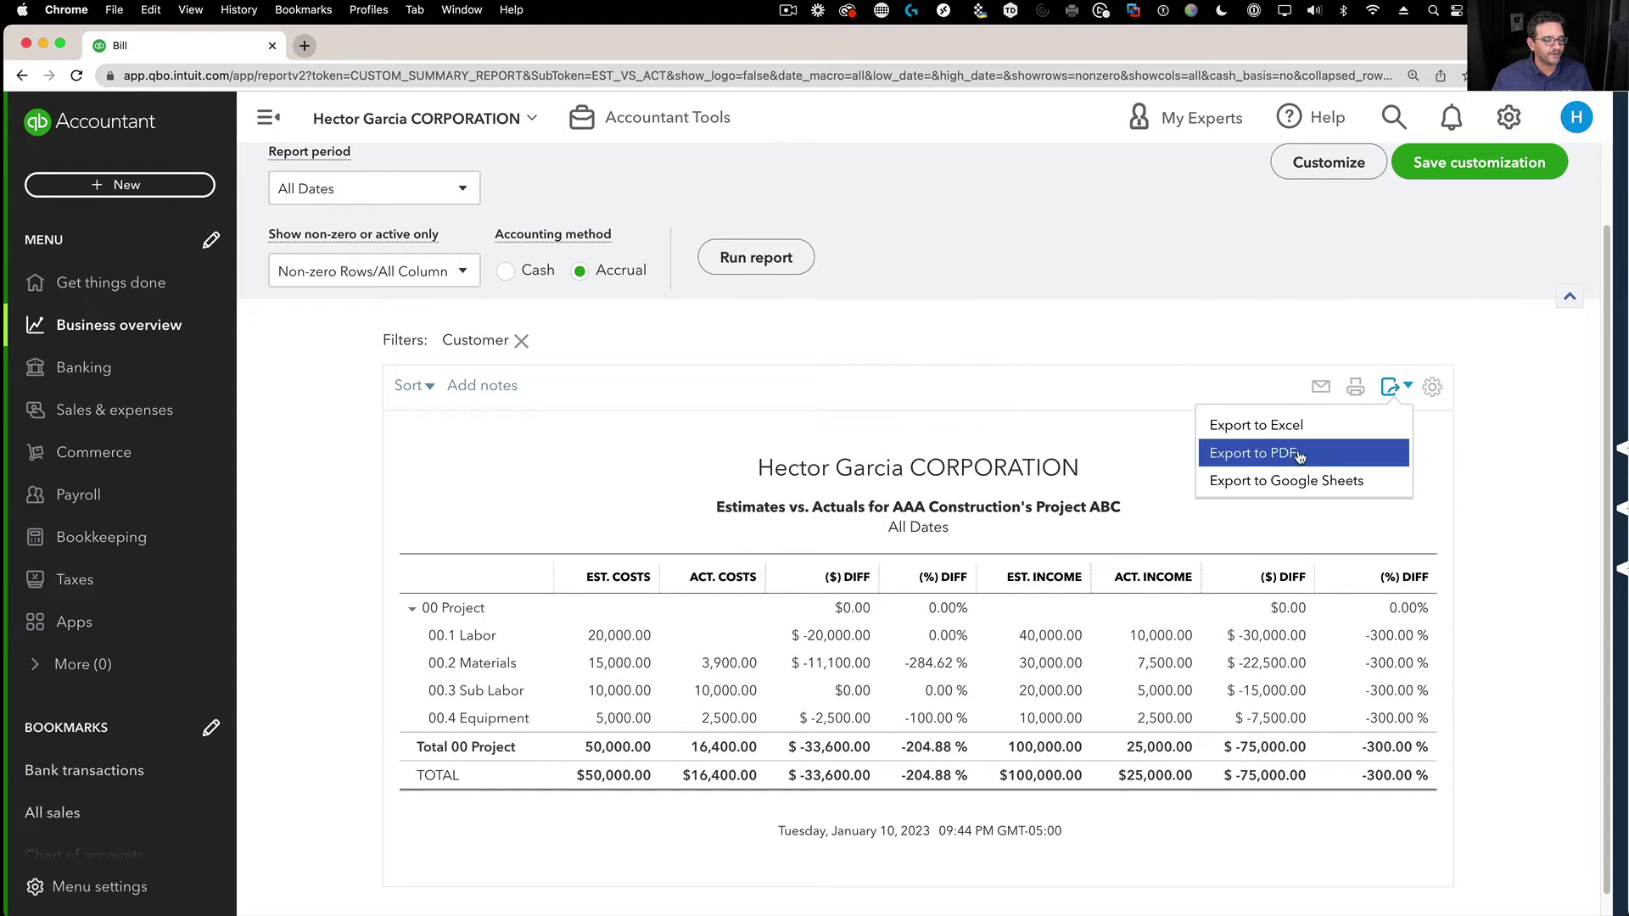
pyautogui.click(1269, 425)
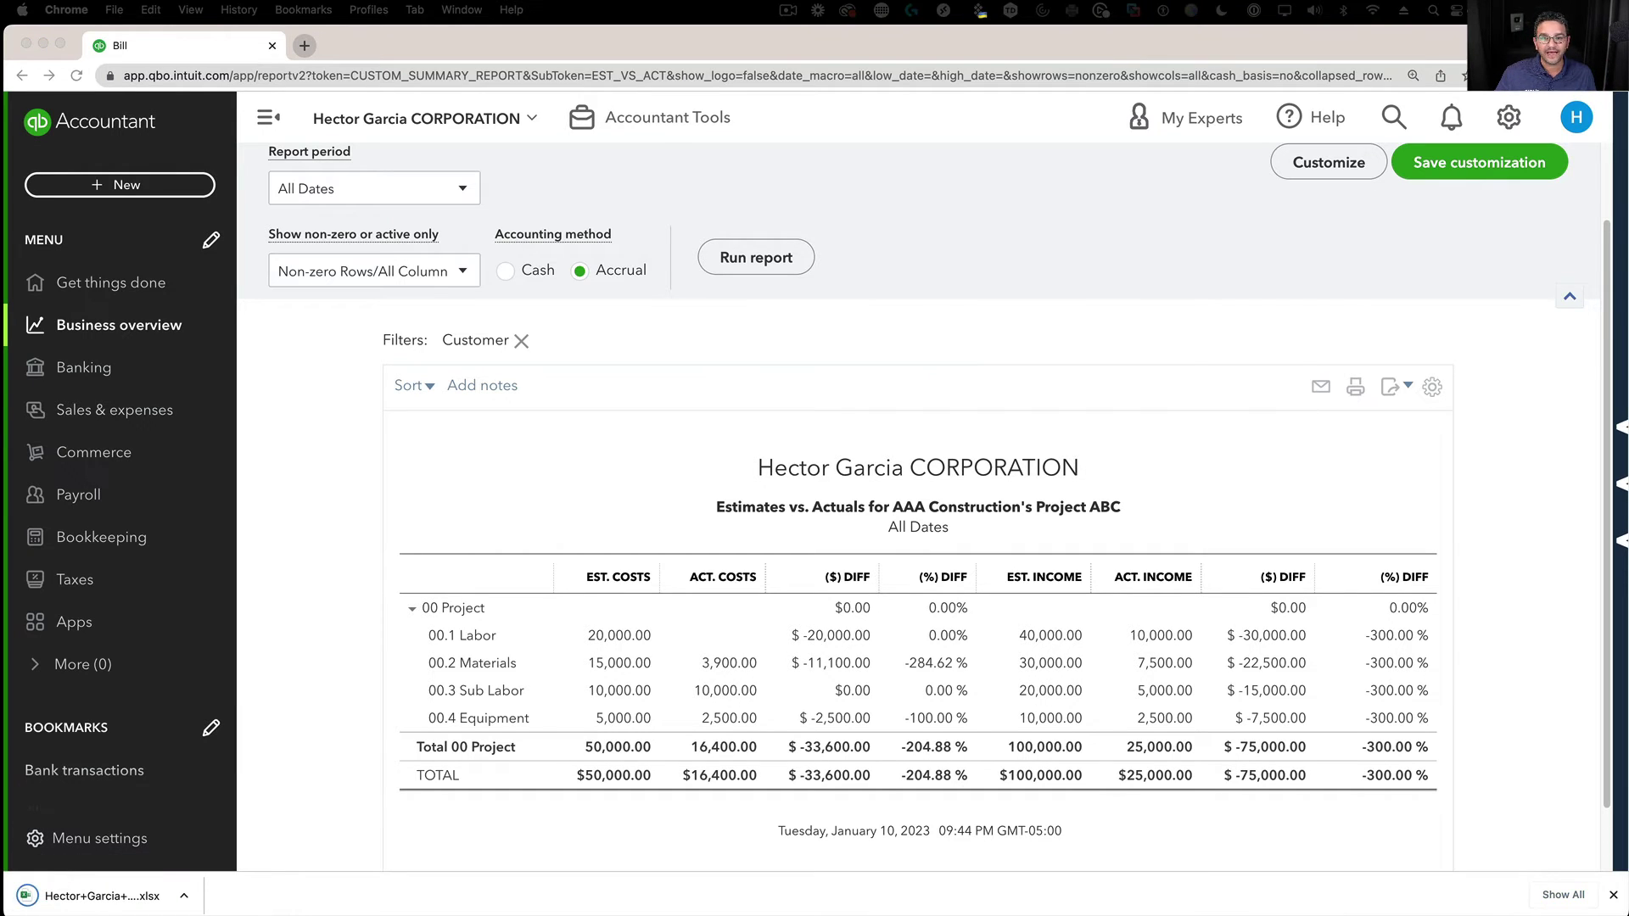
pyautogui.click(75, 910)
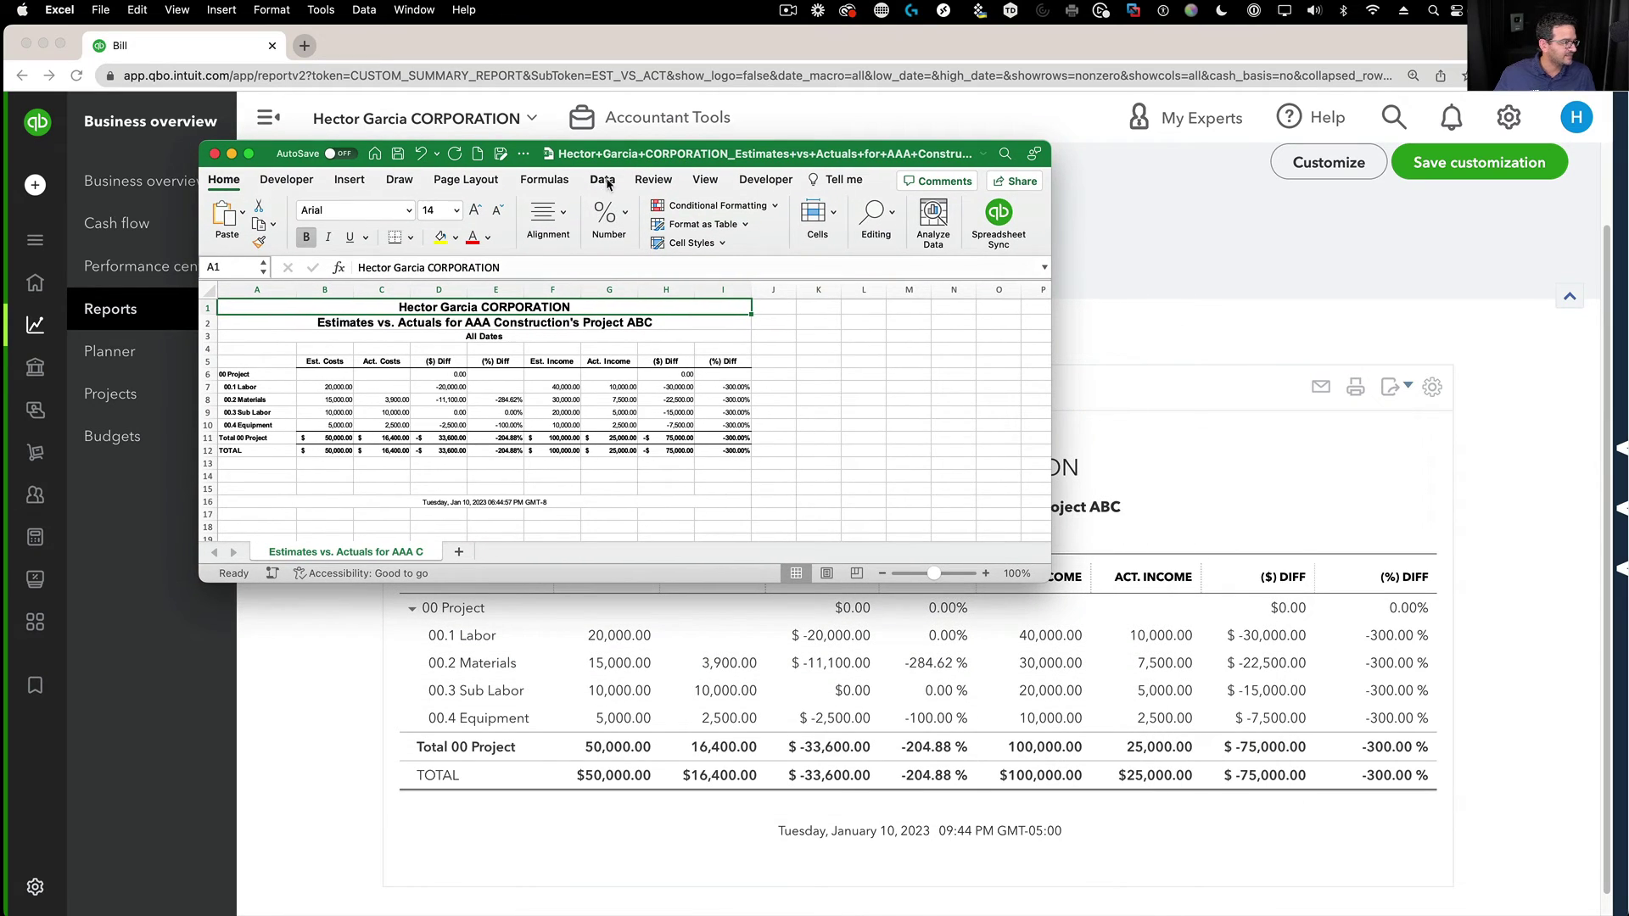
# Set the worksheet zoom to 200% and enlarge the workbook window to show all report columns.
pyautogui.click(705, 179)
pyautogui.click(647, 211)
pyautogui.click(594, 239)
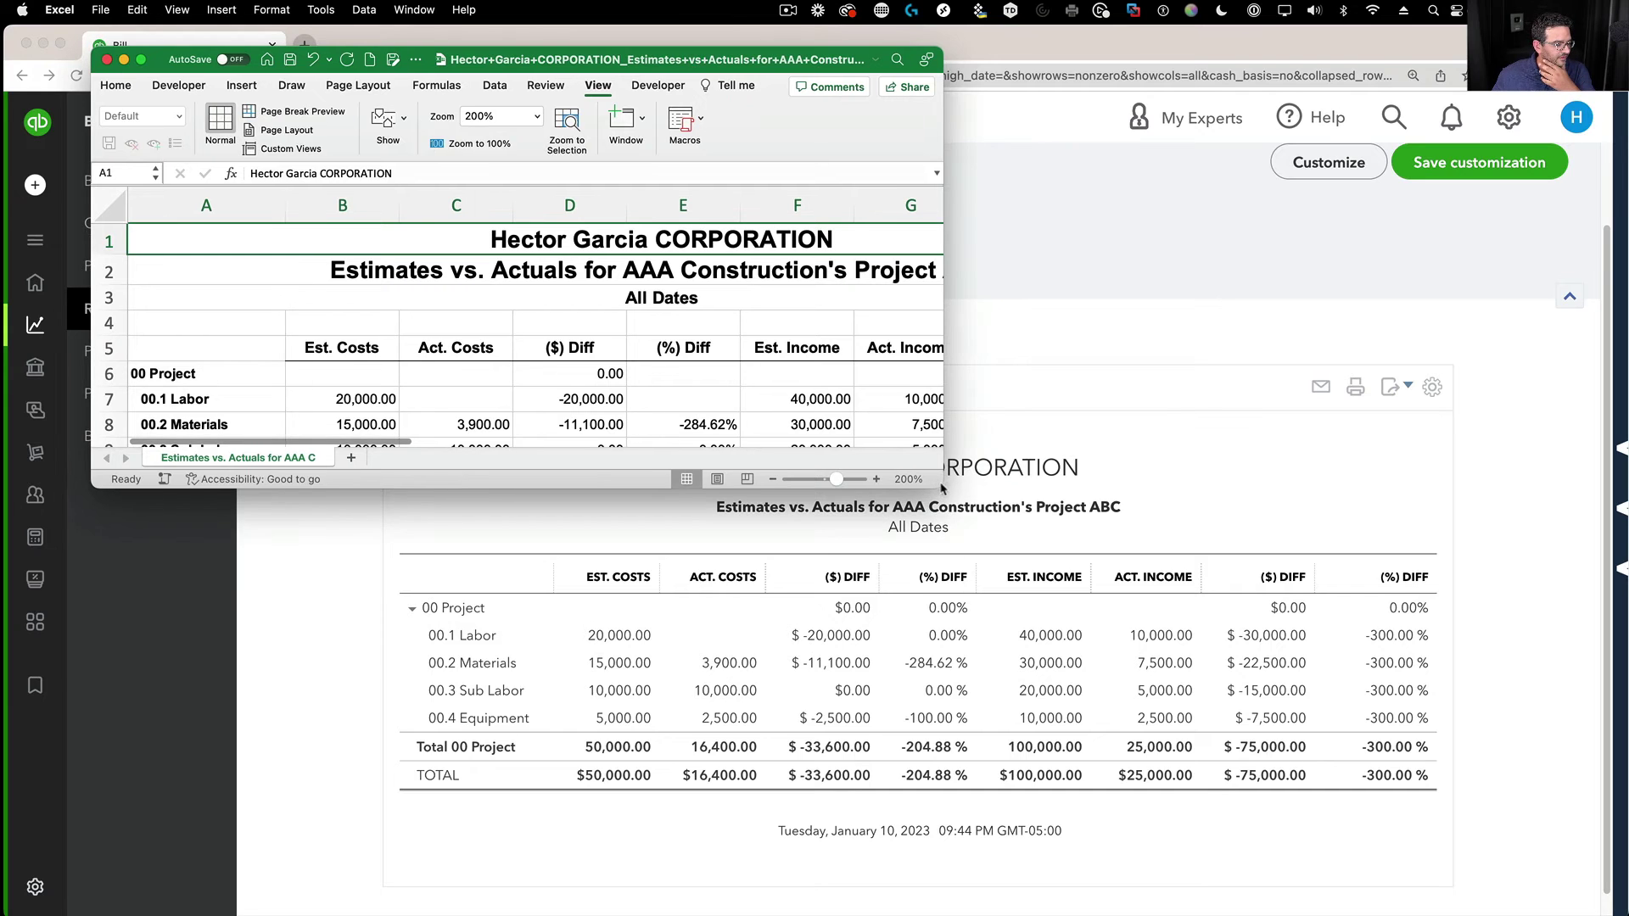
pyautogui.moveTo(942, 489); pyautogui.dragTo(1508, 846)
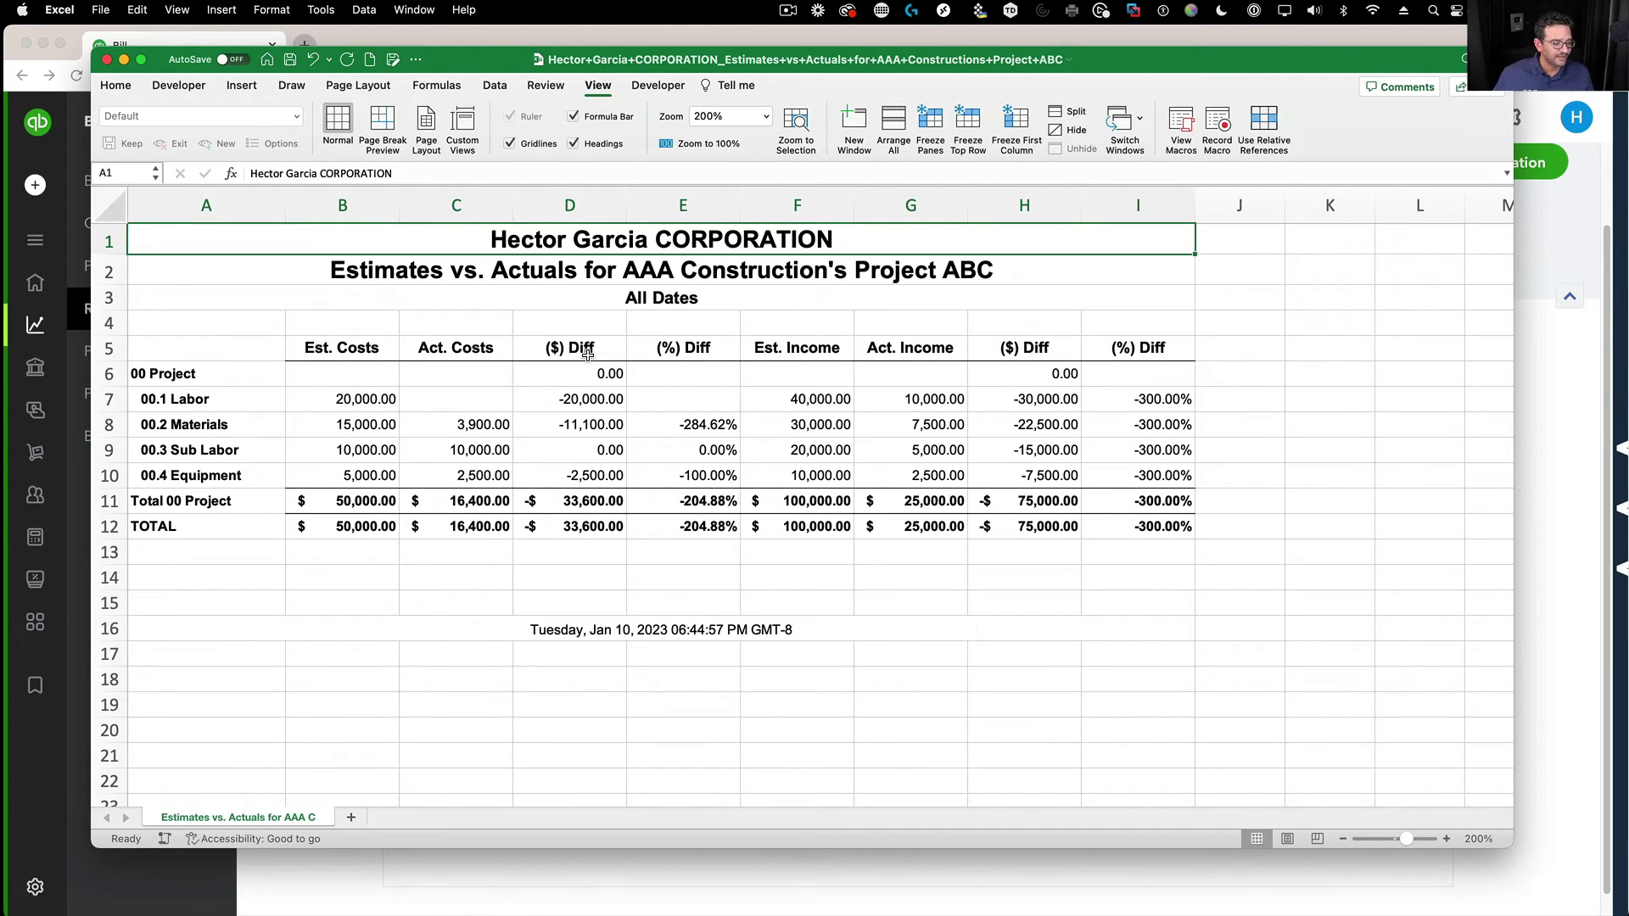
# Hide column D, the ($) Diff column of the costs section.
pyautogui.click(596, 208)
pyautogui.rightClick(596, 208)
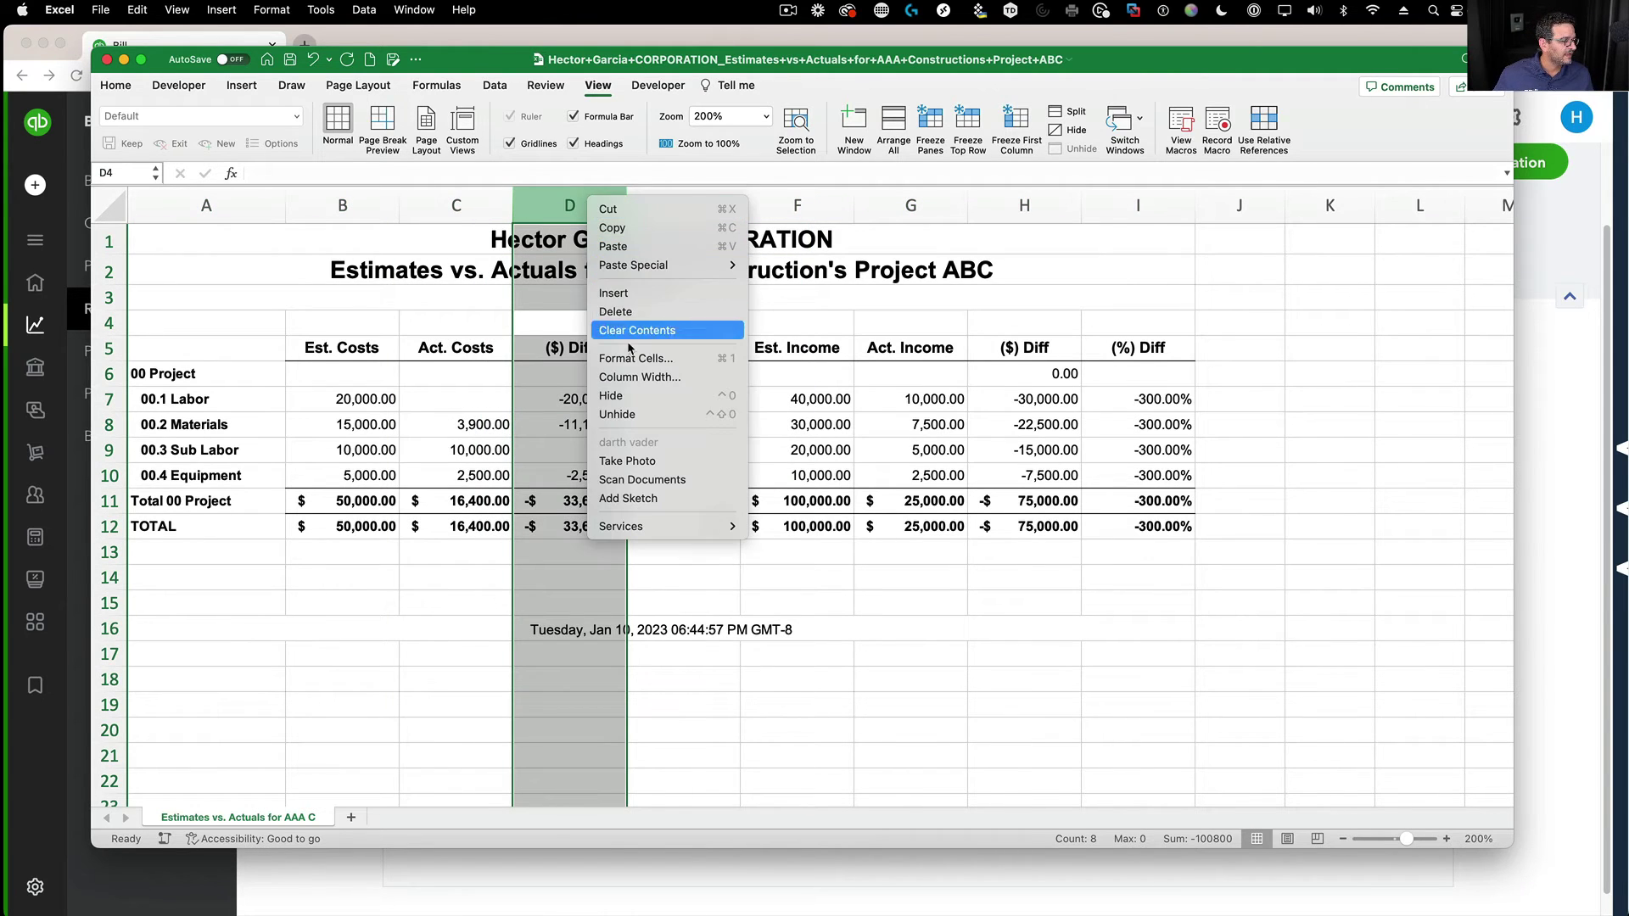
pyautogui.click(726, 605)
pyautogui.click(725, 606)
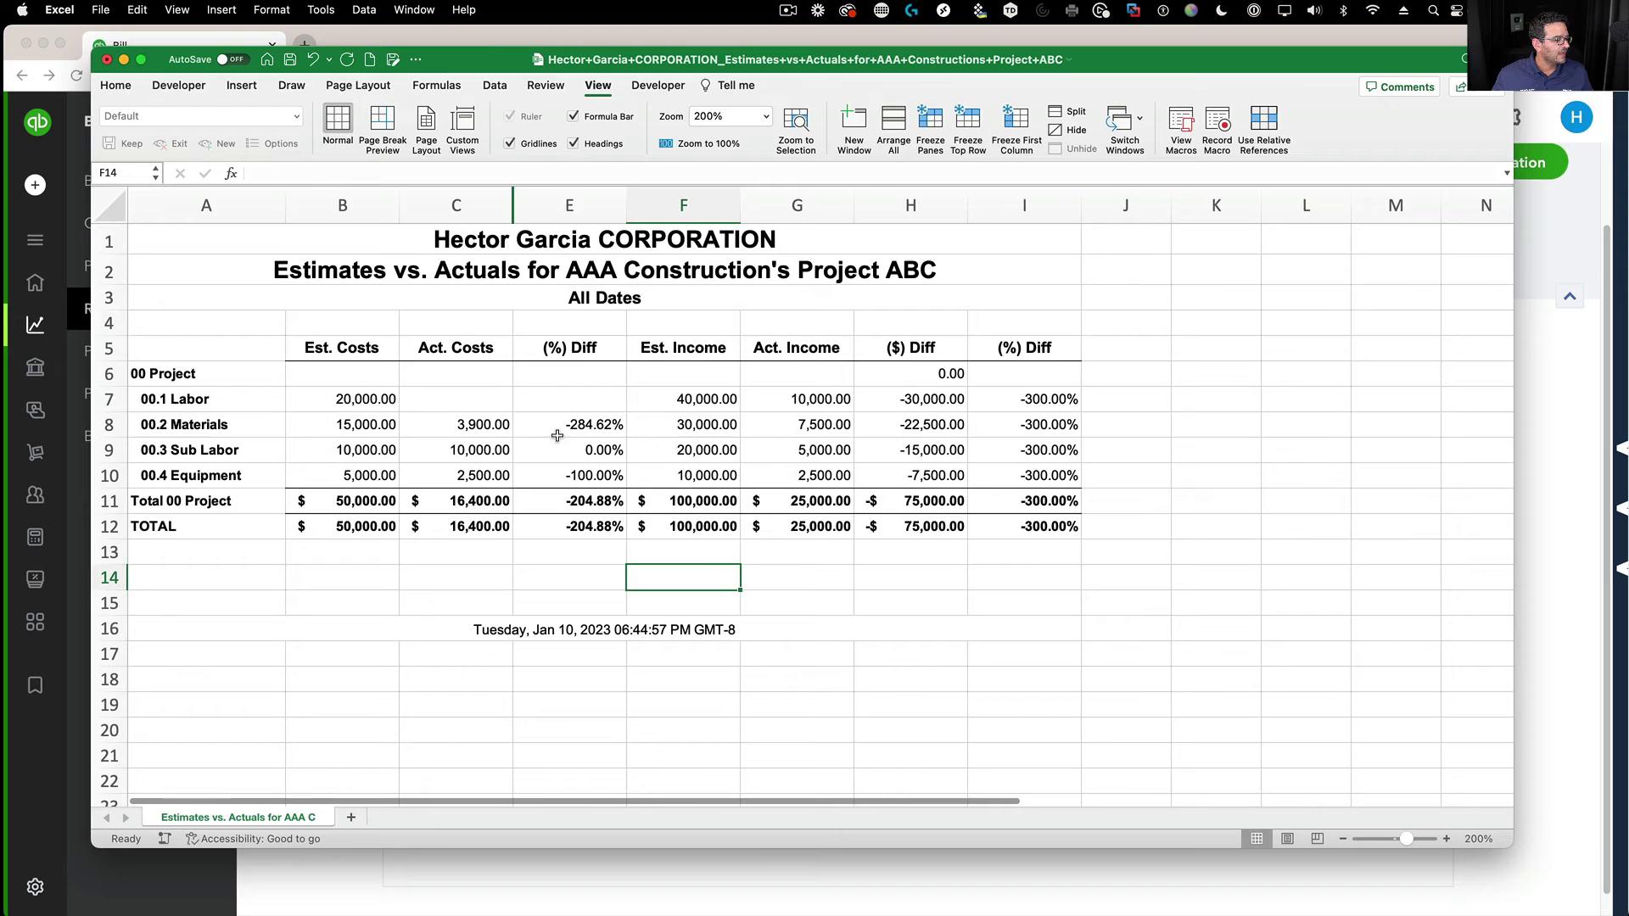
# Clear the (%) Diff values in cells E8 through E11 of the costs section.
pyautogui.click(600, 426)
pyautogui.press('Delete')
pyautogui.click(599, 450)
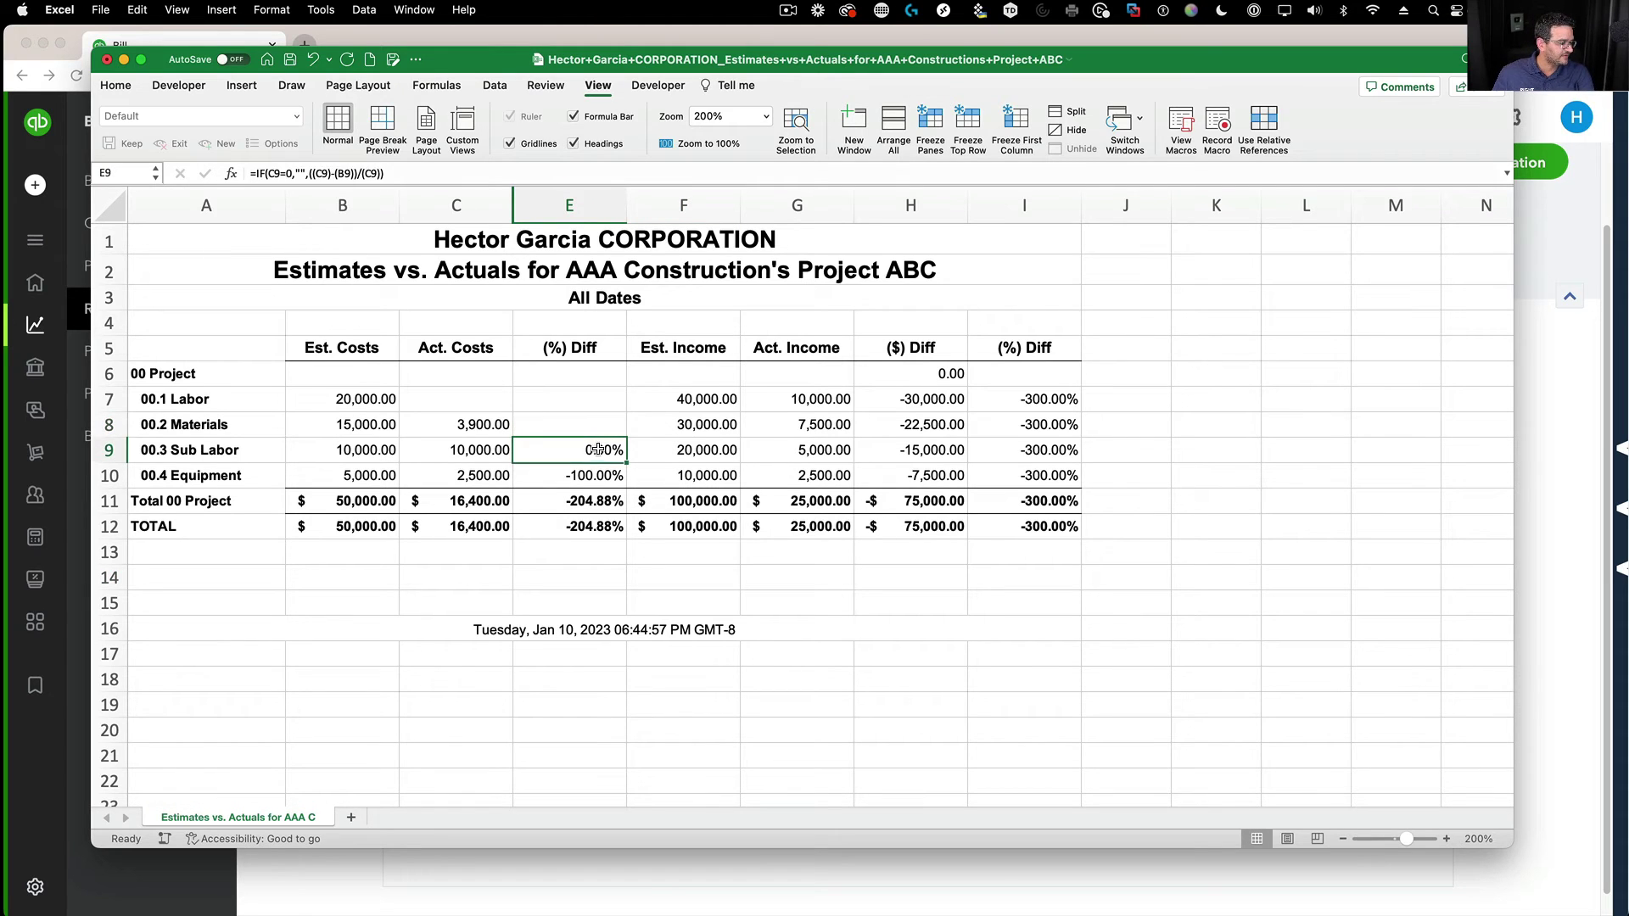
pyautogui.press('Delete')
pyautogui.click(590, 475)
pyautogui.press('Delete')
pyautogui.click(591, 502)
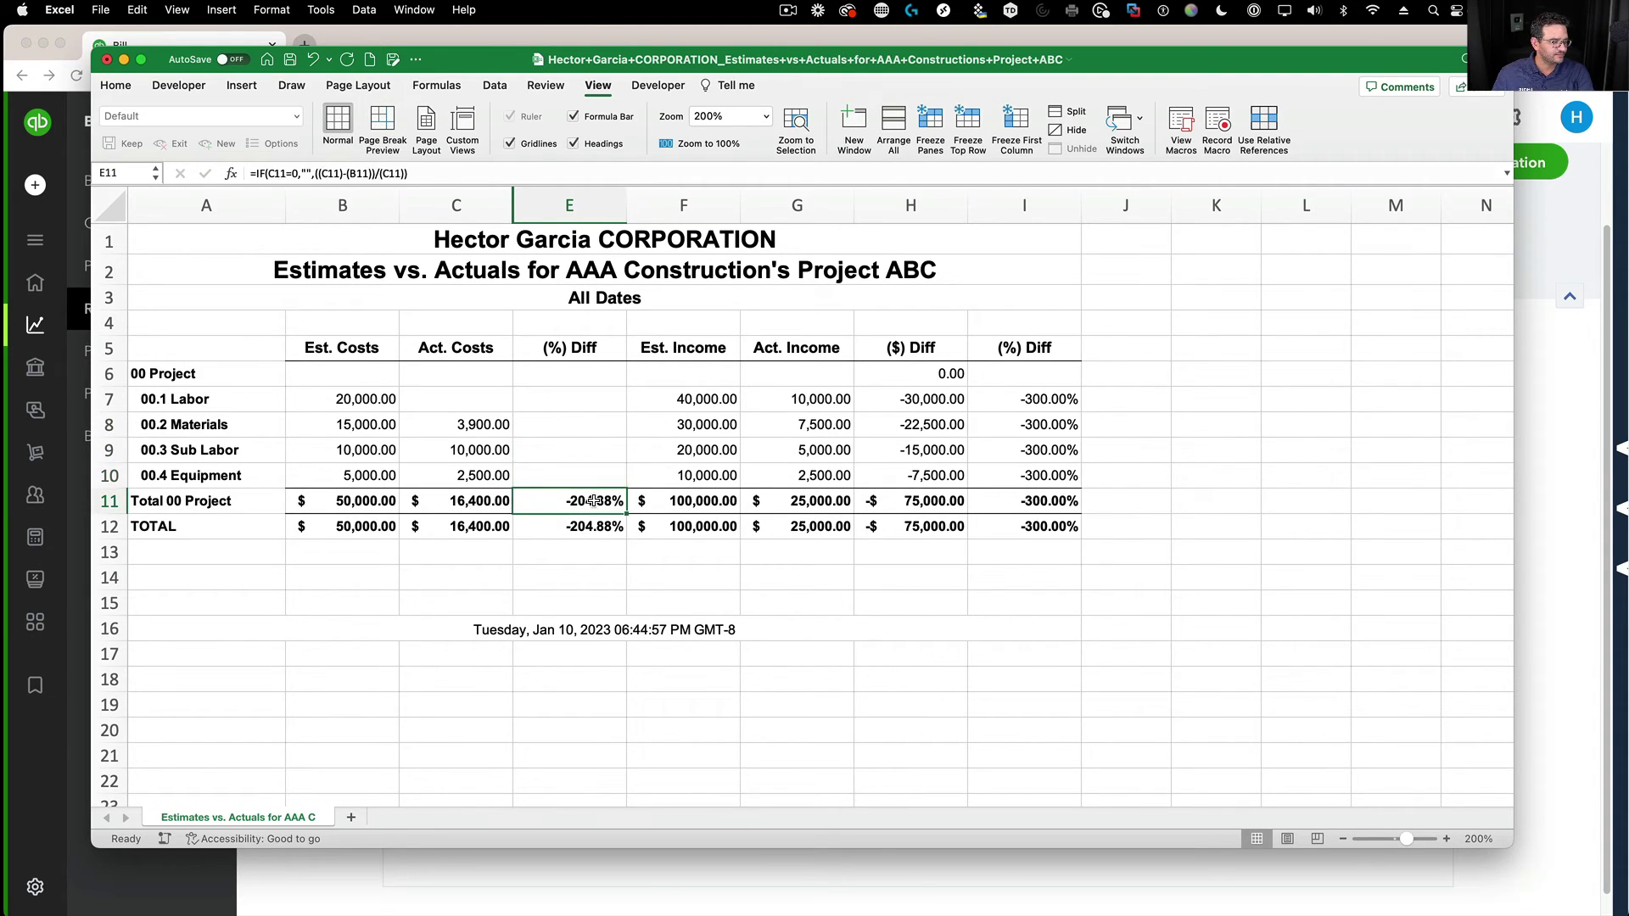
pyautogui.press('Delete')
pyautogui.click(591, 567)
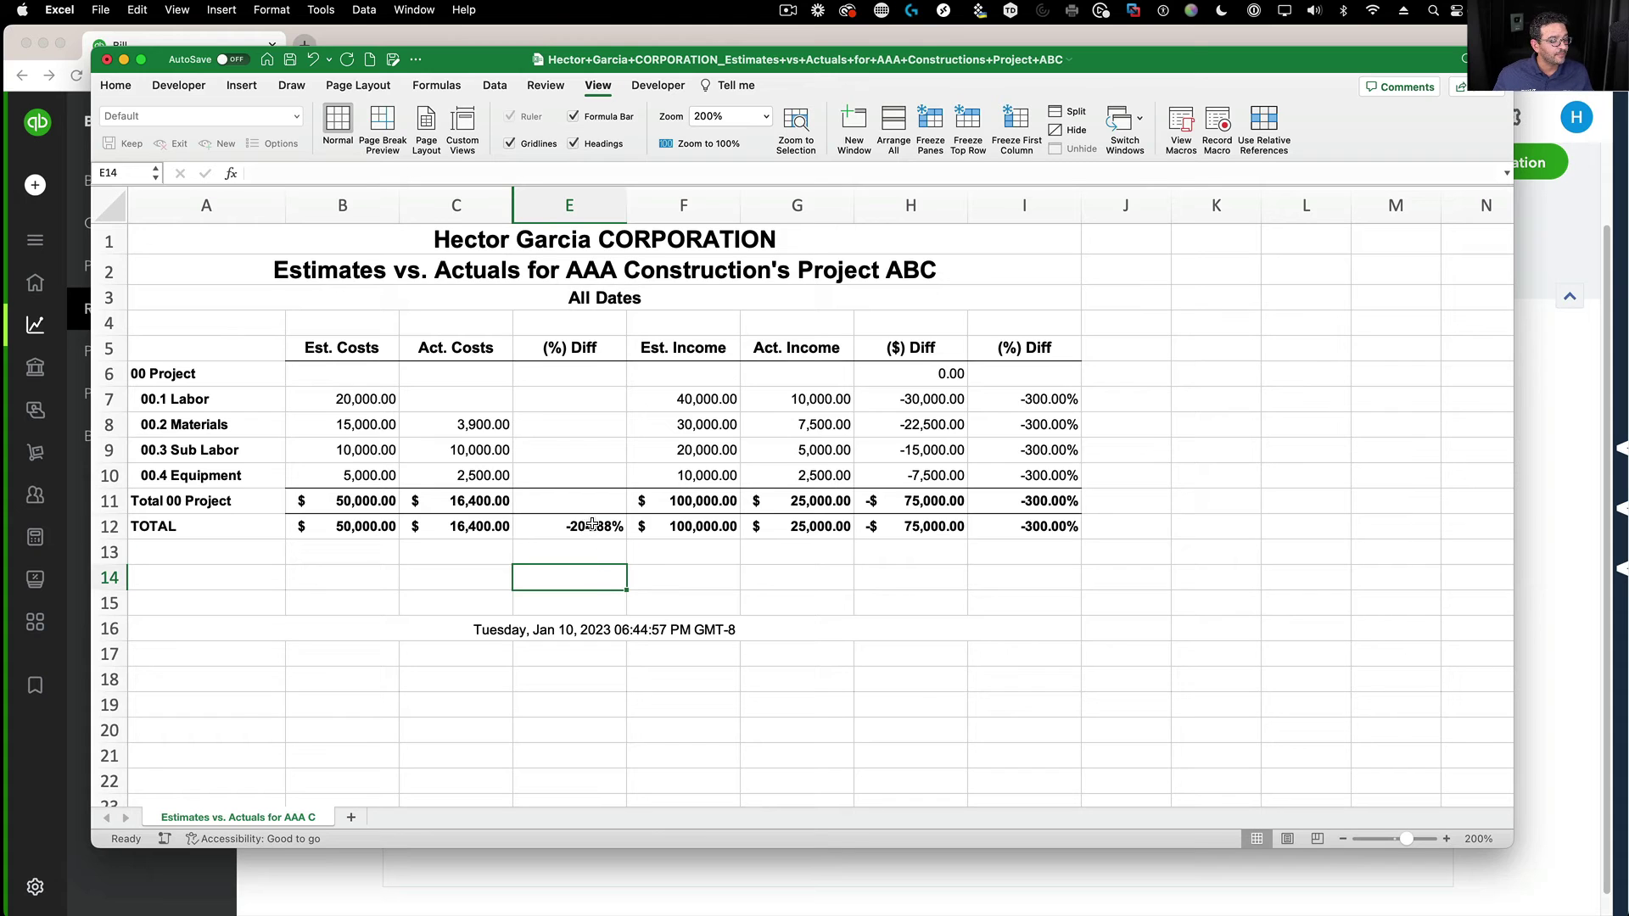
# Replace the TOTAL row's formula in E12 with =C12/B12, dividing actual costs by estimated costs.
pyautogui.click(590, 529)
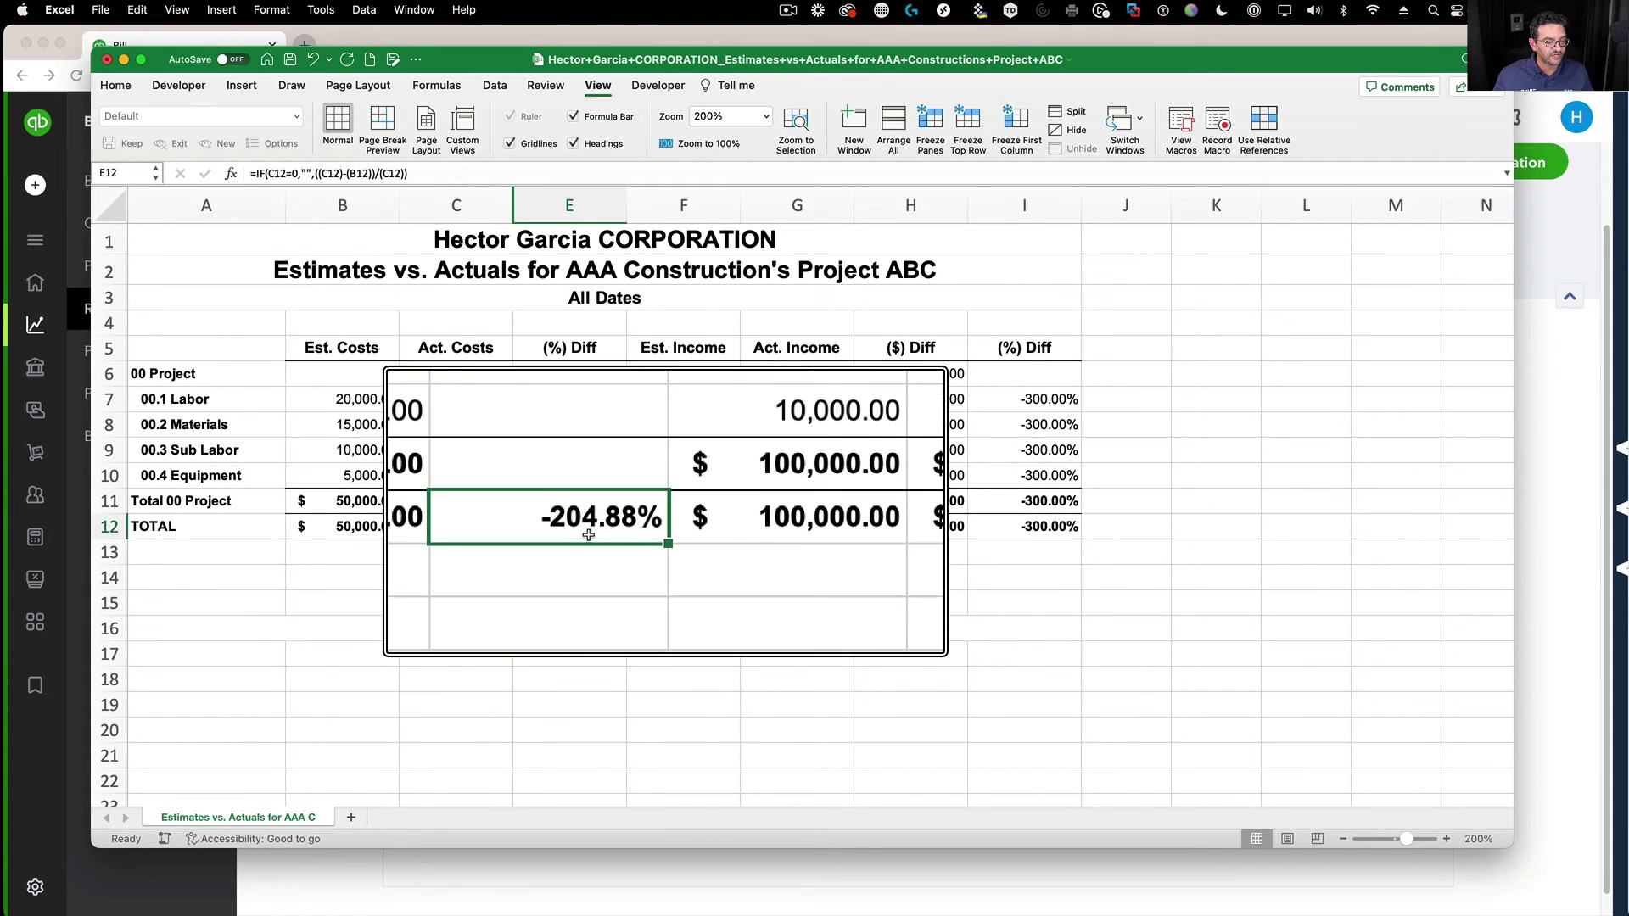
pyautogui.write('=')
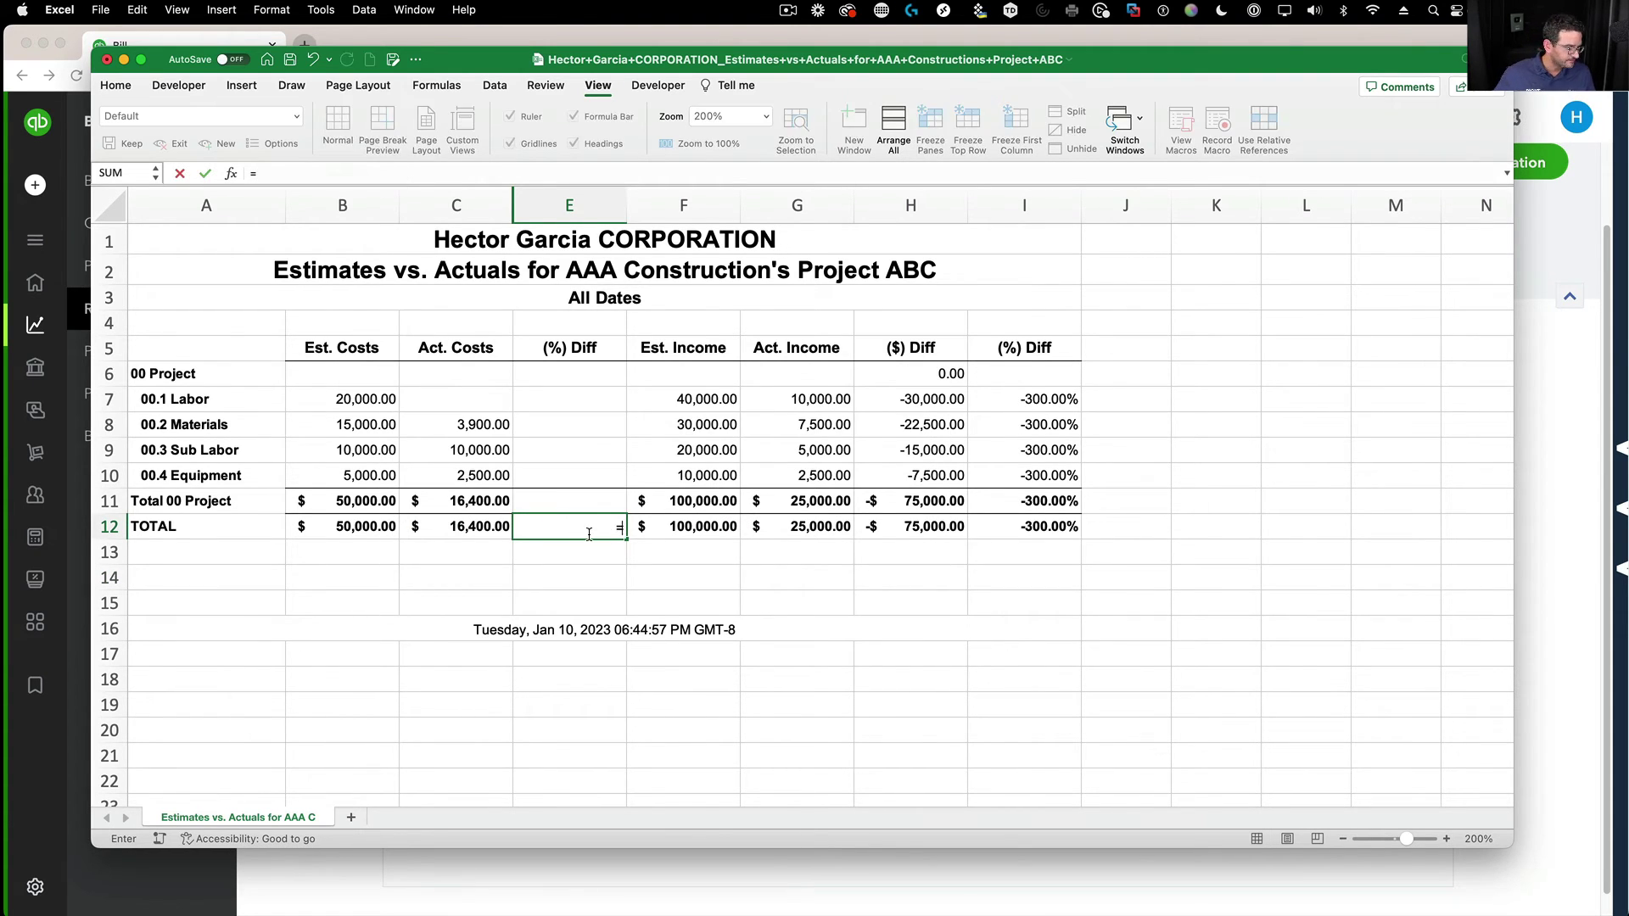
pyautogui.click(458, 531)
pyautogui.write('/')
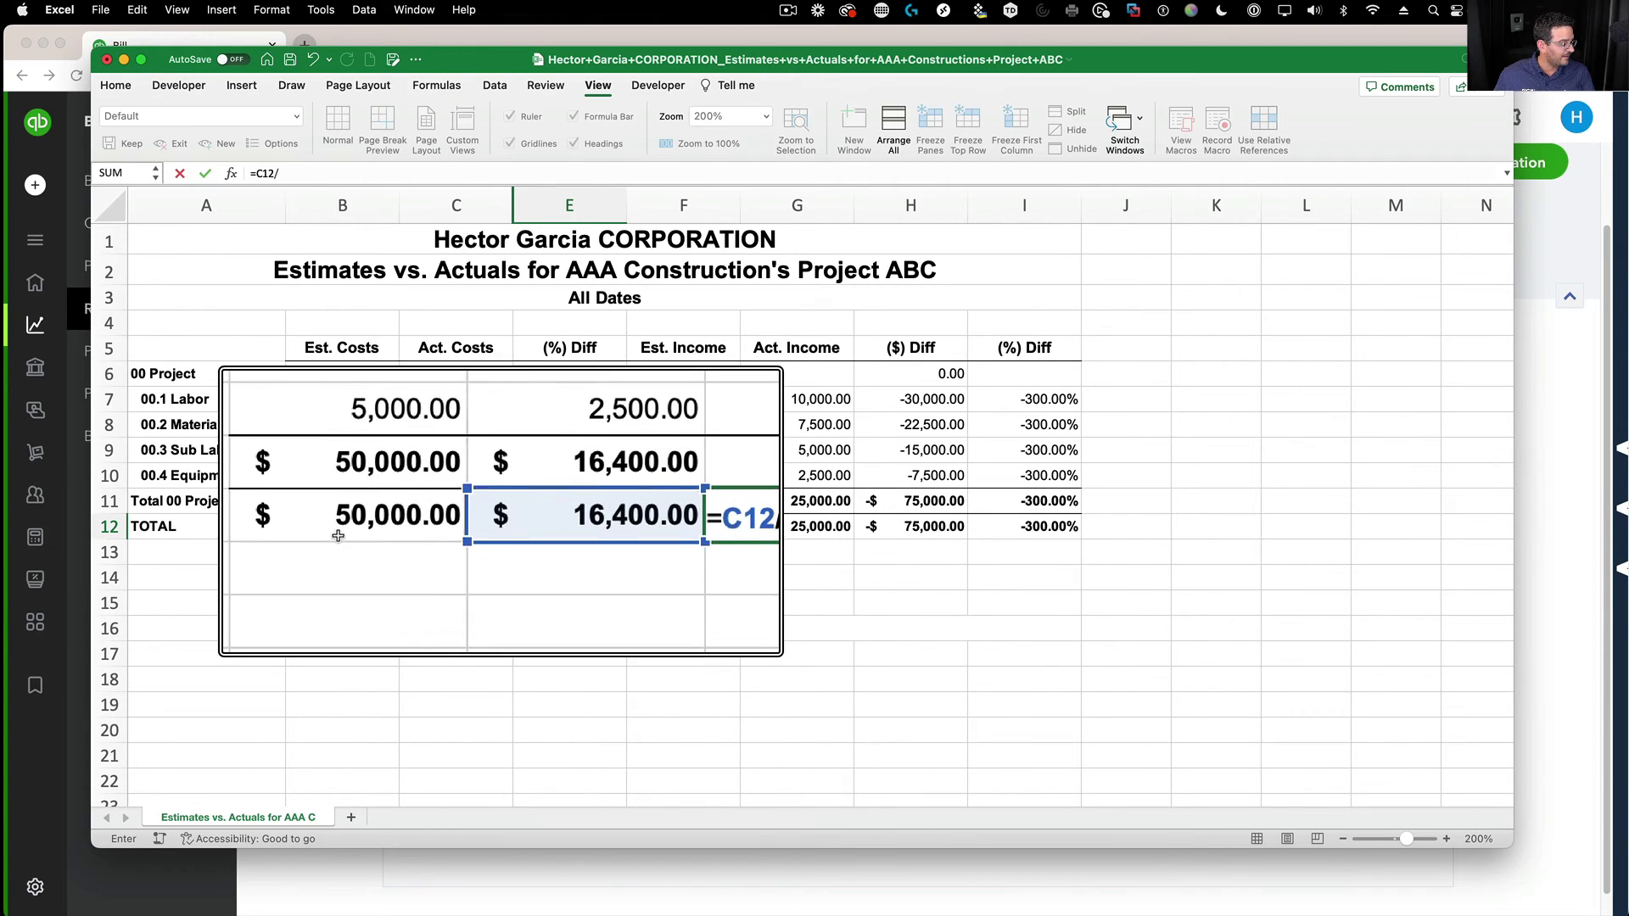
pyautogui.write('/')
pyautogui.click(338, 534)
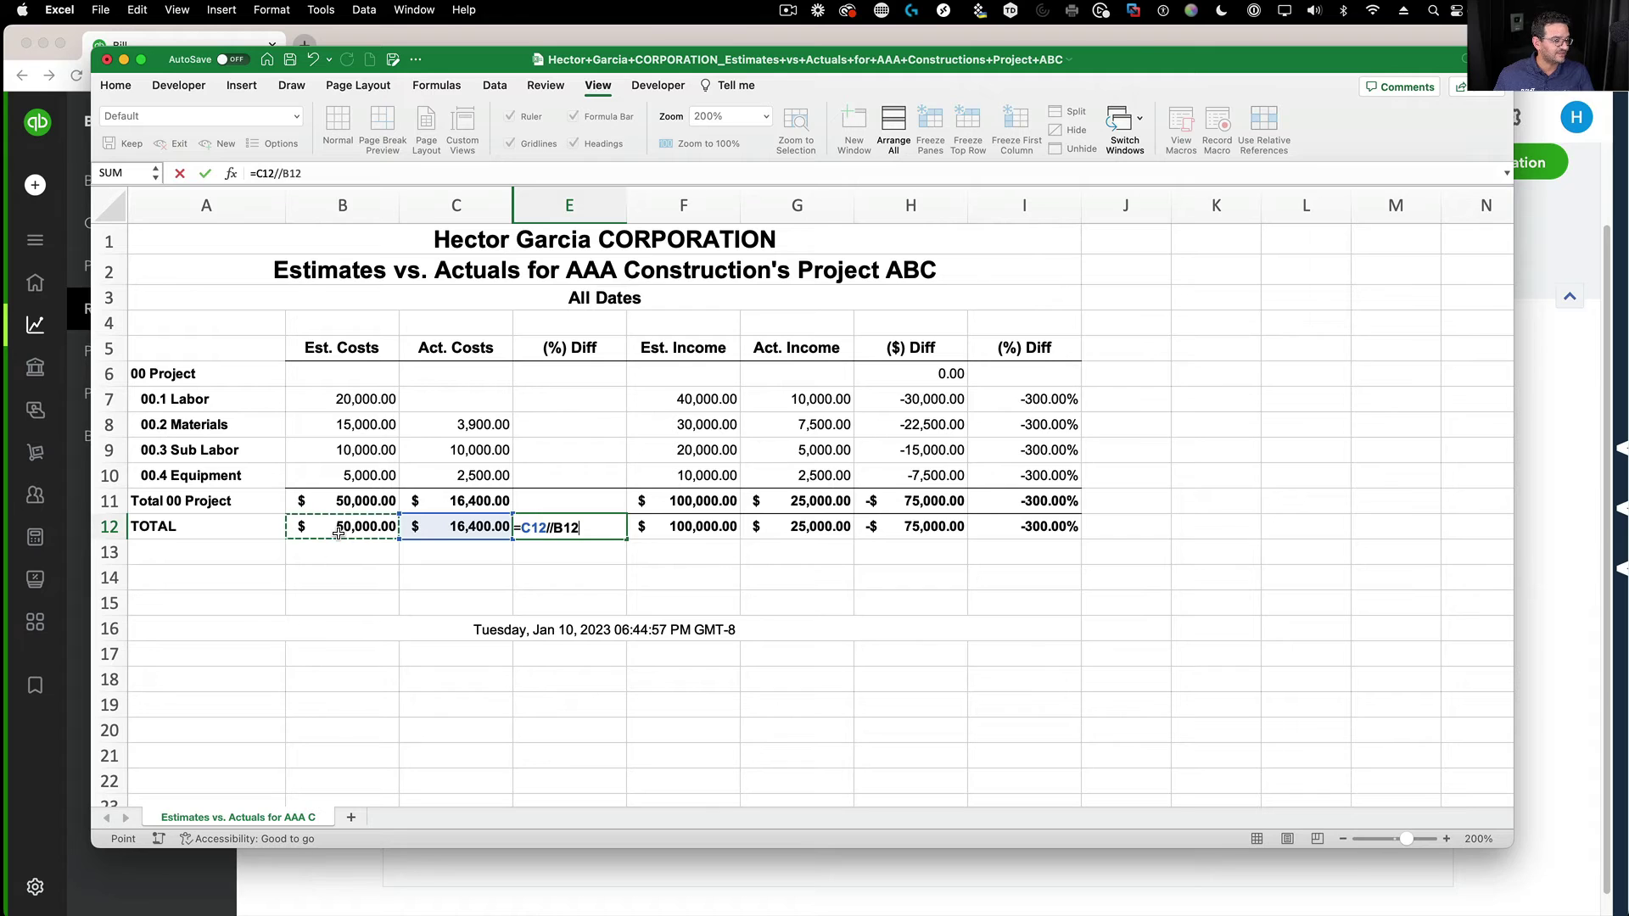
pyautogui.click(555, 528)
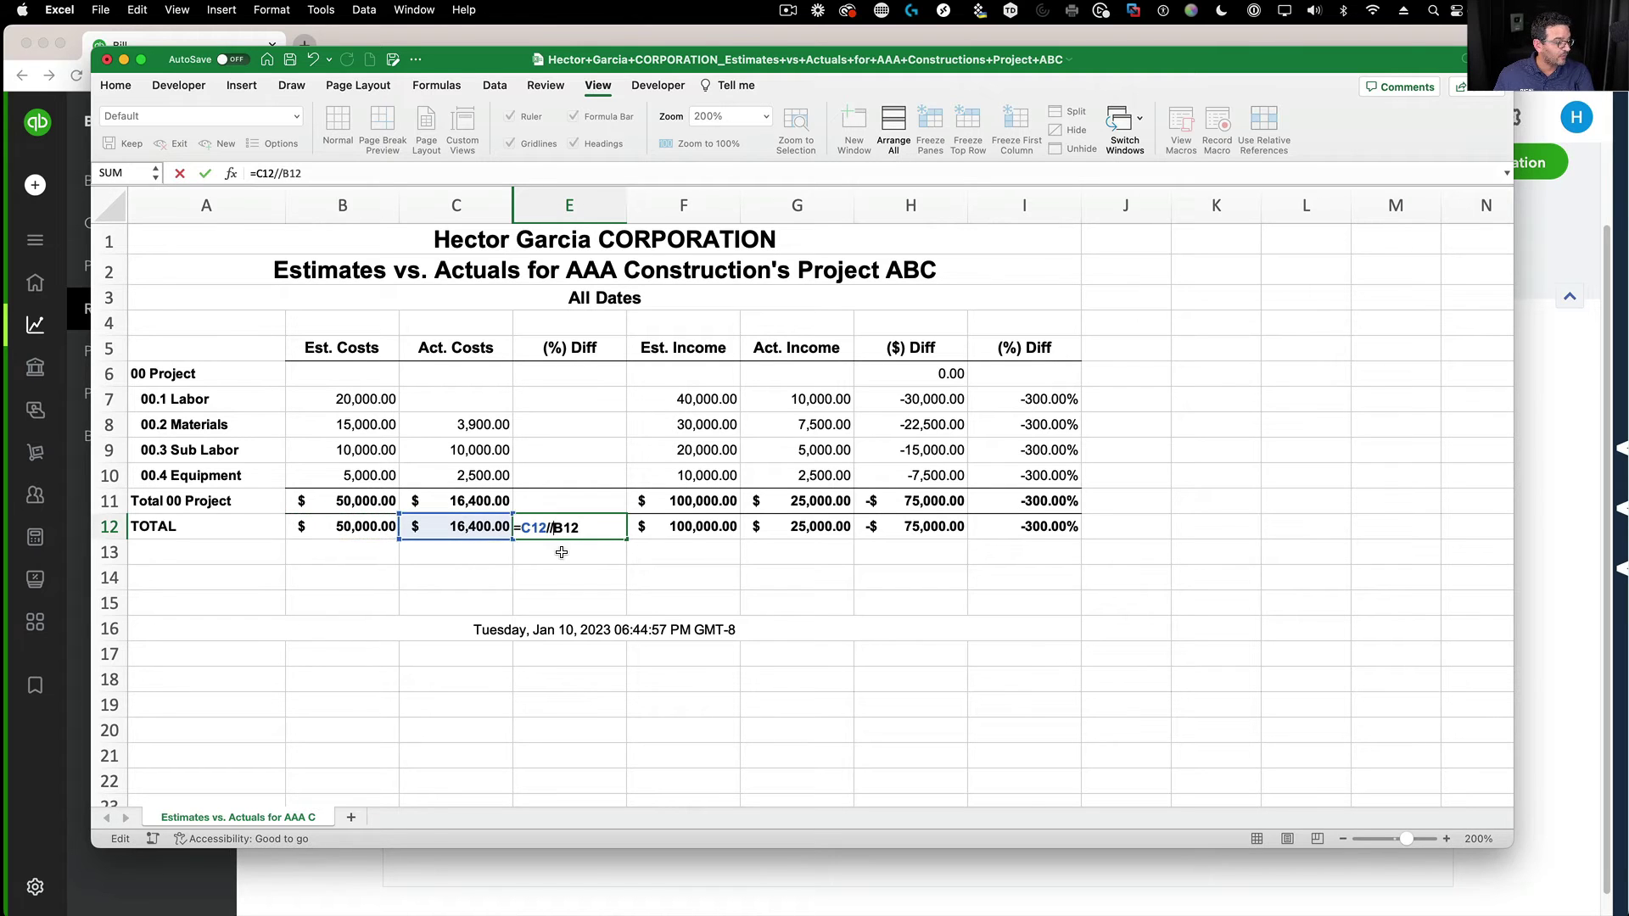
pyautogui.press('BackSpace')
pyautogui.press('Return')
pyautogui.click(586, 534)
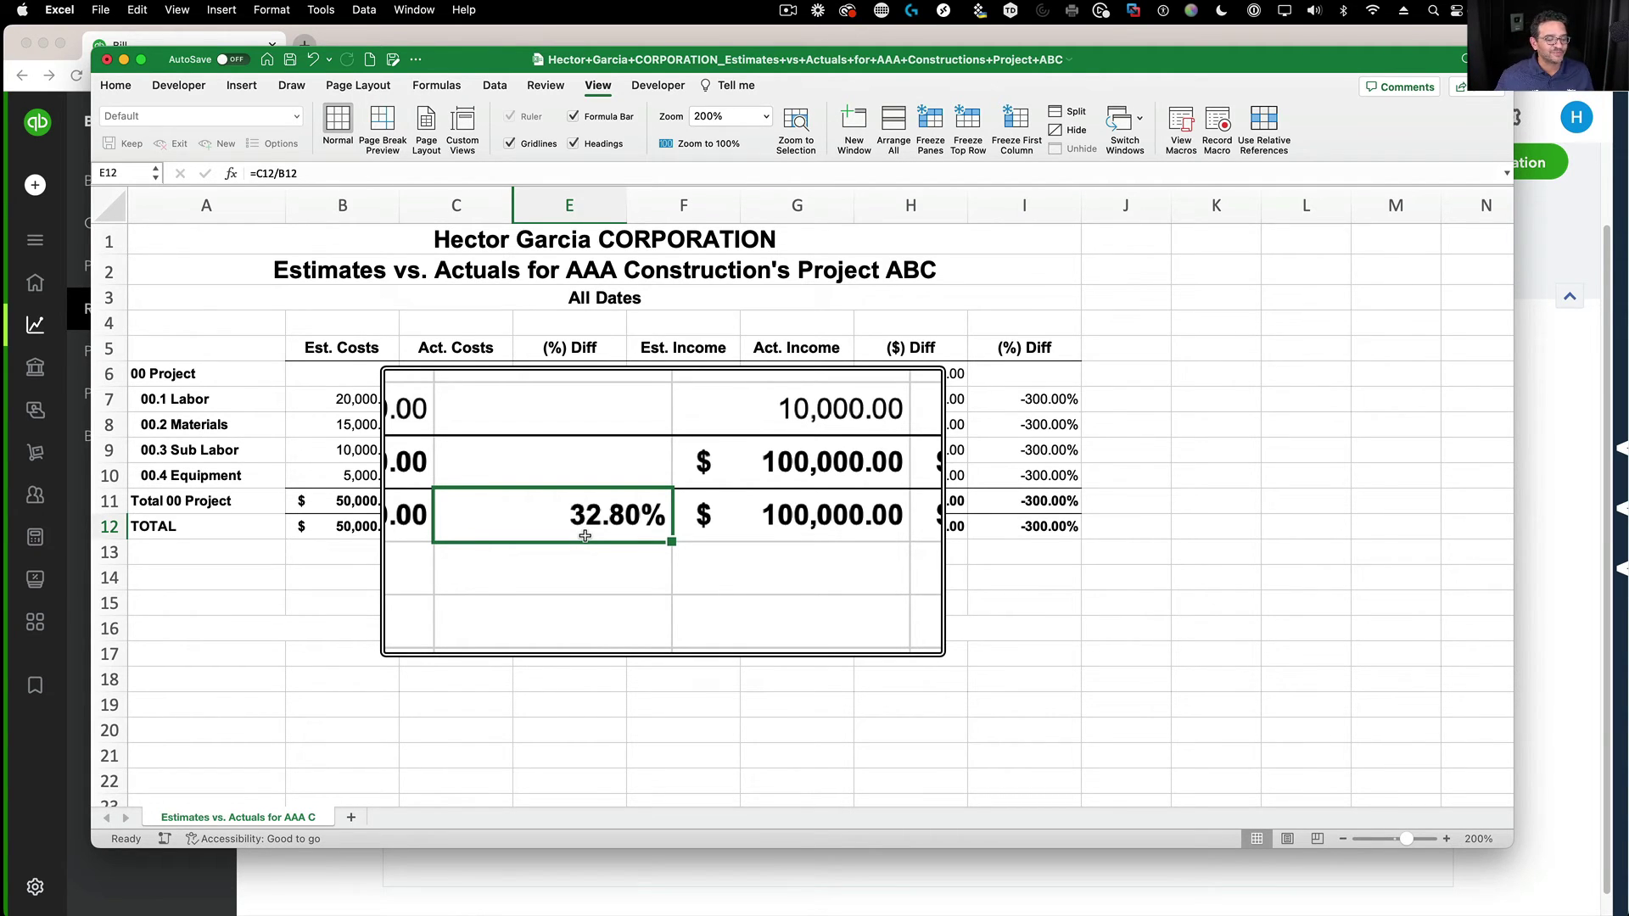
# Rename the heading in E5 to "% Completed based on Costs" and widen column E so it wraps onto two lines.
pyautogui.click(575, 350)
pyautogui.write('%')
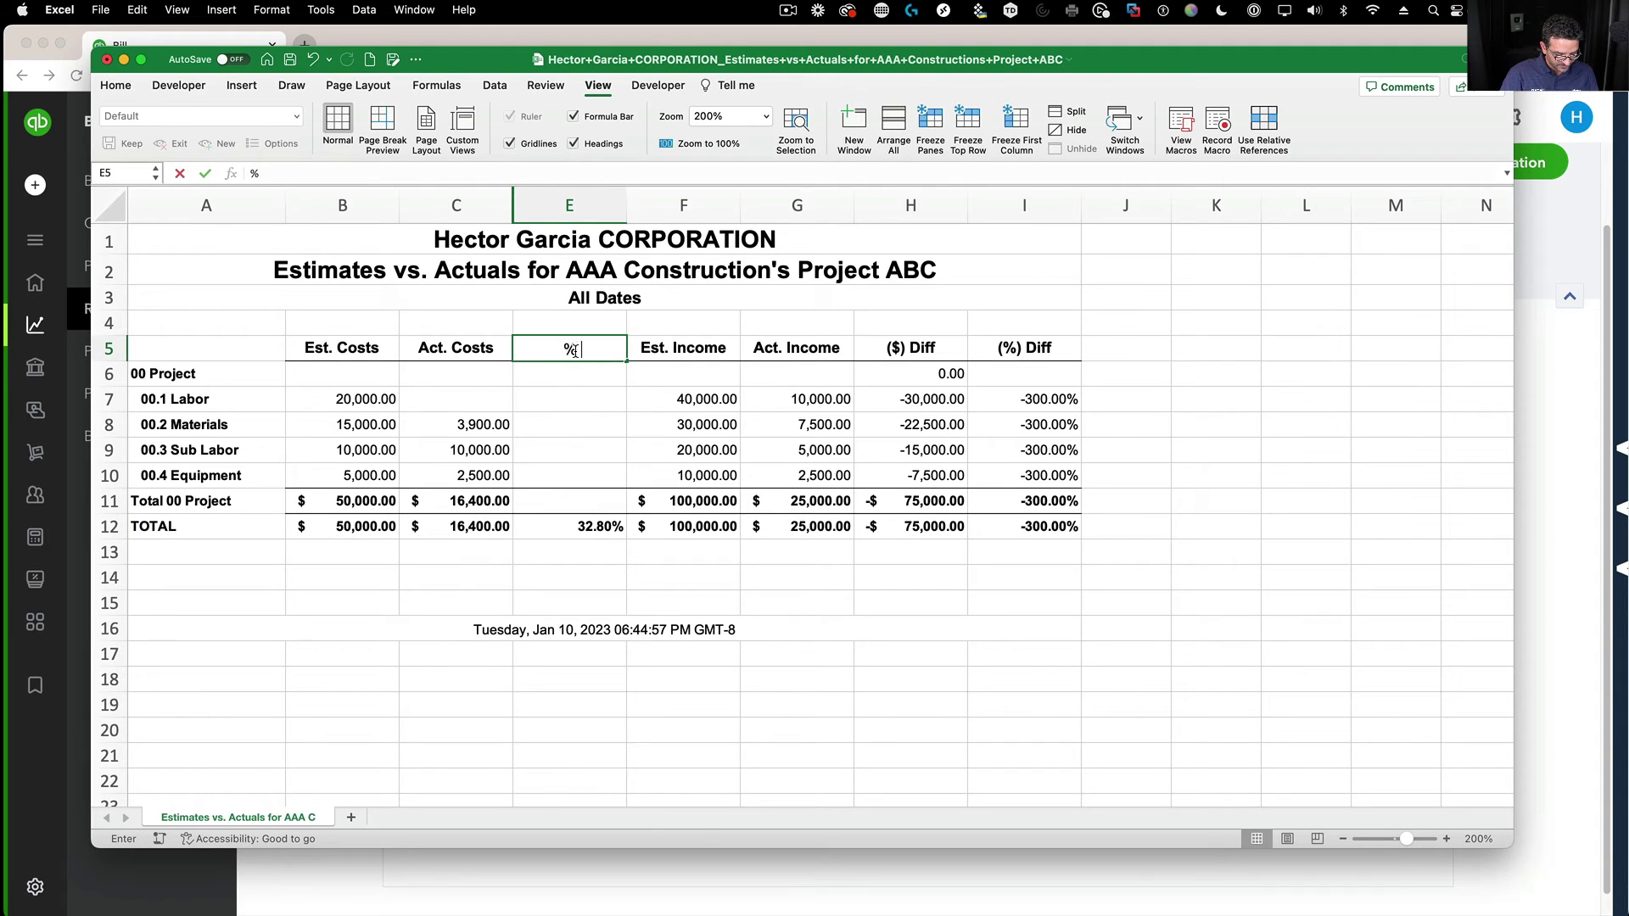
pyautogui.write(' Completed based')
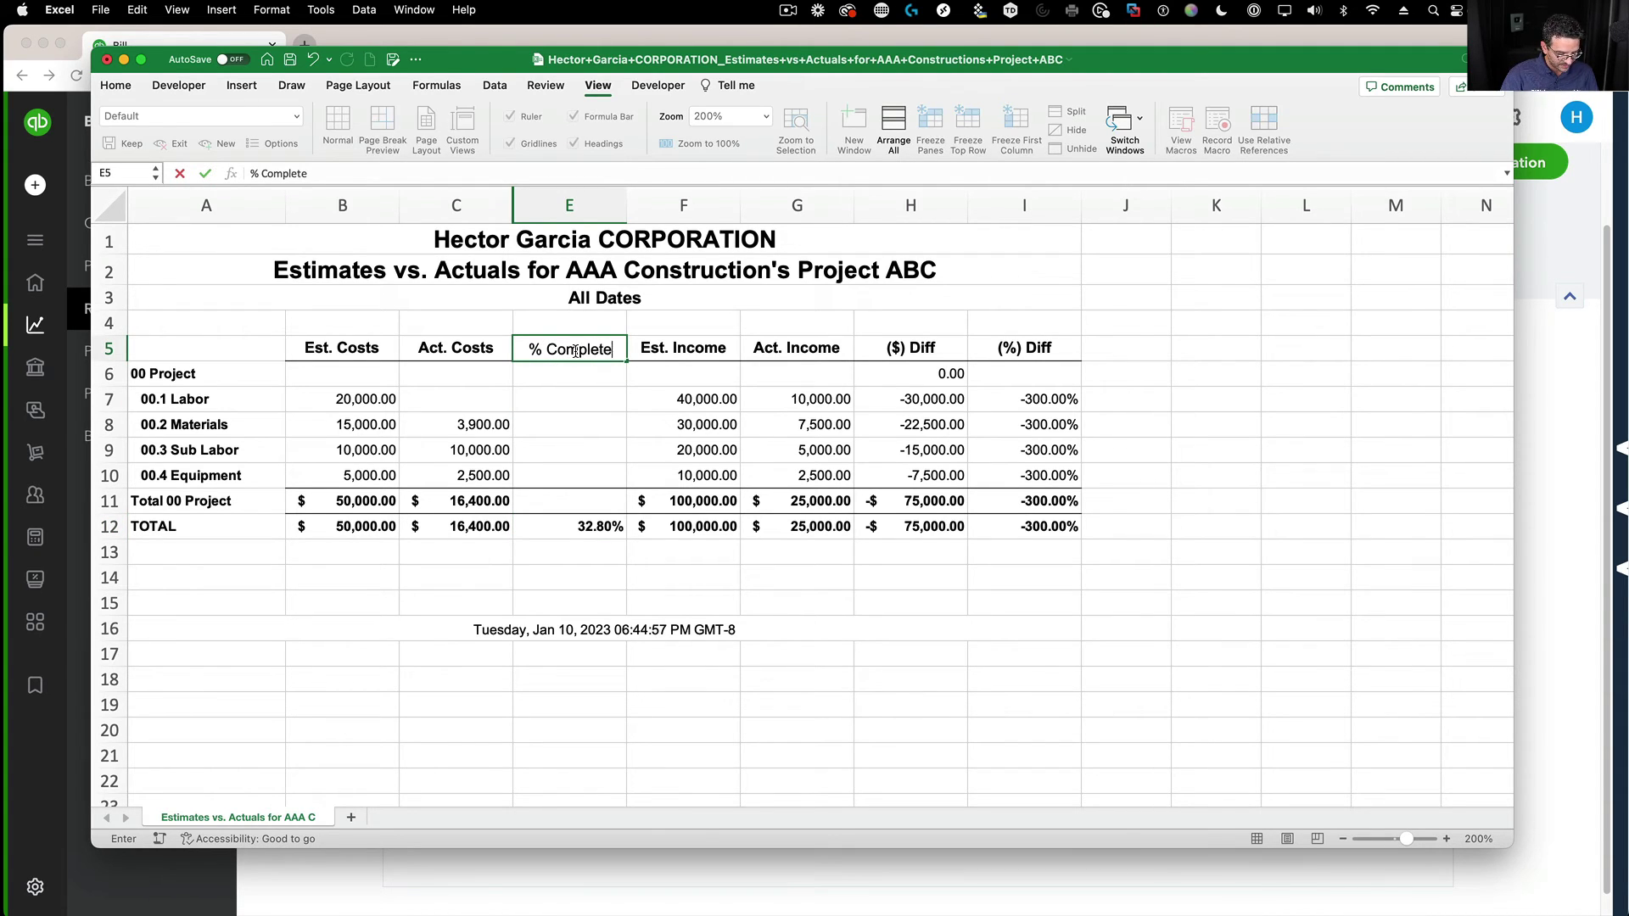
pyautogui.press('BackSpace')
pyautogui.press('BackSpace')
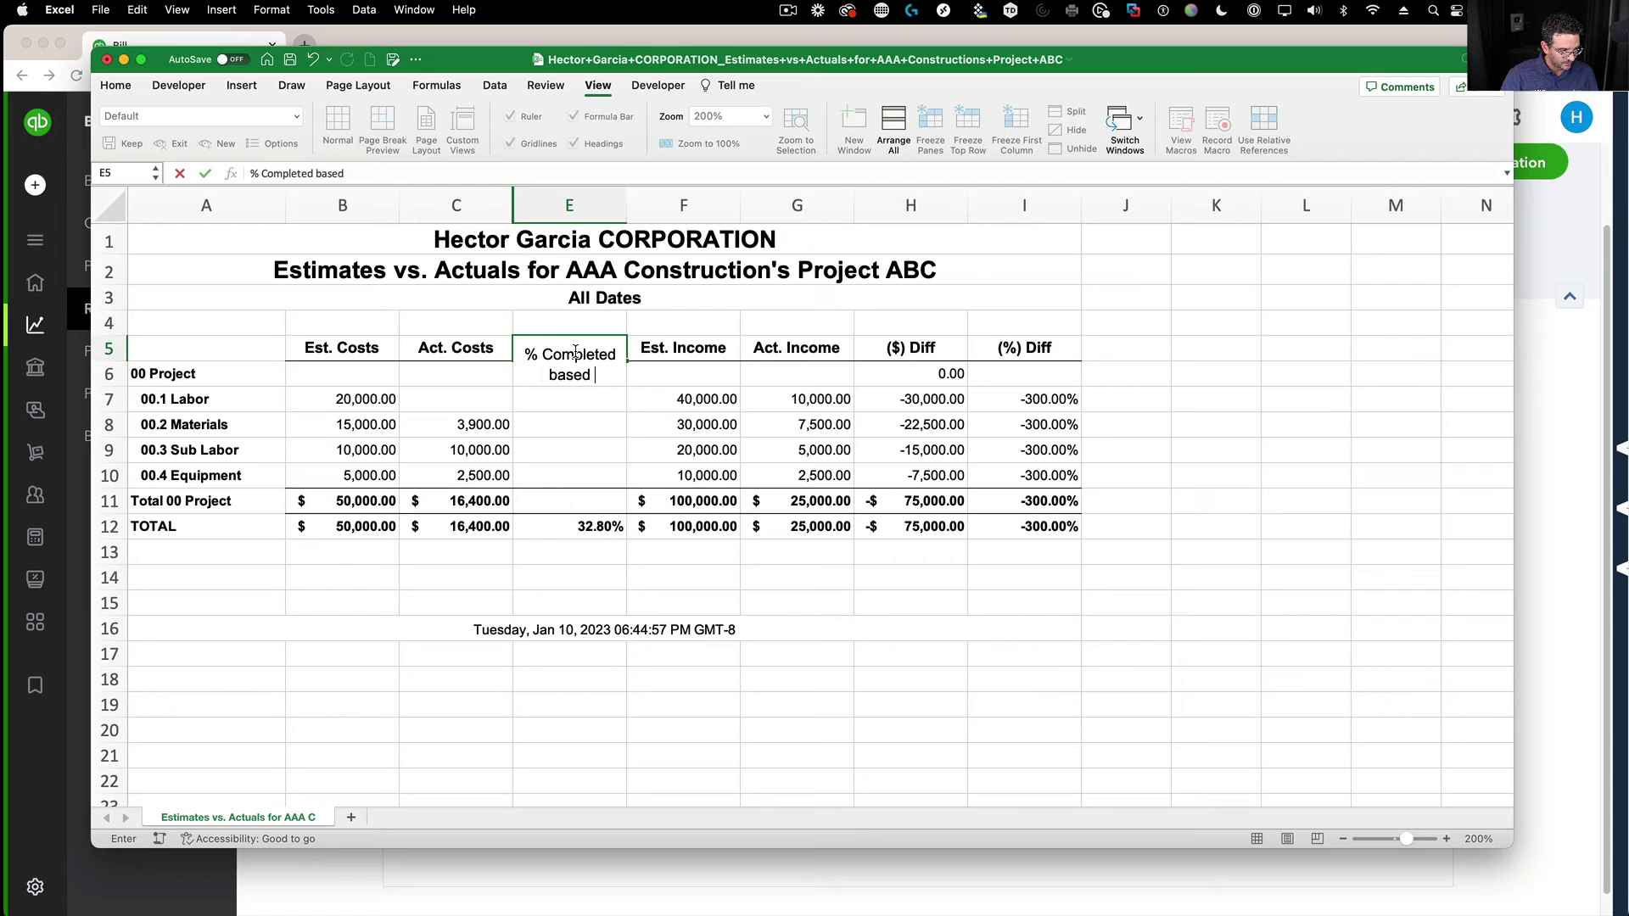
pyautogui.write('on Costs')
pyautogui.press('Return')
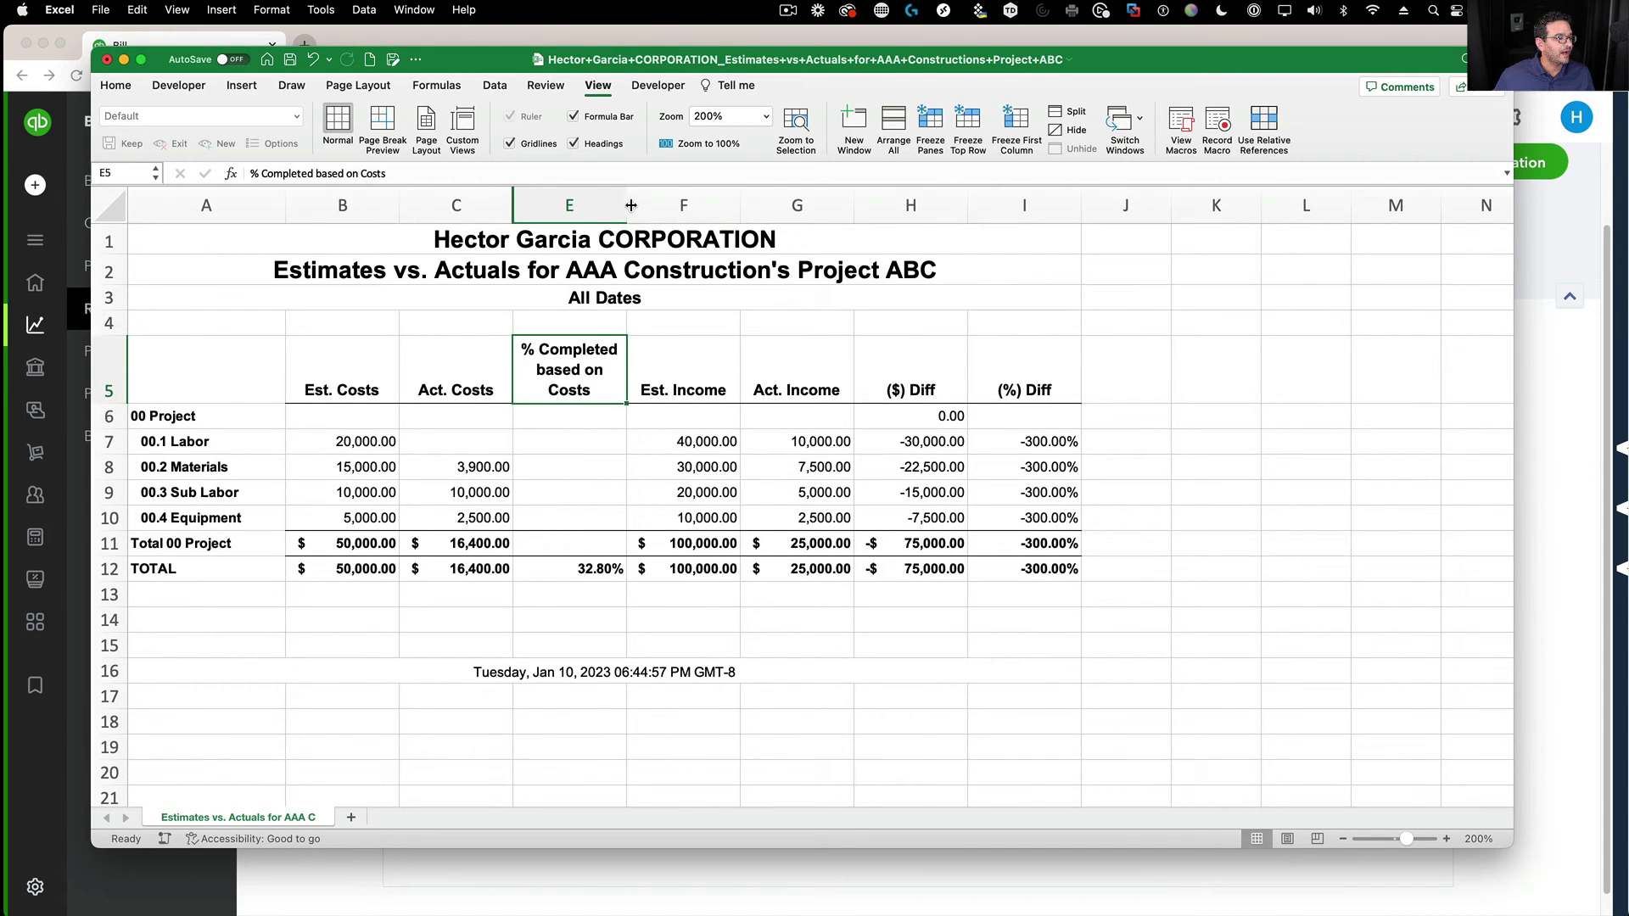
pyautogui.moveTo(629, 208); pyautogui.dragTo(655, 208)
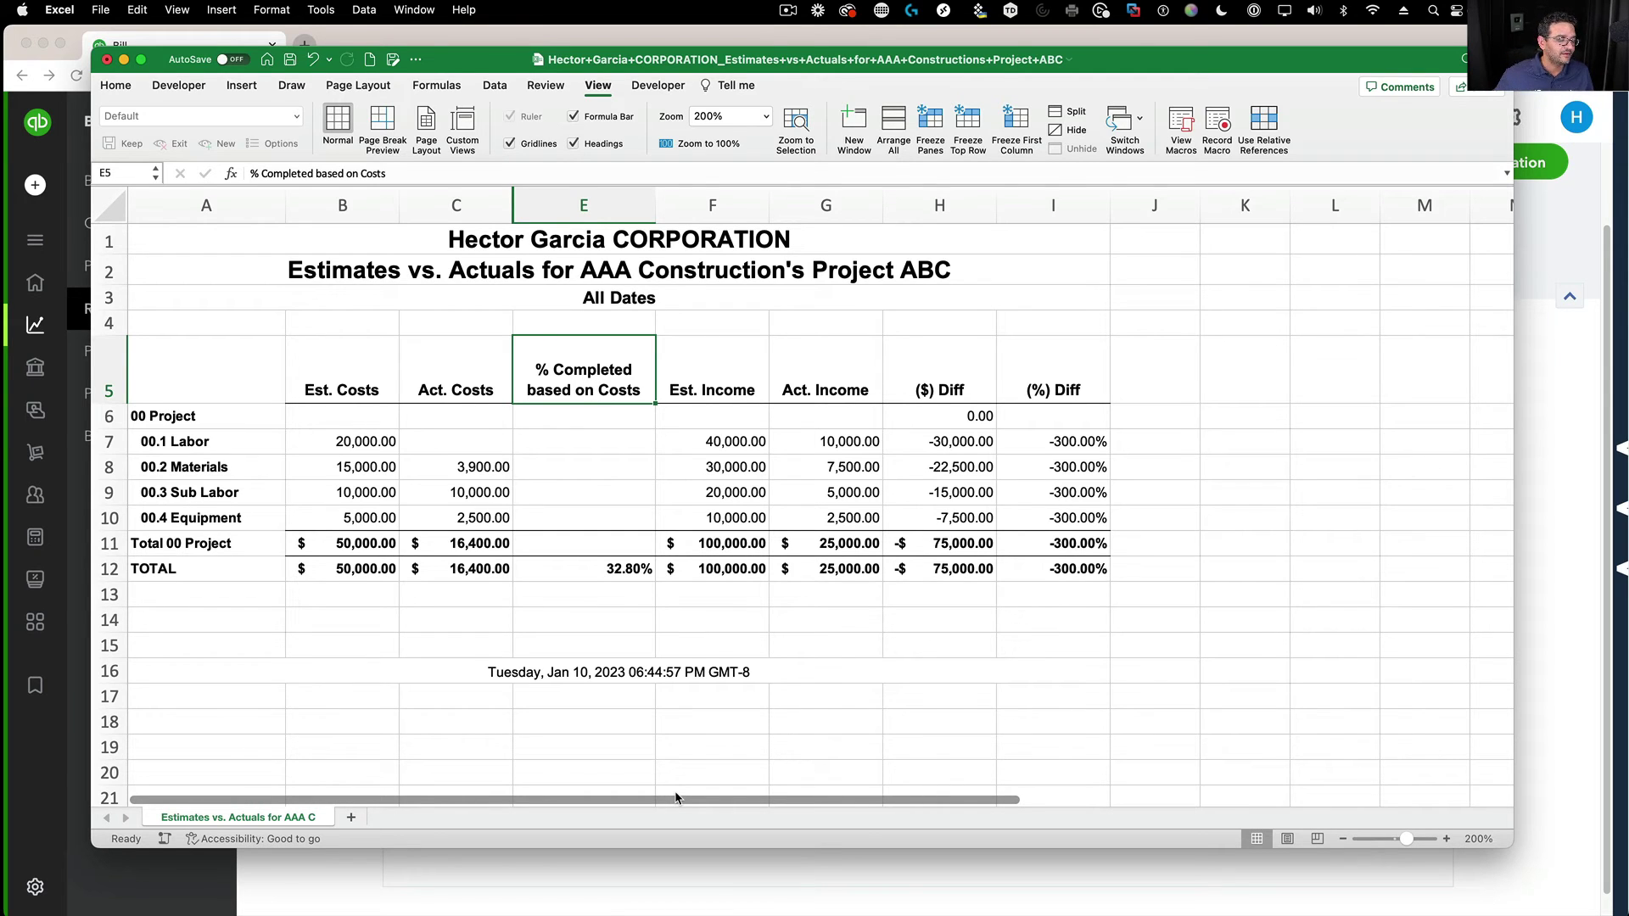
# Hide column I, the (%) Diff column of the income section.
pyautogui.click(624, 575)
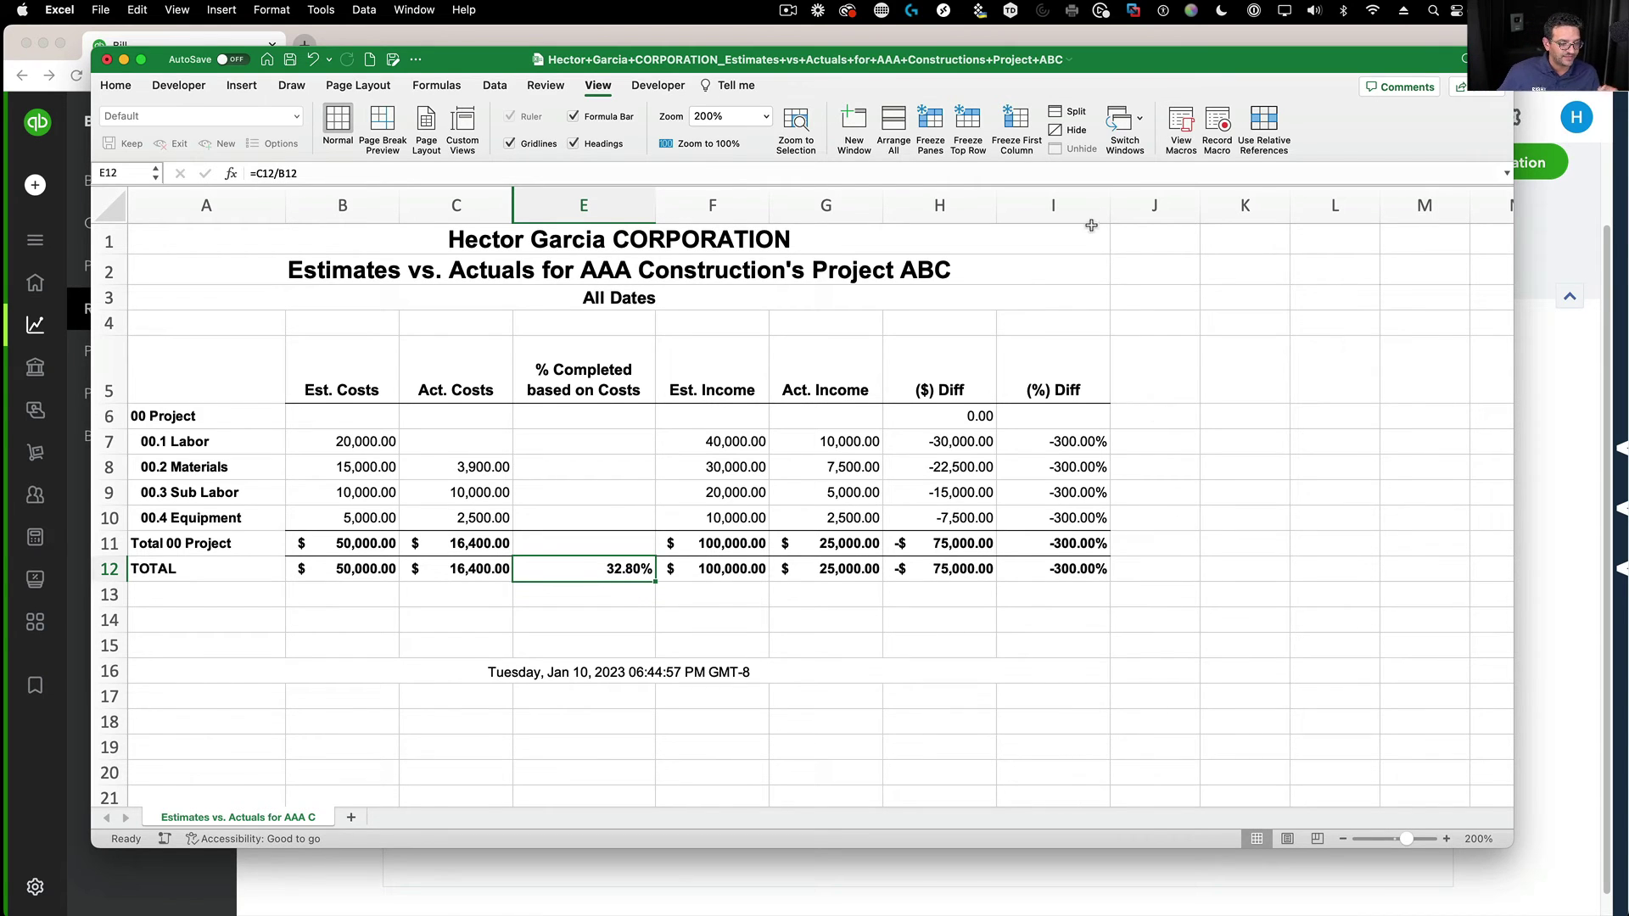
pyautogui.click(1070, 207)
pyautogui.rightClick(1071, 203)
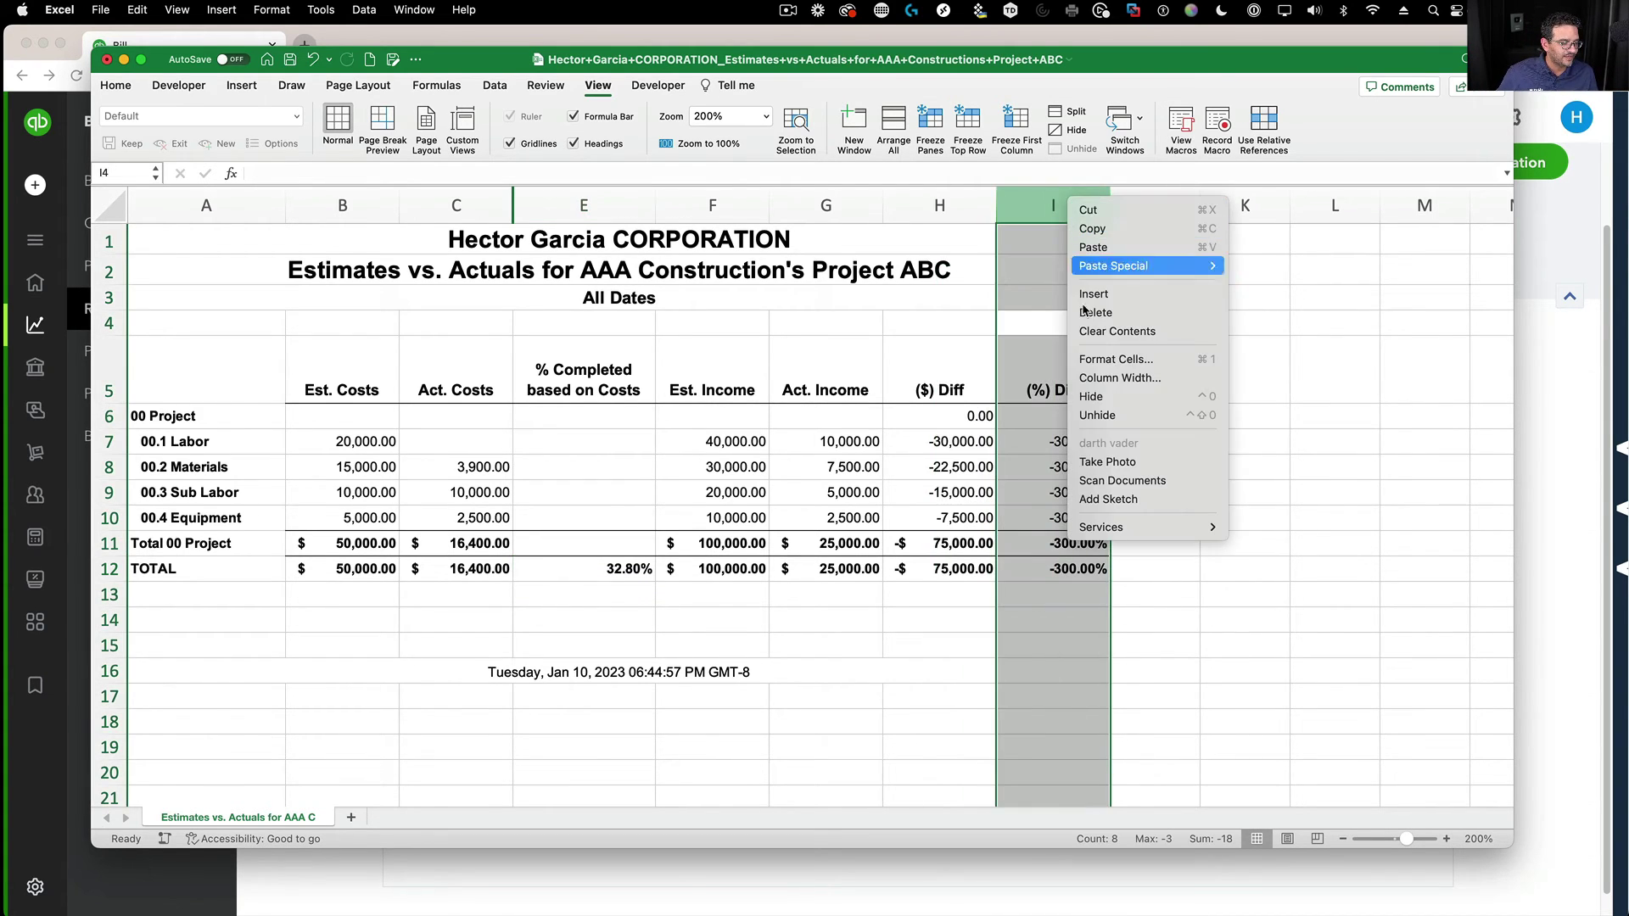
pyautogui.click(1094, 396)
# Copy the ($) Diff column H into columns J, K and L to reuse its formatting.
pyautogui.click(958, 203)
pyautogui.press('super+c')
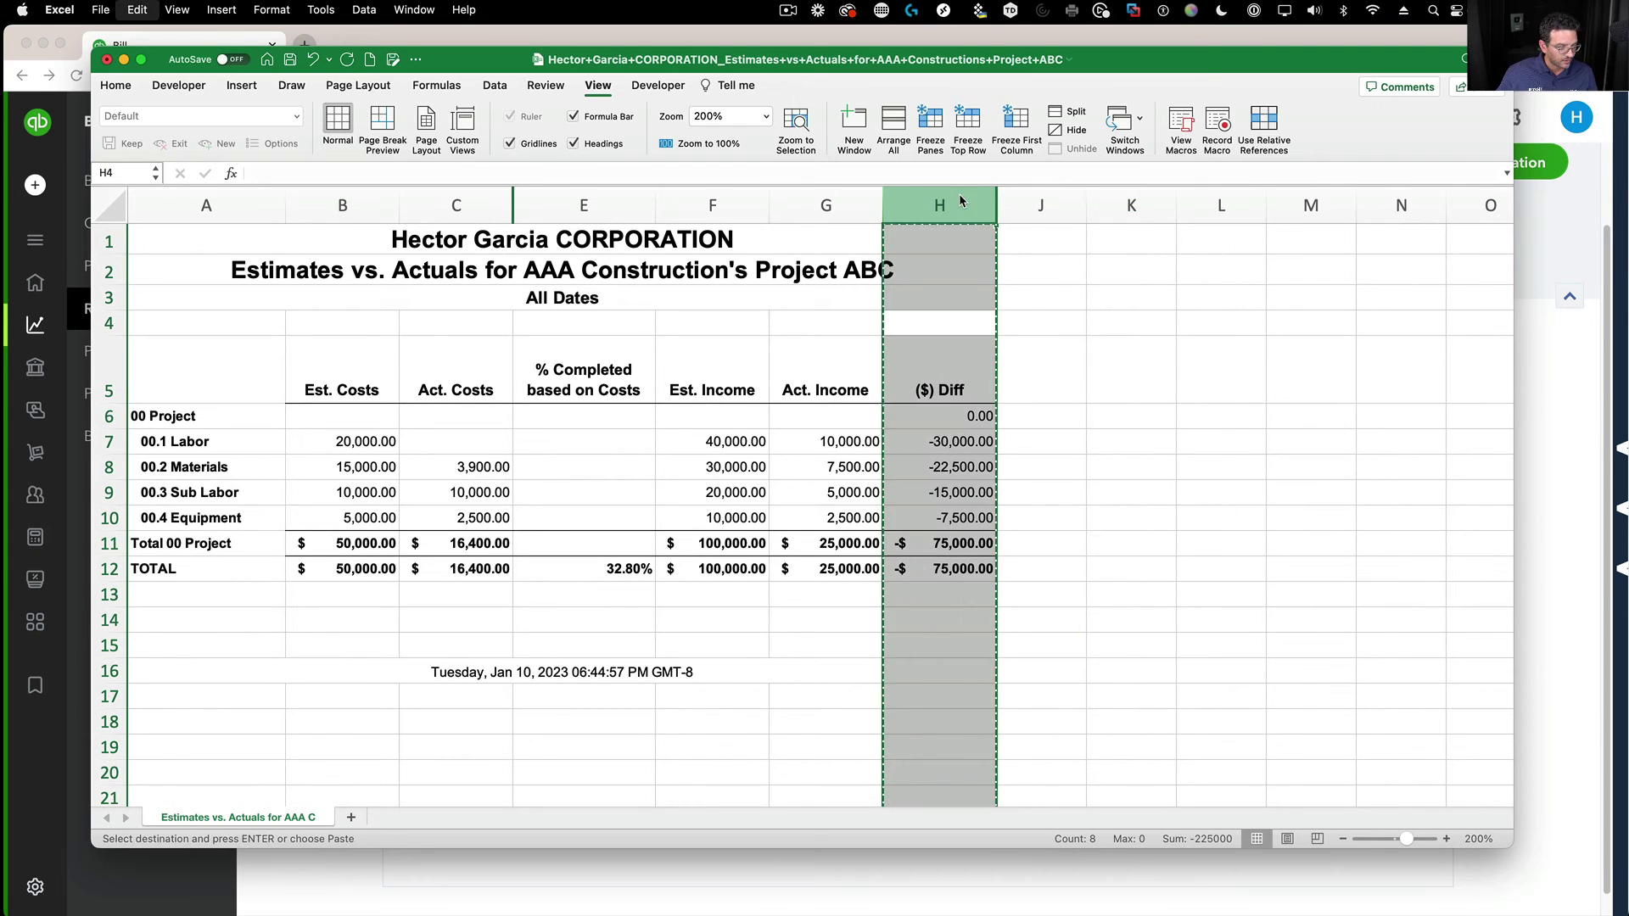
pyautogui.click(1041, 205)
pyautogui.press('super+v')
pyautogui.click(1142, 204)
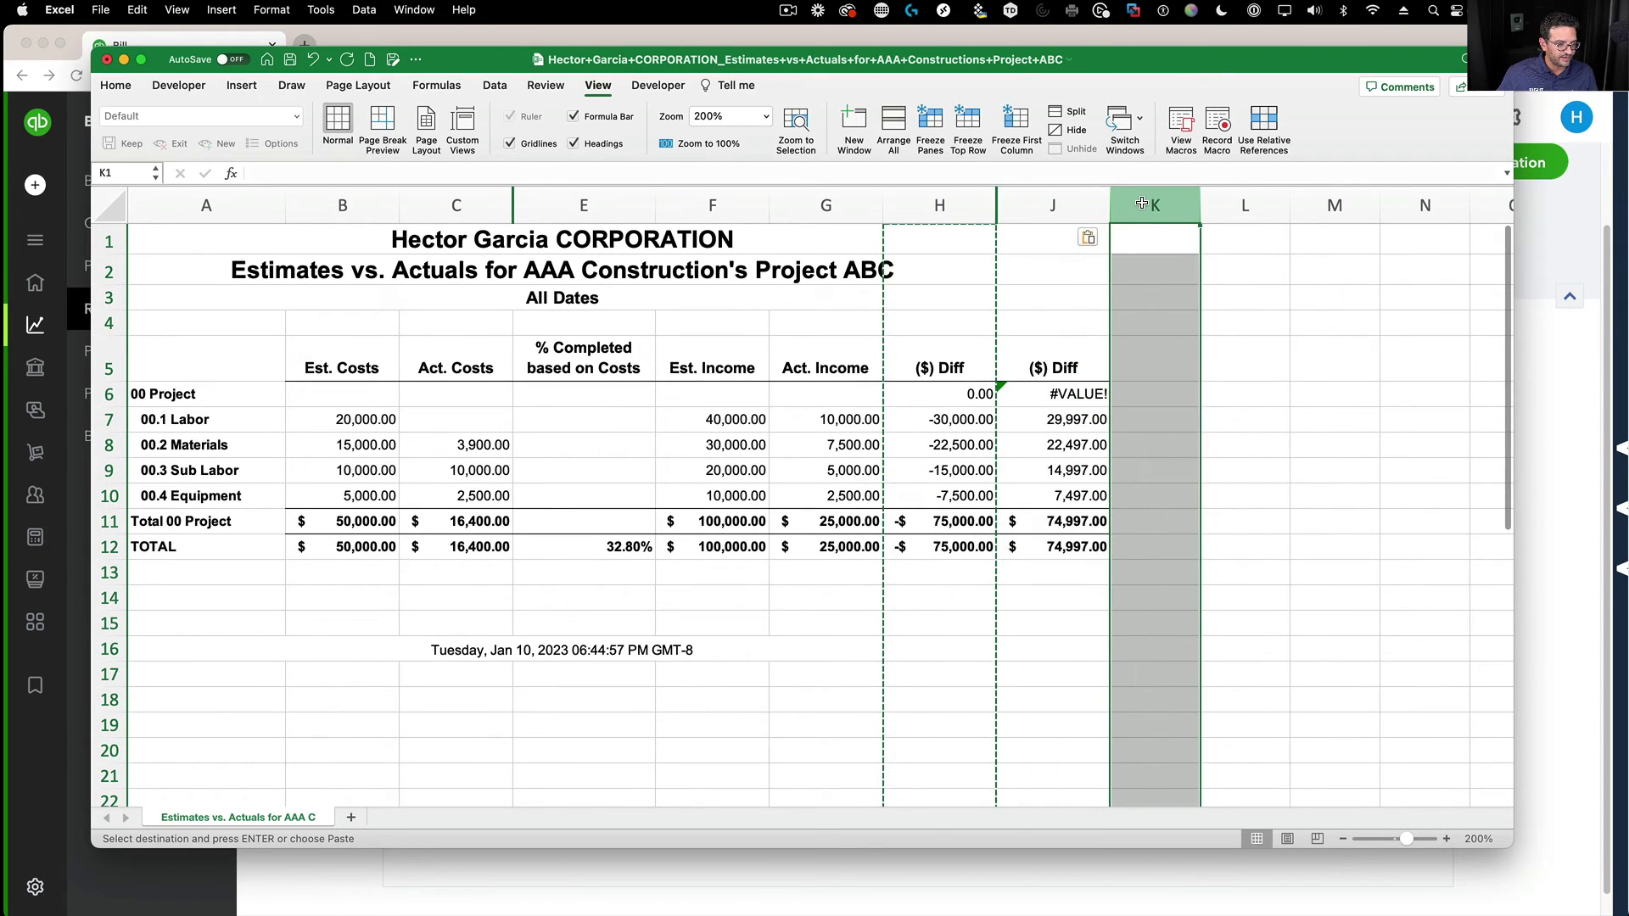
pyautogui.press('super+v')
pyautogui.click(1273, 206)
pyautogui.press('super+v')
pyautogui.click(1128, 594)
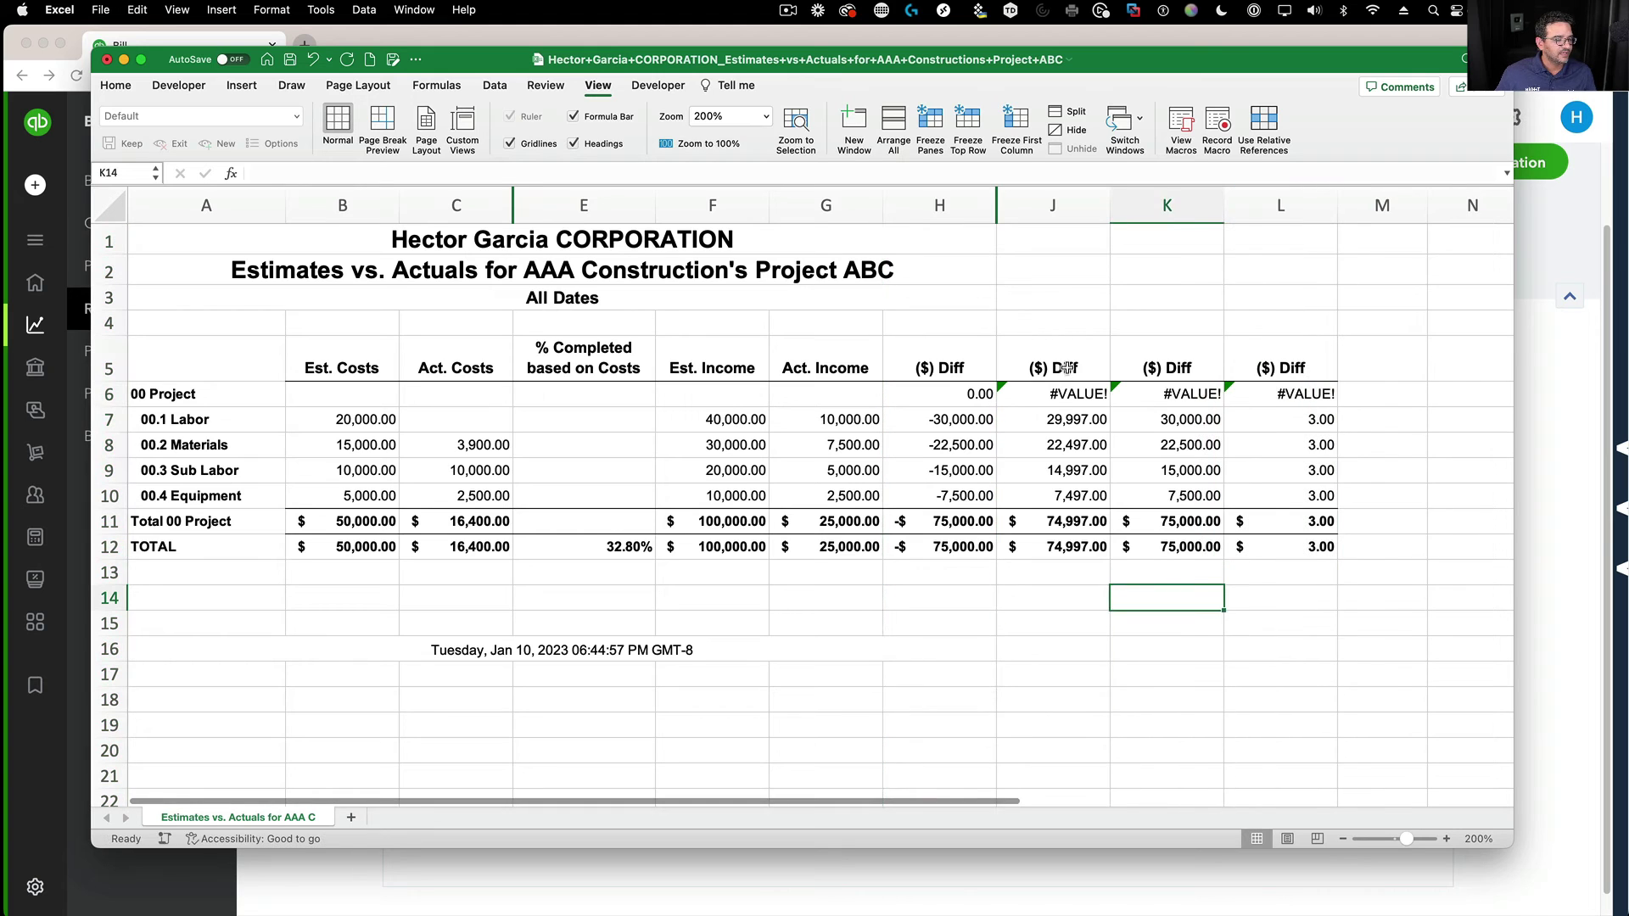
# Clear the contents of J6:L12 in the pasted columns, keeping their headings and formatting.
pyautogui.moveTo(1056, 393); pyautogui.dragTo(1319, 550)
pyautogui.rightClick(1321, 552)
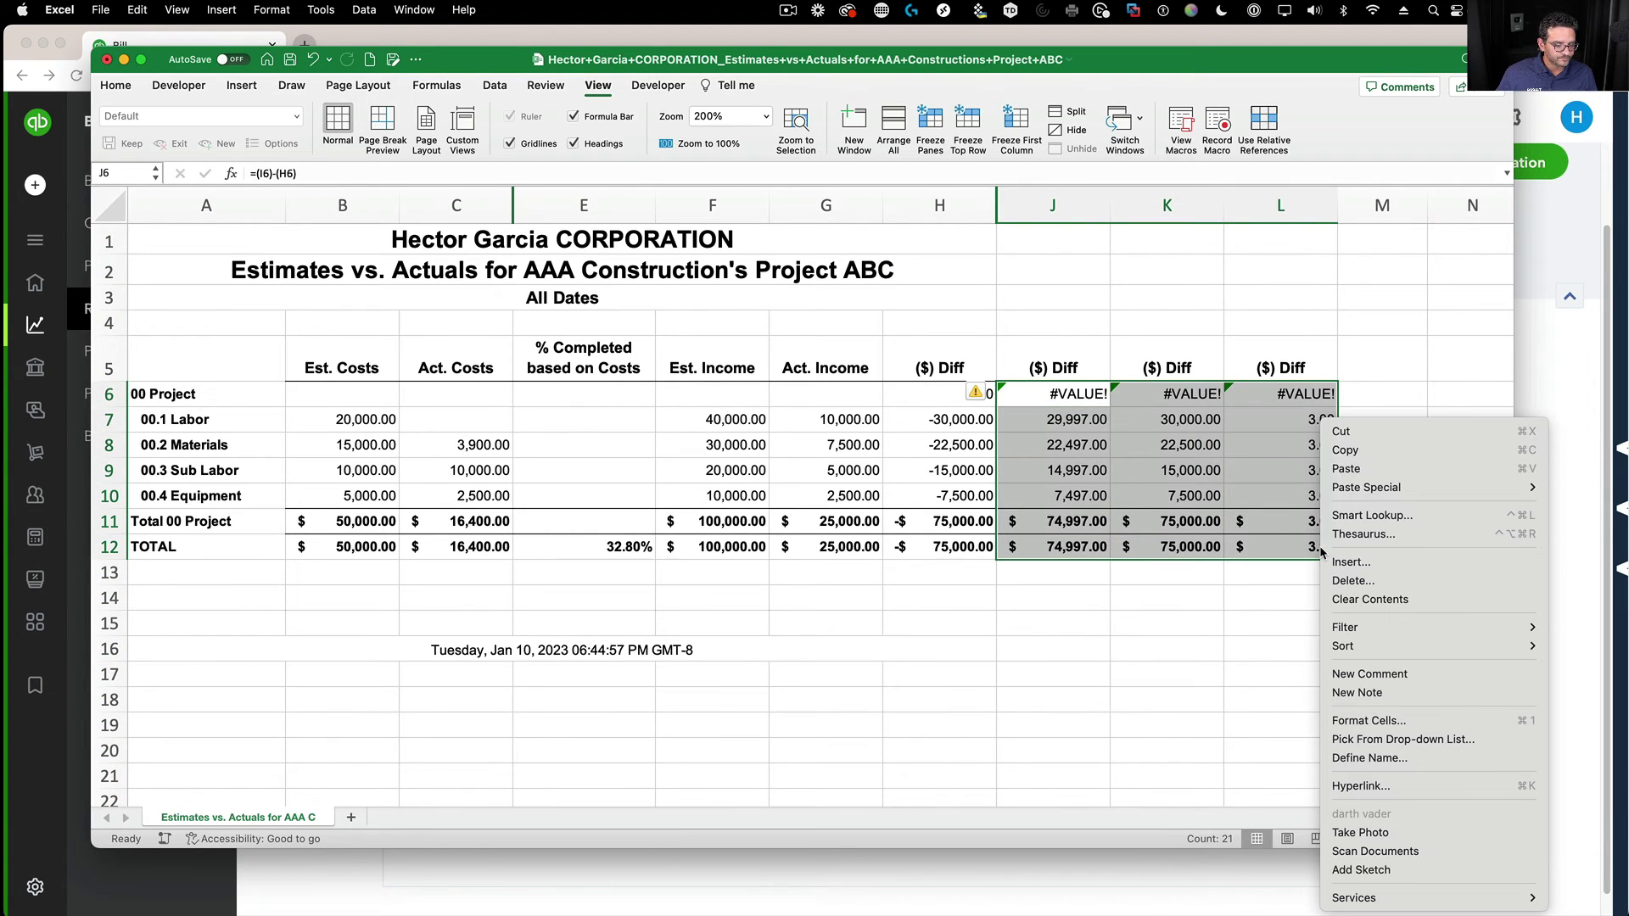
pyautogui.click(1369, 599)
pyautogui.click(1052, 573)
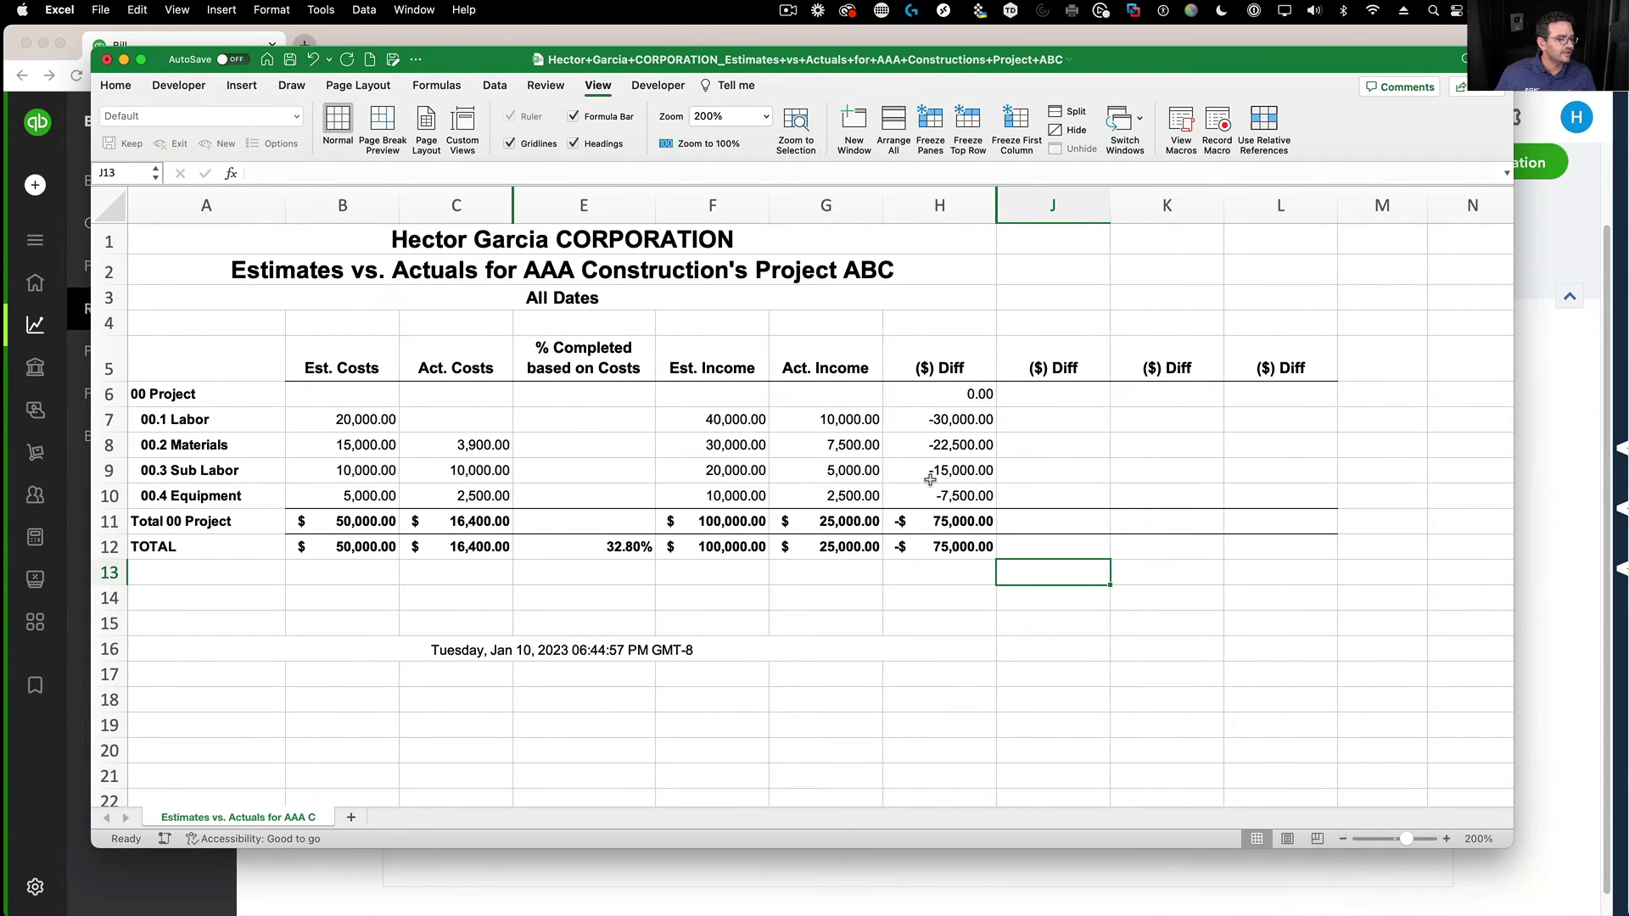
# Change the heading in J5 to "% Invoiced".
pyautogui.click(1054, 370)
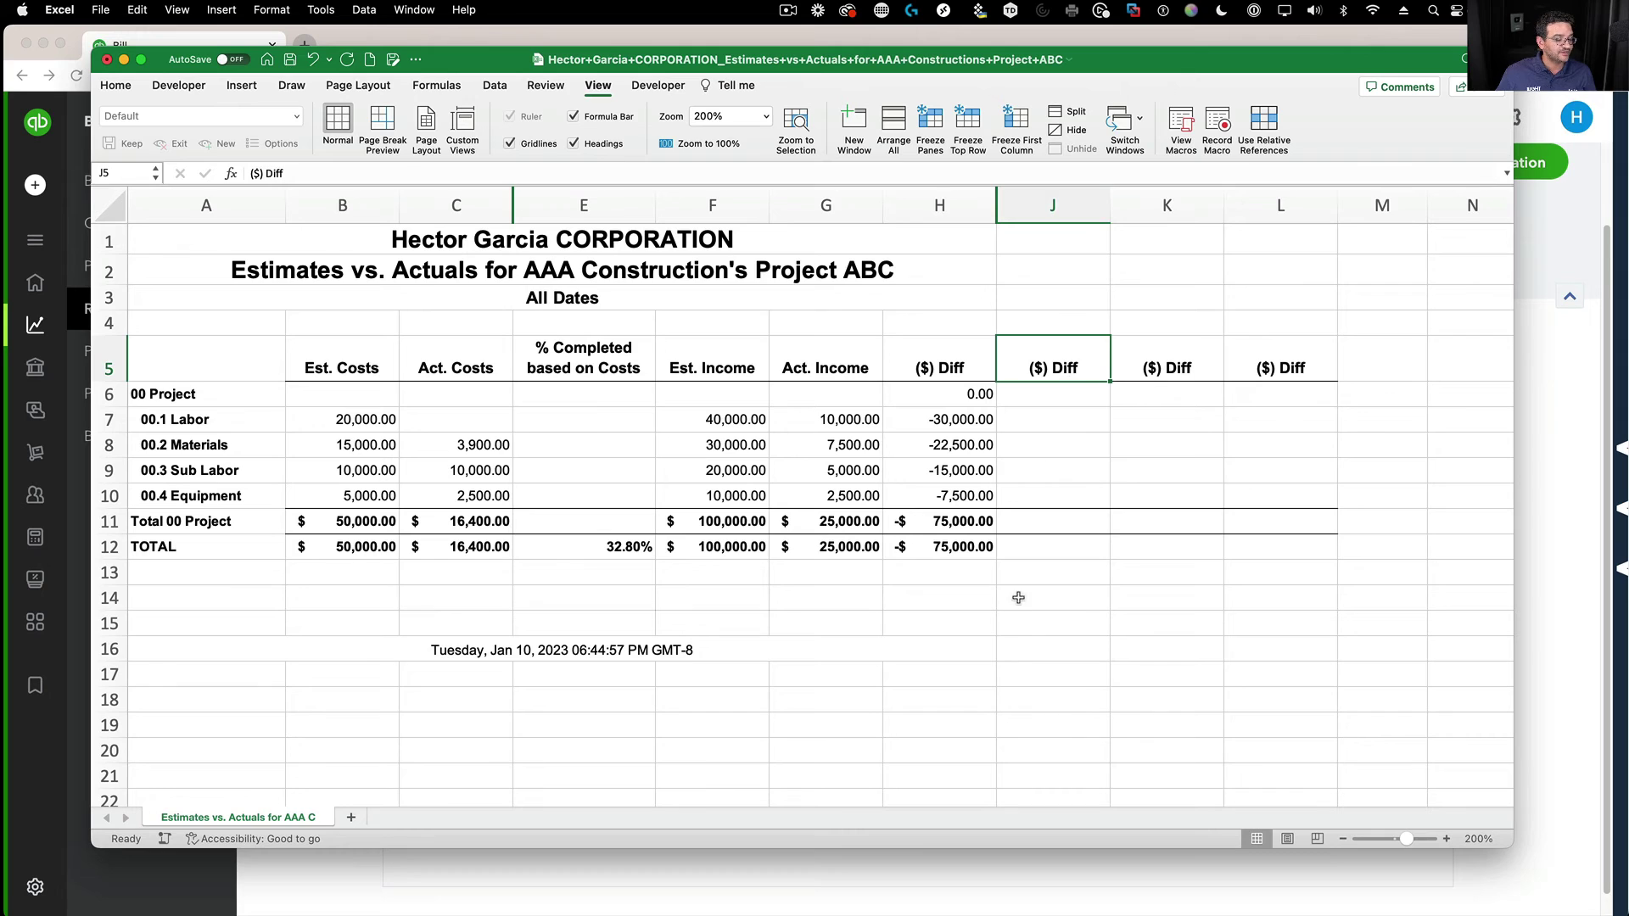
pyautogui.click(1051, 550)
pyautogui.click(1064, 379)
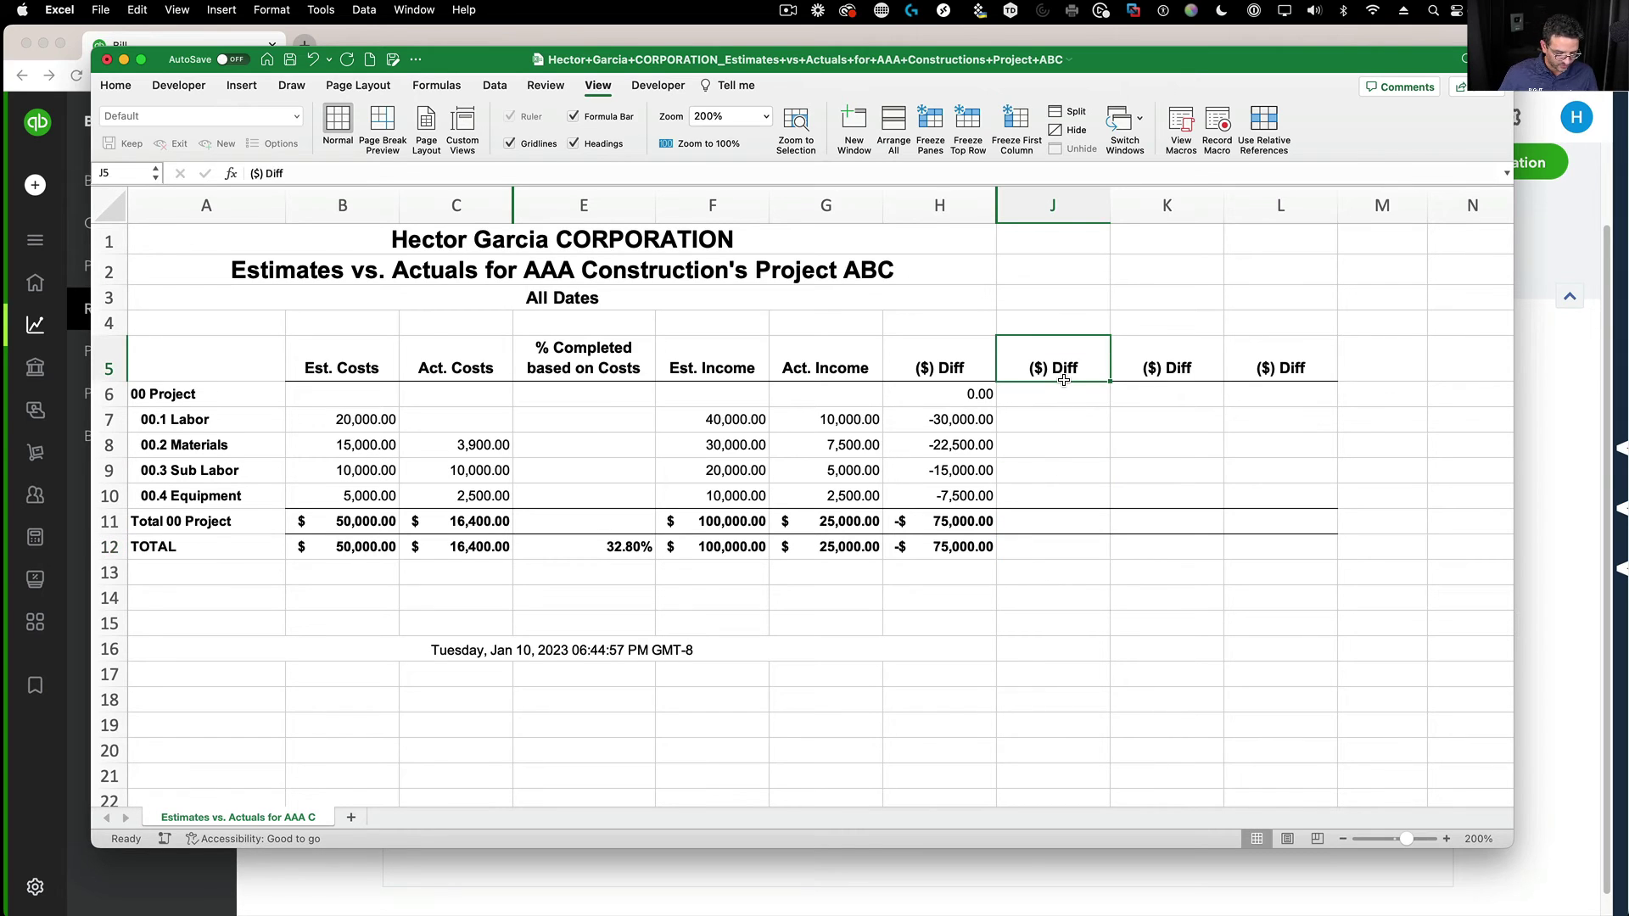
pyautogui.write('% Invoiced')
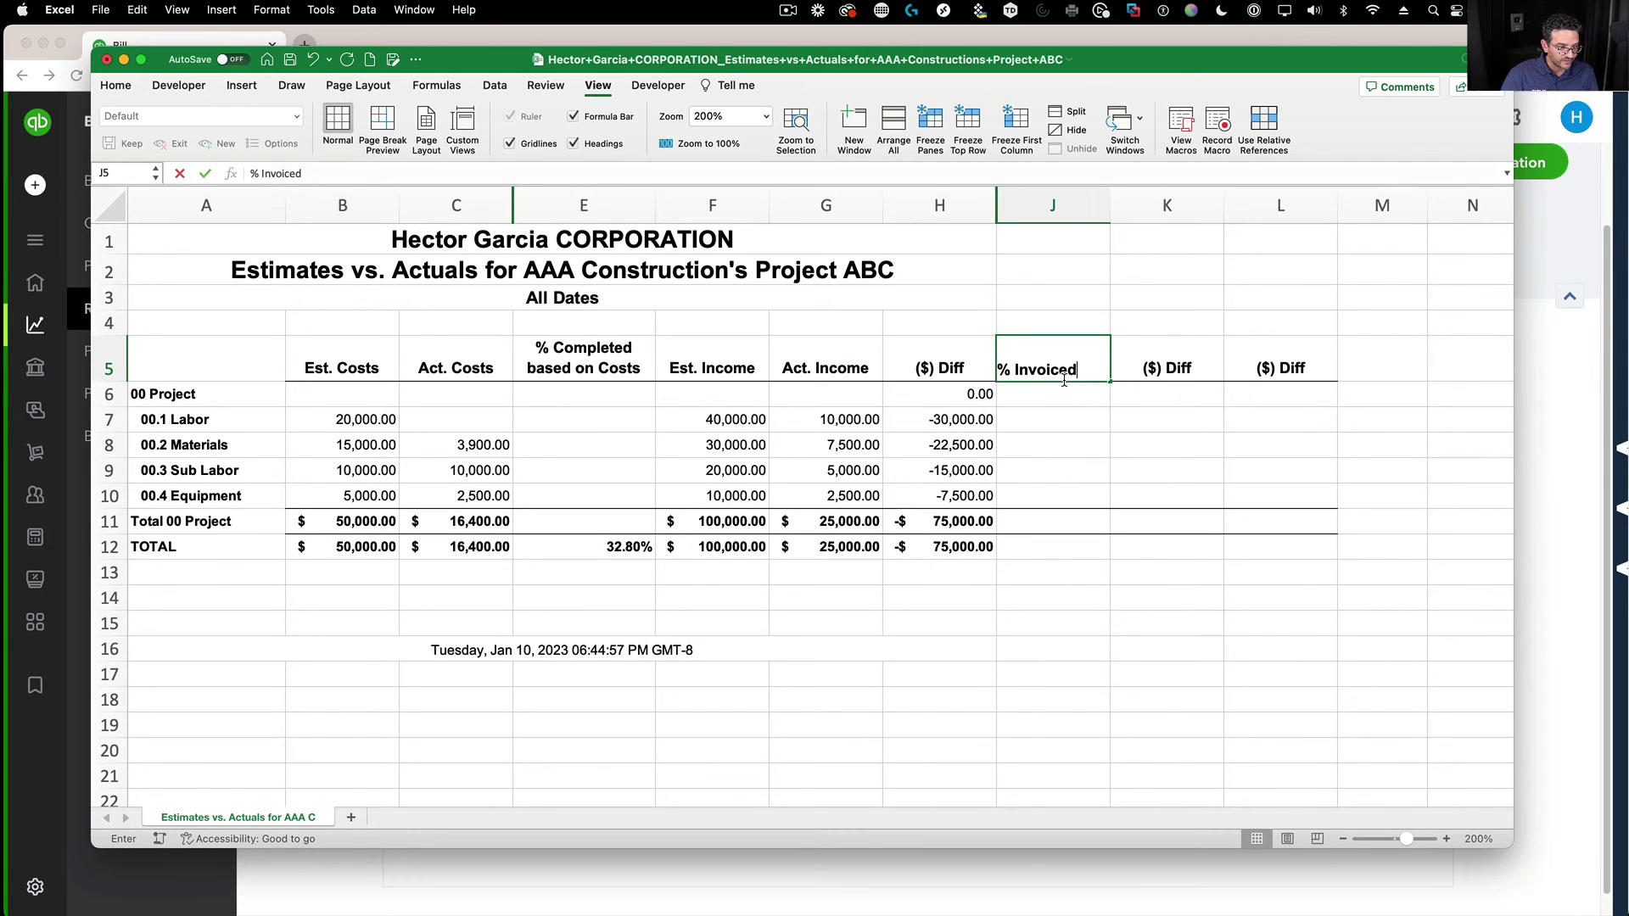
pyautogui.press('Return')
# Enter =G12/F12 in J12 of the TOTAL row and format the cell as a percentage.
pyautogui.click(1036, 552)
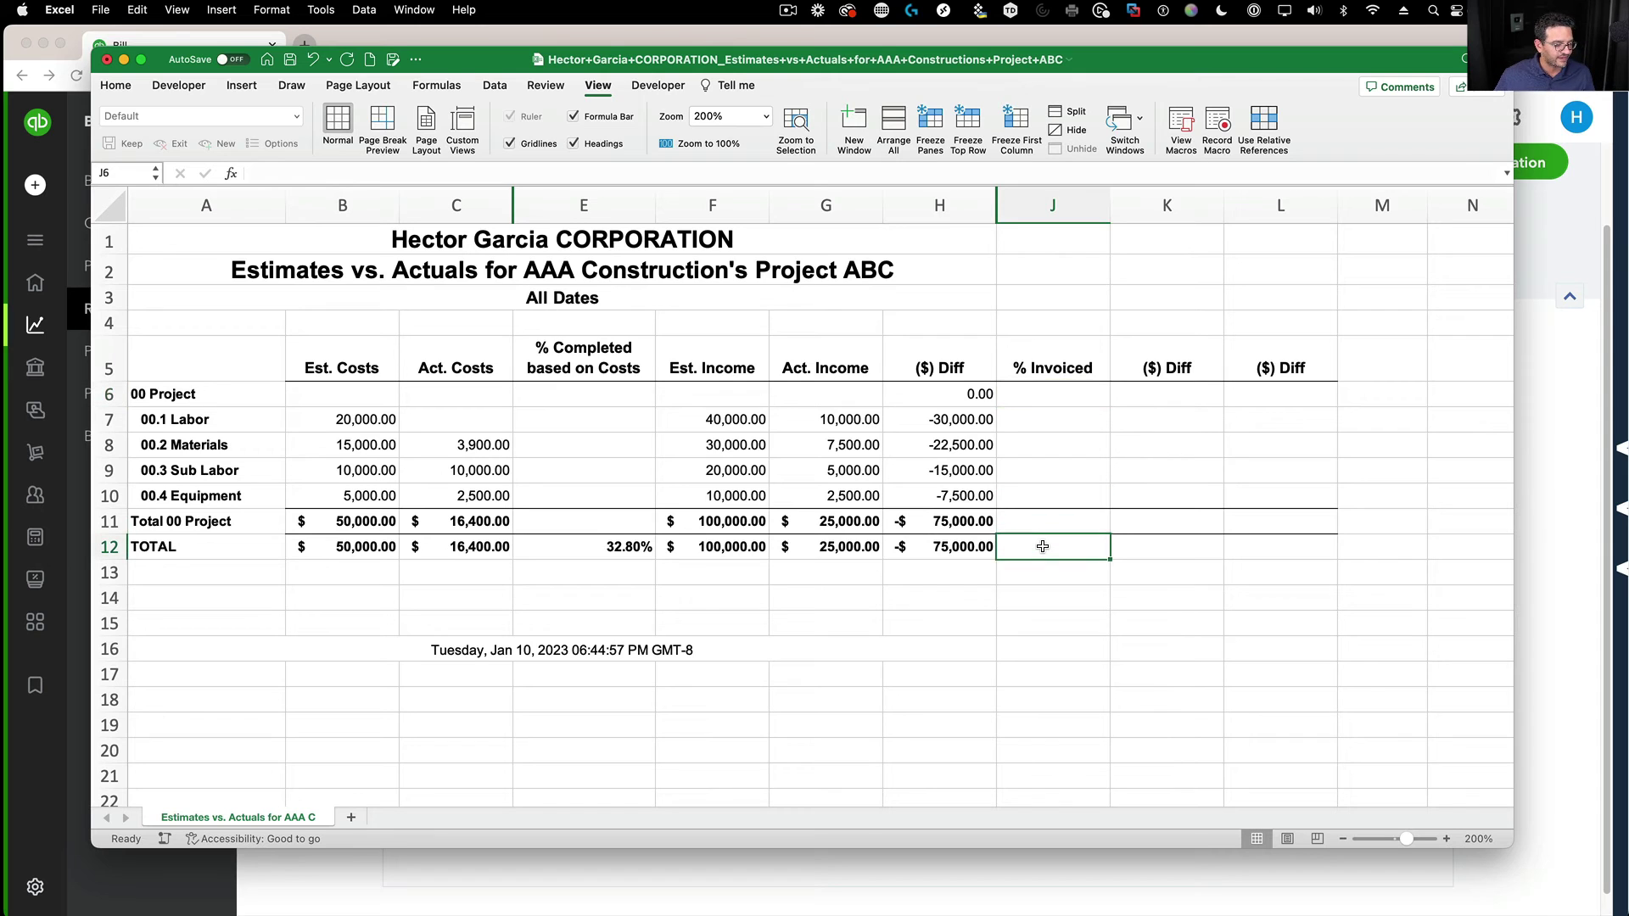
pyautogui.write('=')
pyautogui.click(833, 546)
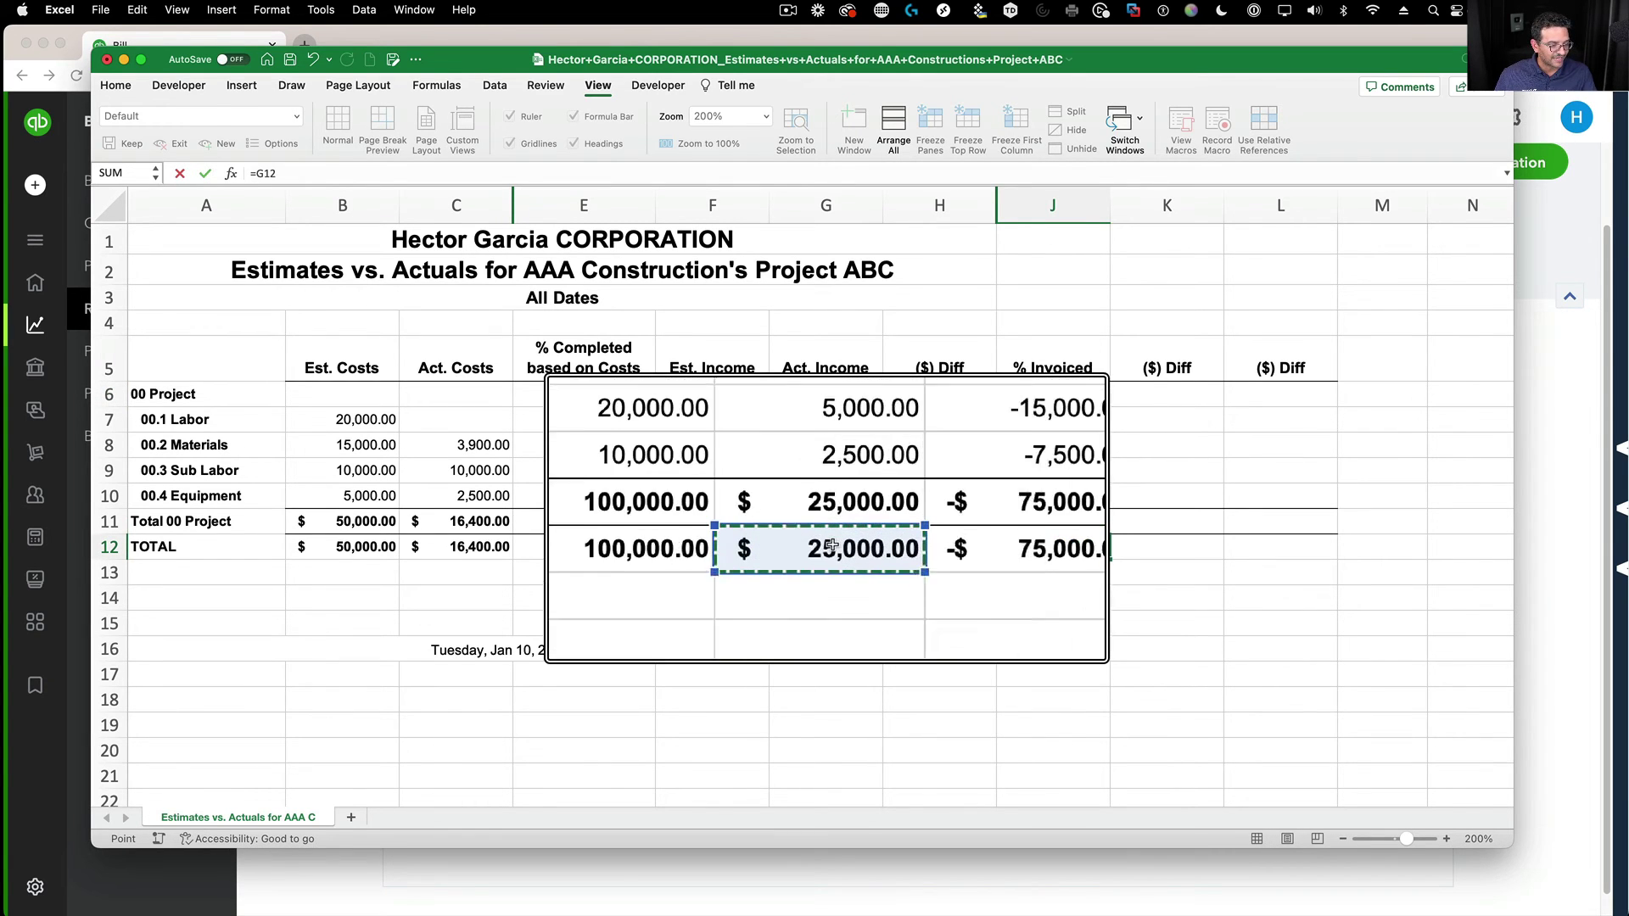
pyautogui.write('/')
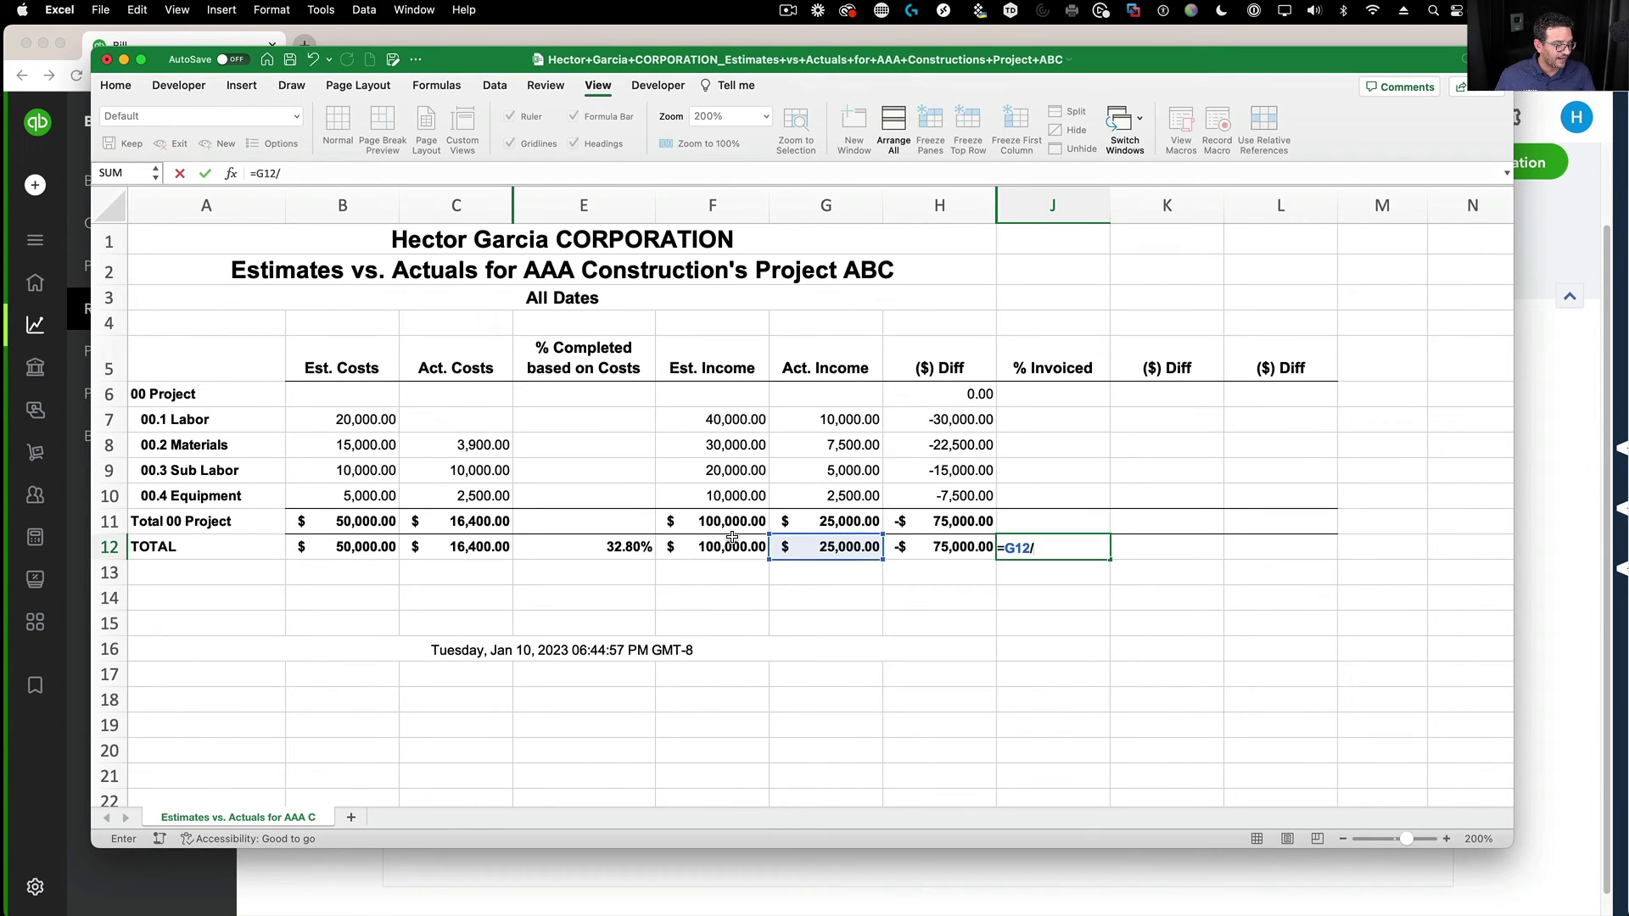
pyautogui.click(733, 538)
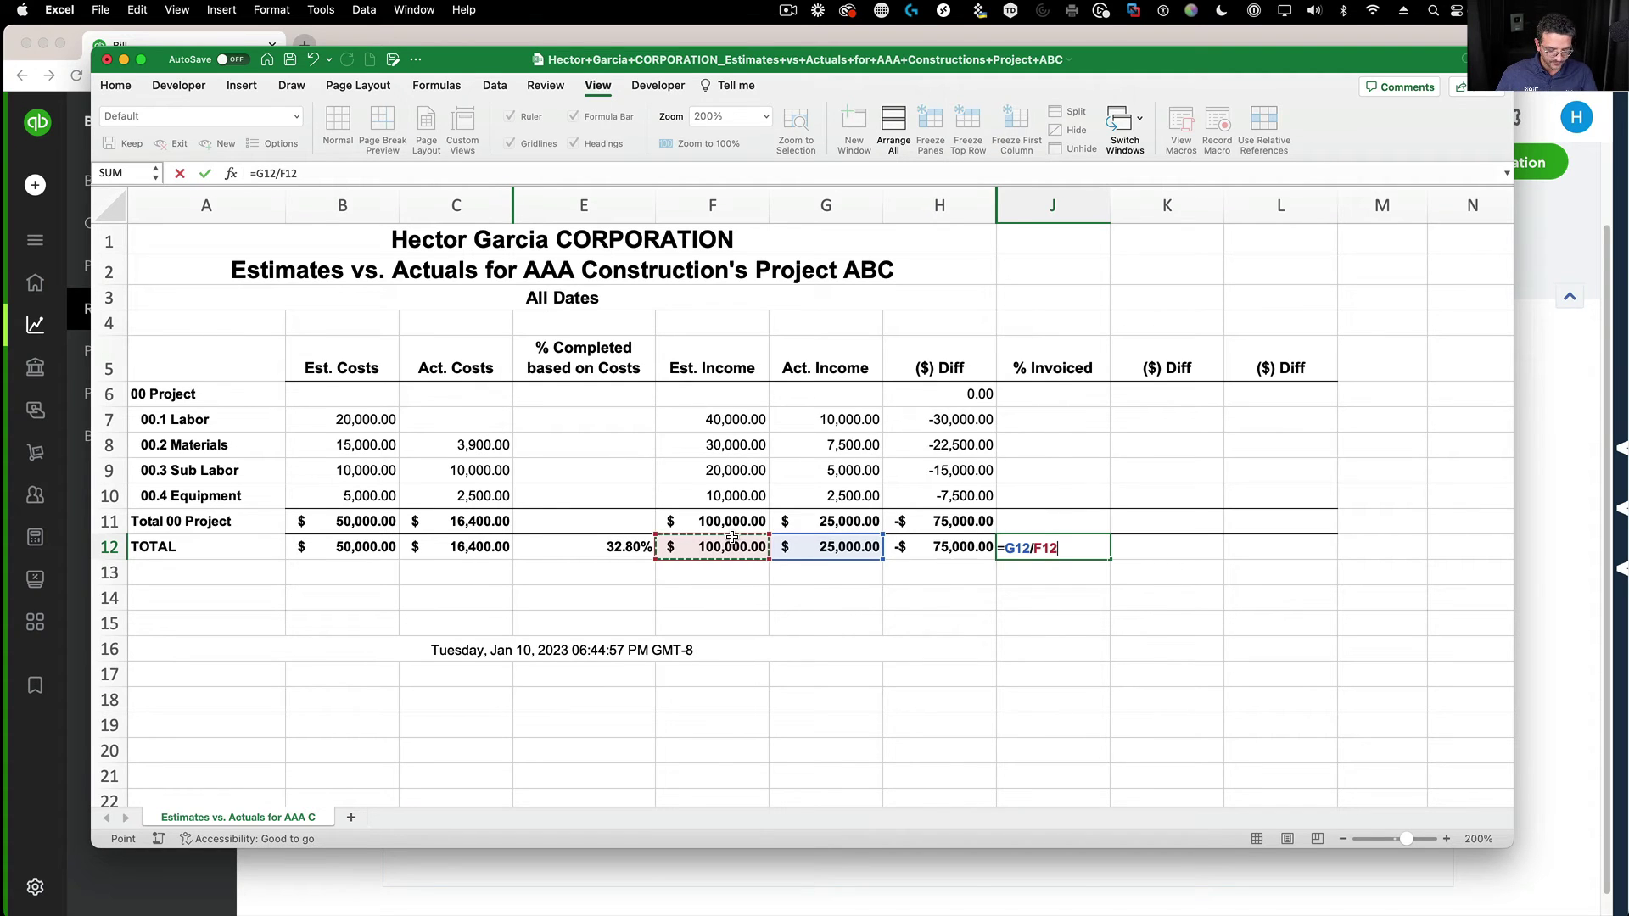
pyautogui.hotkey('ctrl', 'Return')
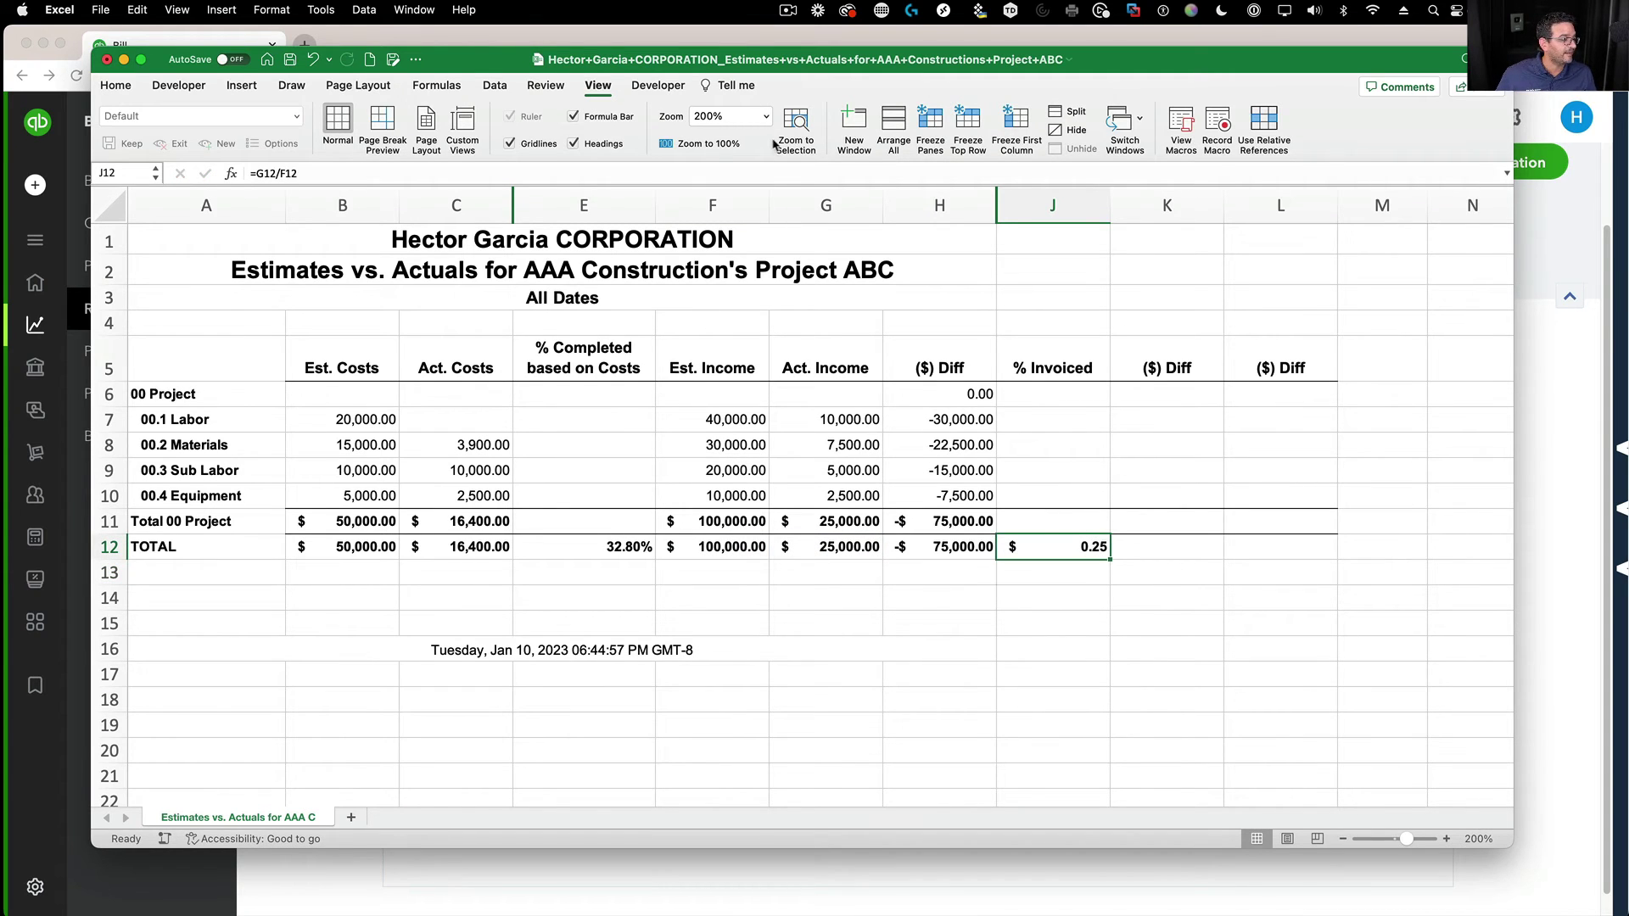
pyautogui.click(116, 85)
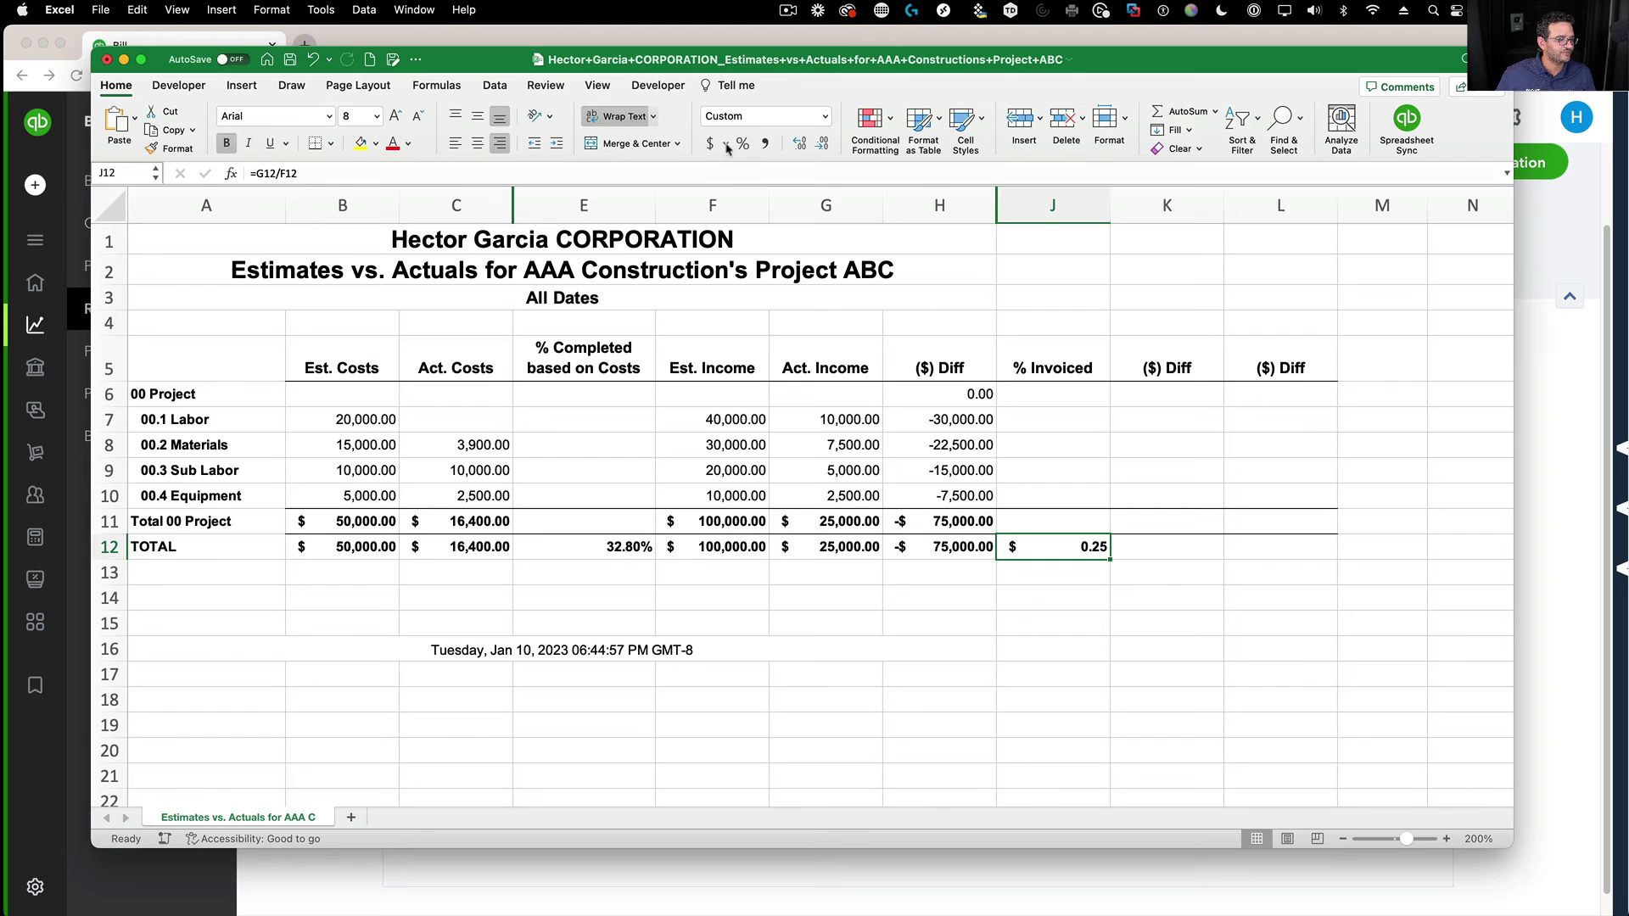
pyautogui.click(742, 144)
pyautogui.press('Return')
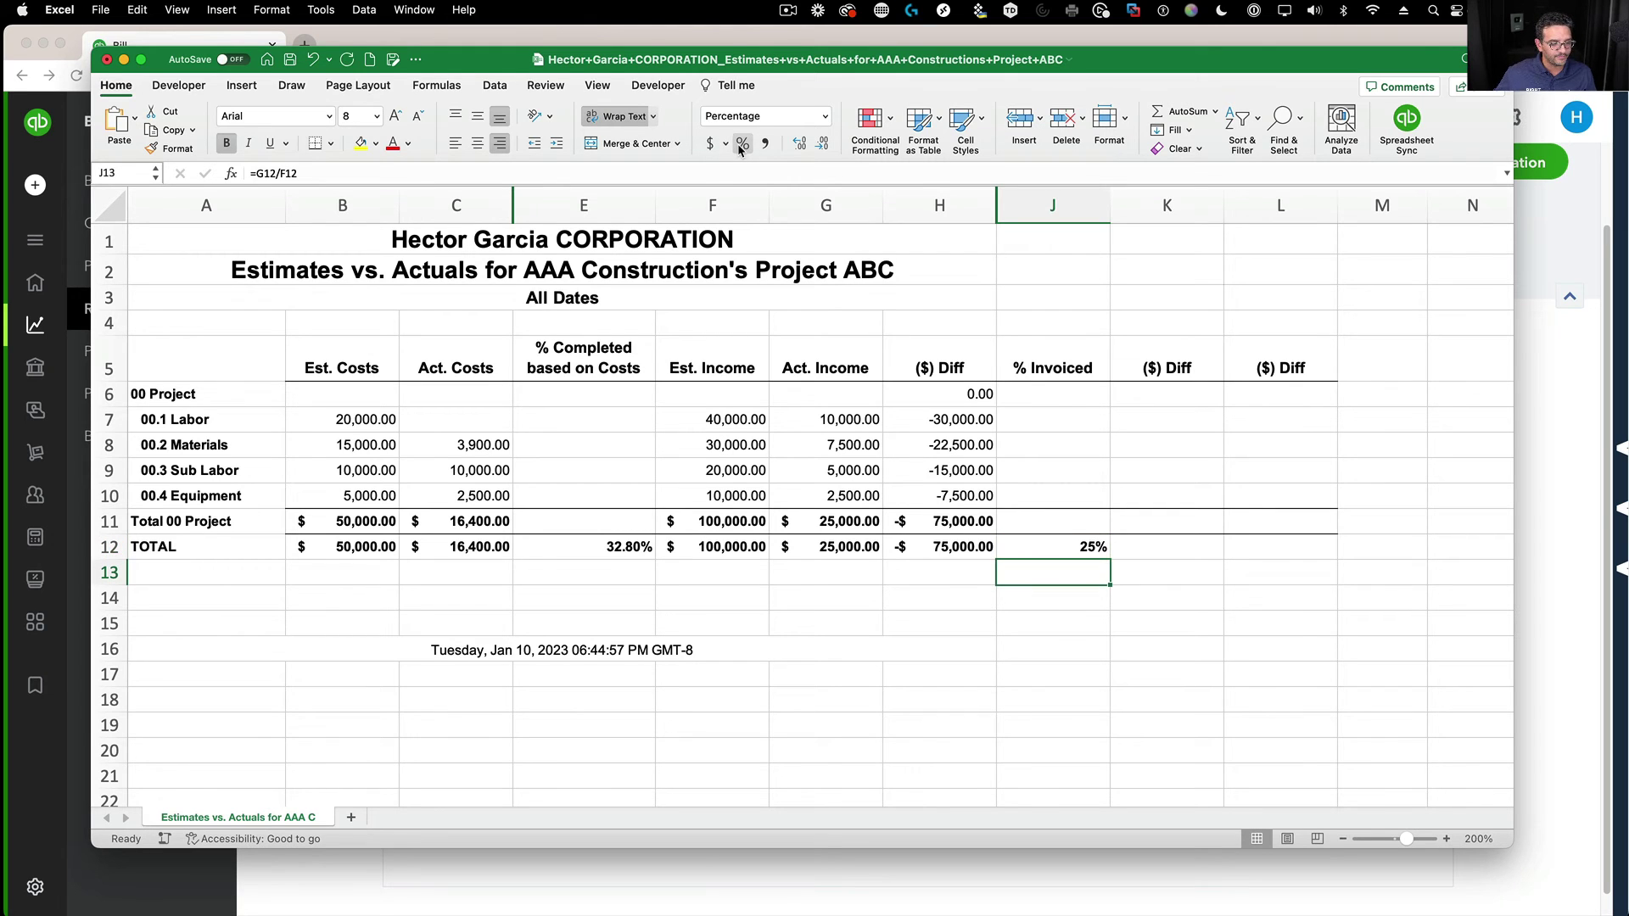
# Hide column H, the ($) Diff column of the income section, and check the two percentage formulas in the TOTAL row.
pyautogui.rightClick(949, 204)
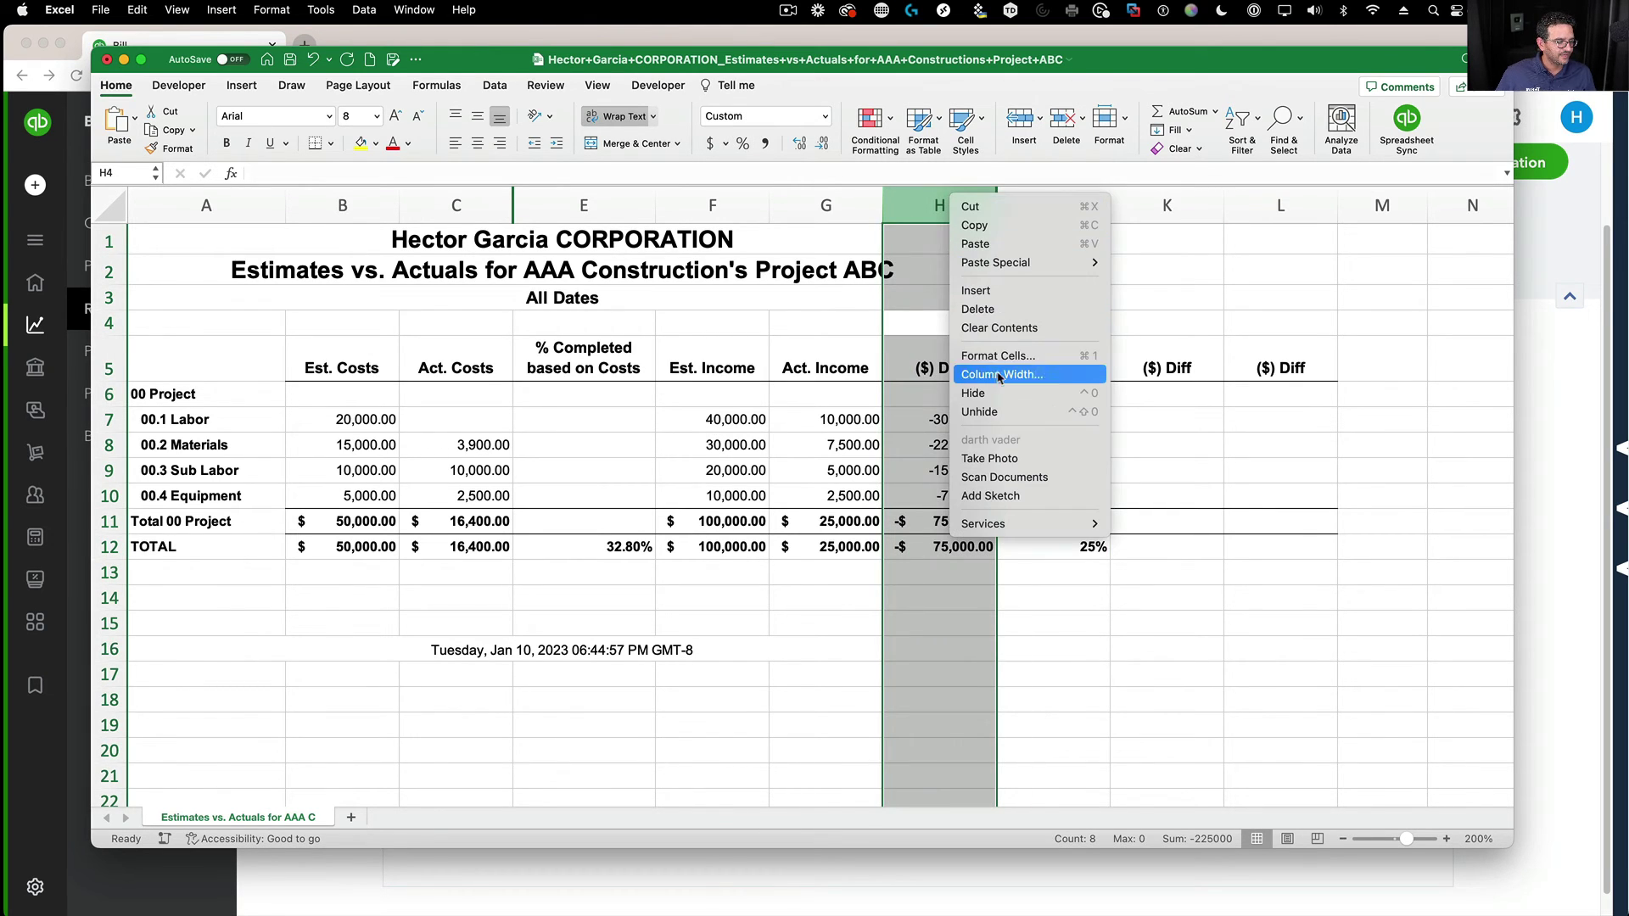
pyautogui.click(973, 392)
pyautogui.click(828, 700)
pyautogui.click(916, 550)
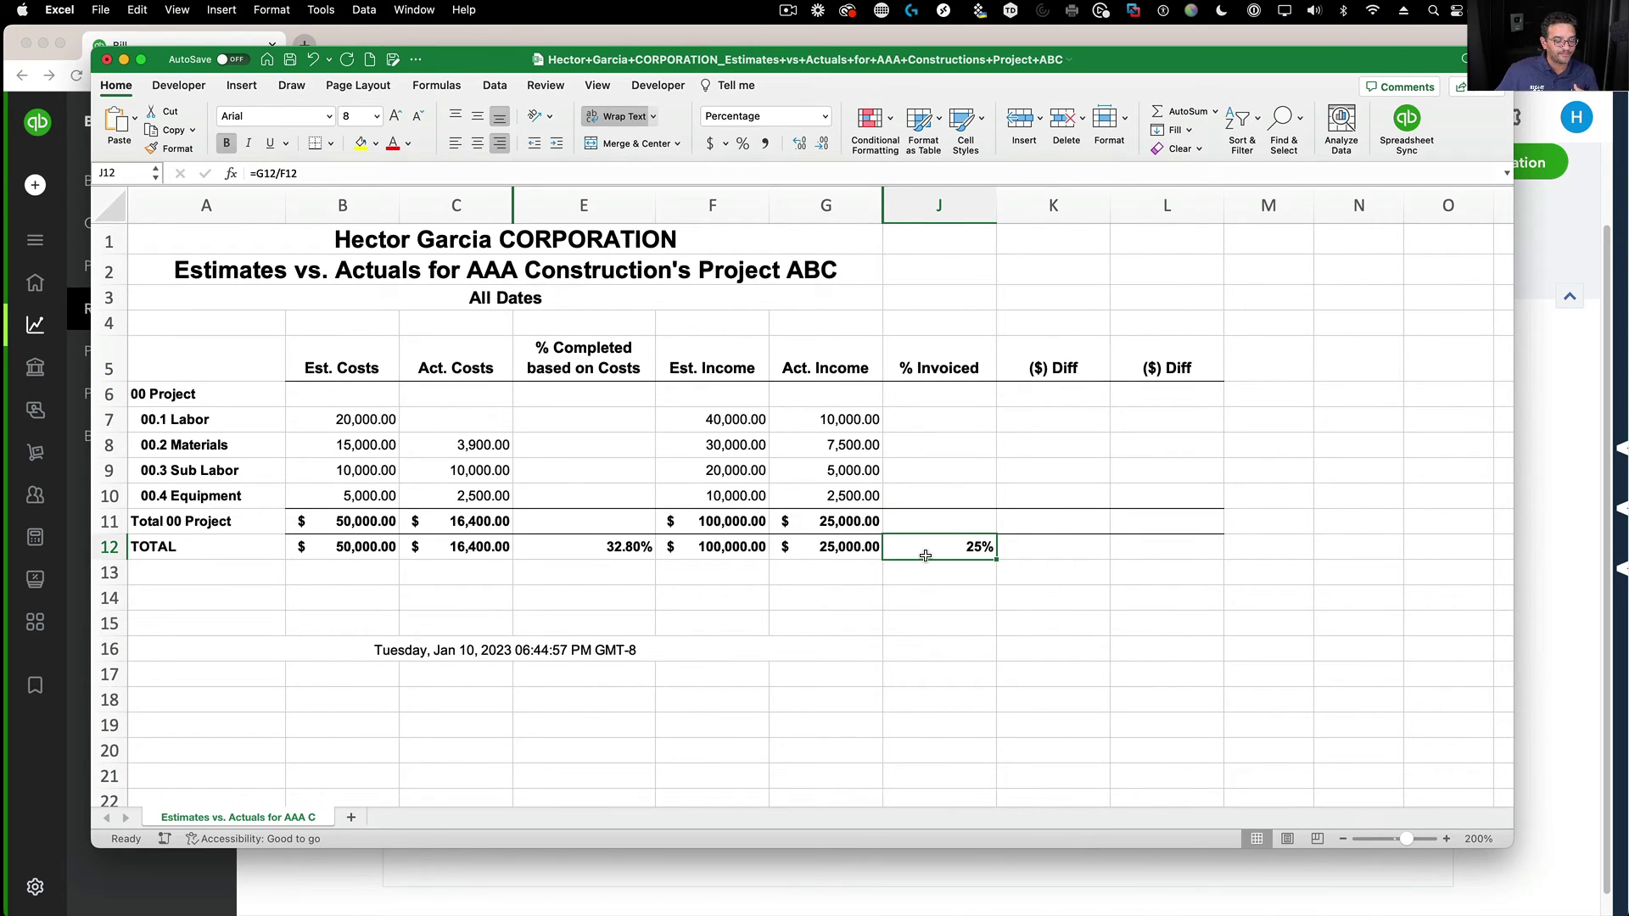
pyautogui.click(615, 545)
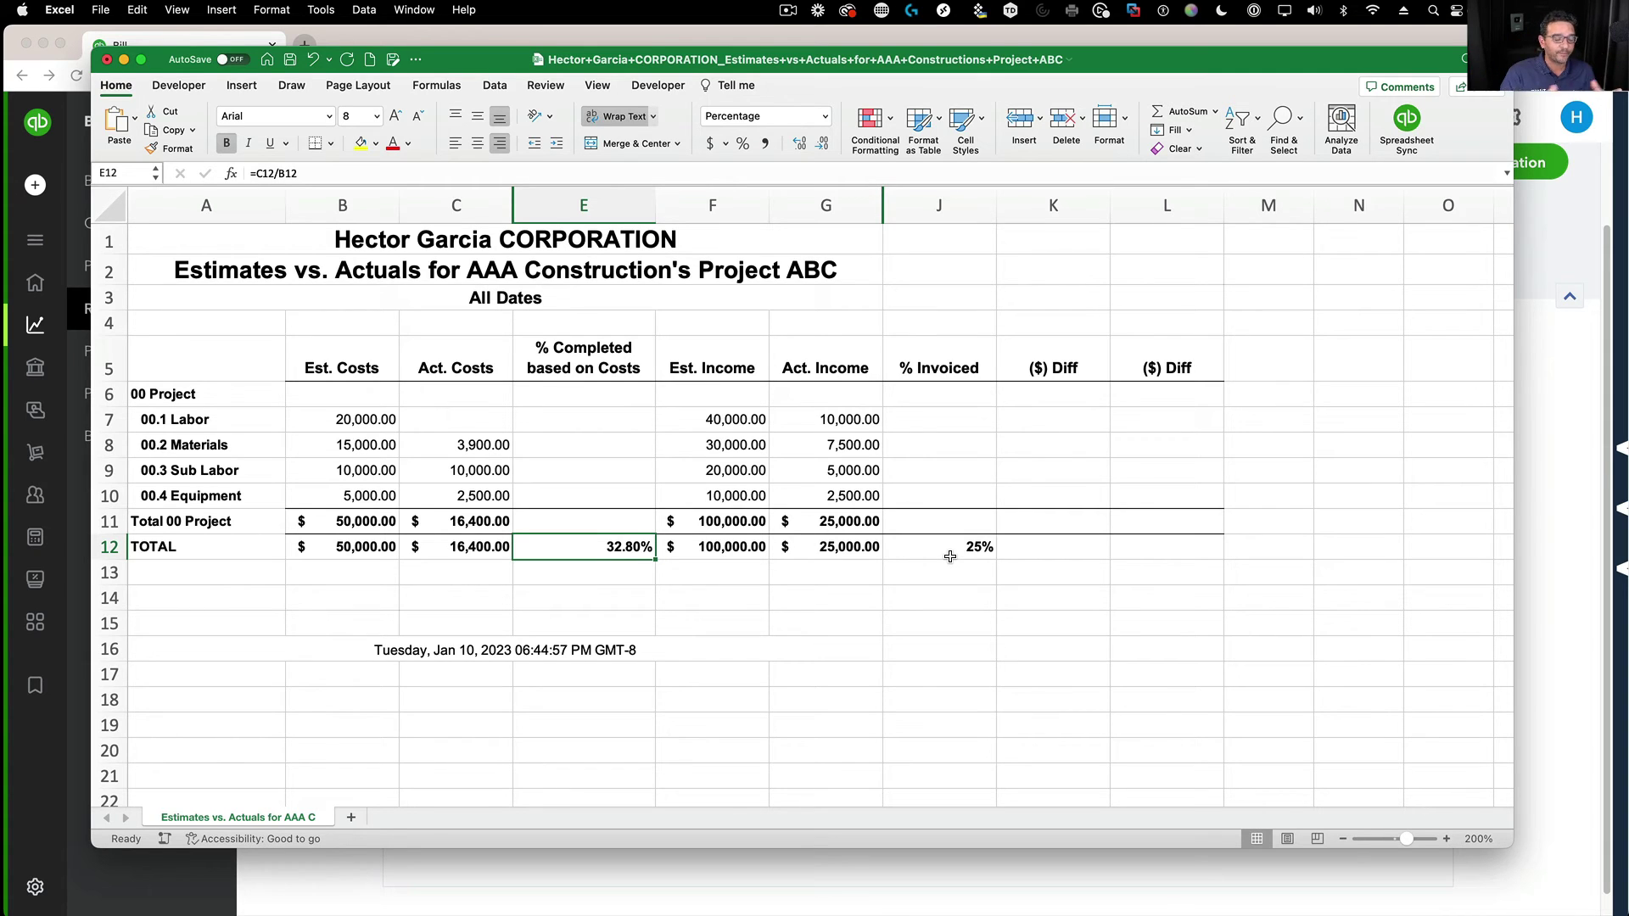
# Change the heading in K5 to "Amount Earned".
pyautogui.click(1048, 365)
pyautogui.write('Amou')
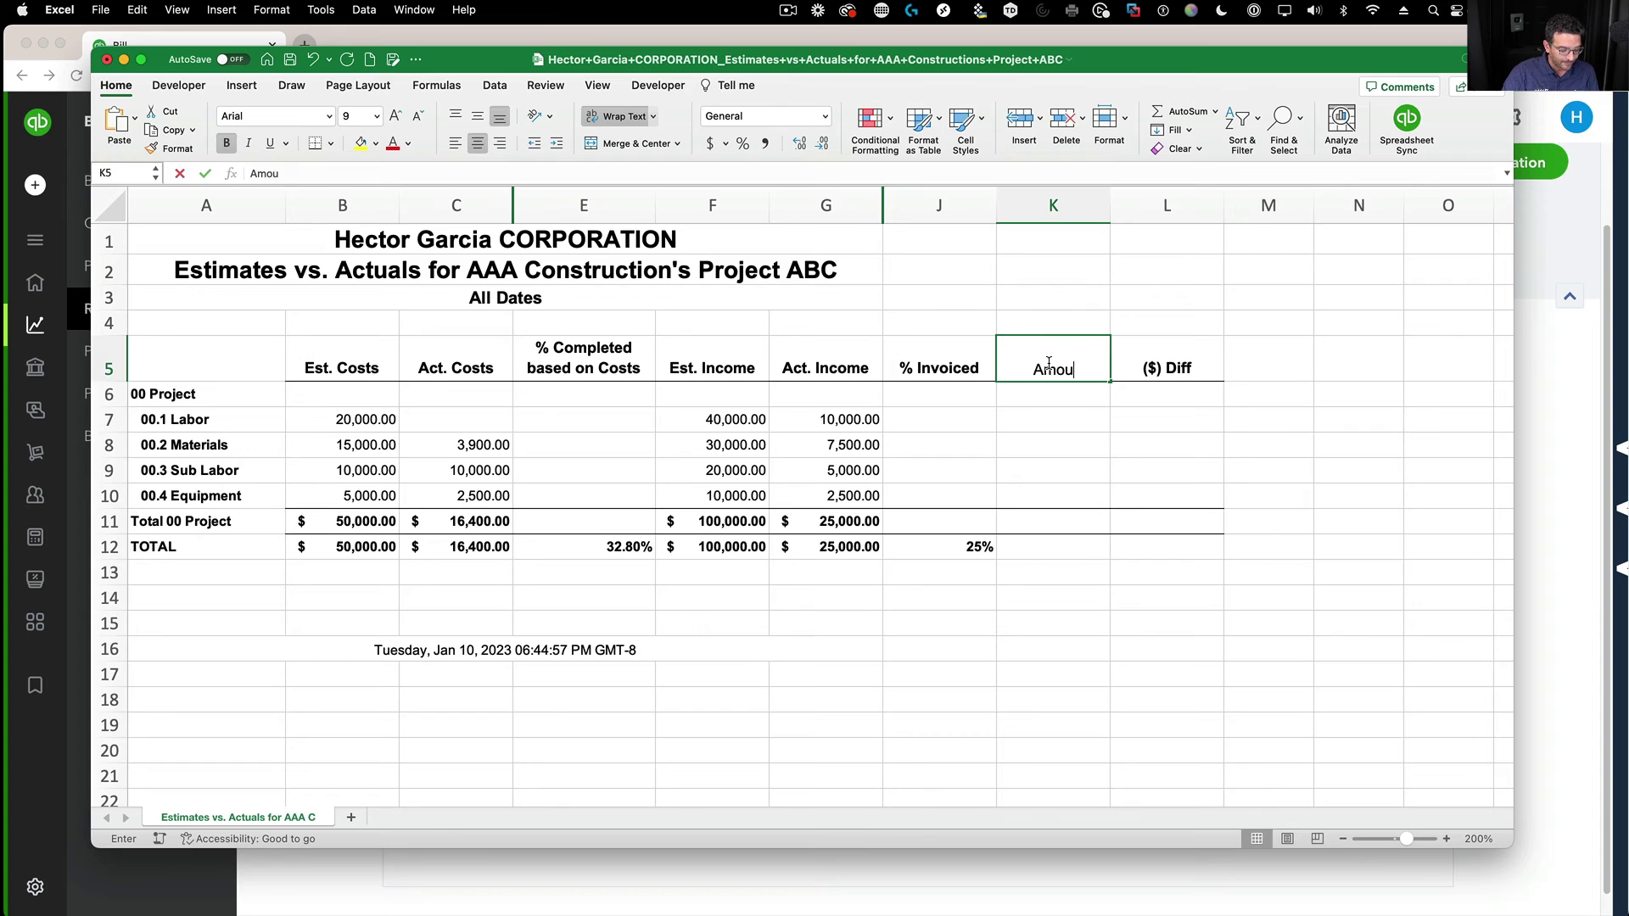
pyautogui.write('nt Earned')
pyautogui.press('Return')
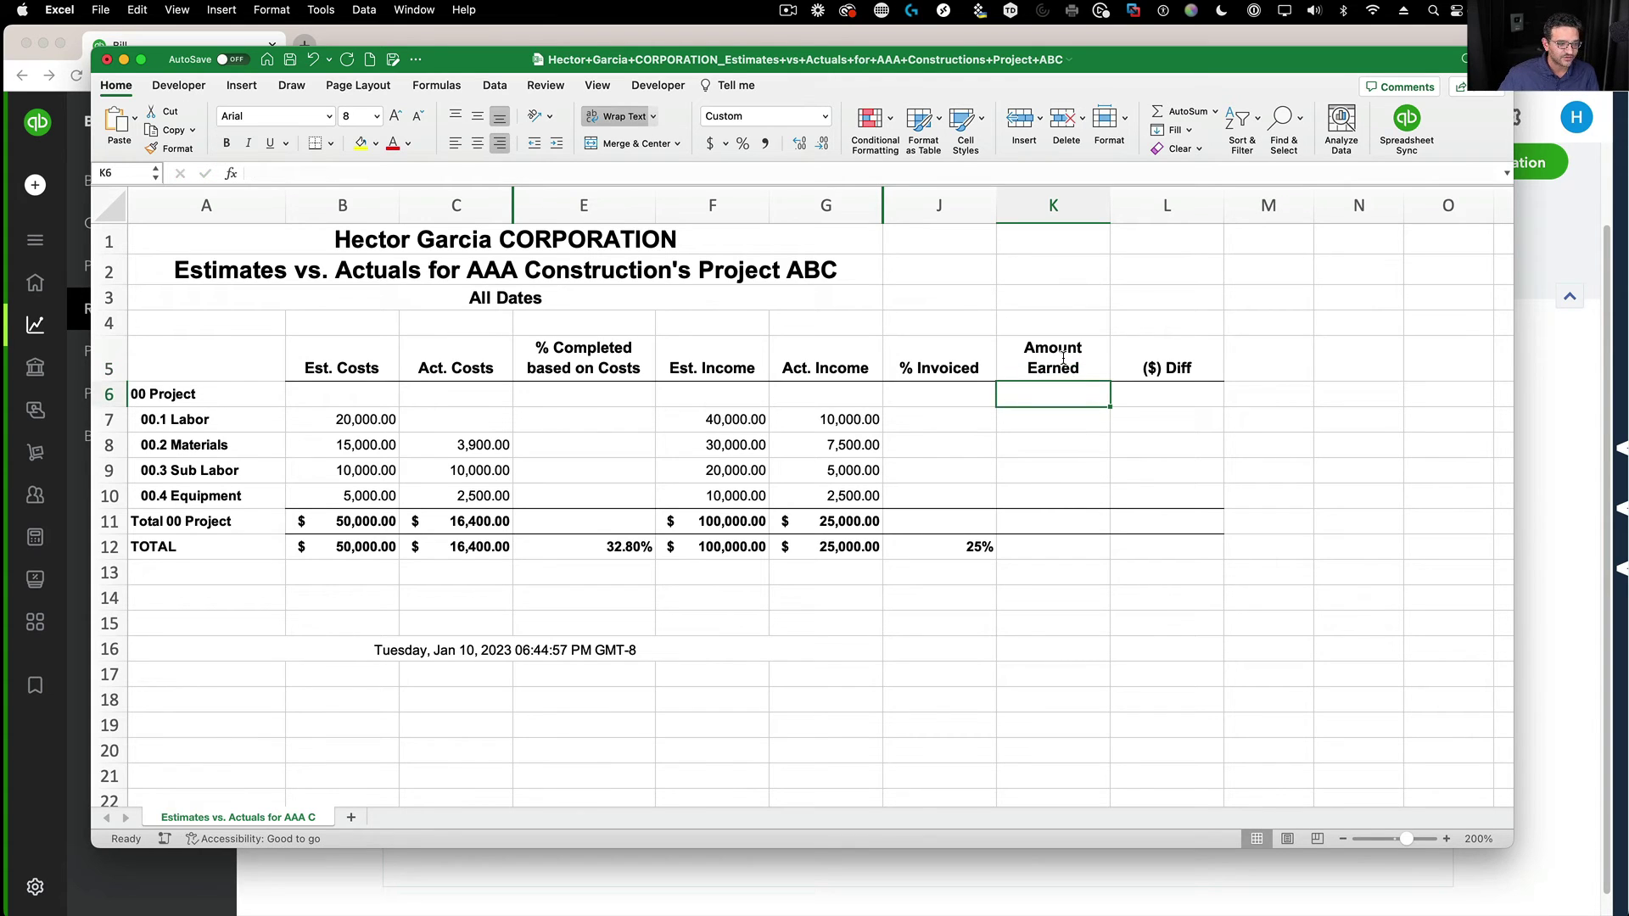
# Enter =E12*F12 in K12 of the TOTAL row and check it against the percentage completed and the actual income total.
pyautogui.click(1043, 546)
pyautogui.write('=')
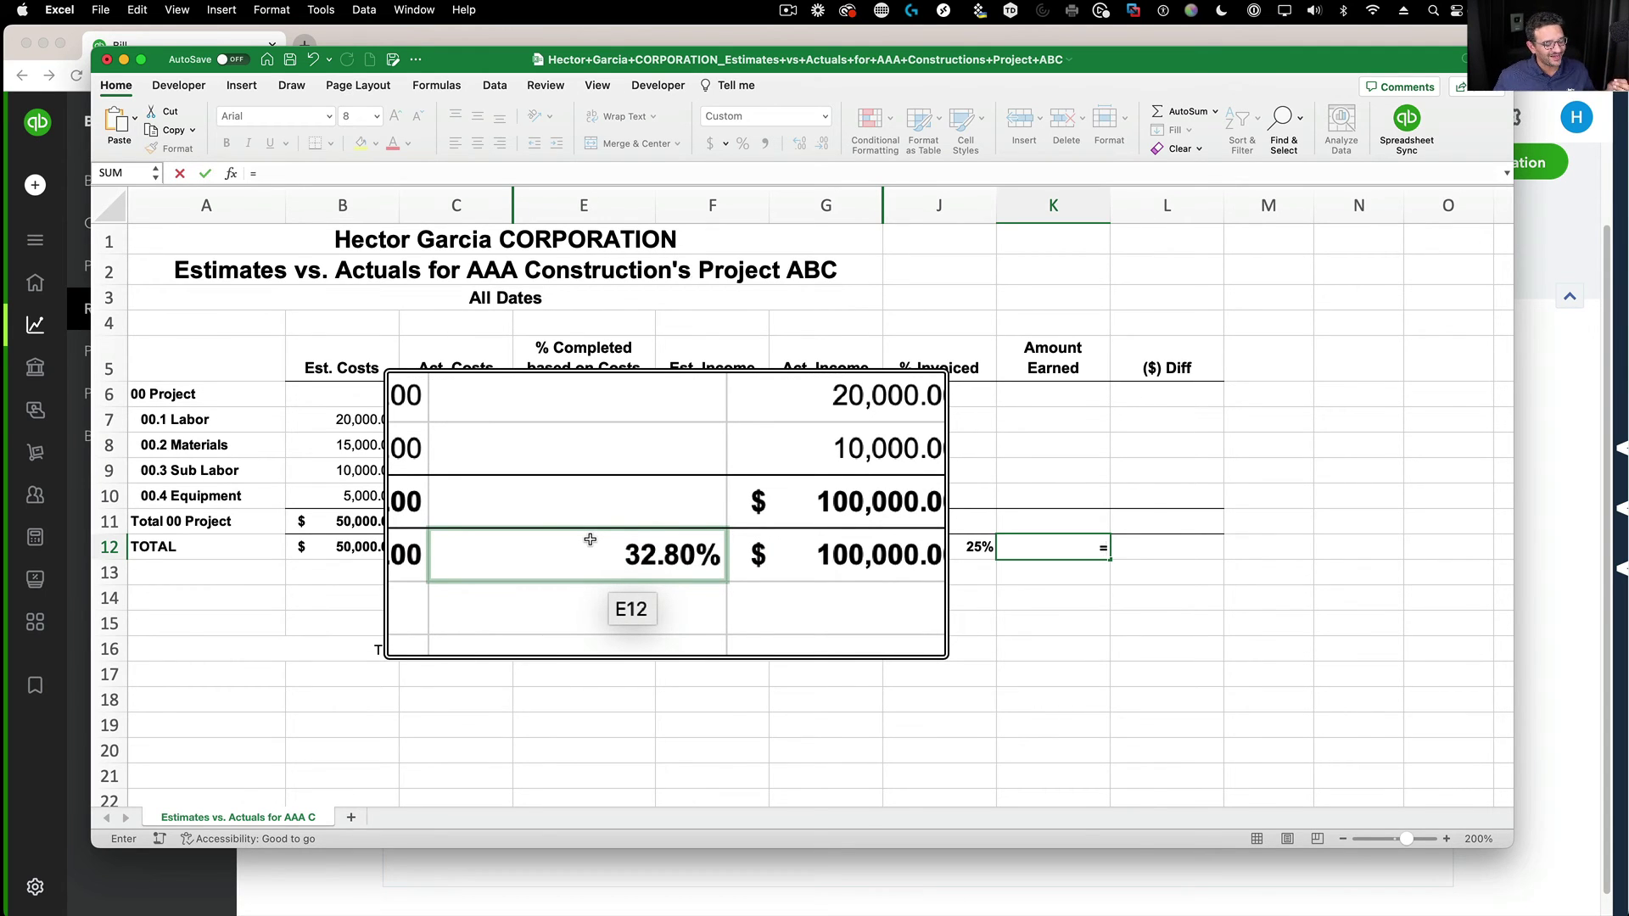
pyautogui.click(590, 540)
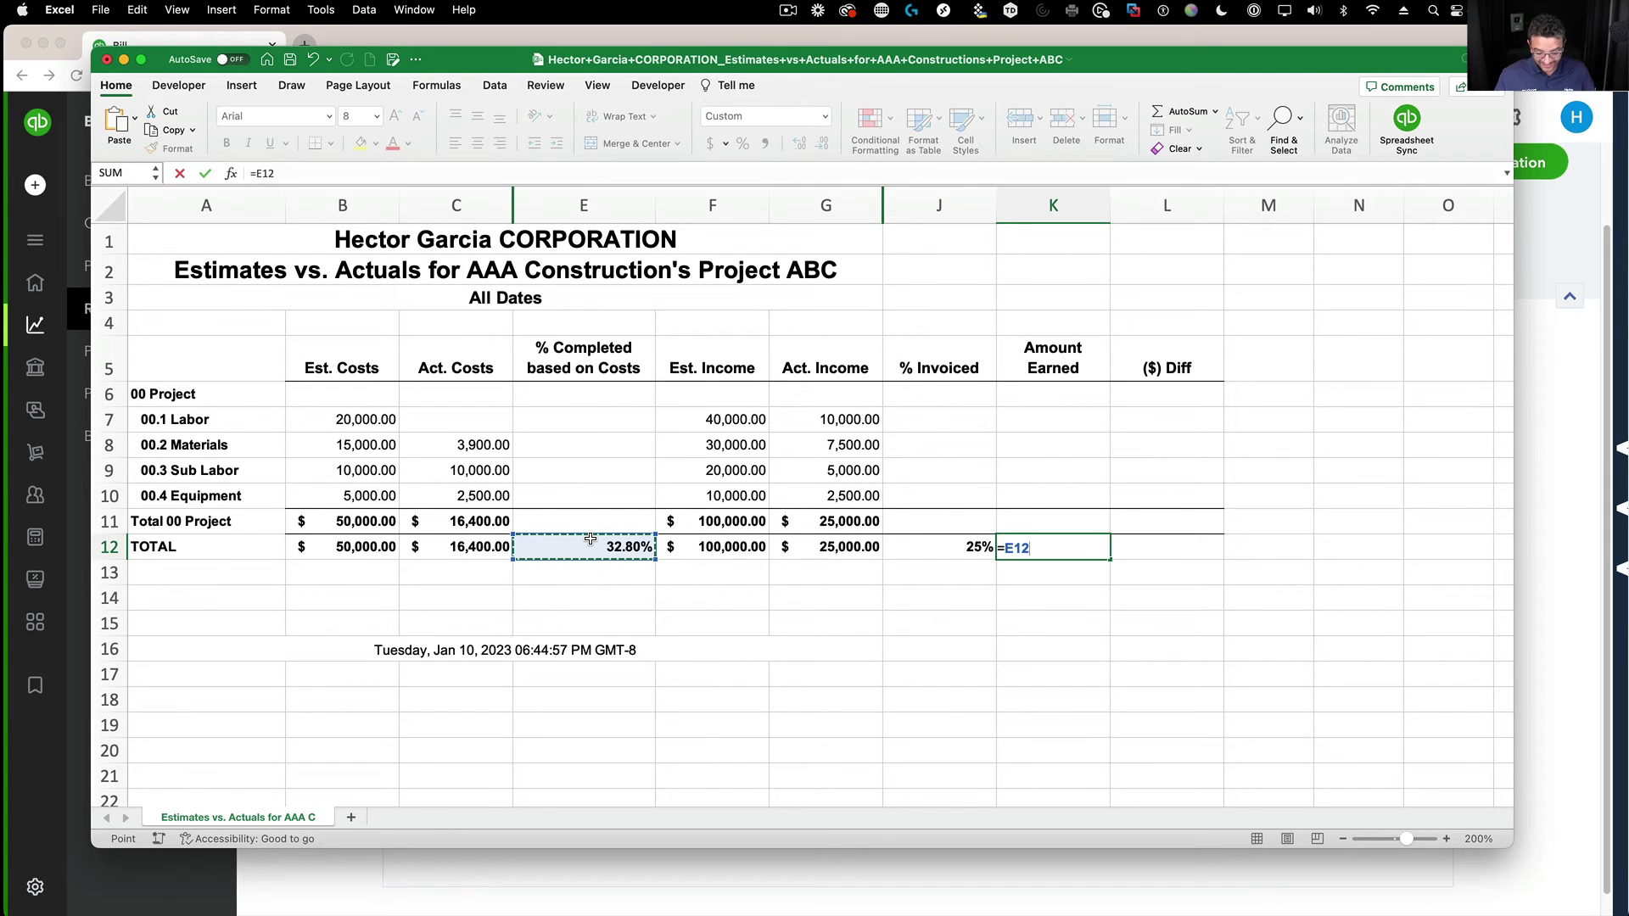
pyautogui.write('*')
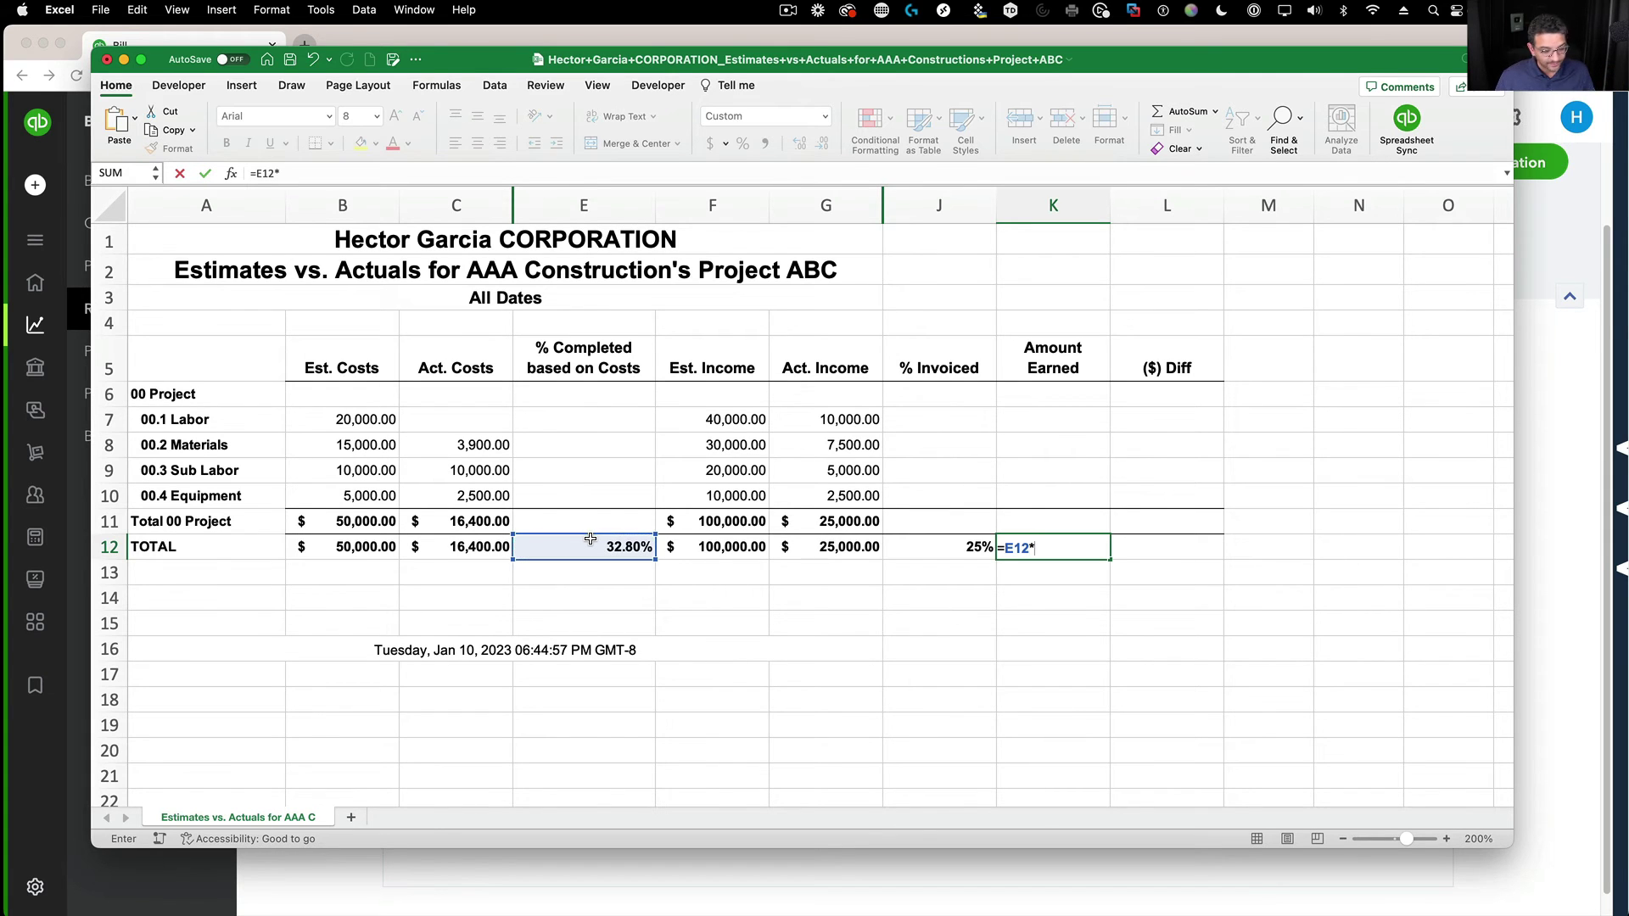
pyautogui.click(729, 550)
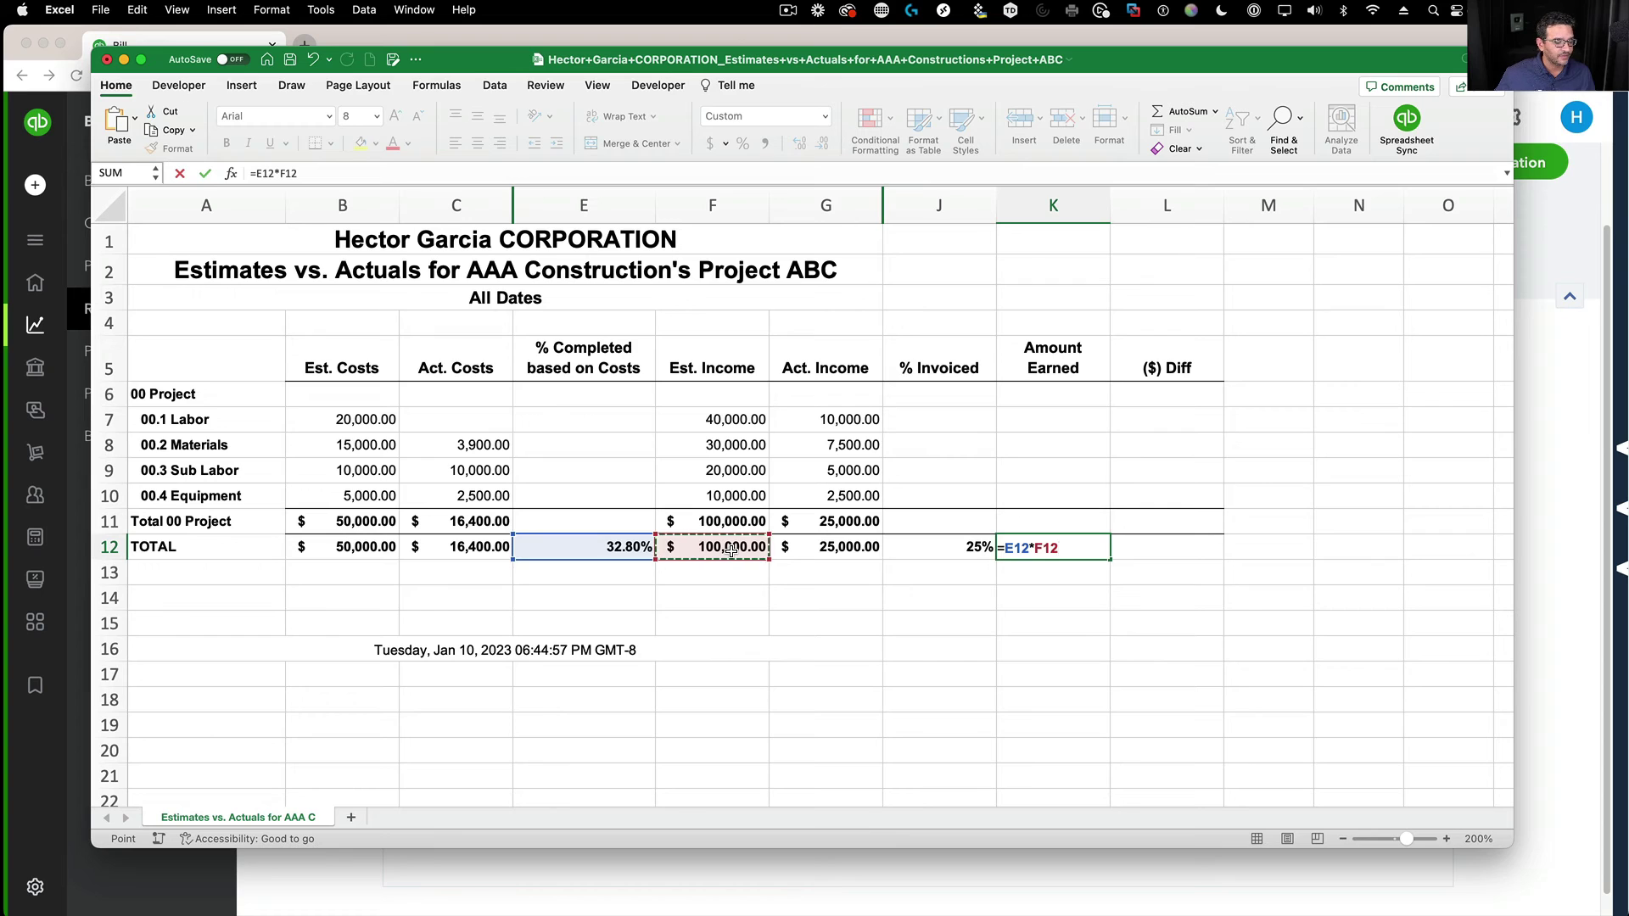
pyautogui.press('Return')
pyautogui.click(616, 539)
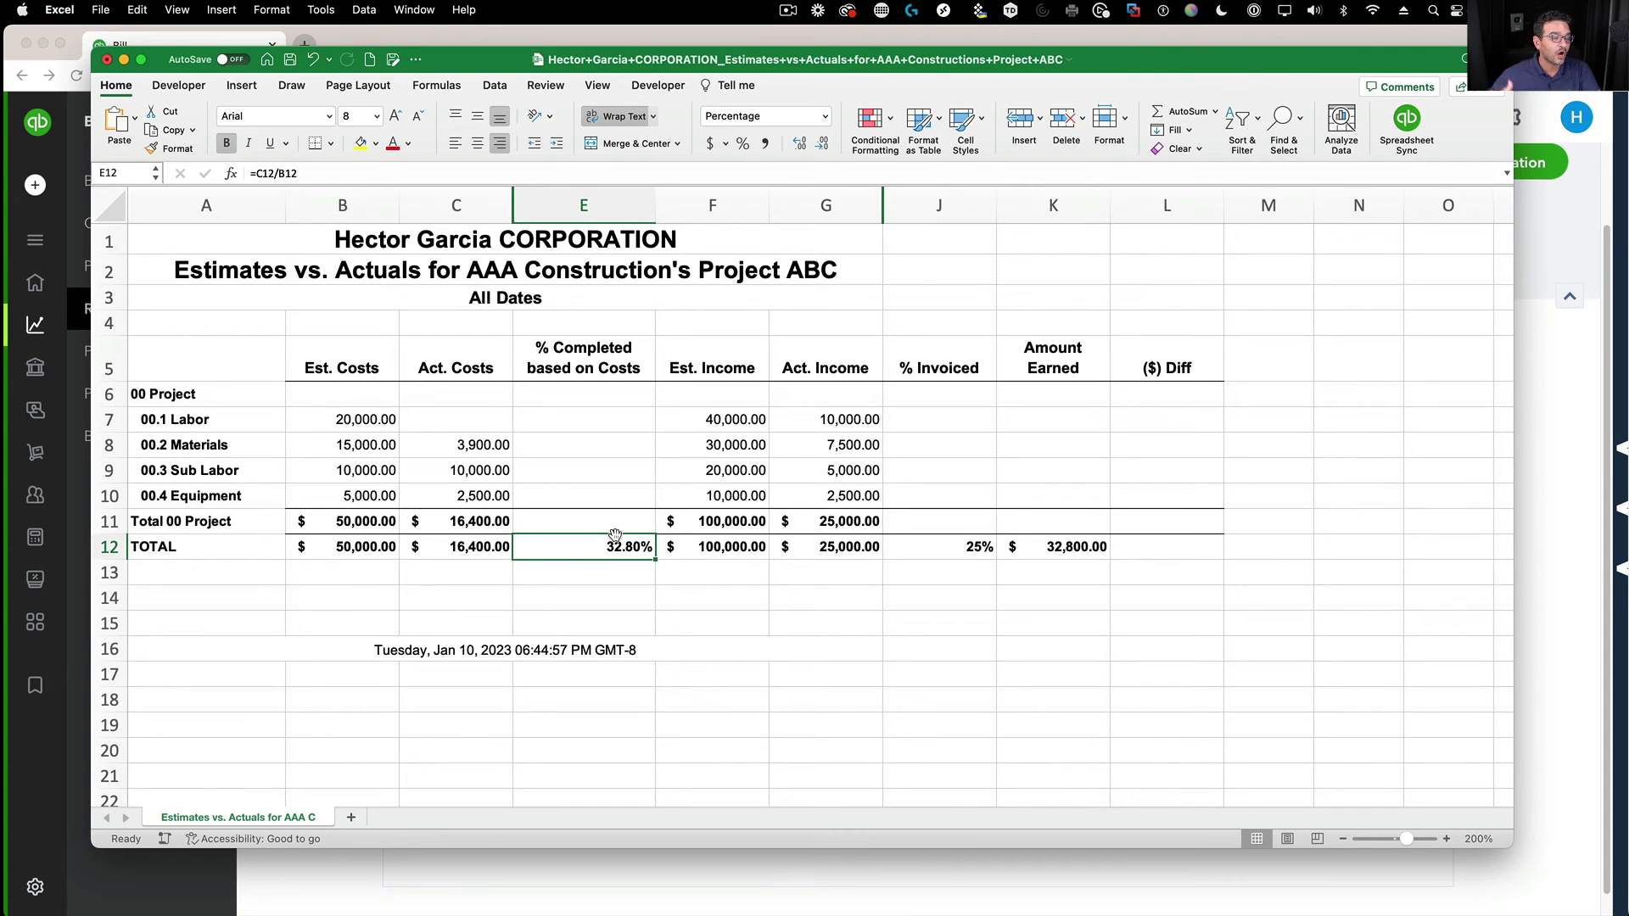
pyautogui.click(1066, 545)
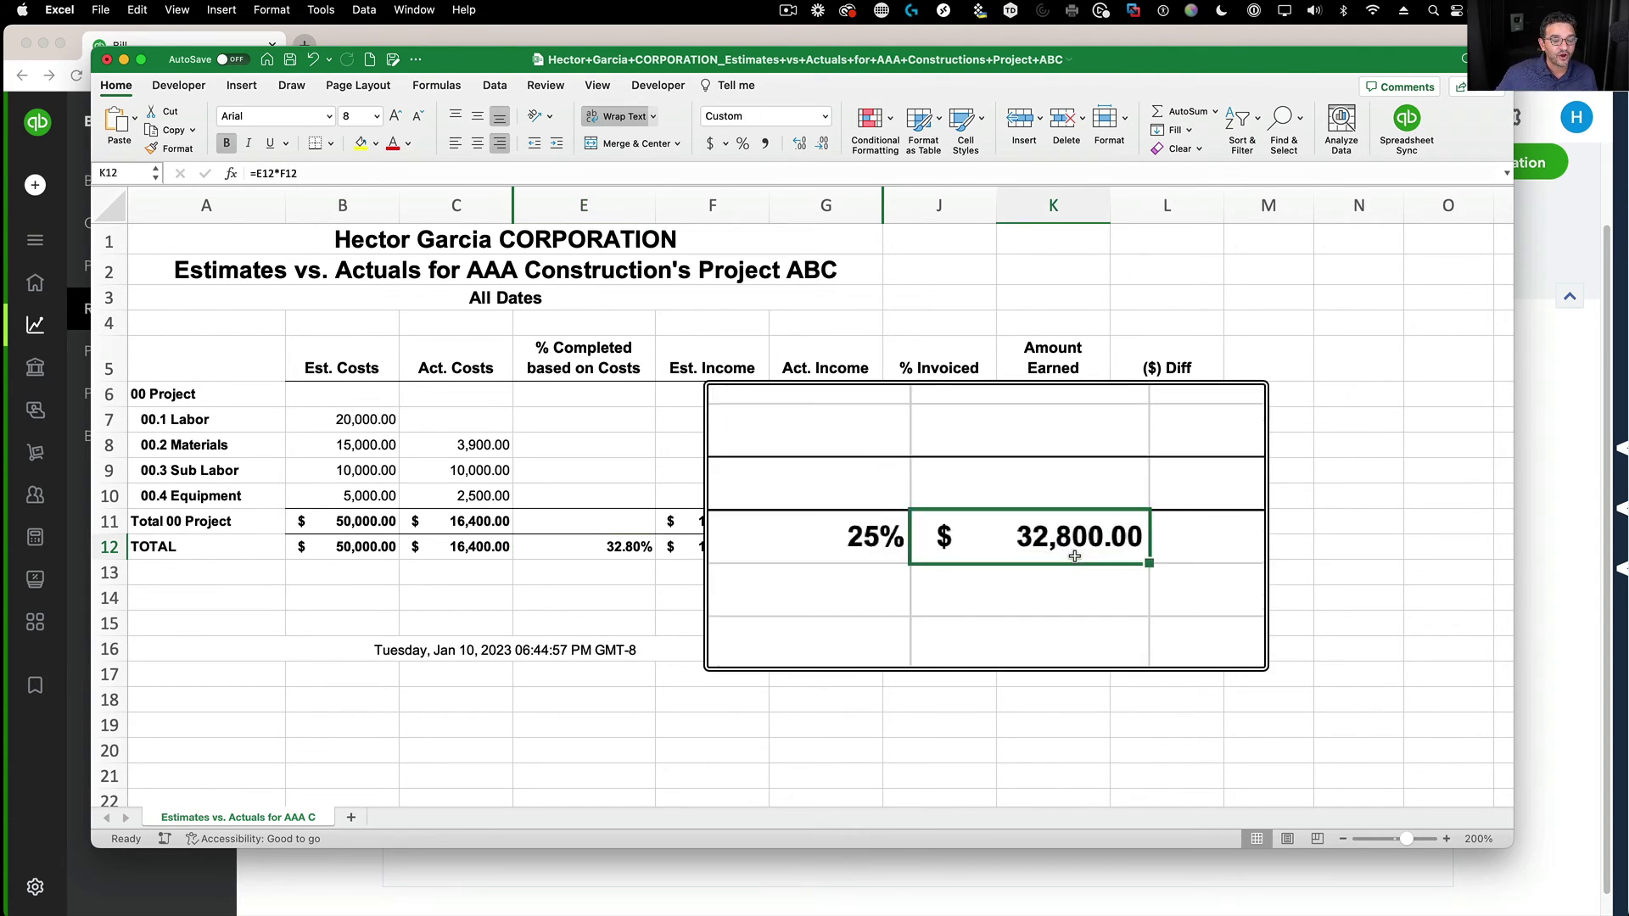
pyautogui.click(827, 547)
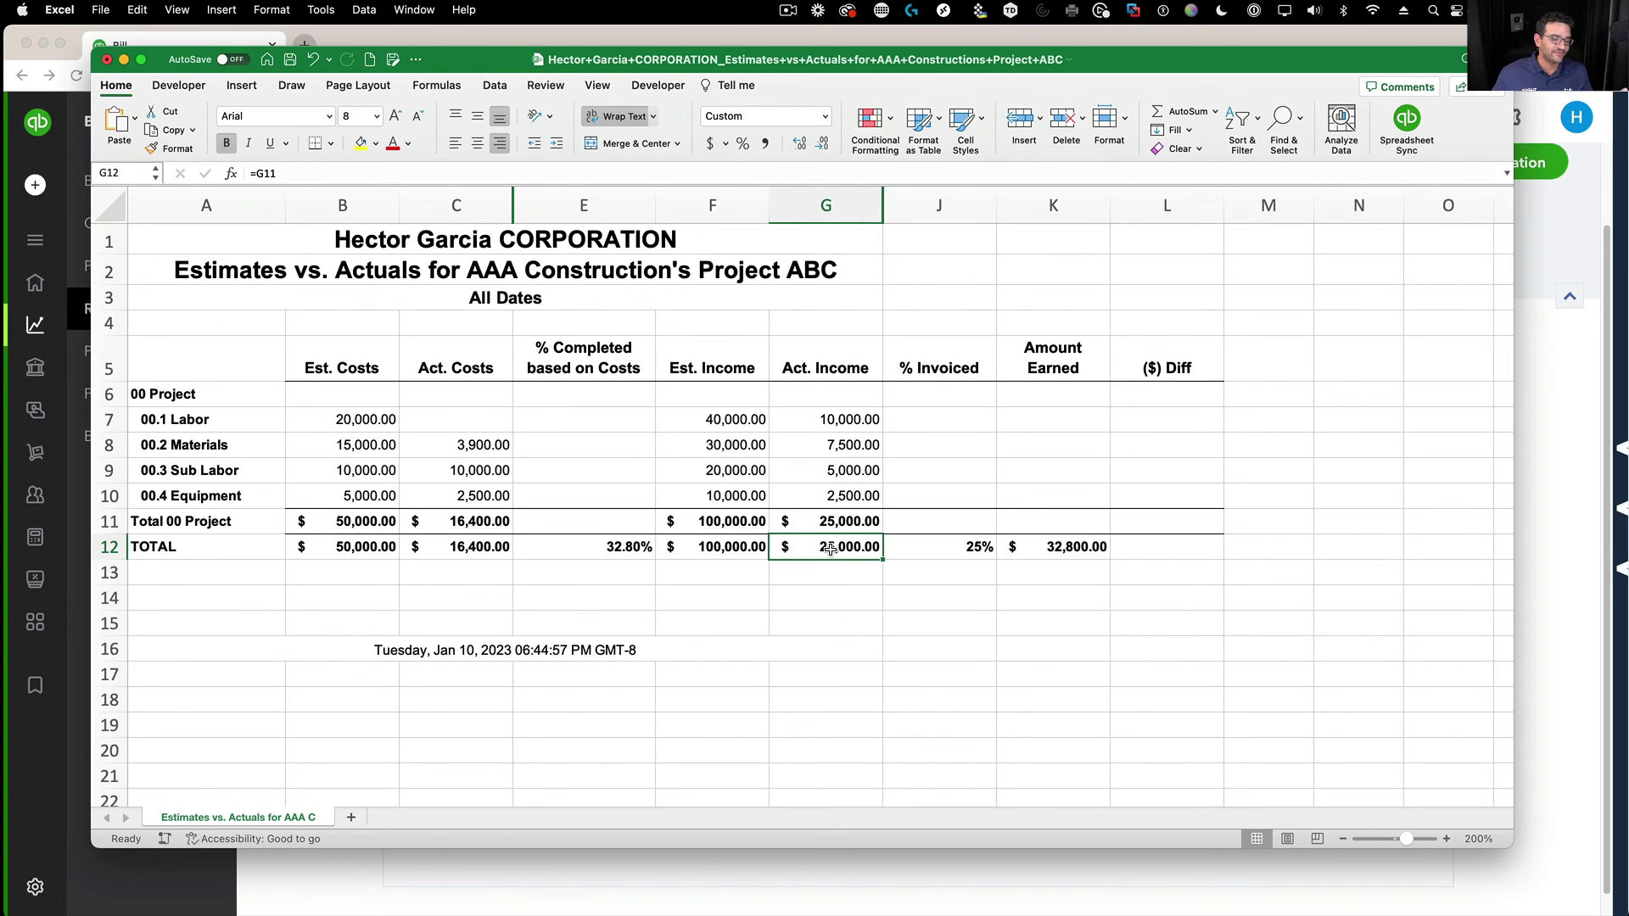
# Replace the ($) Diff heading in L5 with "Over/Under Billings".
pyautogui.click(1154, 550)
pyautogui.click(1177, 369)
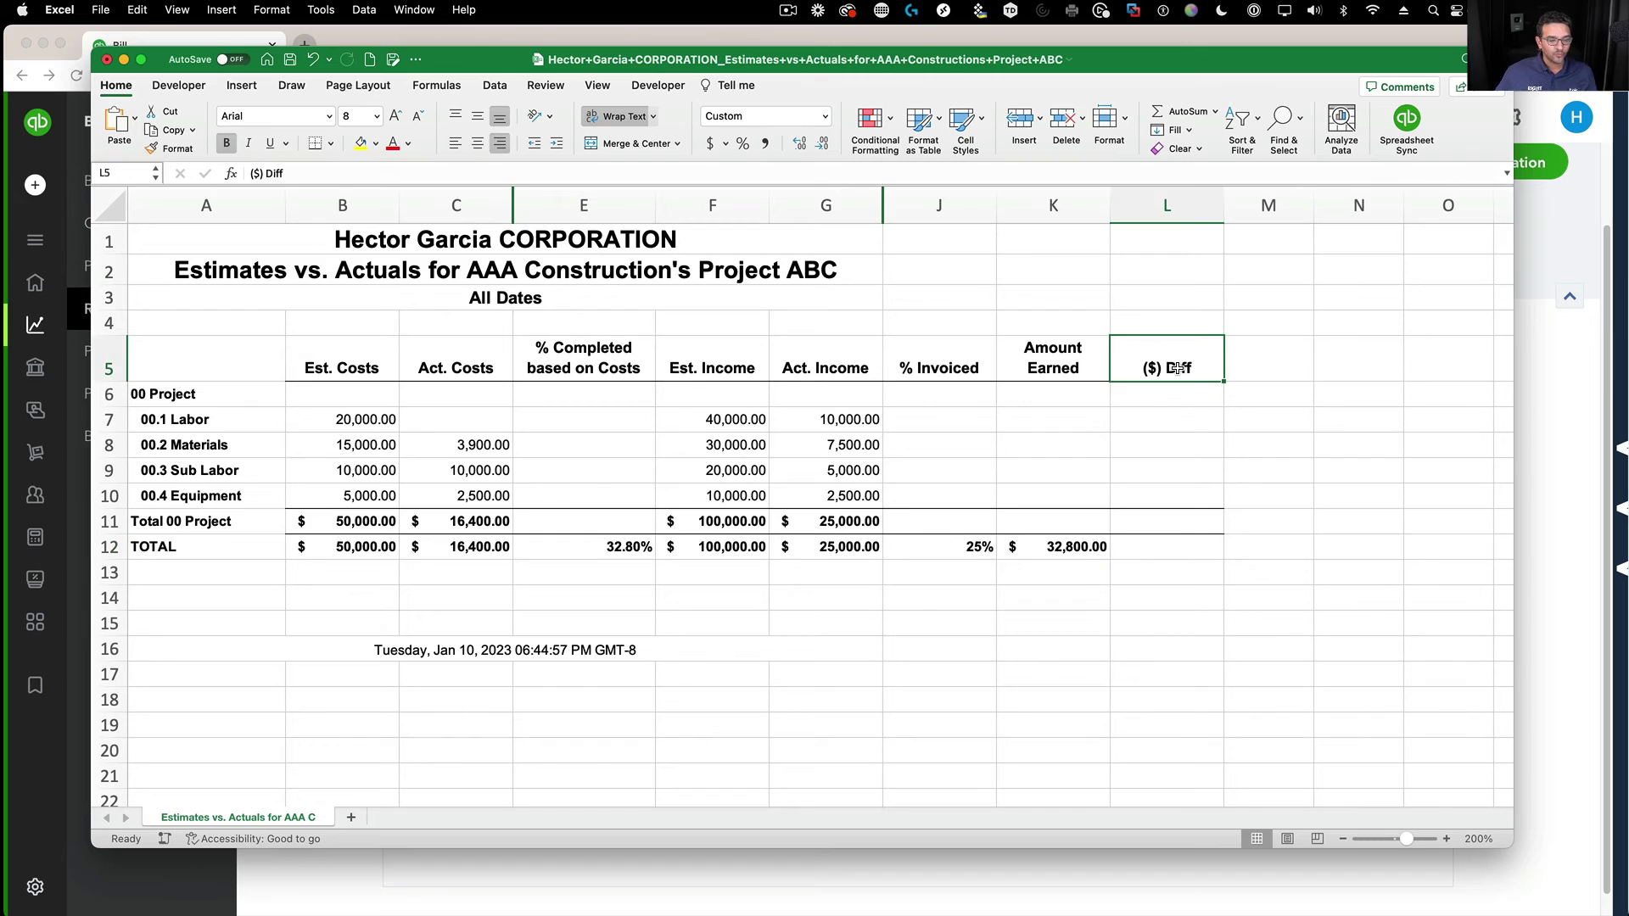
pyautogui.write('Over and')
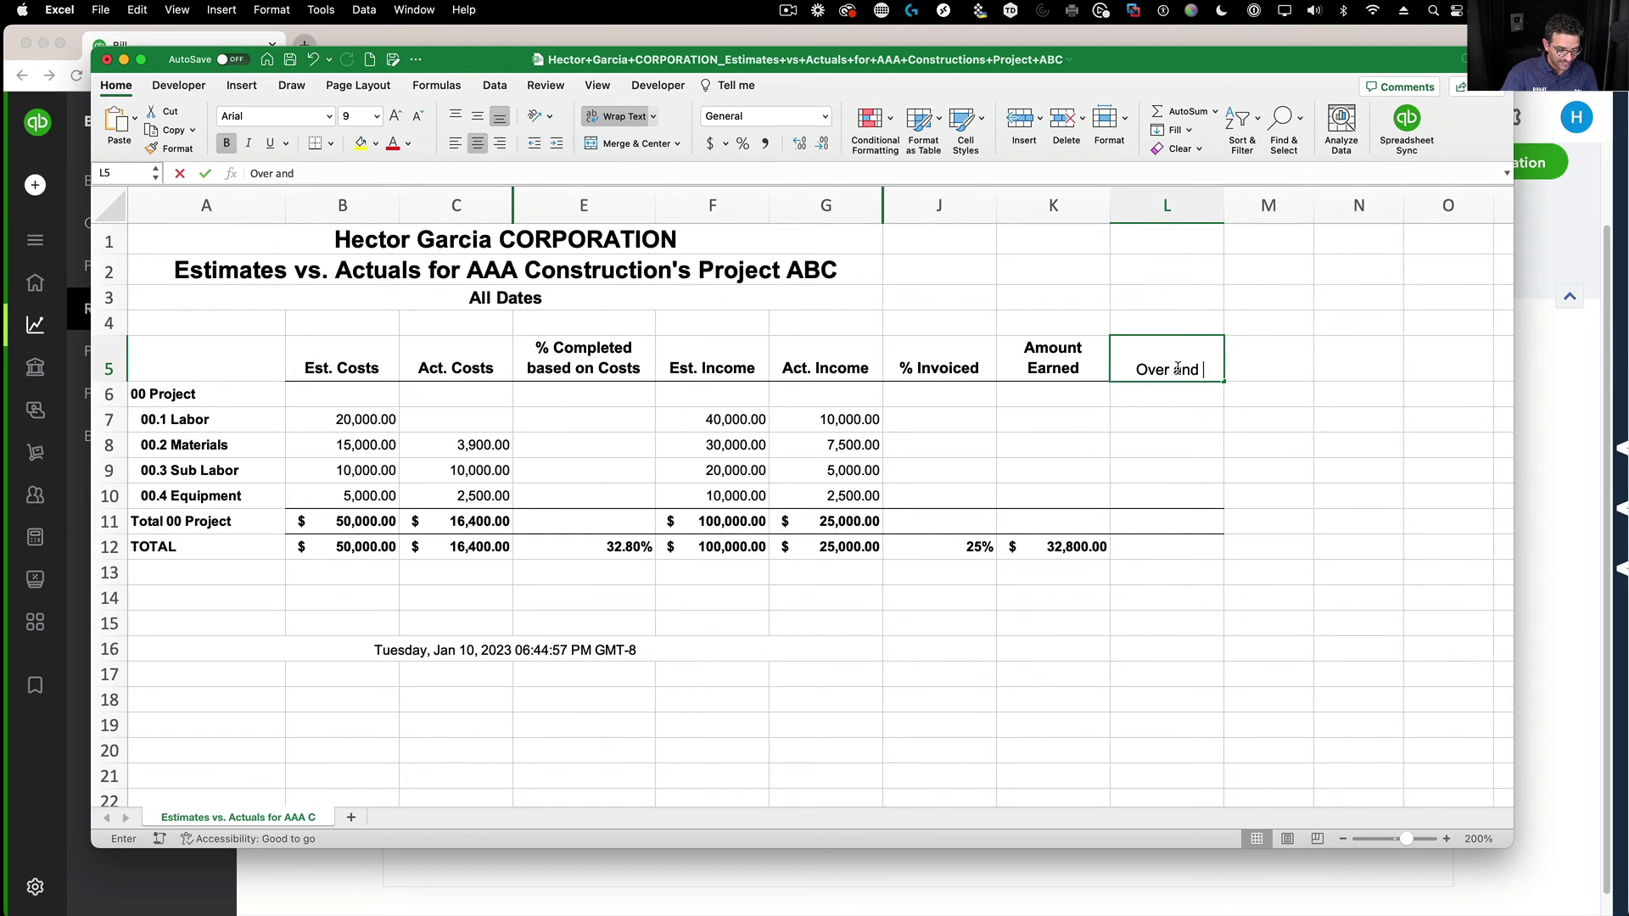
pyautogui.press('BackSpace')
pyautogui.press('BackSpace')
pyautogui.press('BackSpace')
pyautogui.press('BackSpace')
pyautogui.press('BackSpace')
pyautogui.write('/')
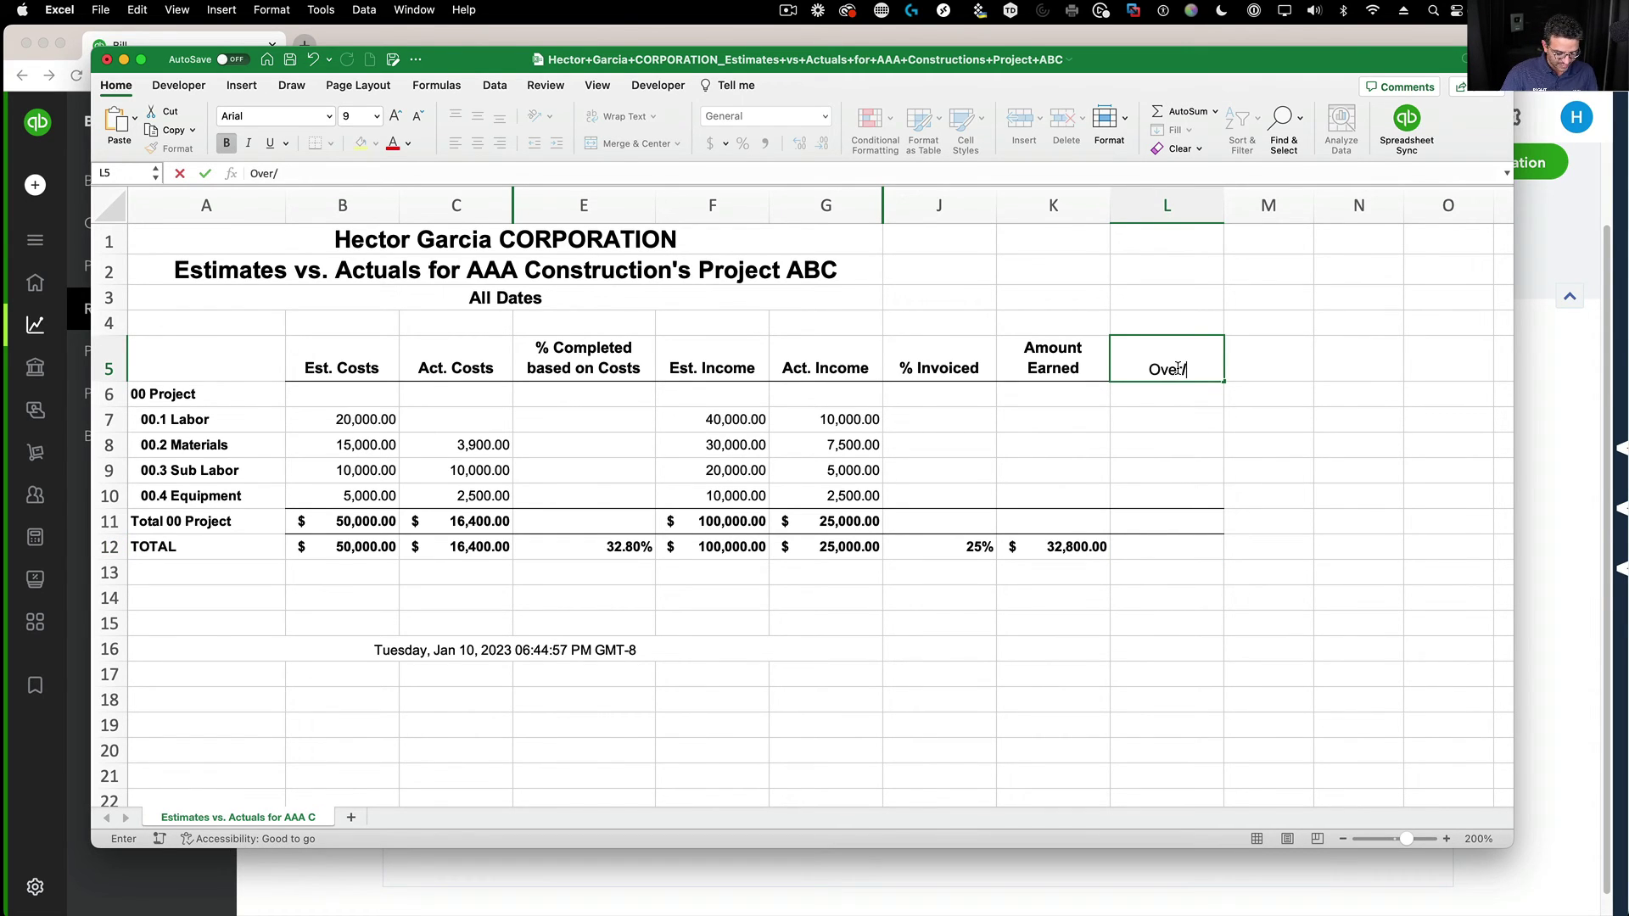
pyautogui.write('Under Billings')
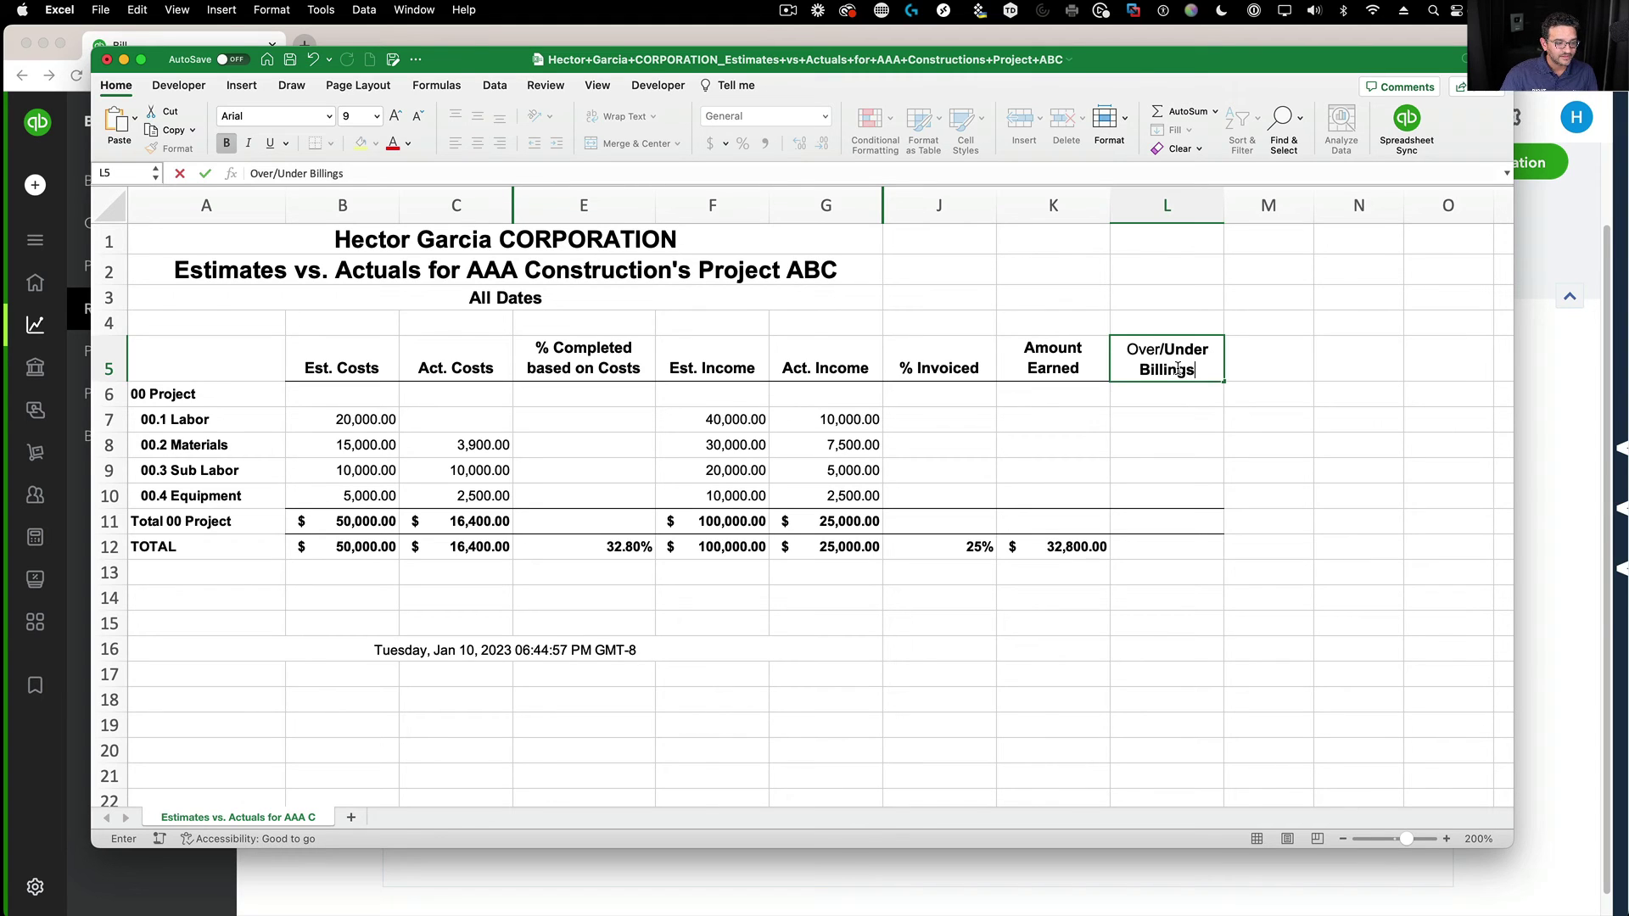
pyautogui.press('Return')
# Enter =G12-K12 in L12 of the TOTAL row and check the resulting formula.
pyautogui.click(1170, 546)
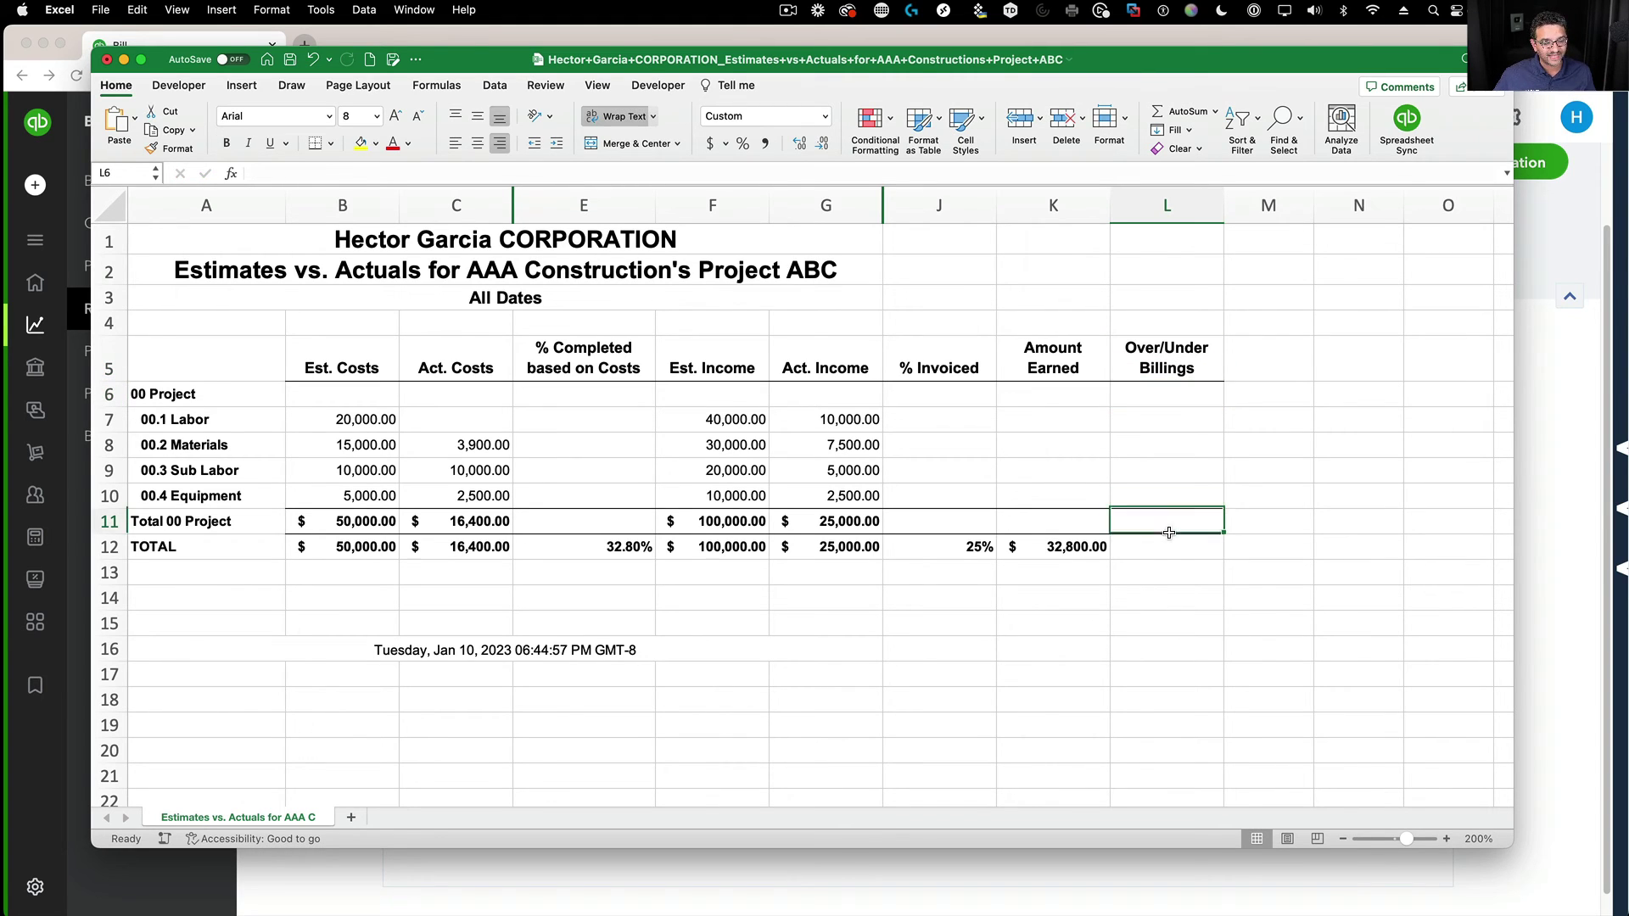
pyautogui.write('=')
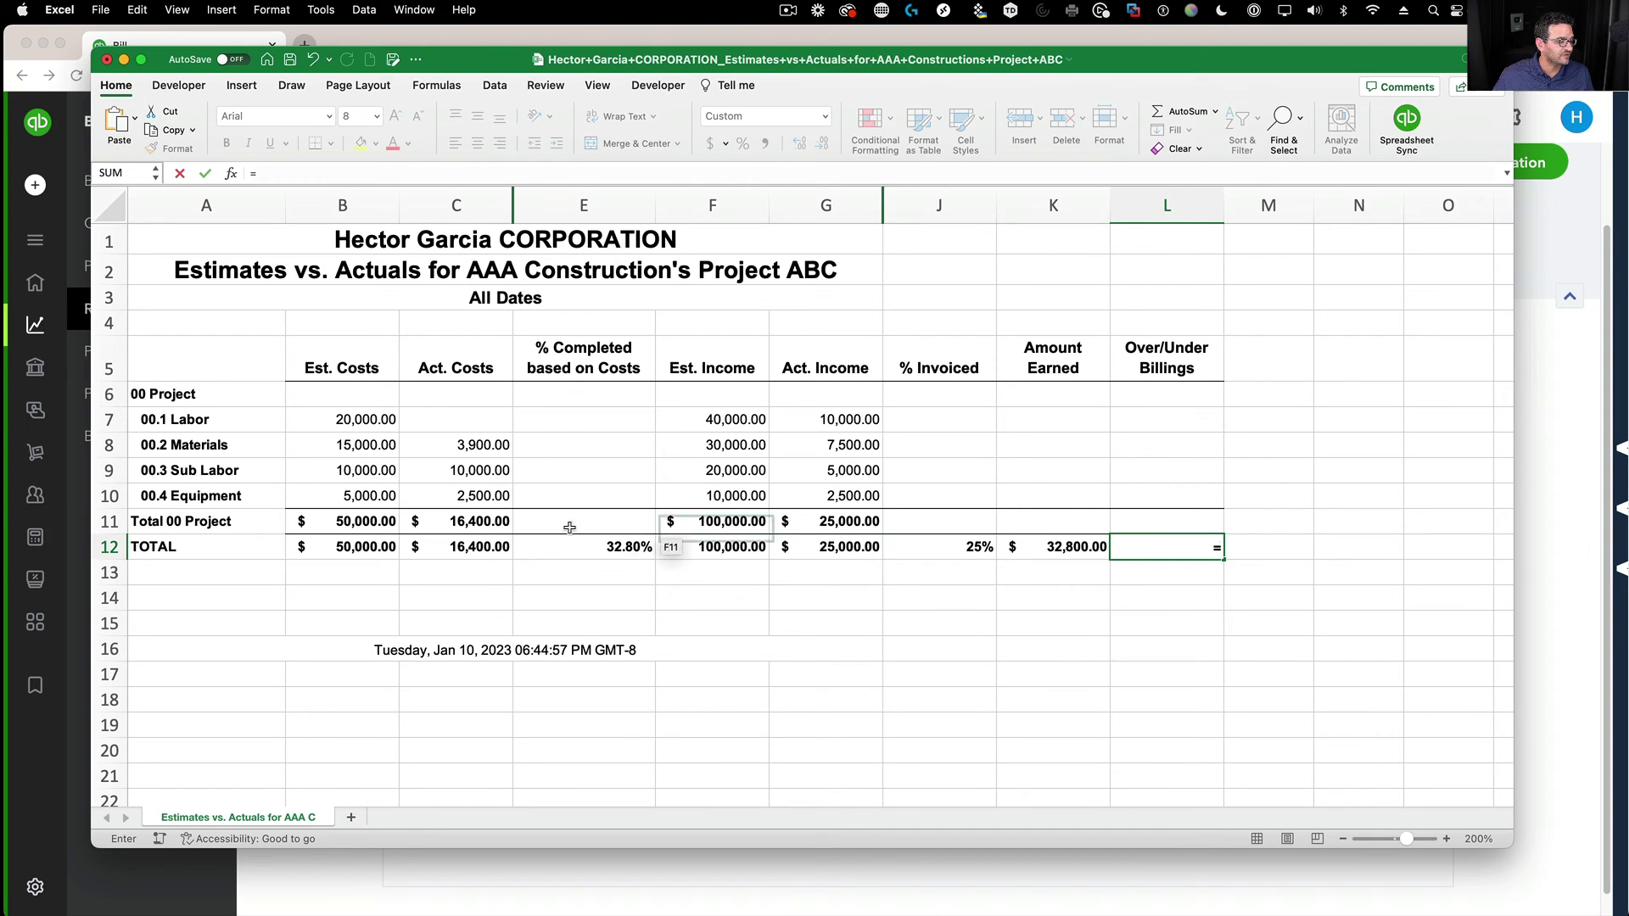
pyautogui.click(855, 539)
pyautogui.write('-')
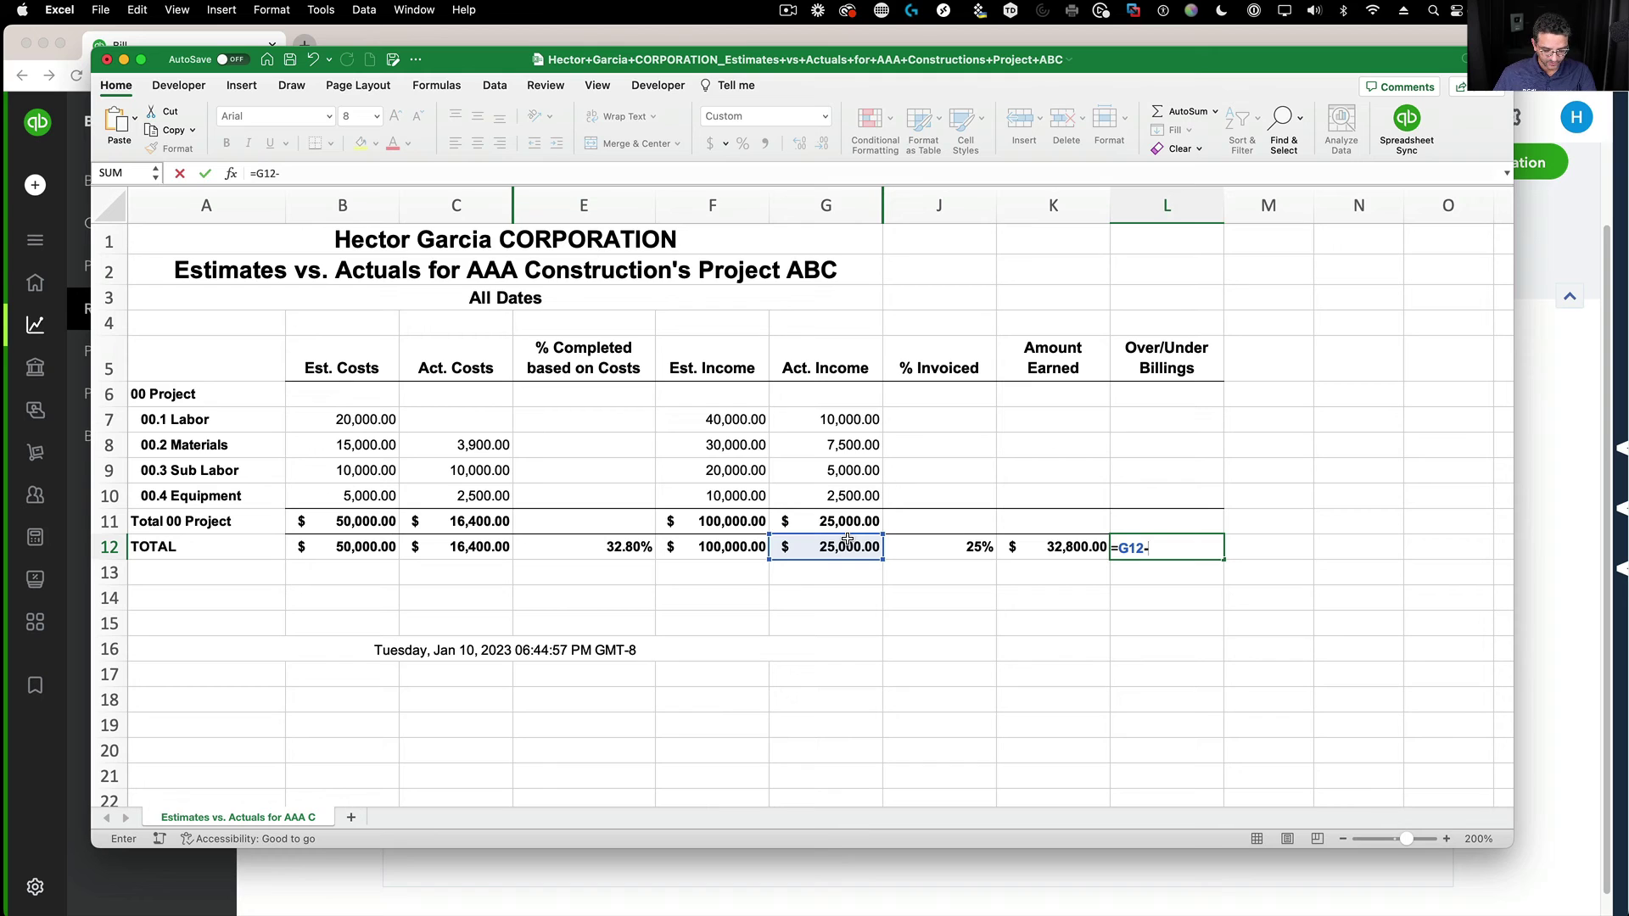
pyautogui.click(1075, 544)
pyautogui.press('Return')
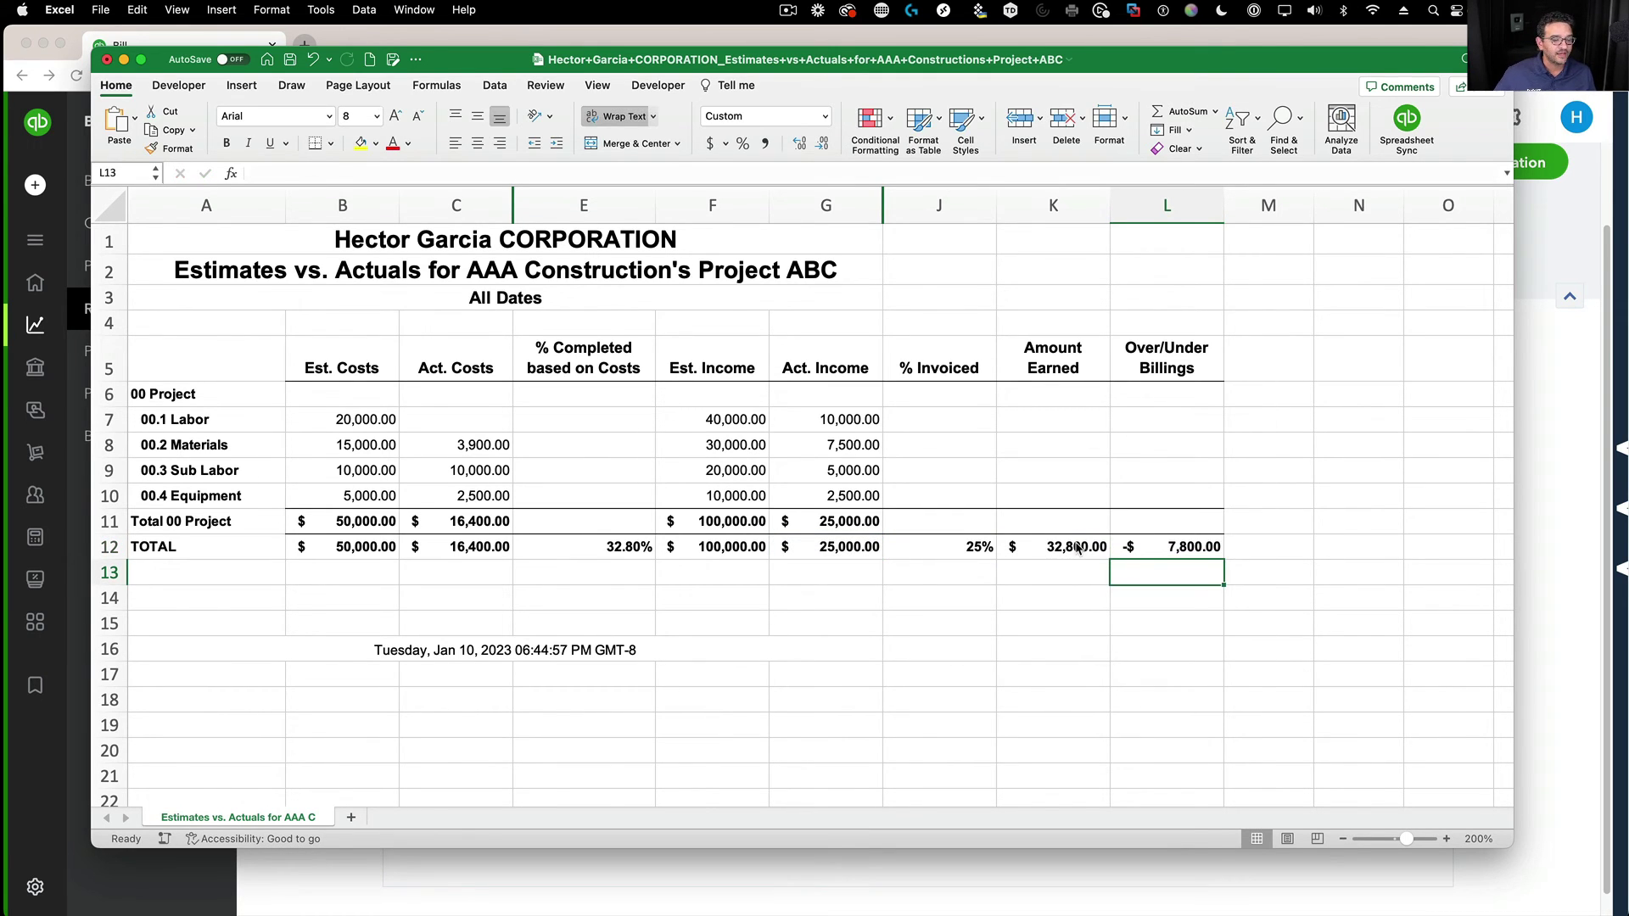
pyautogui.click(1191, 543)
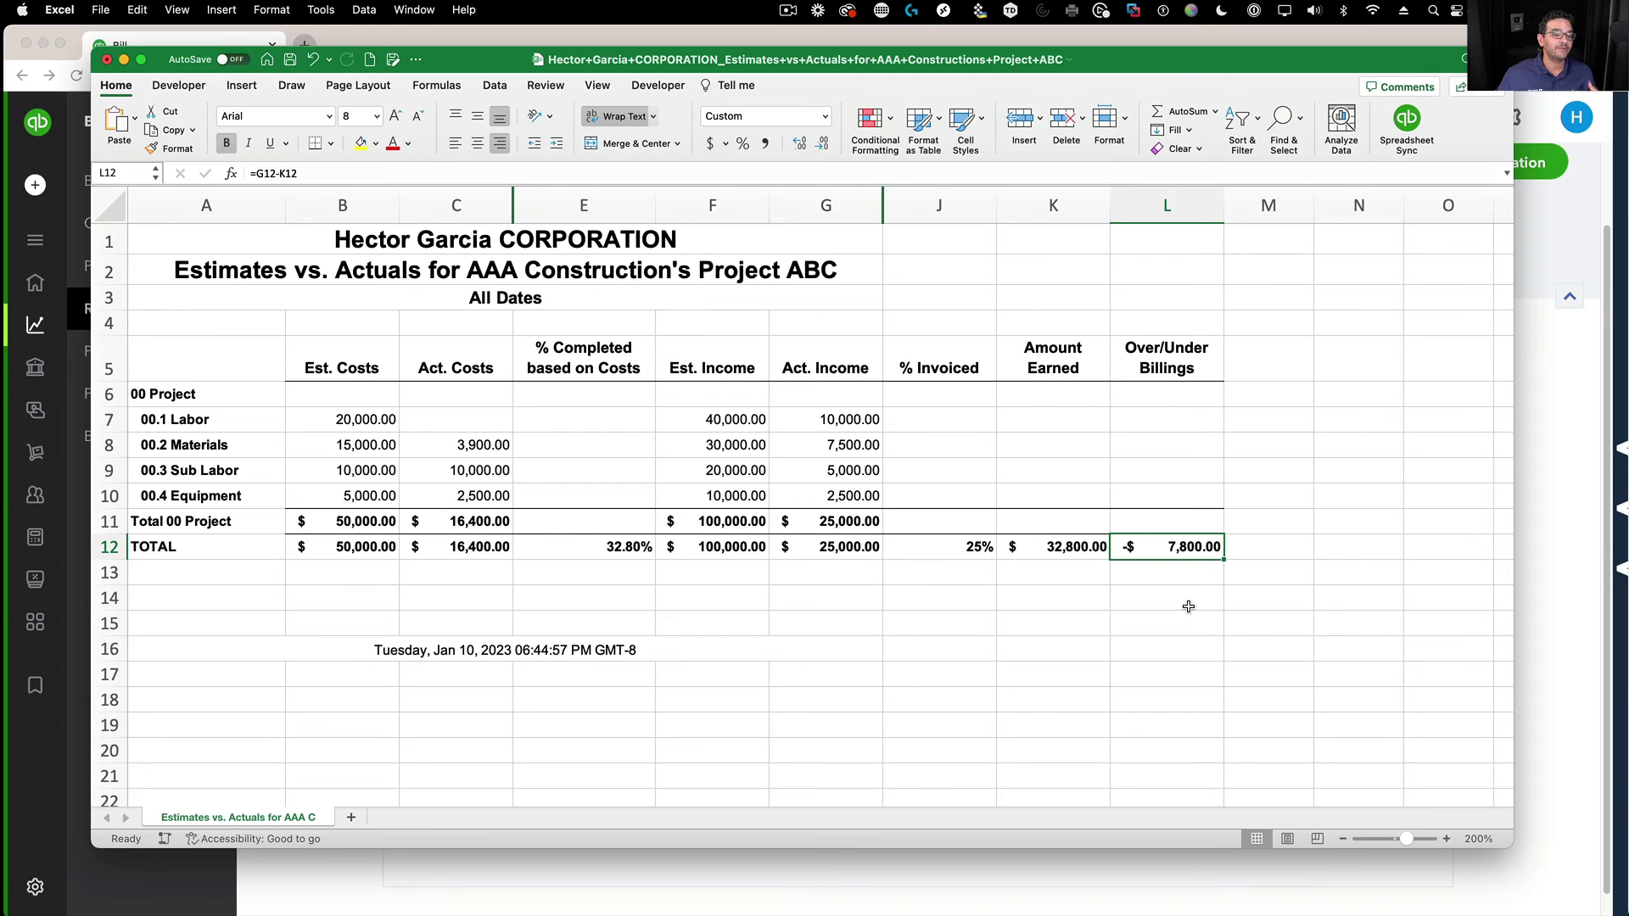
# Change the report title in A2 to "WIP REPORT for AAA Construction's Project ABC".
pyautogui.click(237, 281)
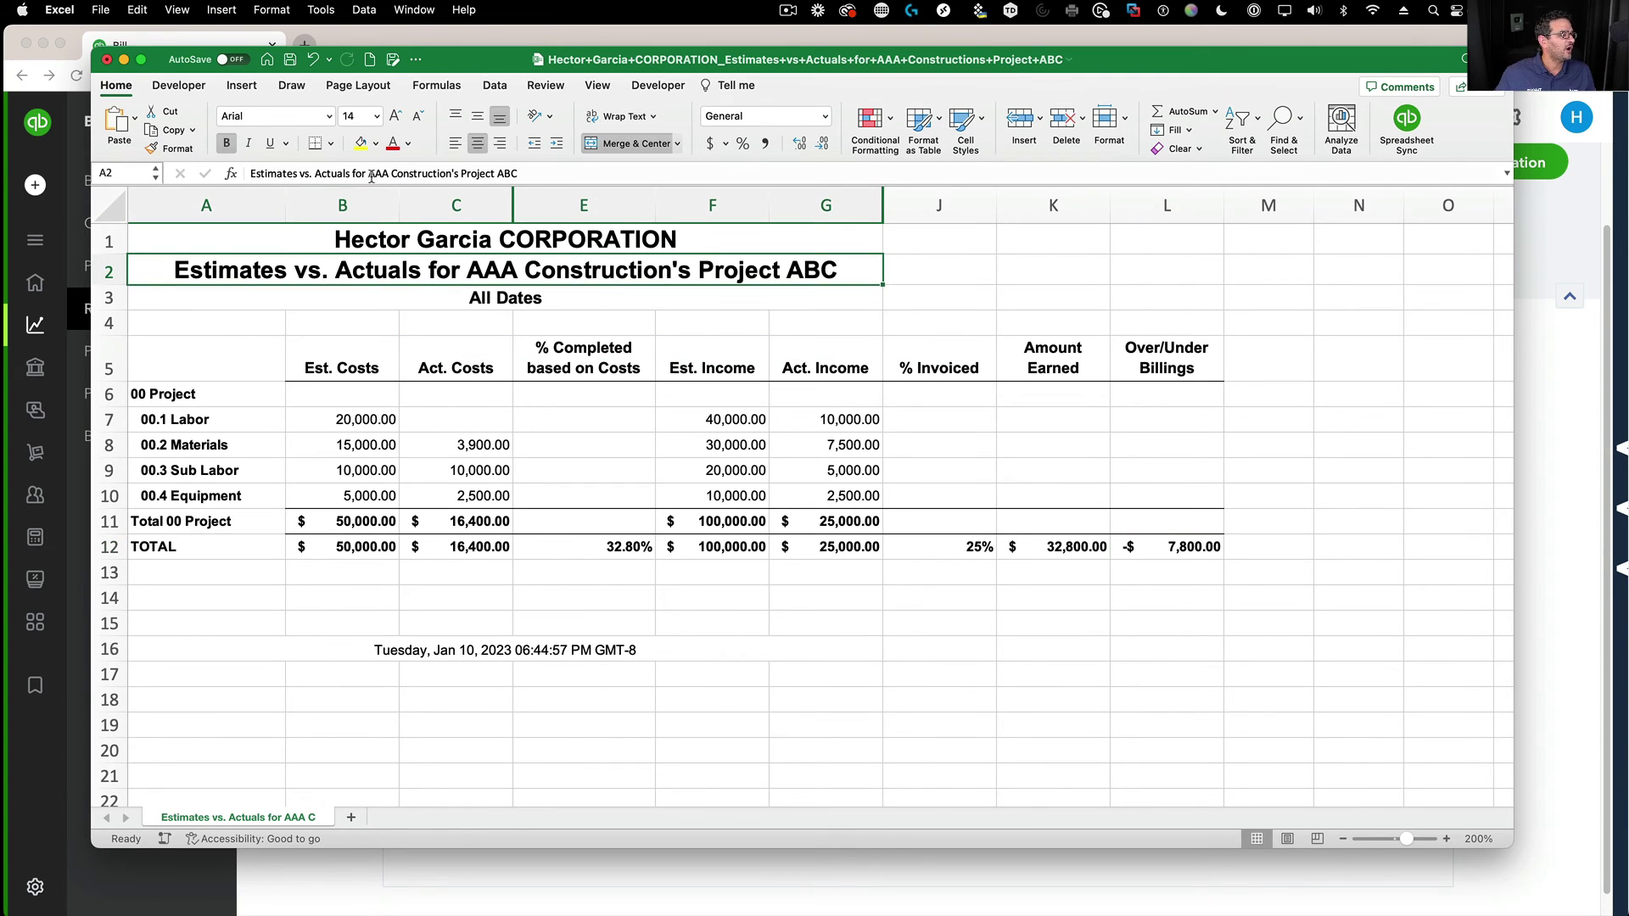
pyautogui.moveTo(352, 173); pyautogui.dragTo(244, 173)
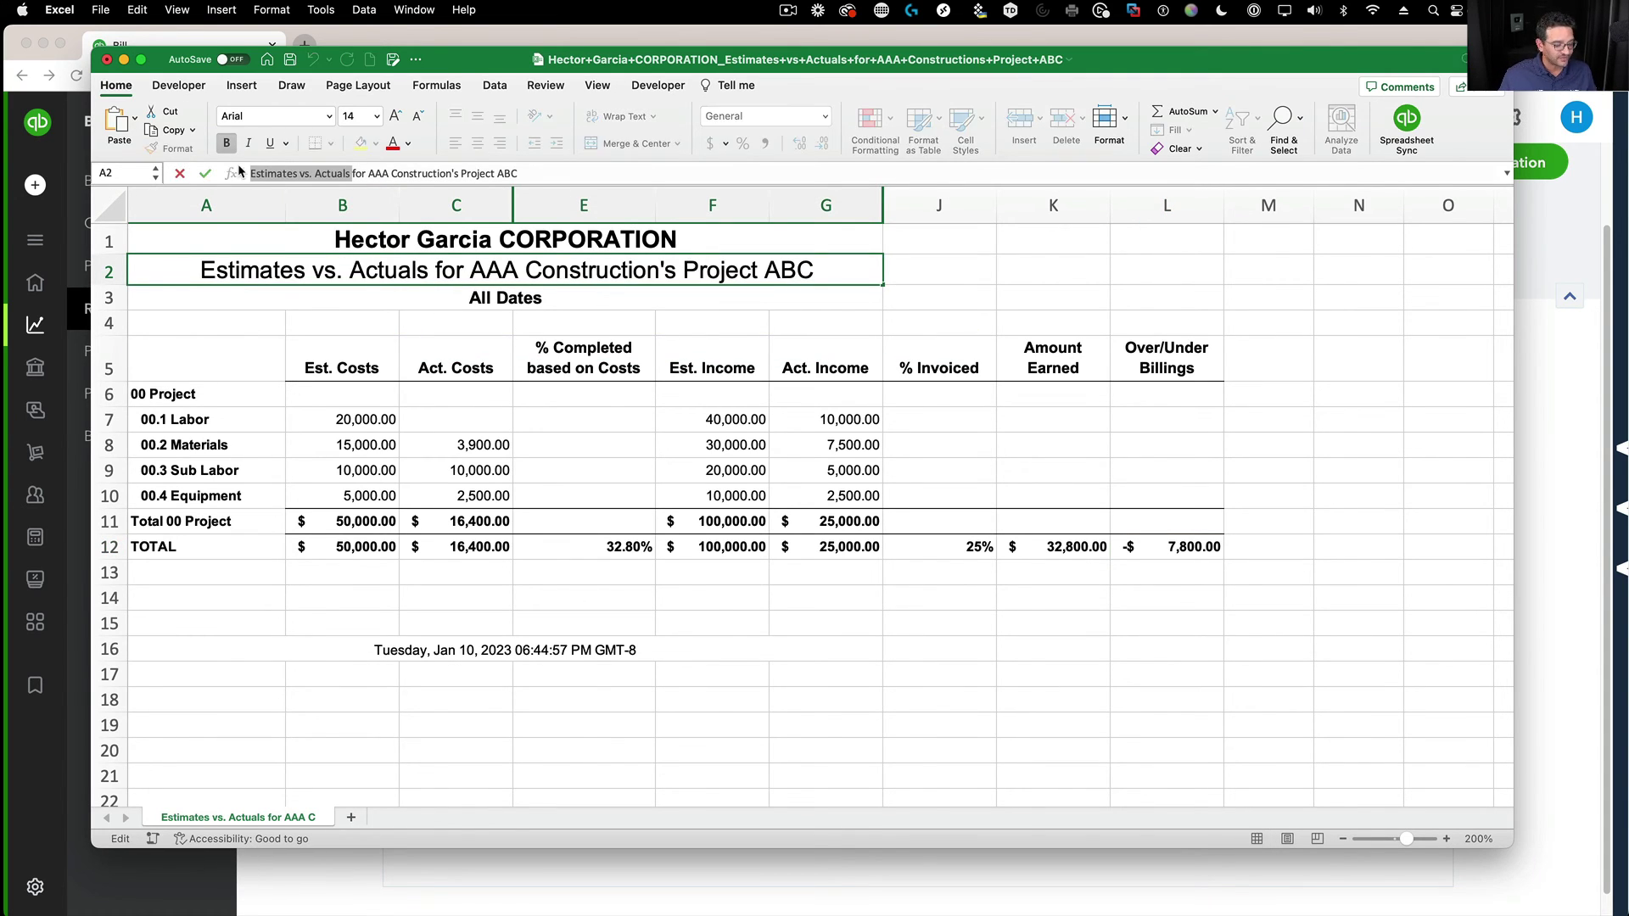
pyautogui.write('WIP RE{P')
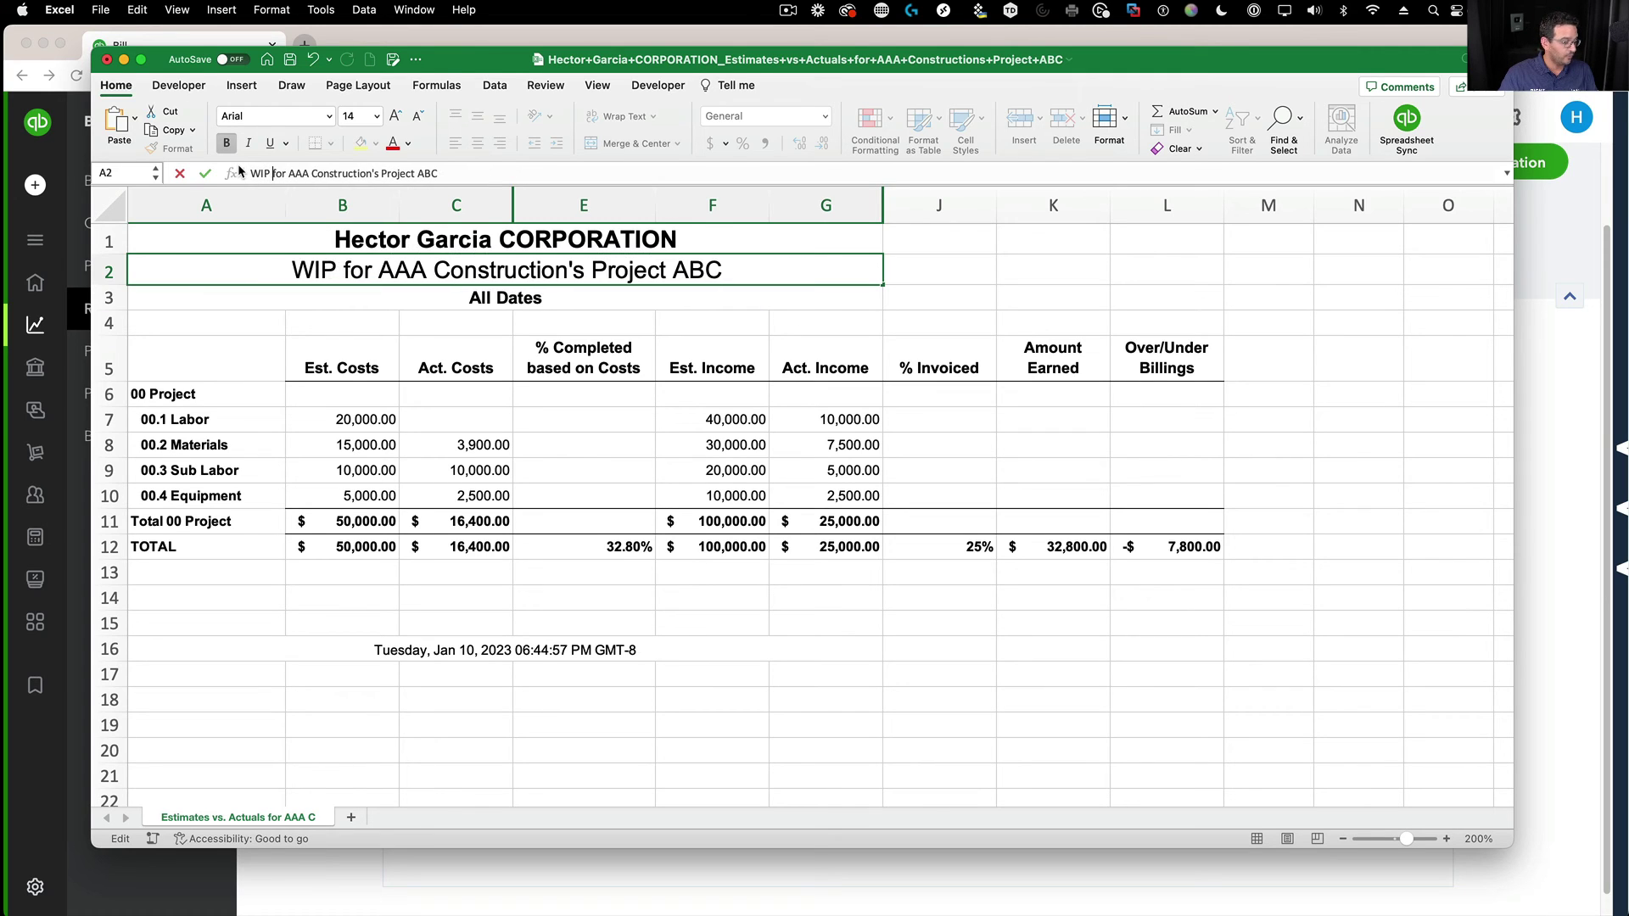
pyautogui.write('O')
pyautogui.press('BackSpace')
pyautogui.press('BackSpace')
pyautogui.press('BackSpace')
pyautogui.write('P')
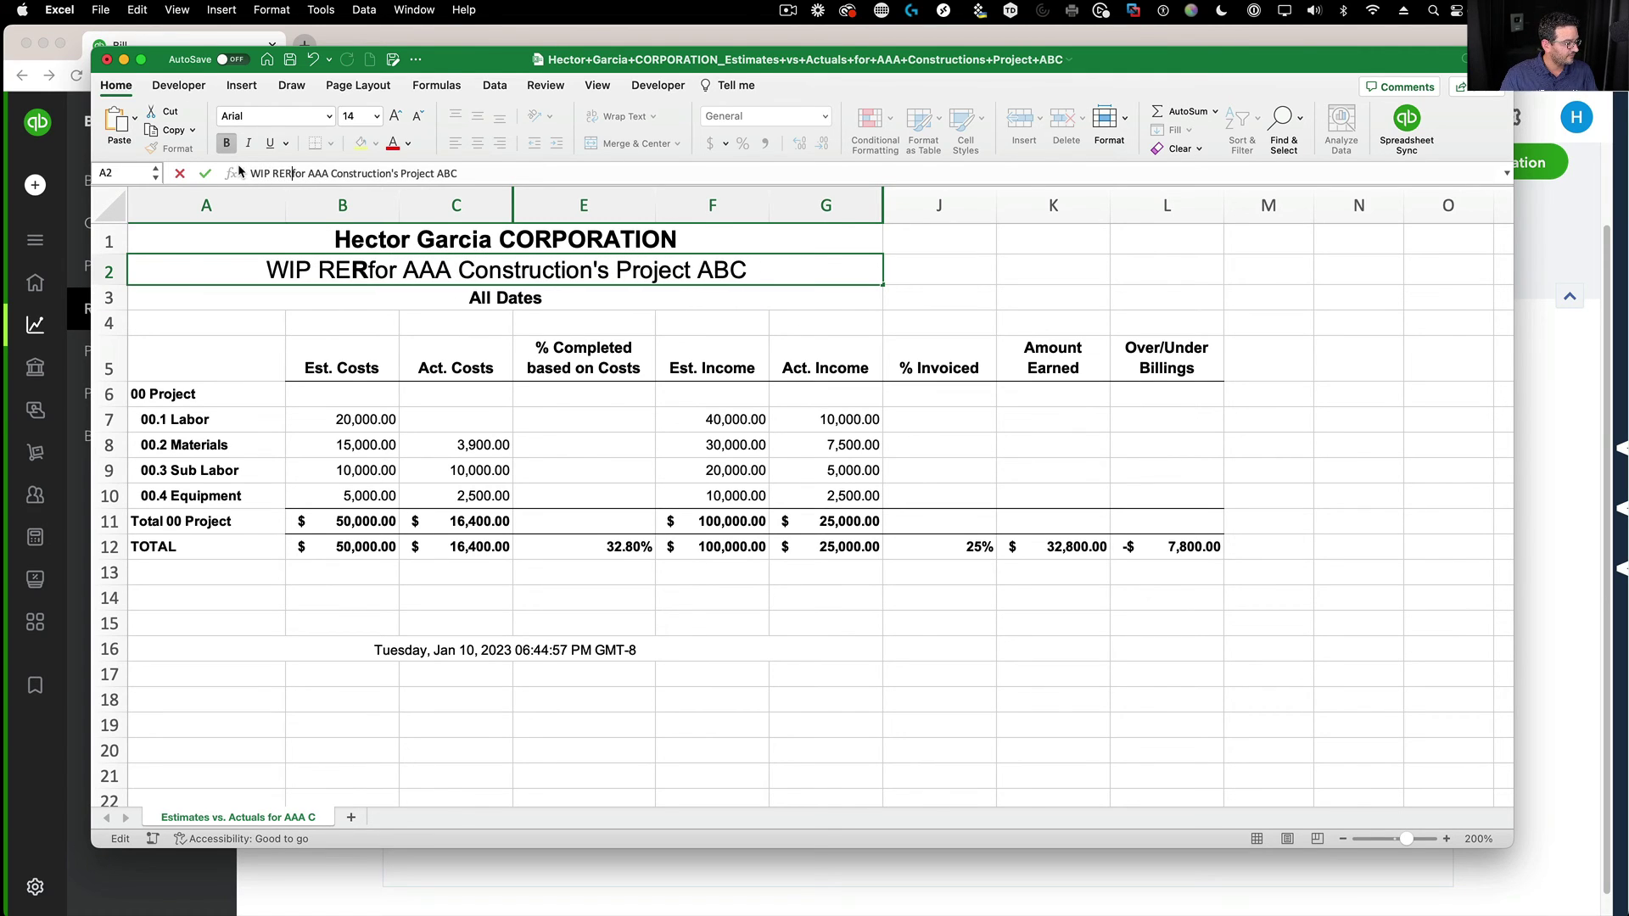
pyautogui.write('ORT')
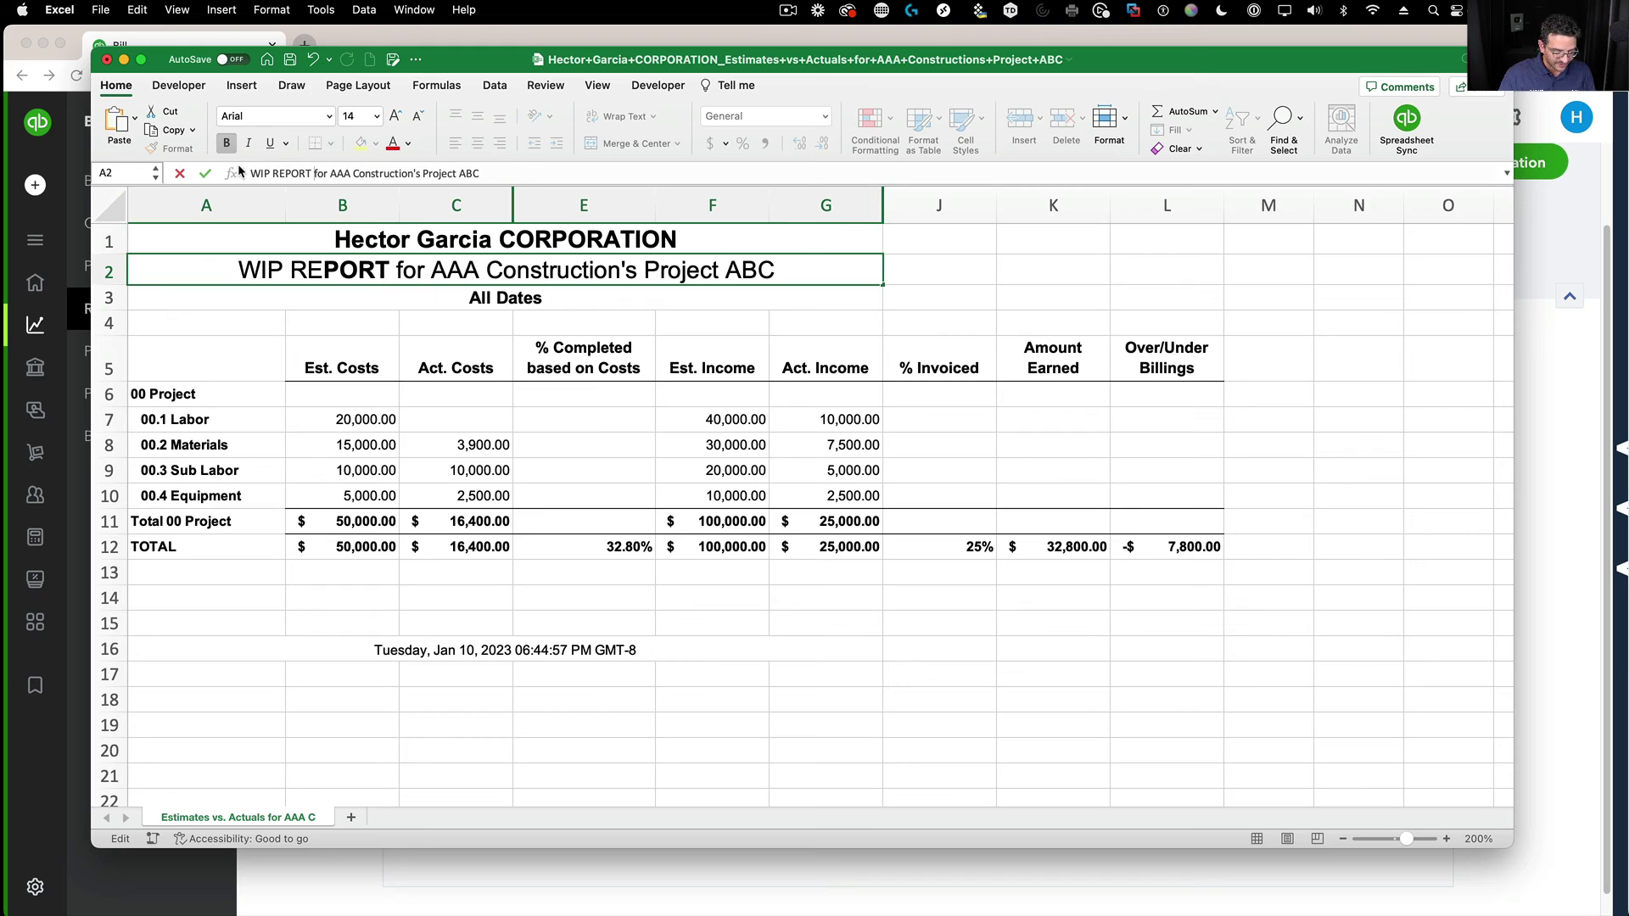
pyautogui.press('Return')
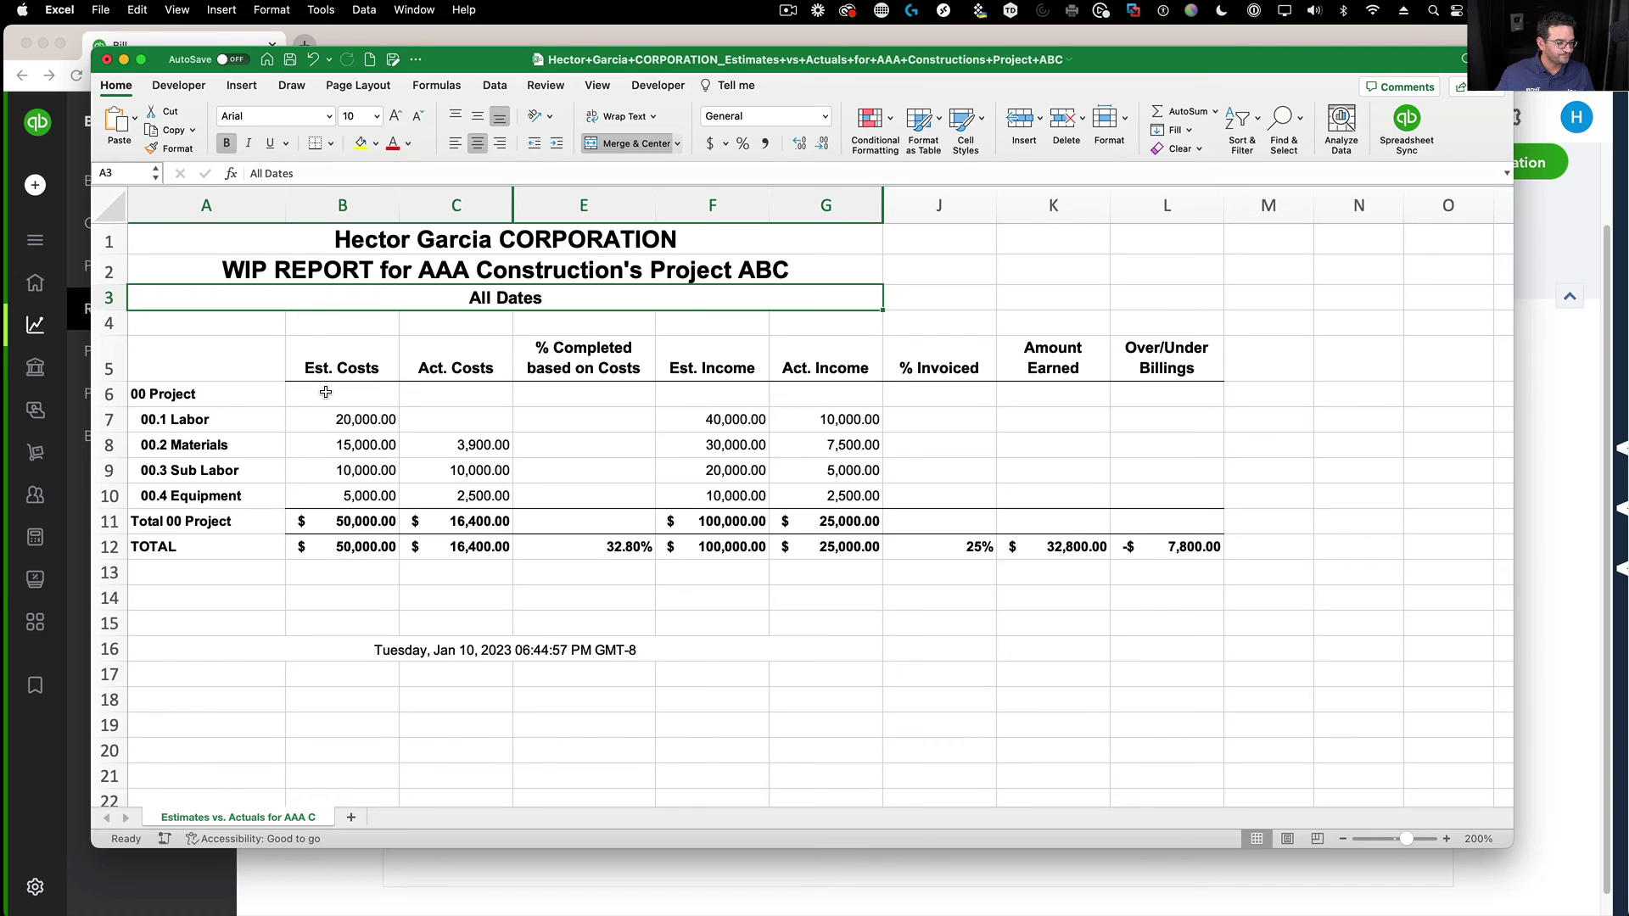
# Highlight E12 and J12:L12 in the TOTAL row with a yellow fill.
pyautogui.click(615, 550)
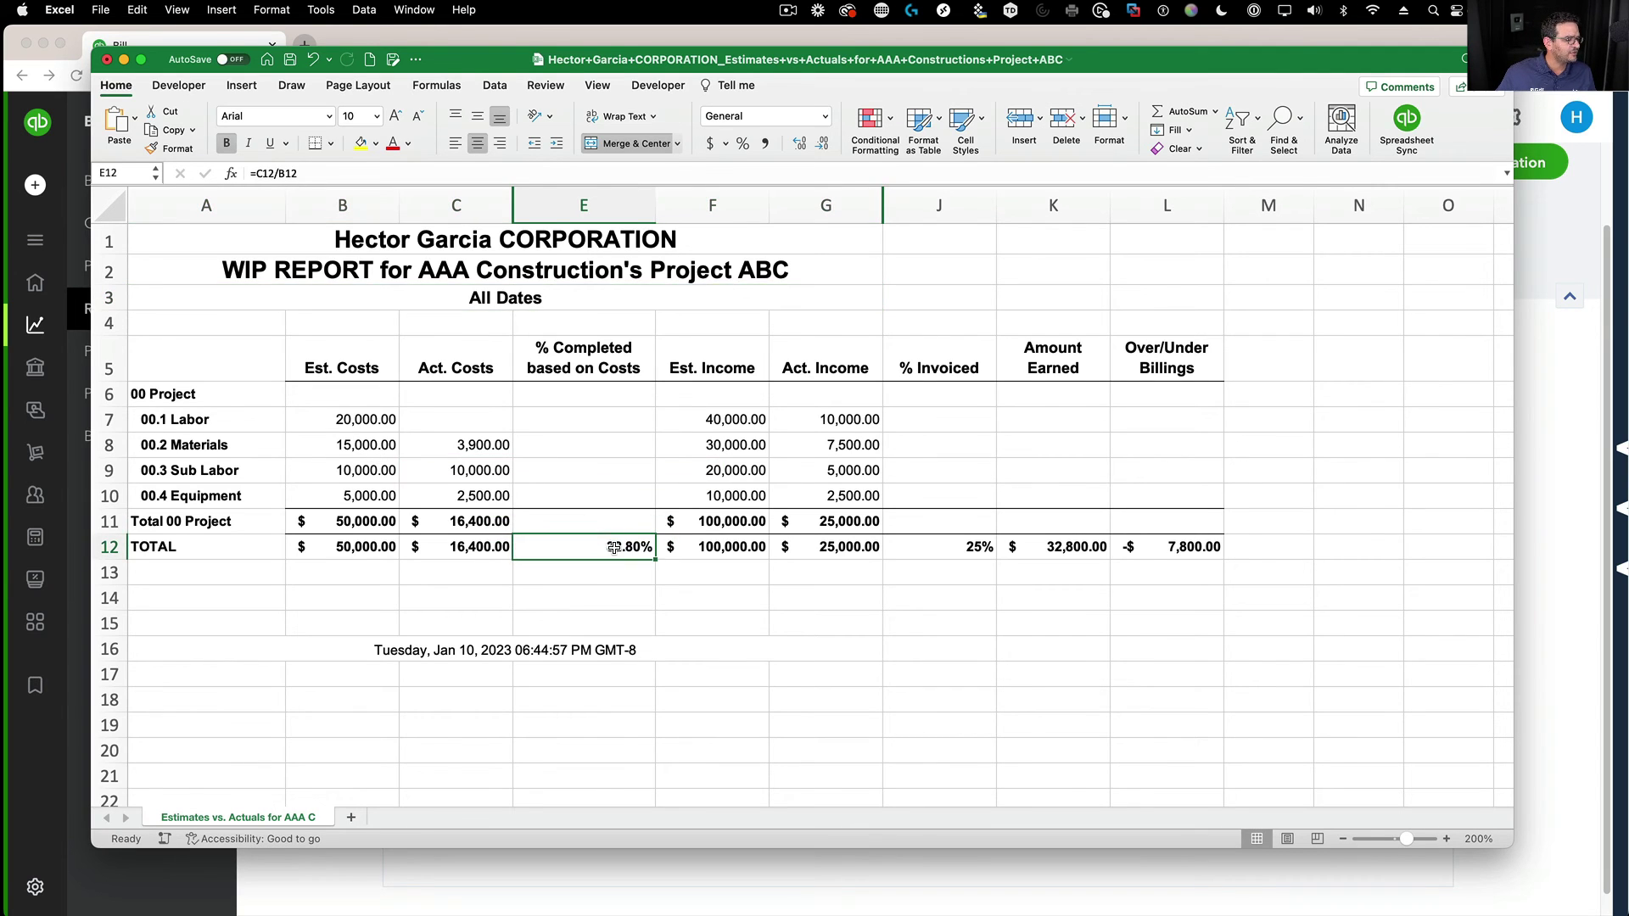
pyautogui.click(361, 142)
pyautogui.moveTo(940, 545); pyautogui.dragTo(1201, 544)
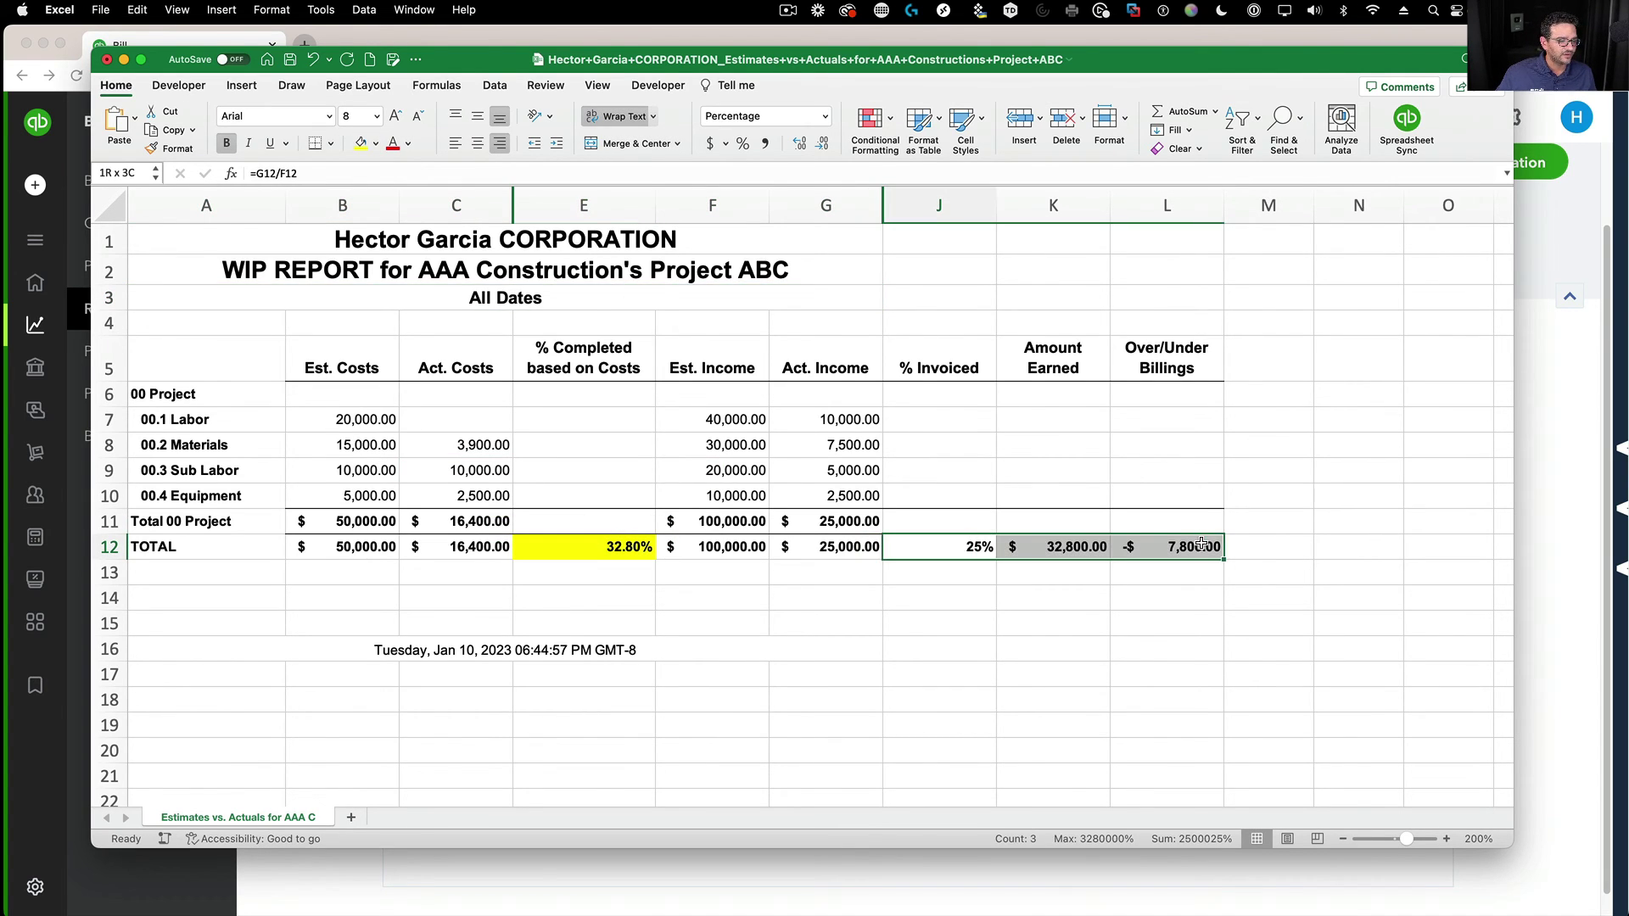
pyautogui.click(360, 143)
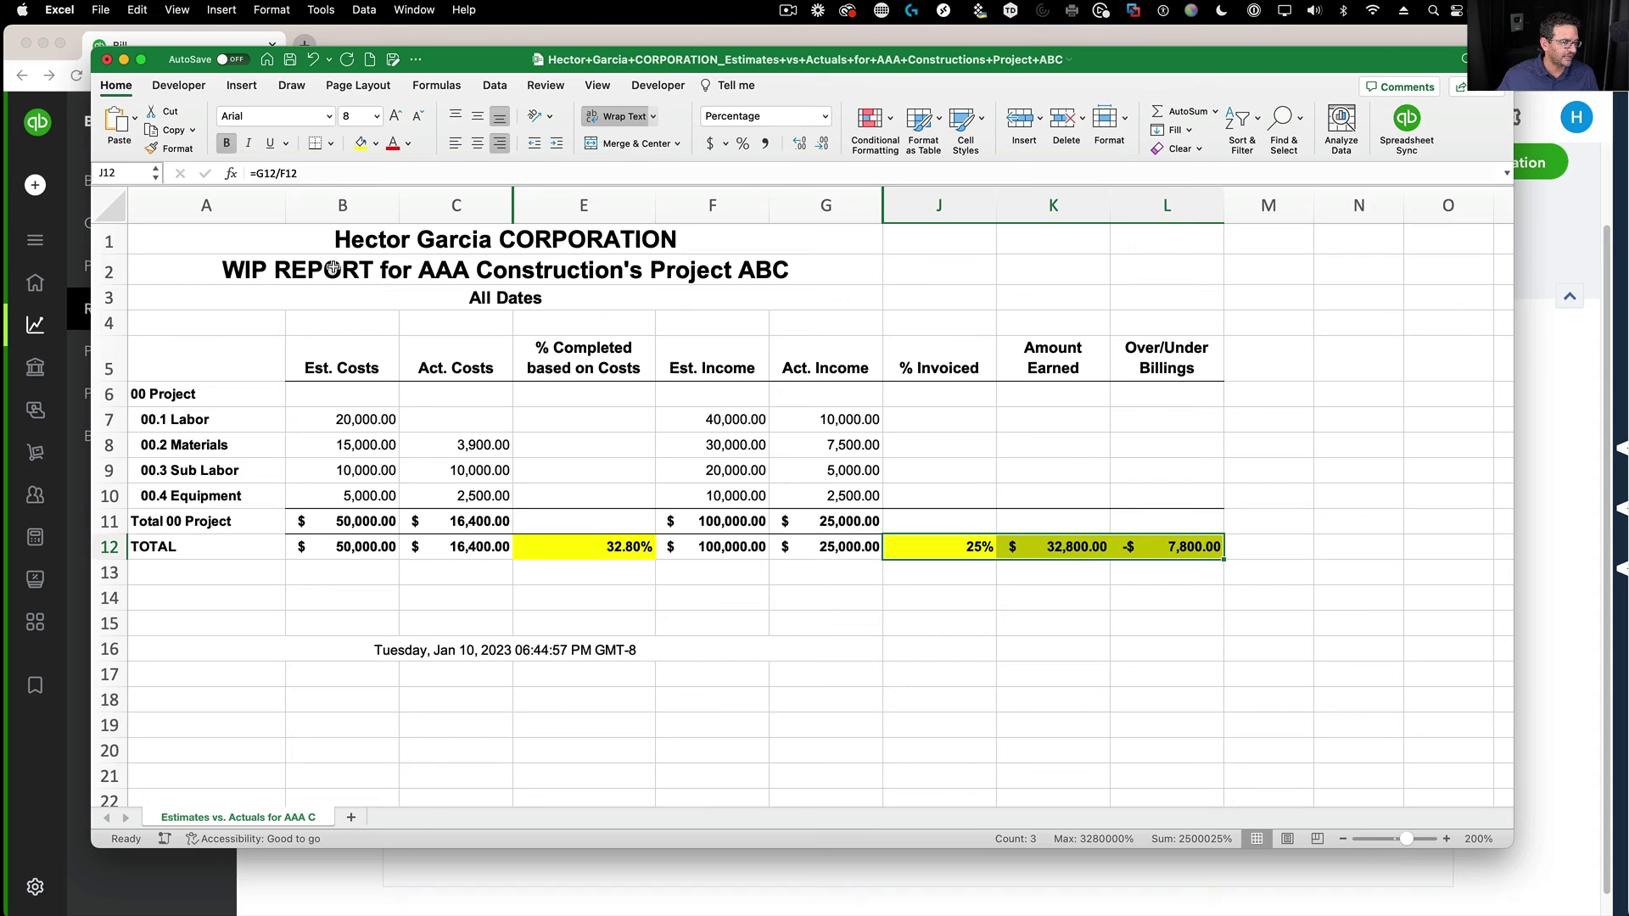
pyautogui.moveTo(585, 421); pyautogui.dragTo(585, 499)
pyautogui.moveTo(937, 419); pyautogui.dragTo(1137, 497)
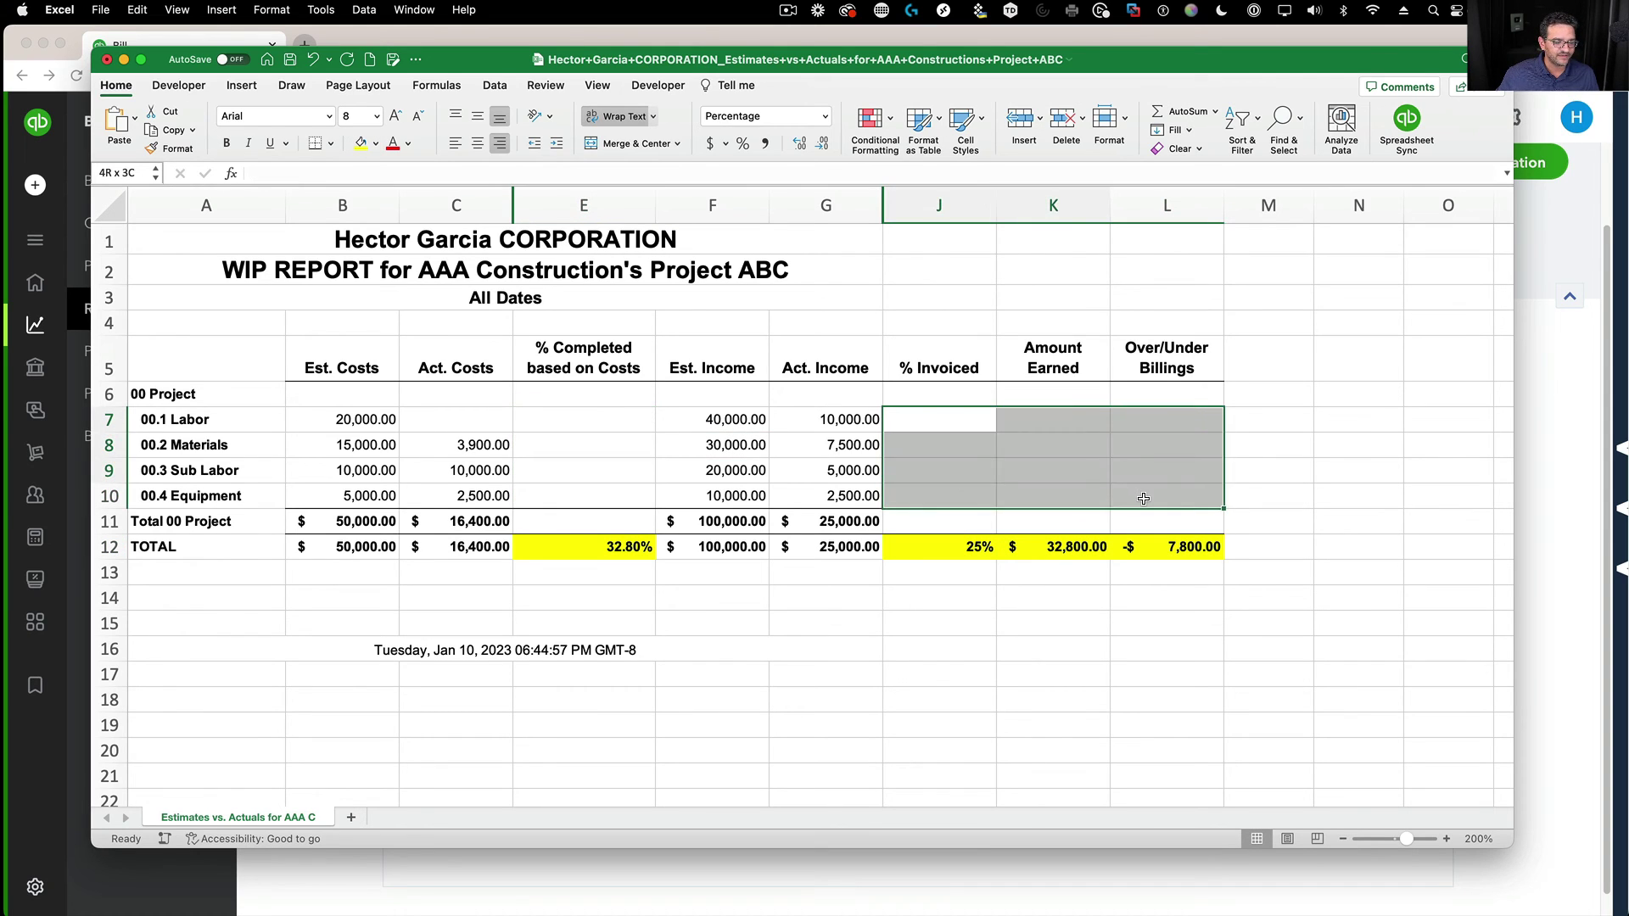
pyautogui.click(1141, 674)
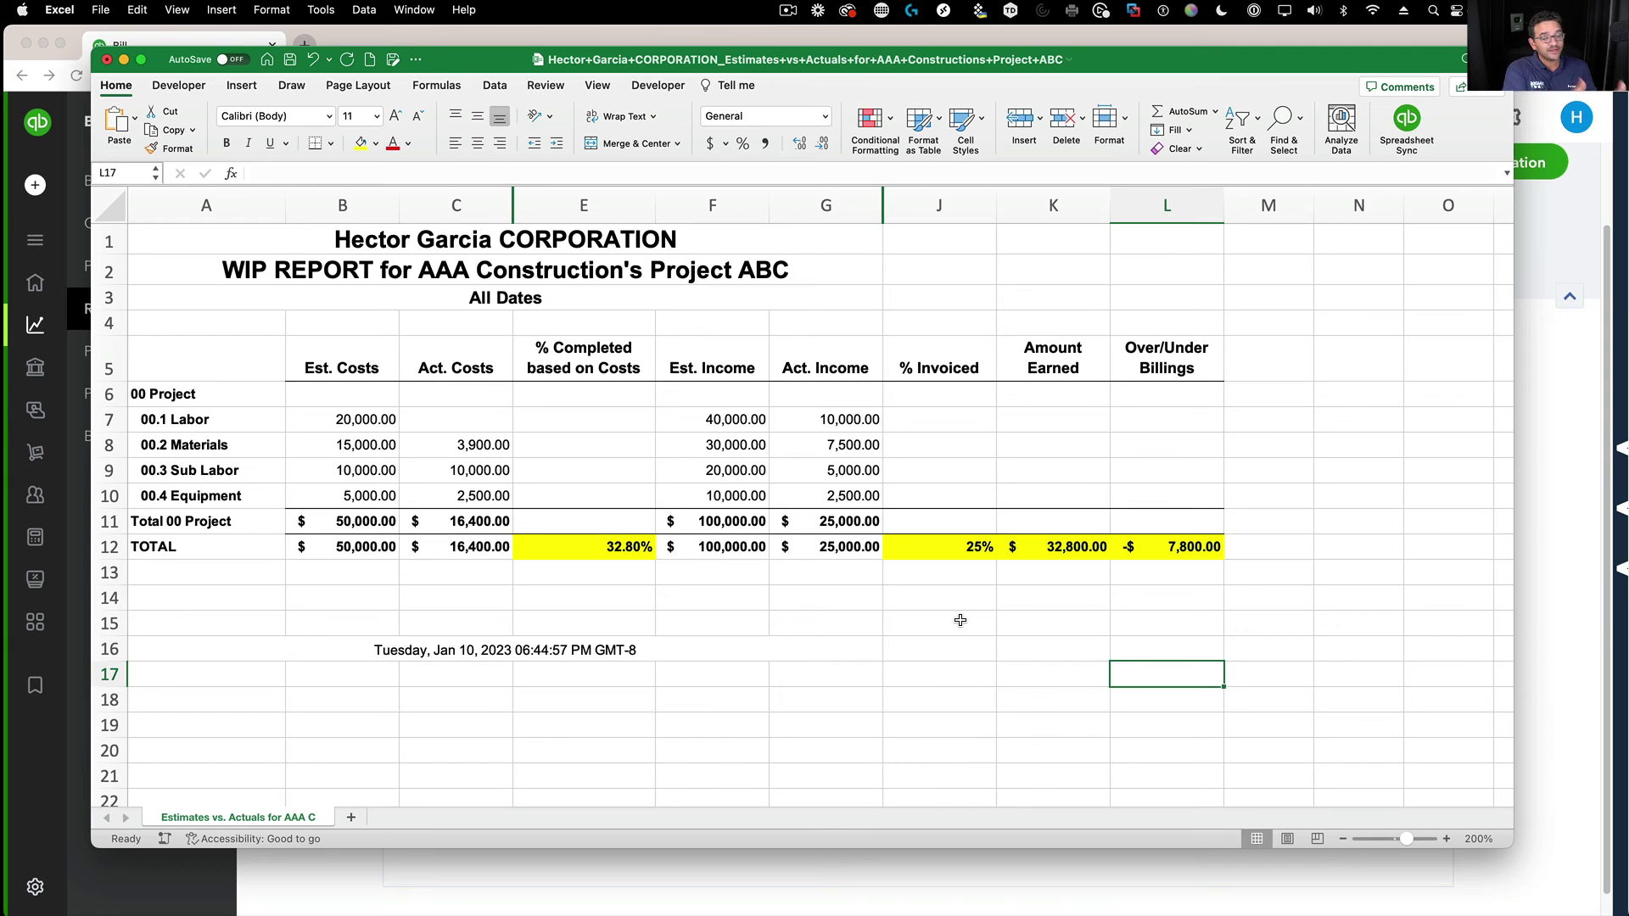
# Move the workbook window out of the way and switch to QuickBooks in Chrome.
pyautogui.moveTo(496, 61); pyautogui.dragTo(509, 61)
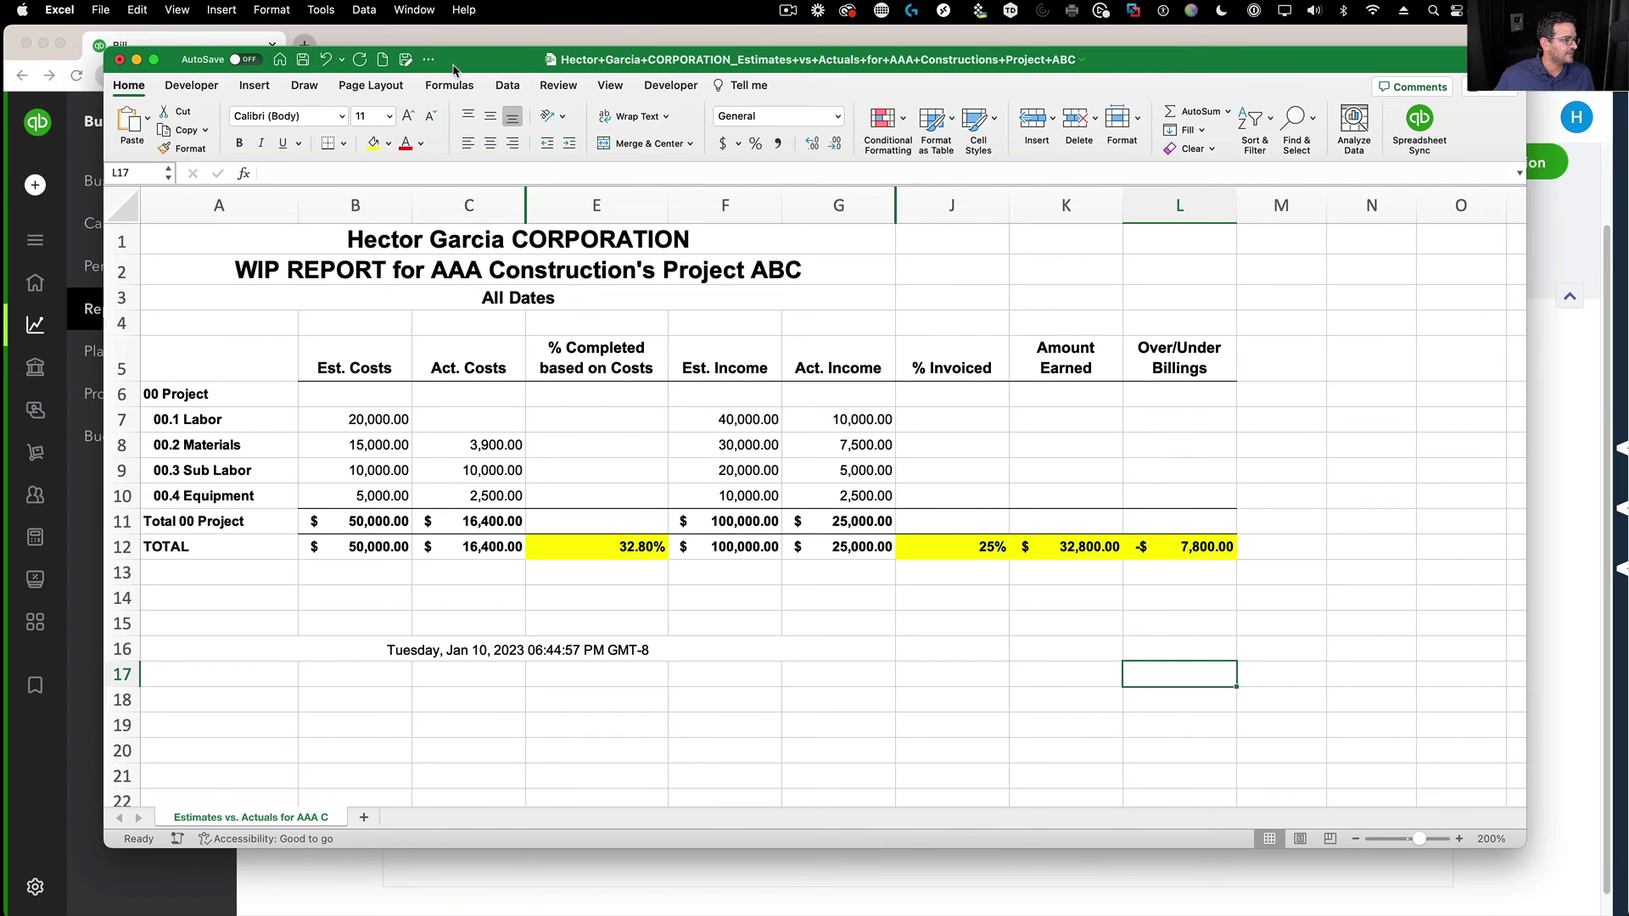
pyautogui.moveTo(452, 64); pyautogui.dragTo(1628, 53)
pyautogui.click(903, 339)
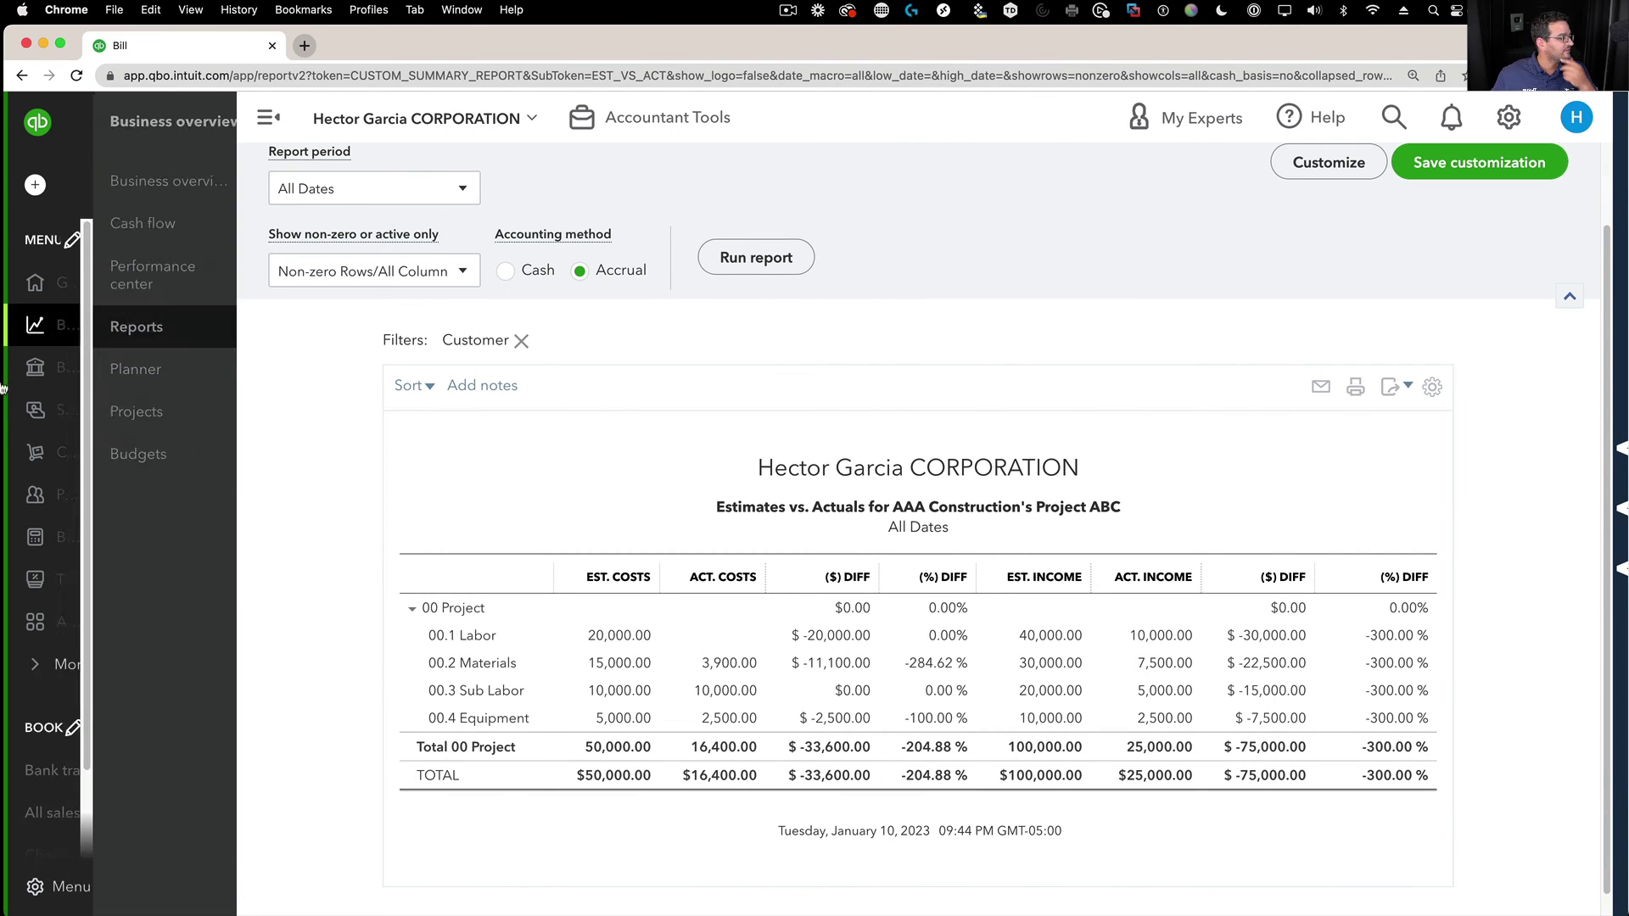
# Open AAA Construction's Project ABC from the projects list and set its labor cost basis to Payroll Expenses.
pyautogui.click(110, 393)
pyautogui.scroll(-2, 389, 673)
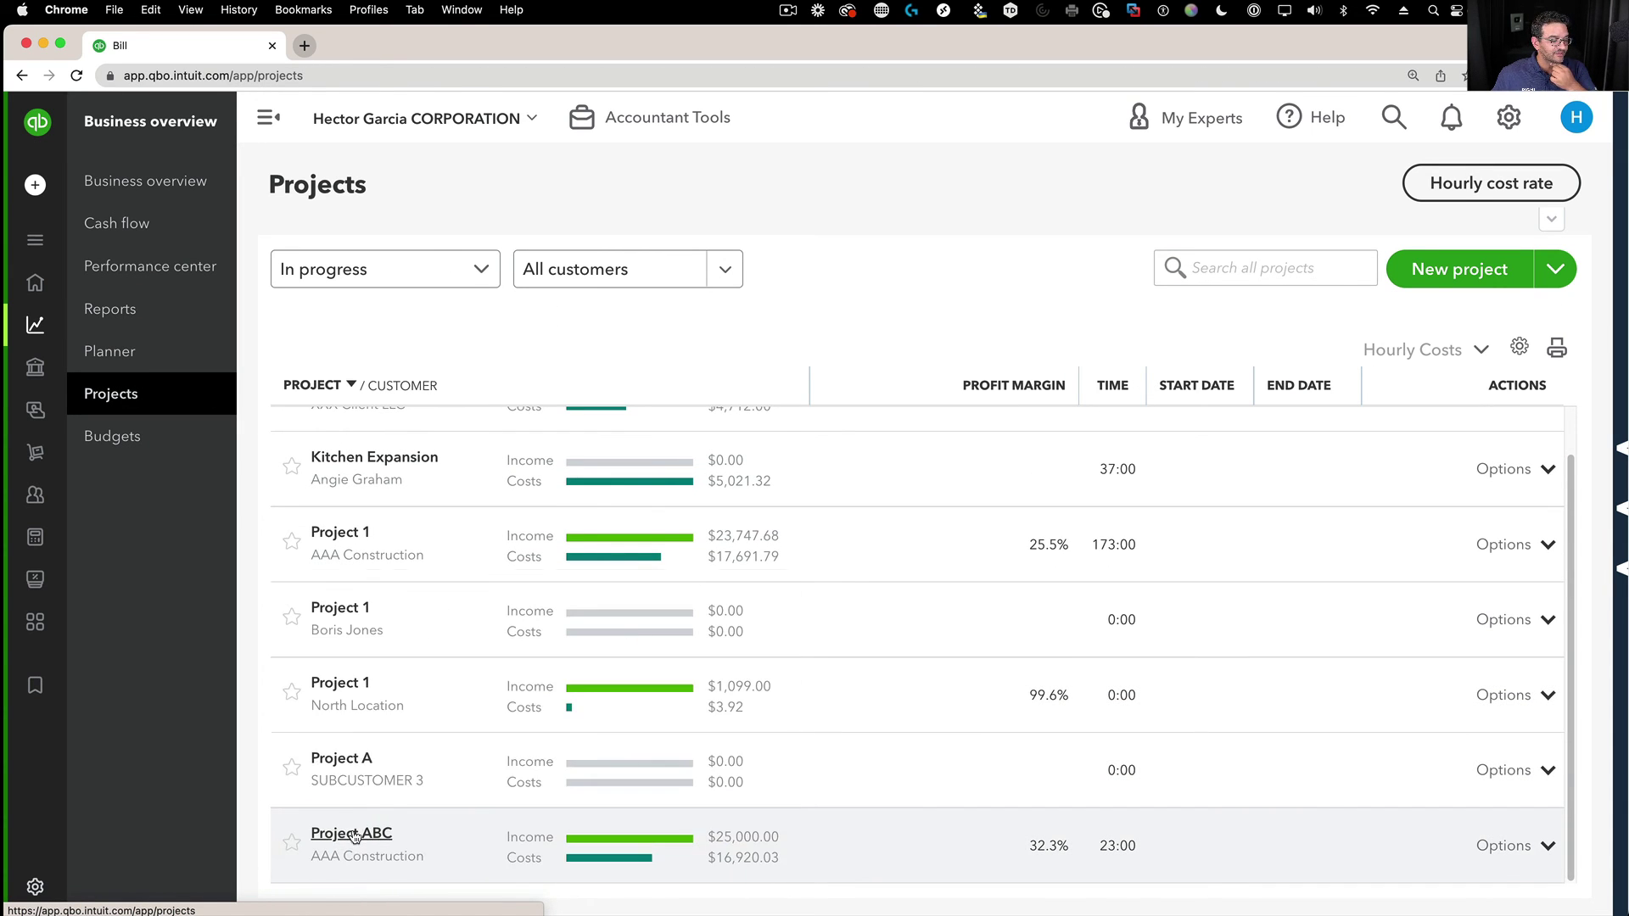
pyautogui.click(397, 850)
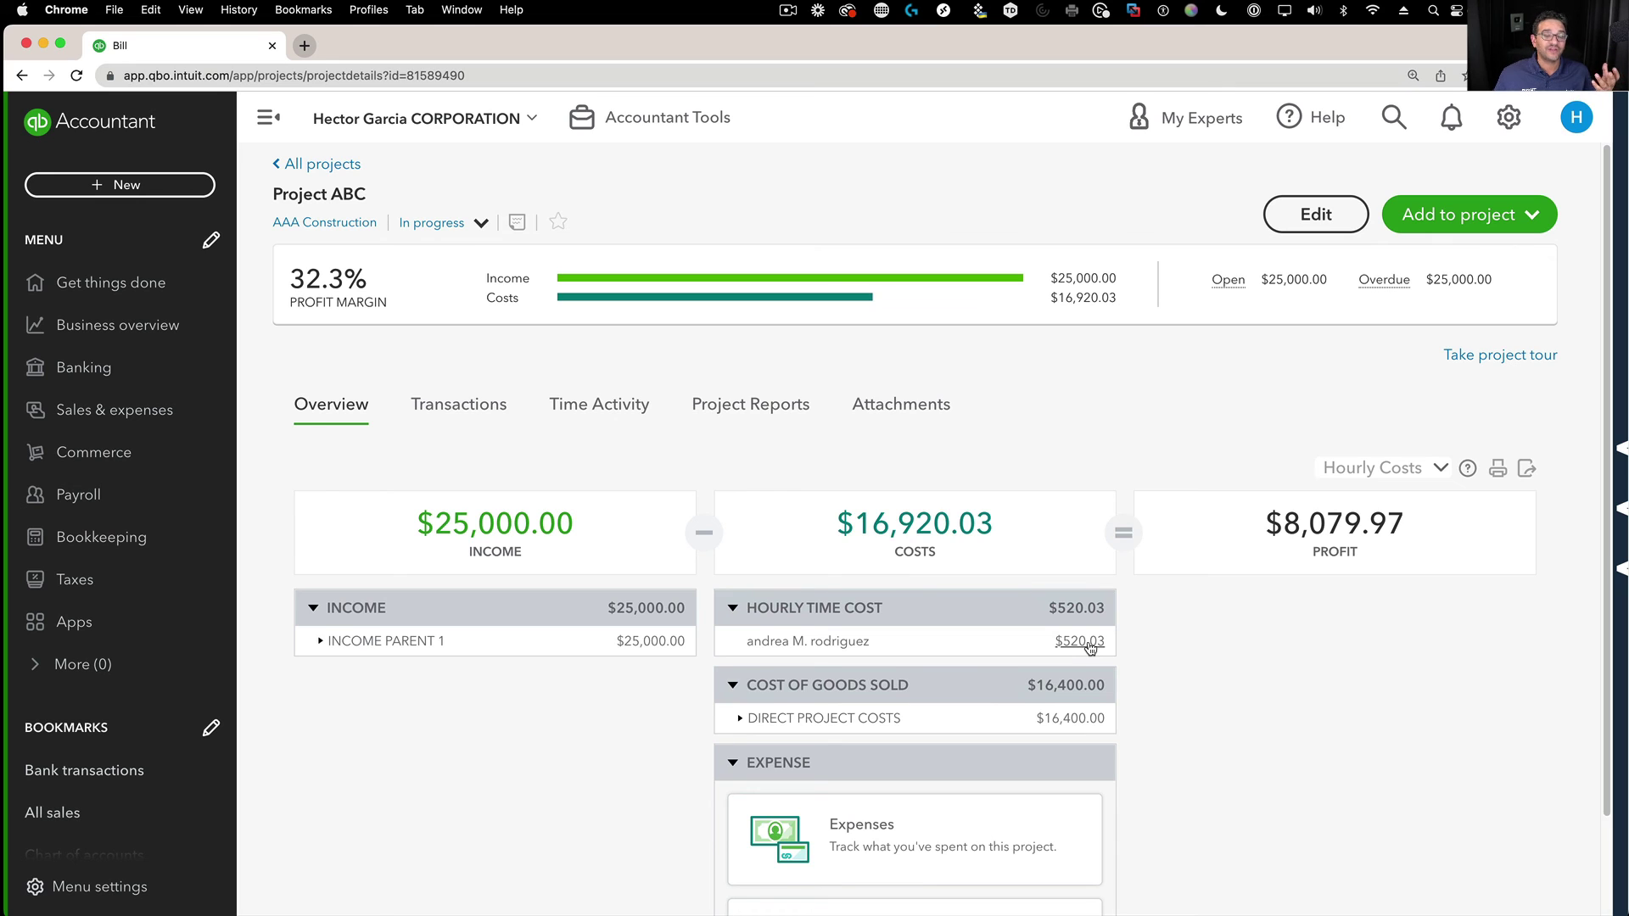
pyautogui.click(1404, 476)
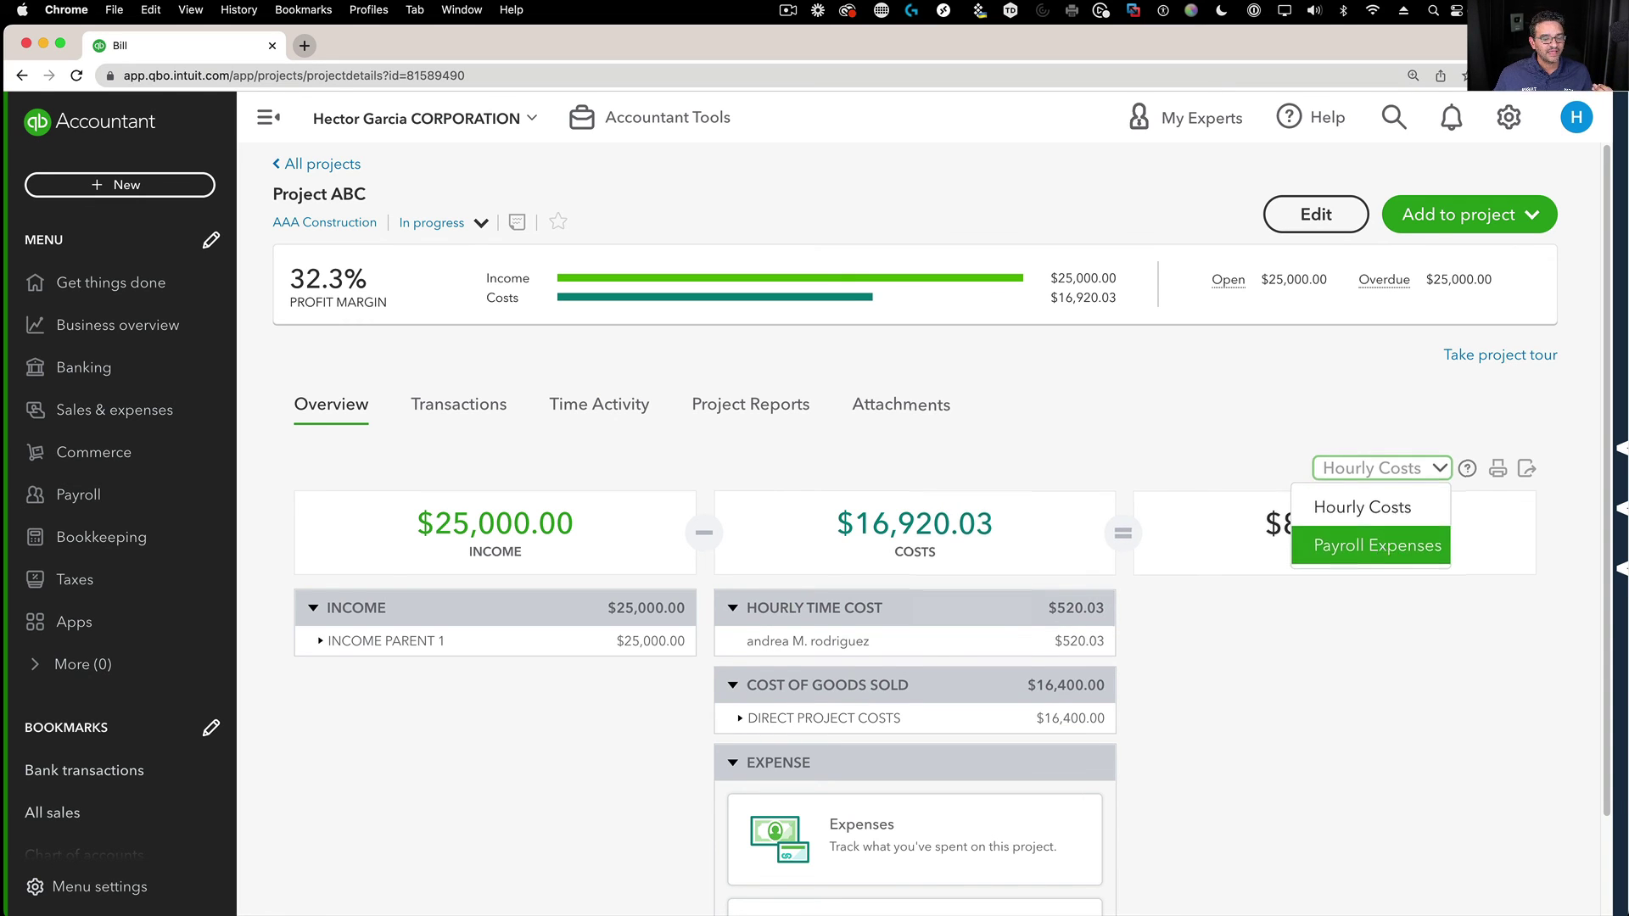
pyautogui.click(1375, 545)
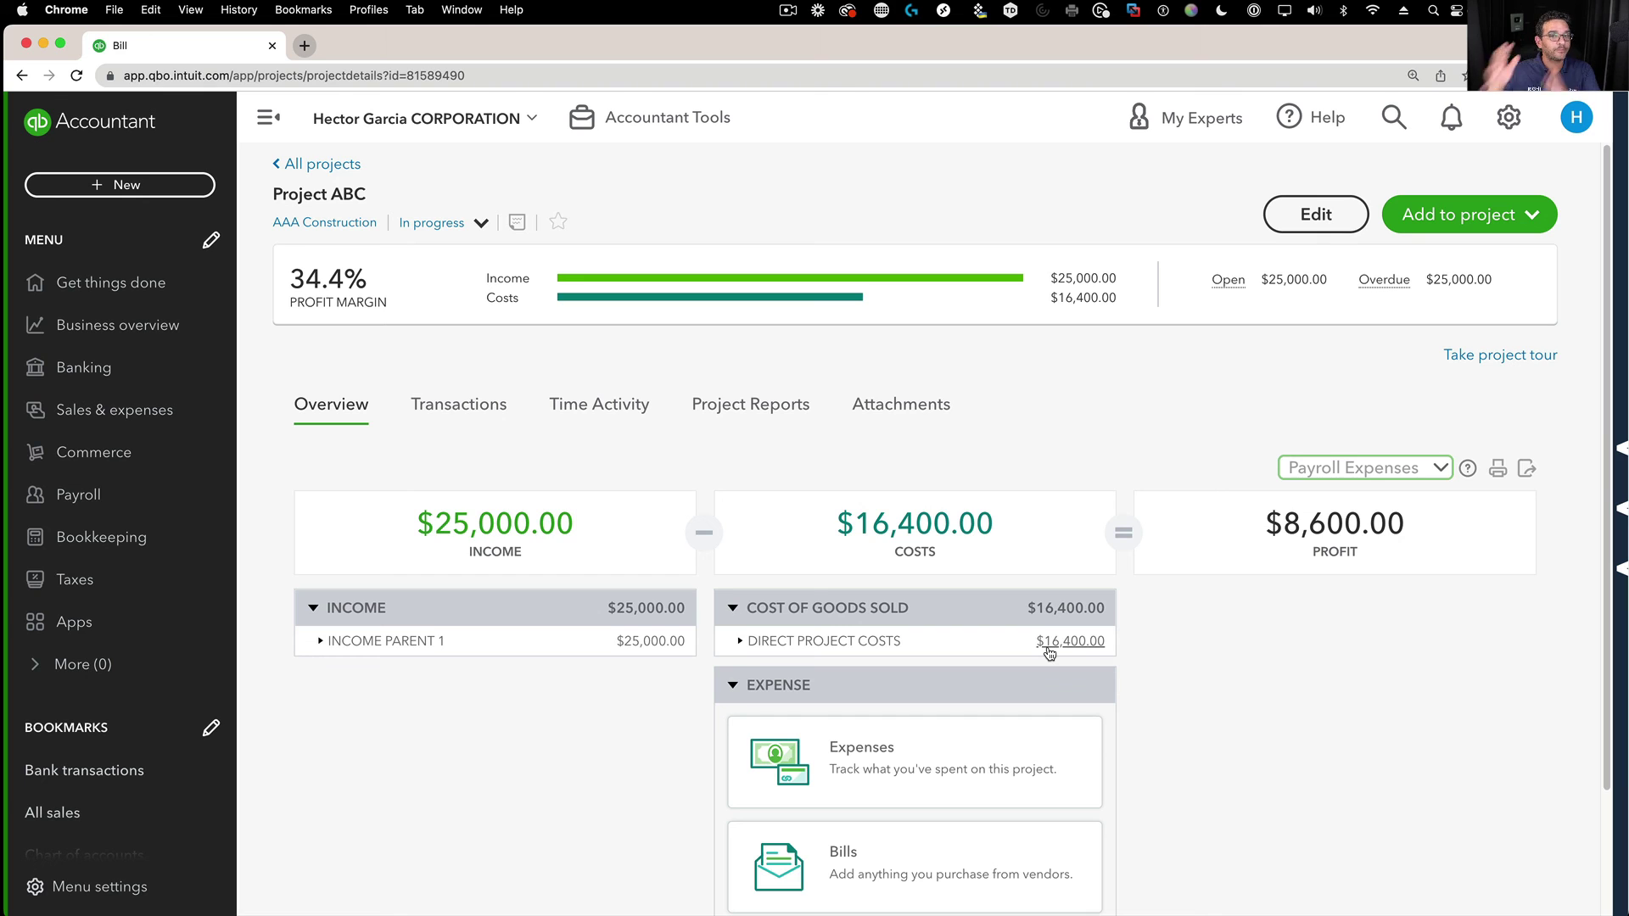
# Open Project ABC's Project profitability report and review its income, cost of goods sold and net income lines.
pyautogui.click(758, 407)
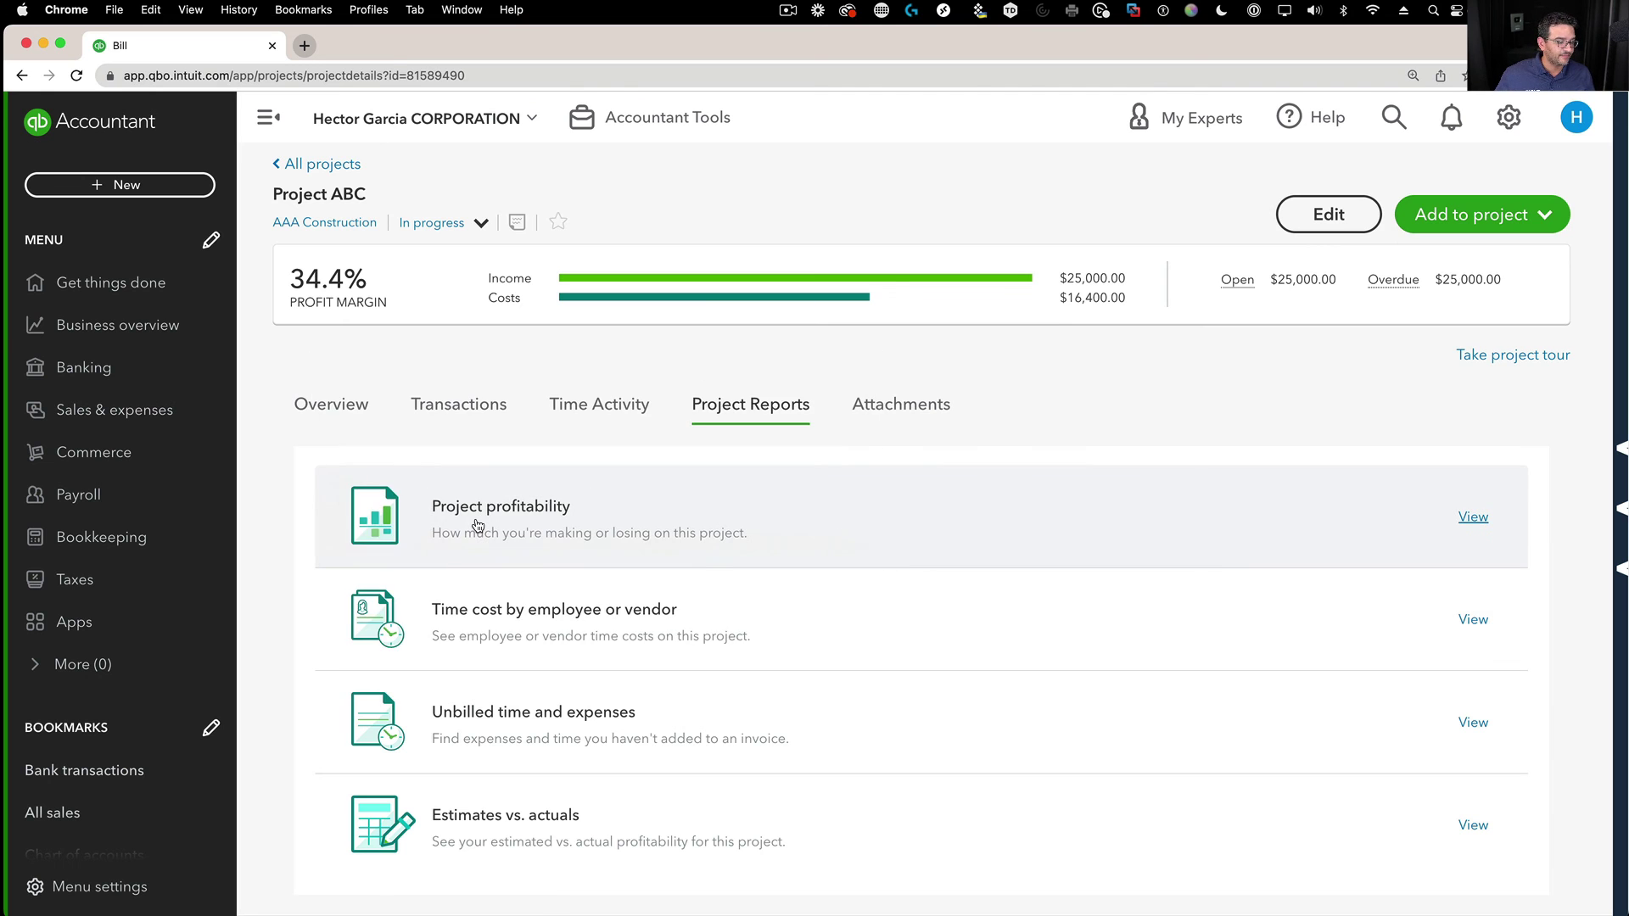
pyautogui.click(477, 522)
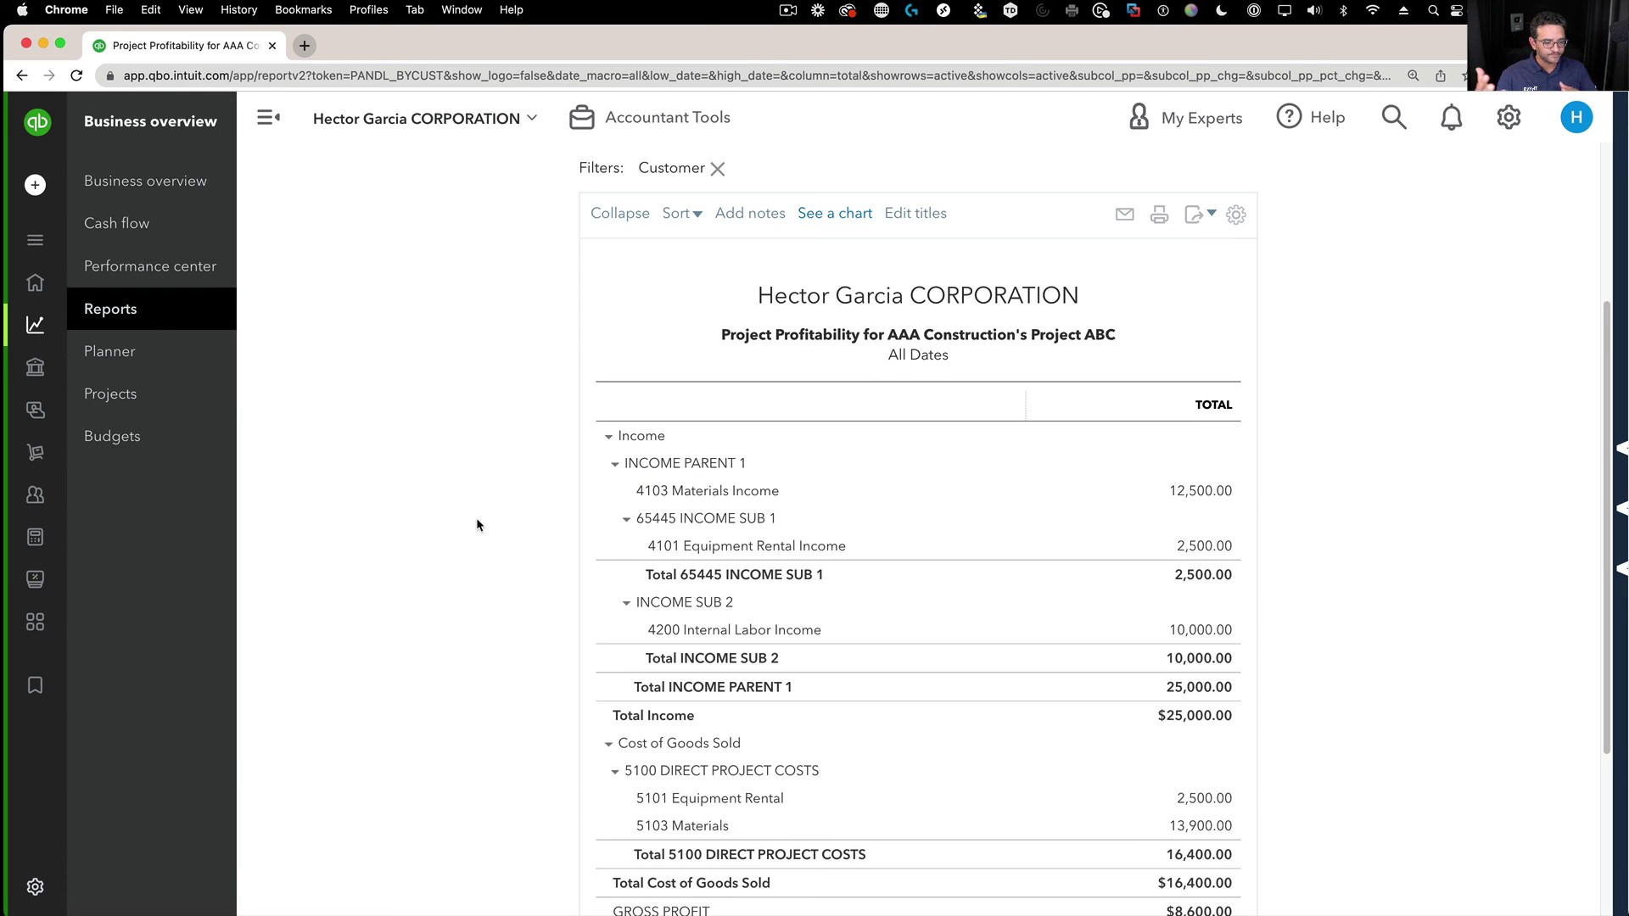
pyautogui.scroll(-5, 848, 560)
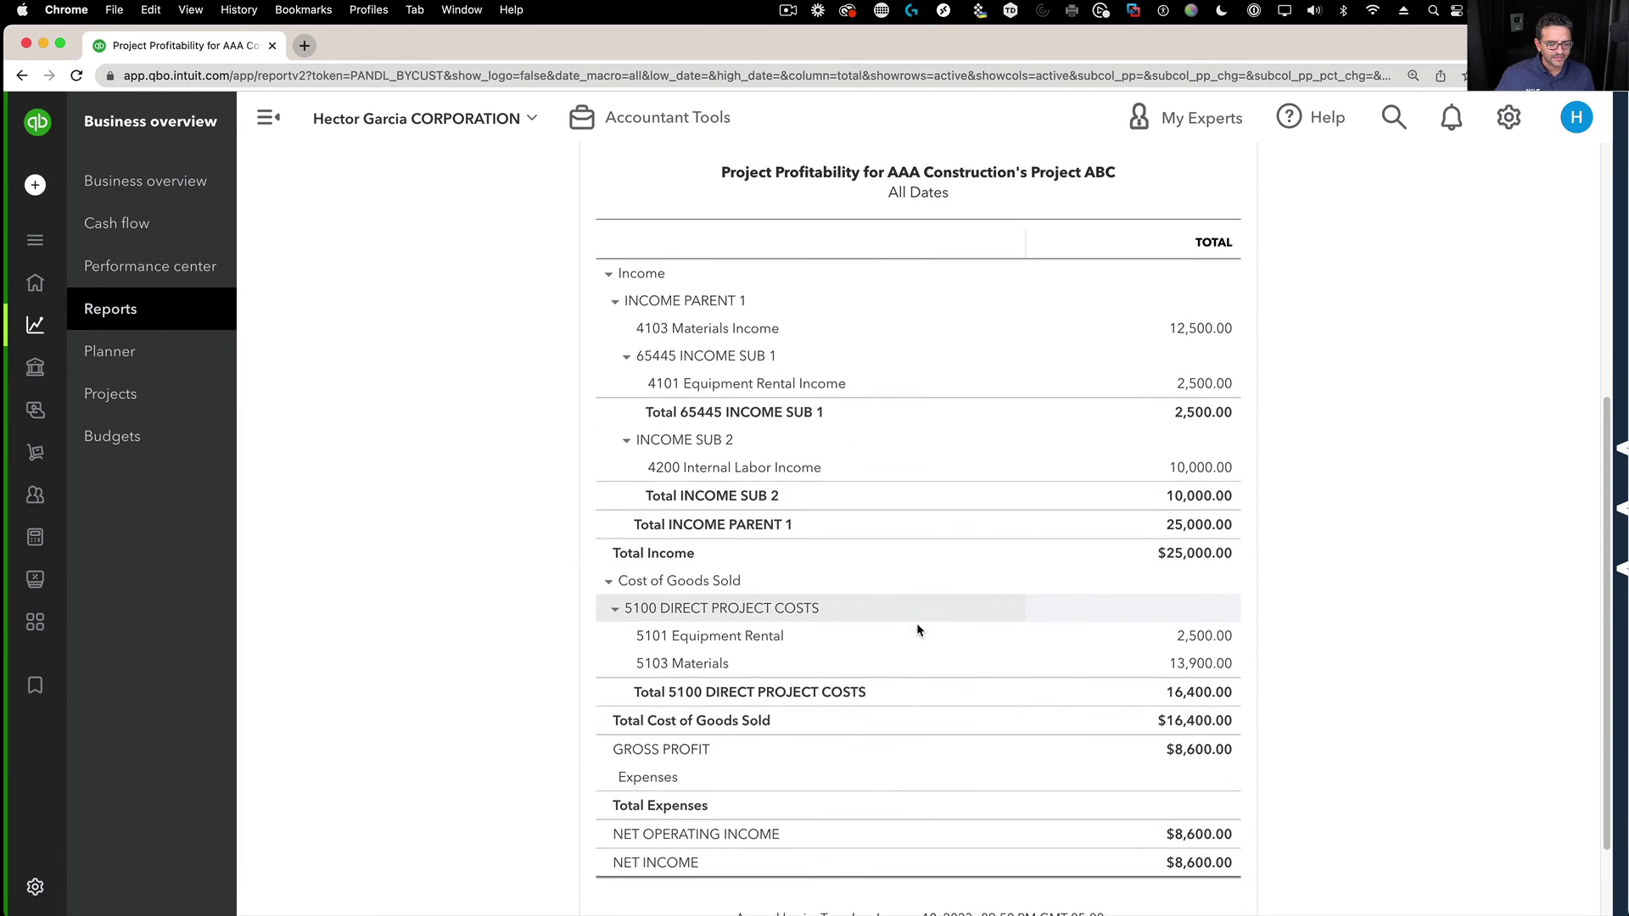
pyautogui.scroll(2, 1409, 651)
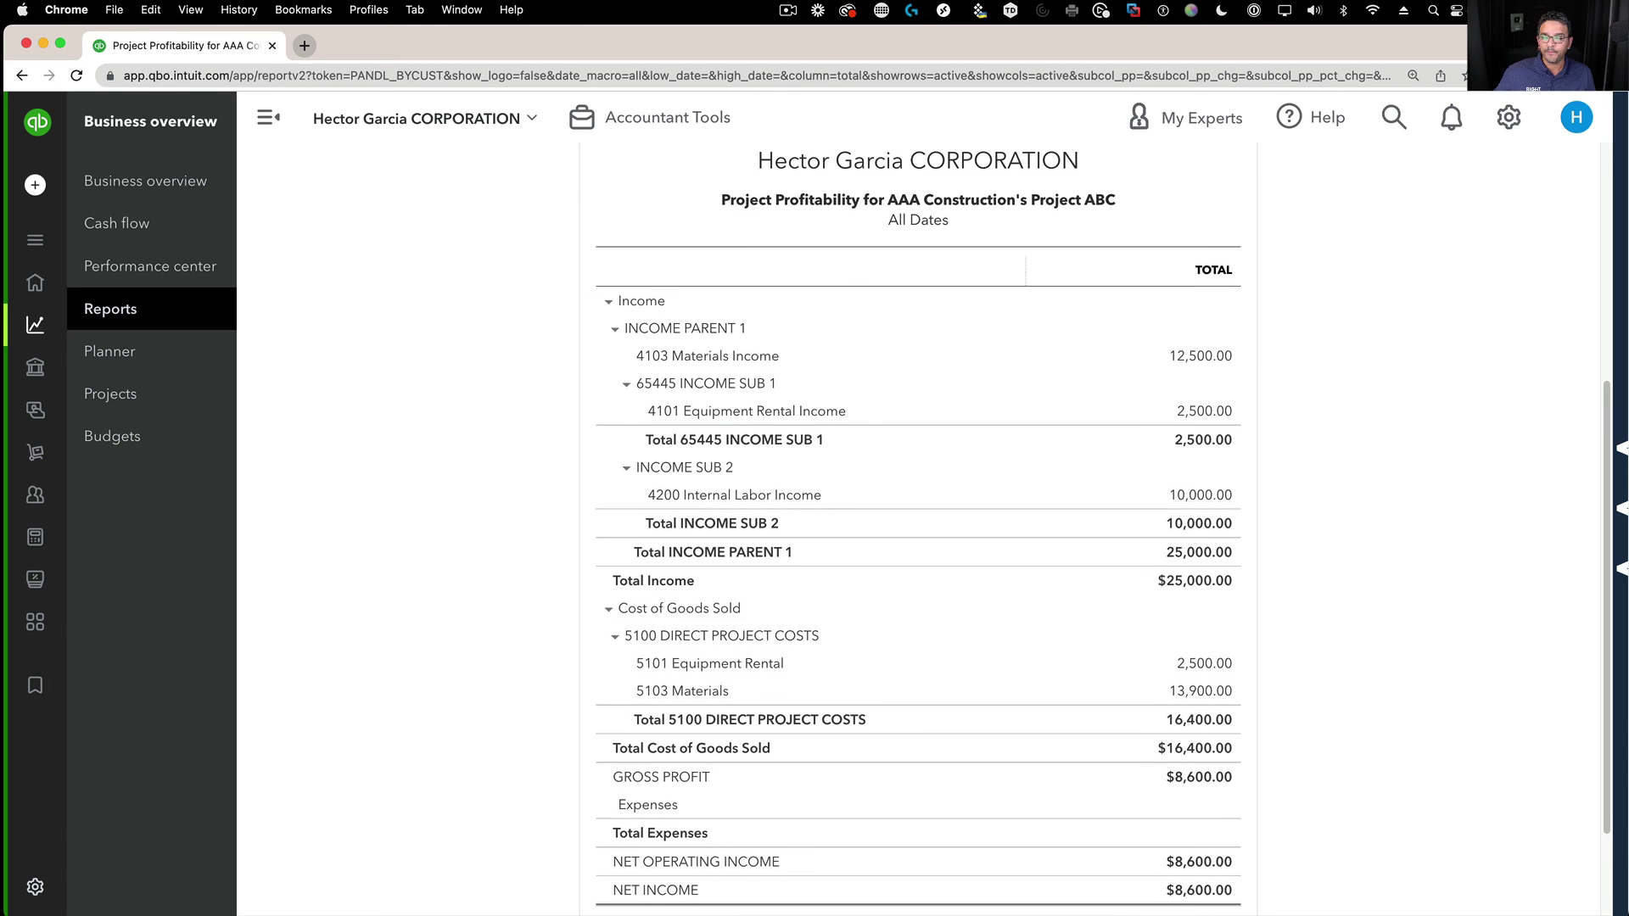
# Switch back to the WIP report workbook in Excel and add the heading "Project Profit" in M5.
pyautogui.moveTo(1628, 127); pyautogui.dragTo(1054, 101)
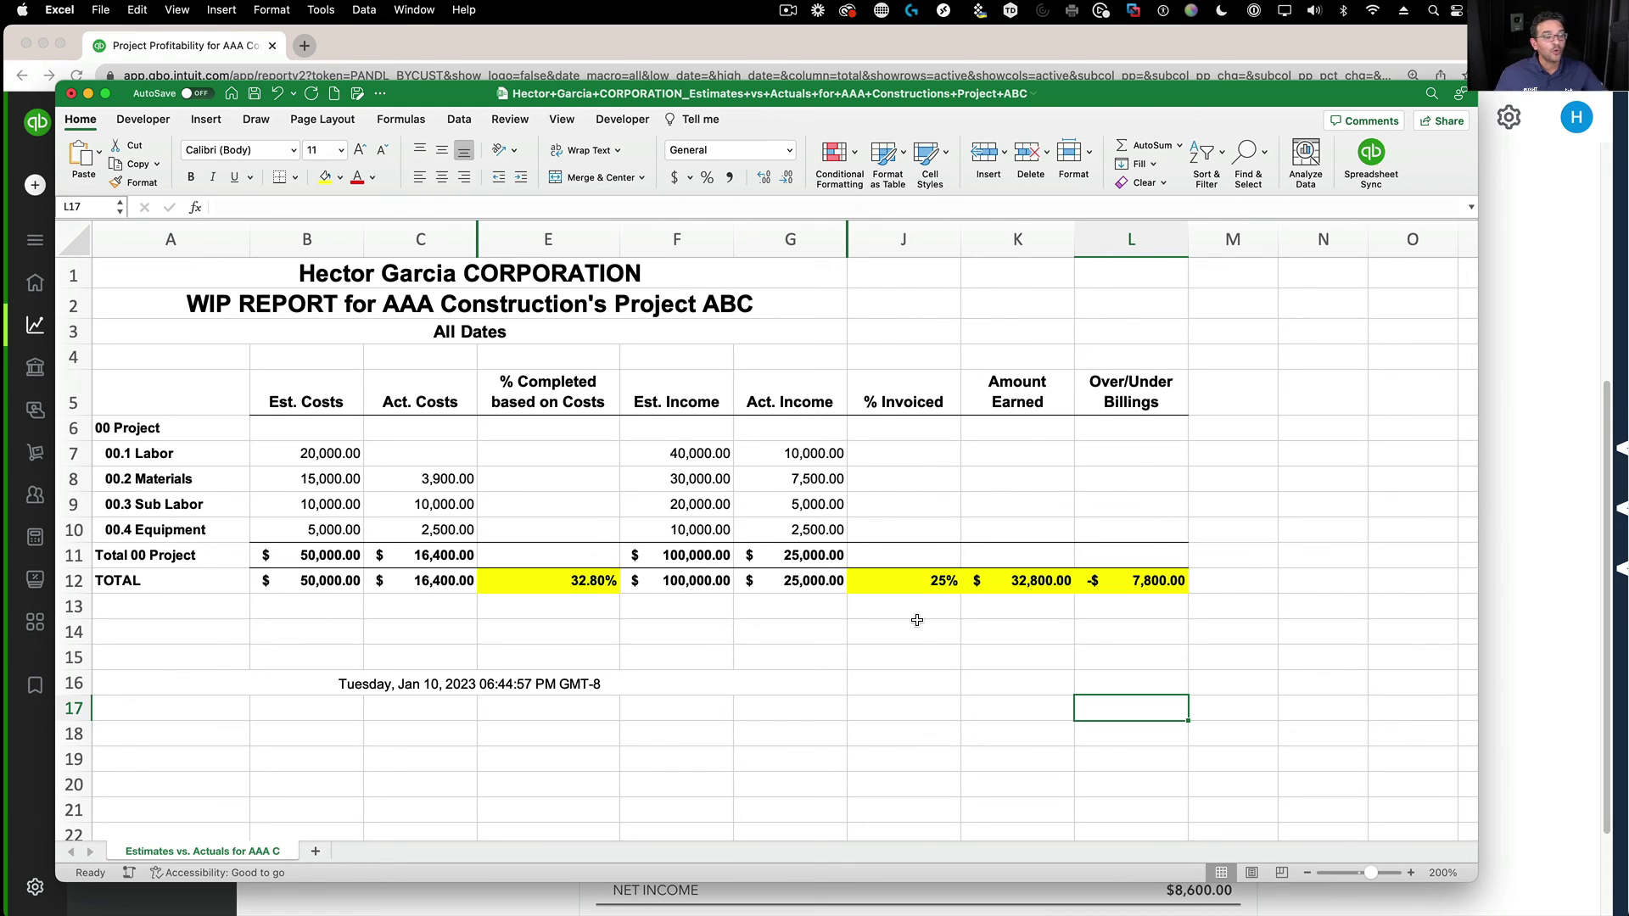
pyautogui.click(1223, 383)
pyautogui.write('Project')
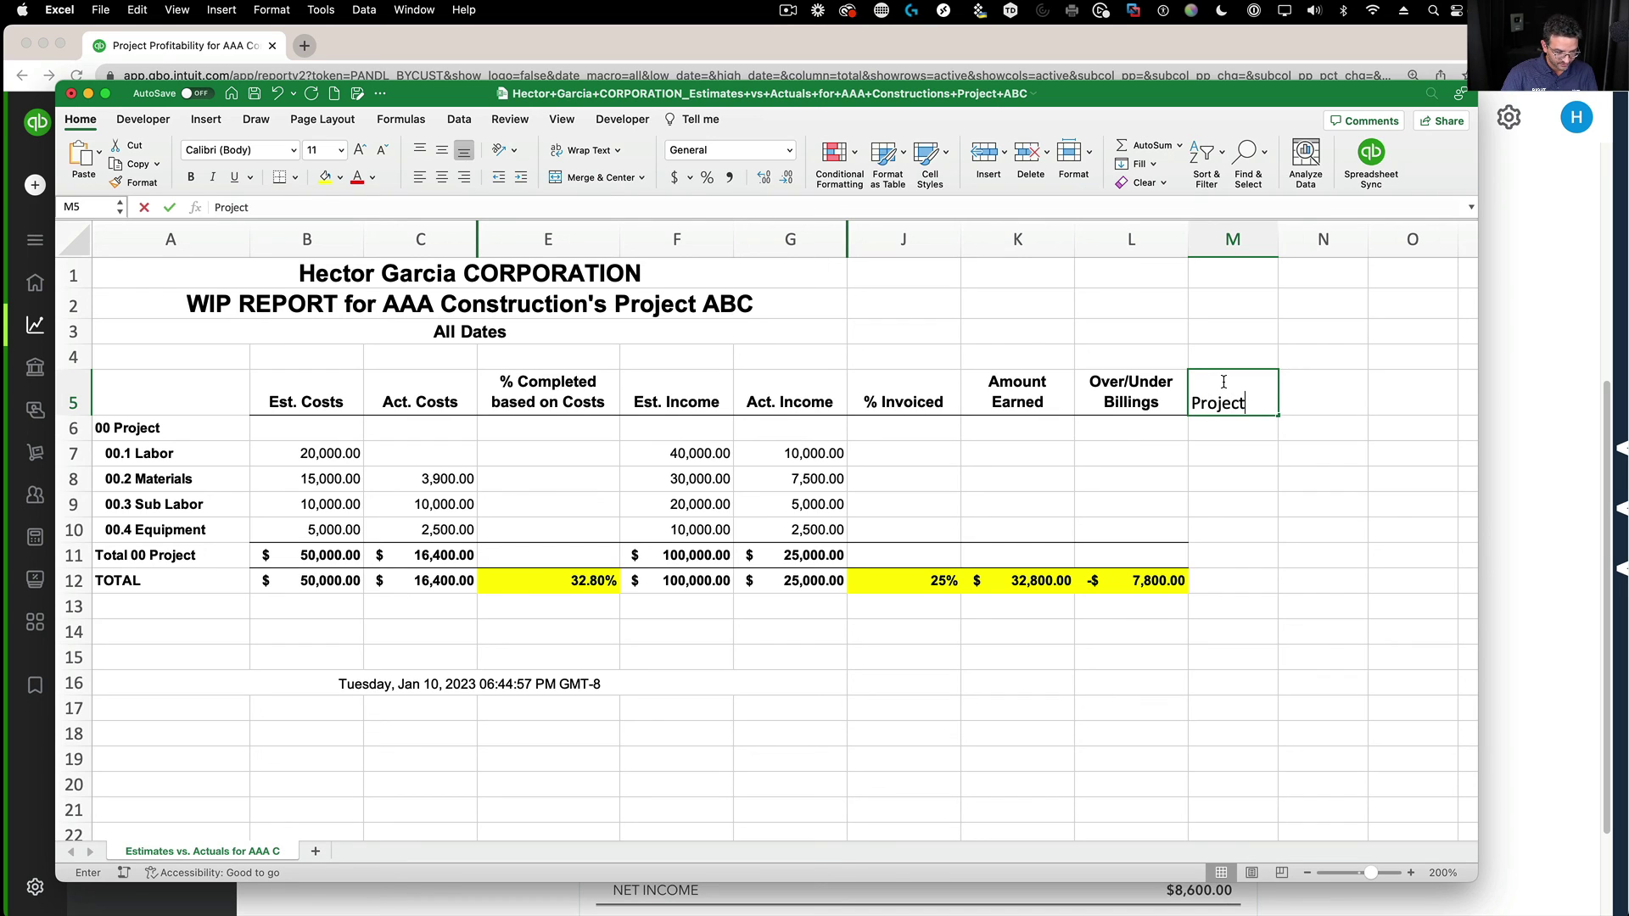
pyautogui.write(' Profit')
pyautogui.press('Return')
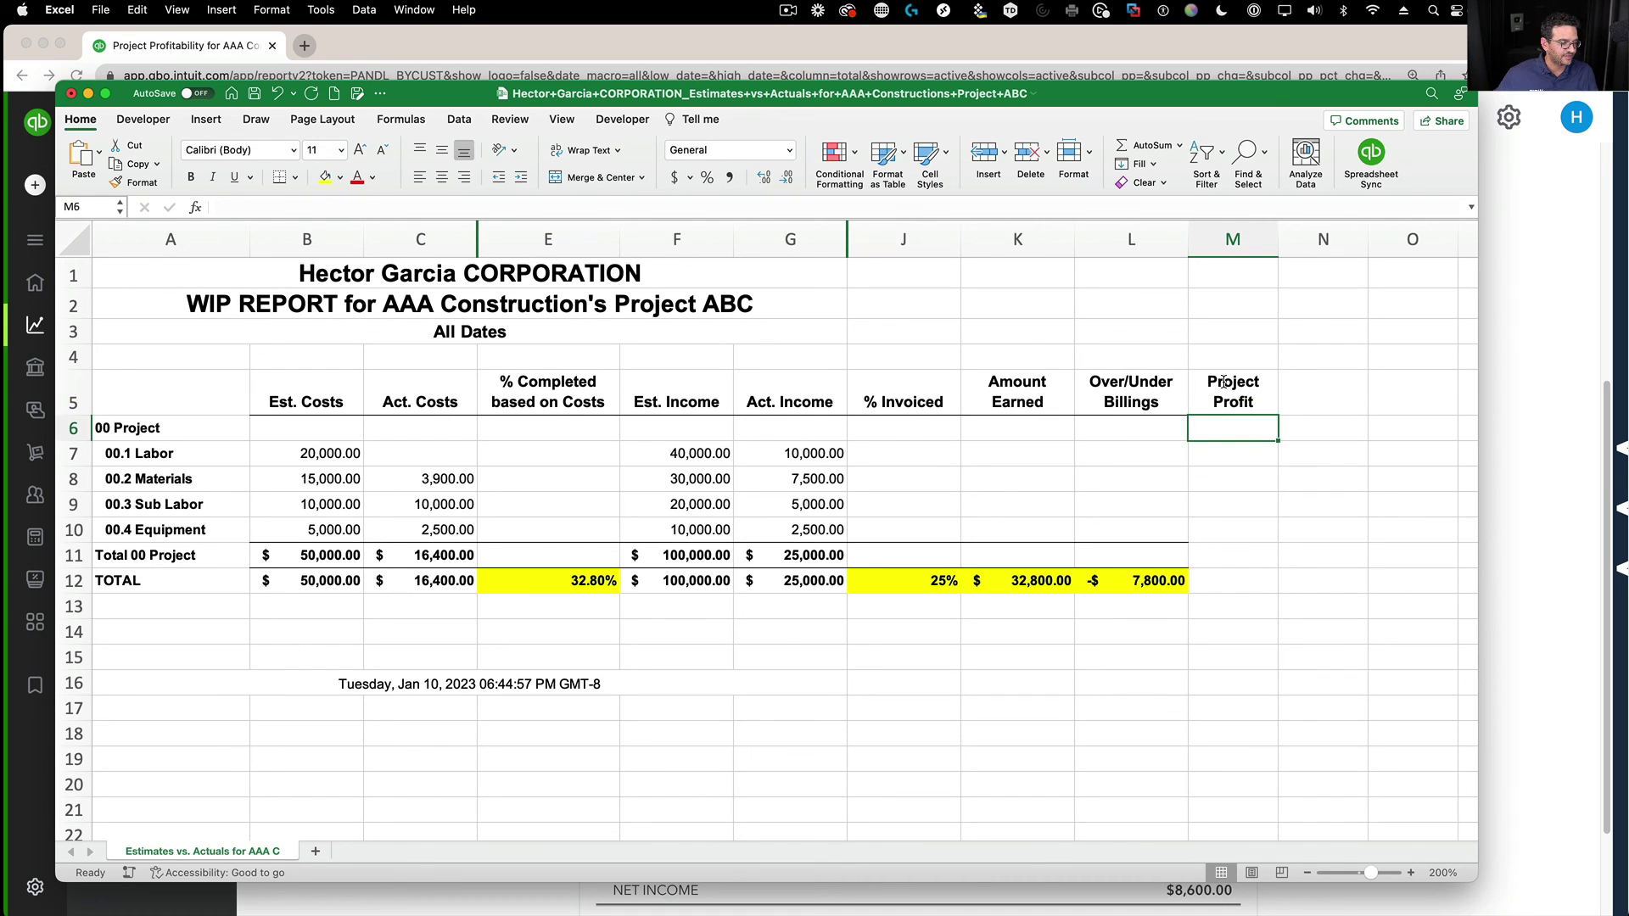
# Calculate the project profit in M12 with =G12-C12 and highlight the cell with a yellow fill.
pyautogui.click(1226, 588)
pyautogui.write('=')
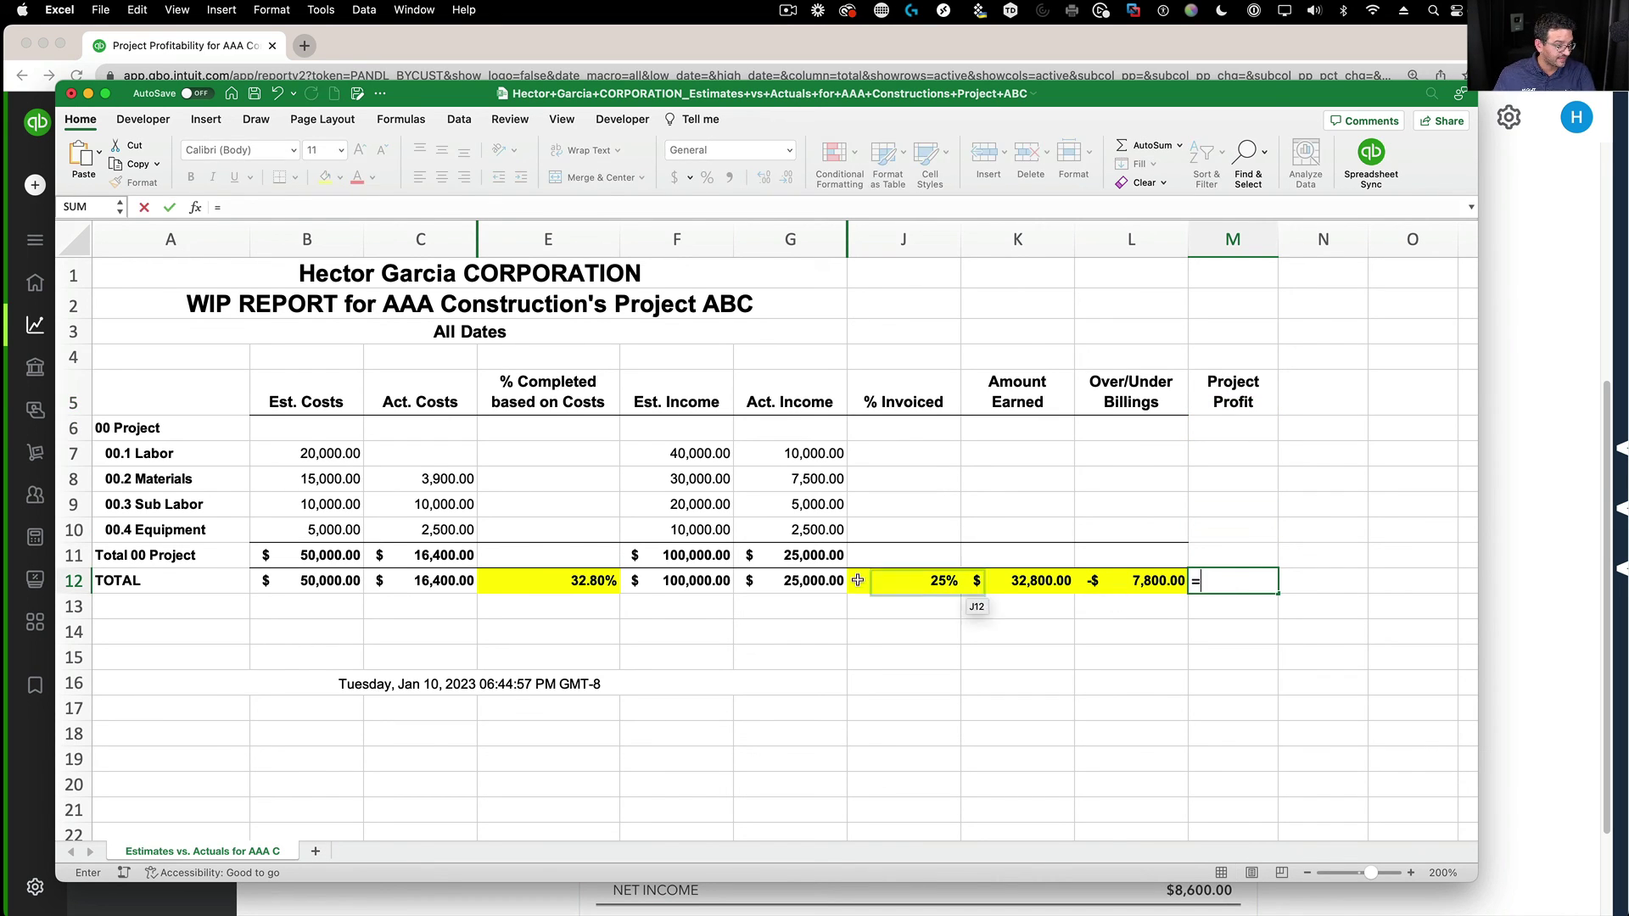
pyautogui.click(815, 581)
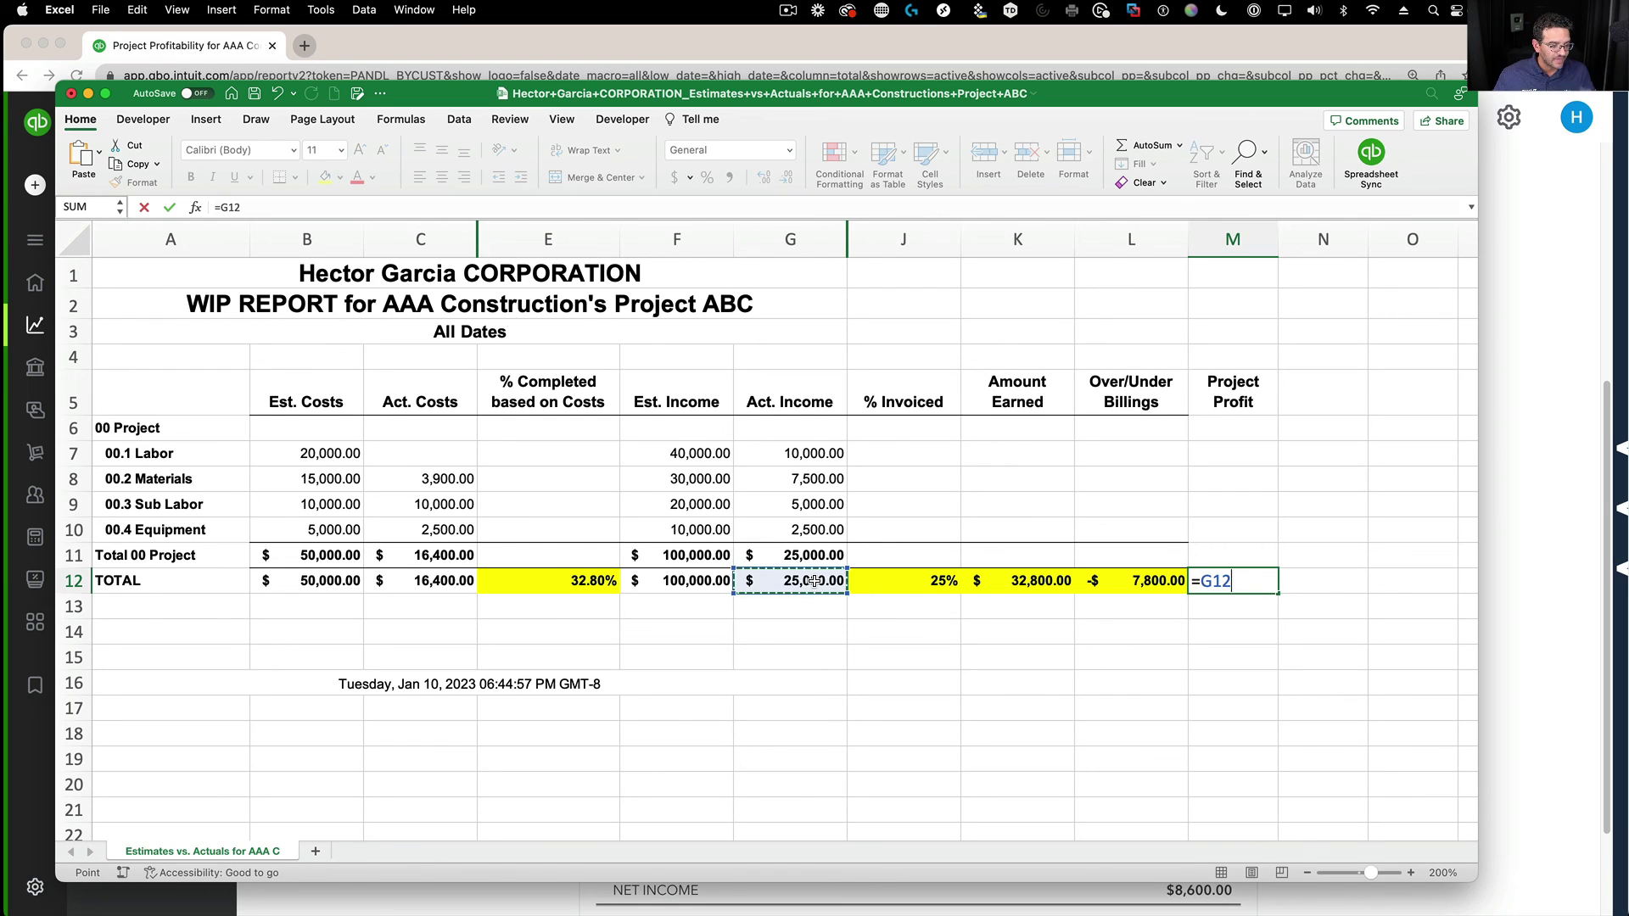
pyautogui.write('-')
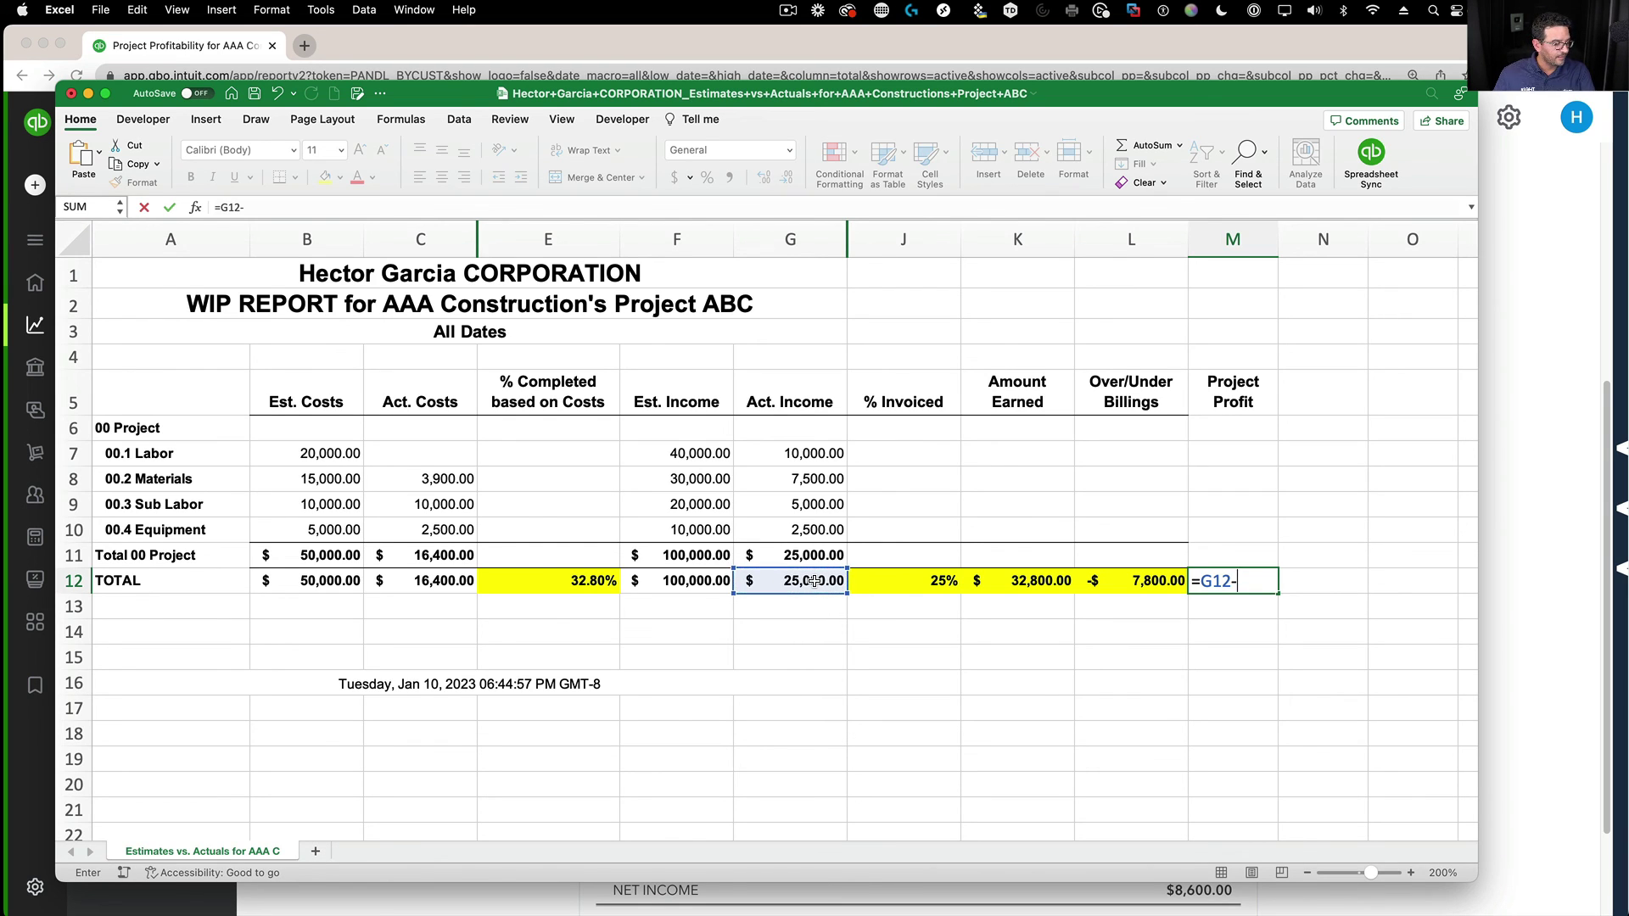
pyautogui.click(437, 579)
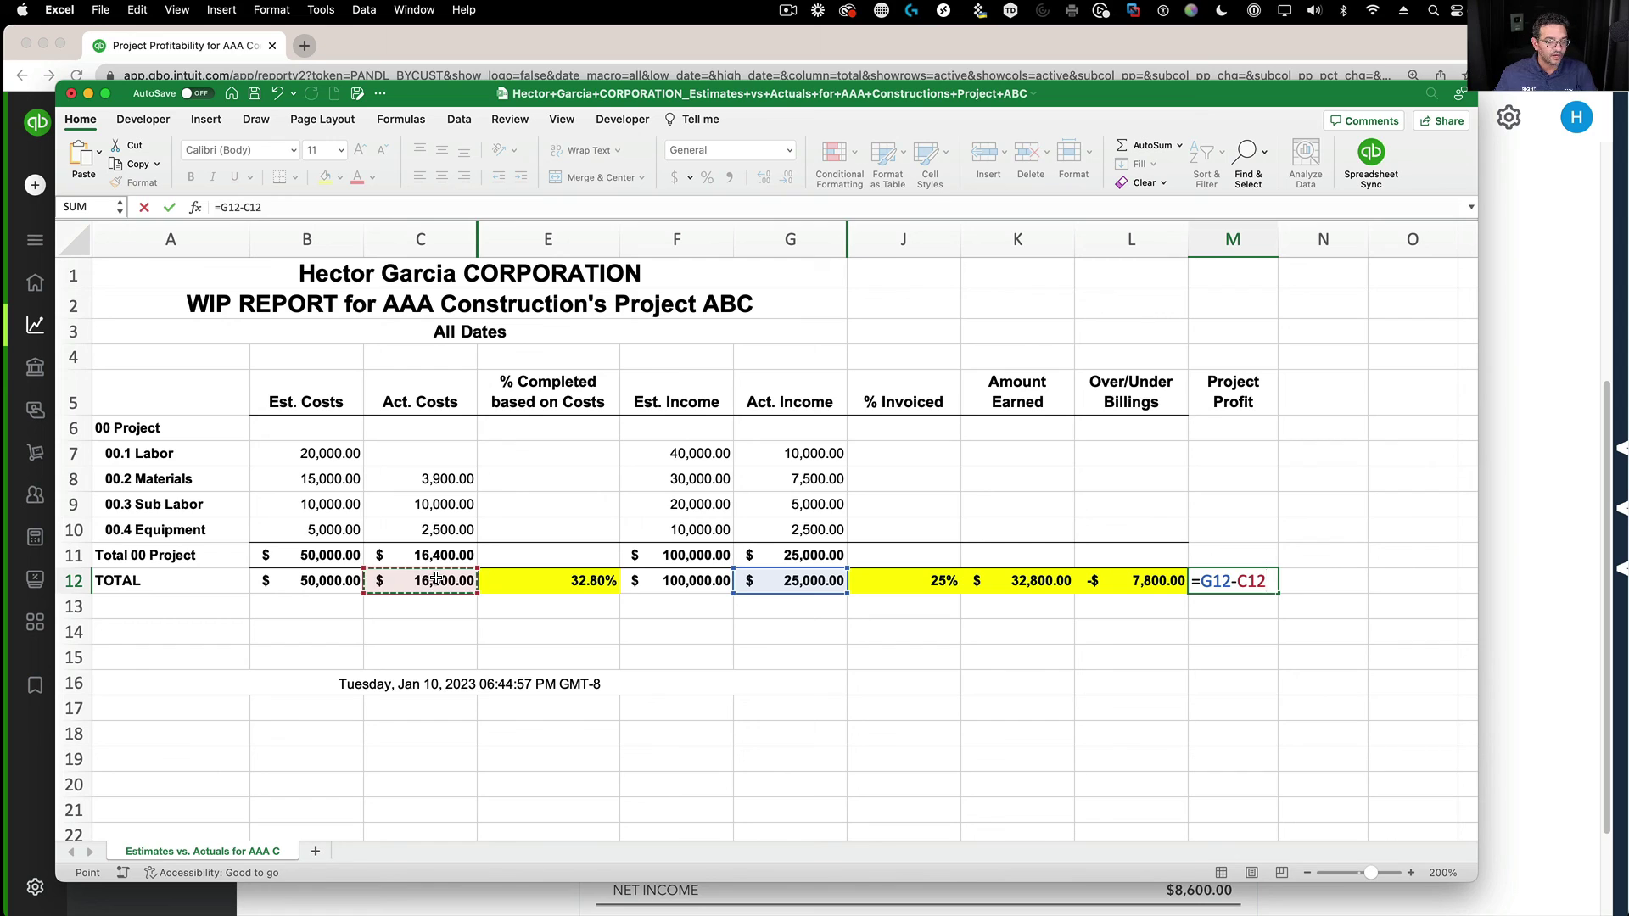
pyautogui.press('Return')
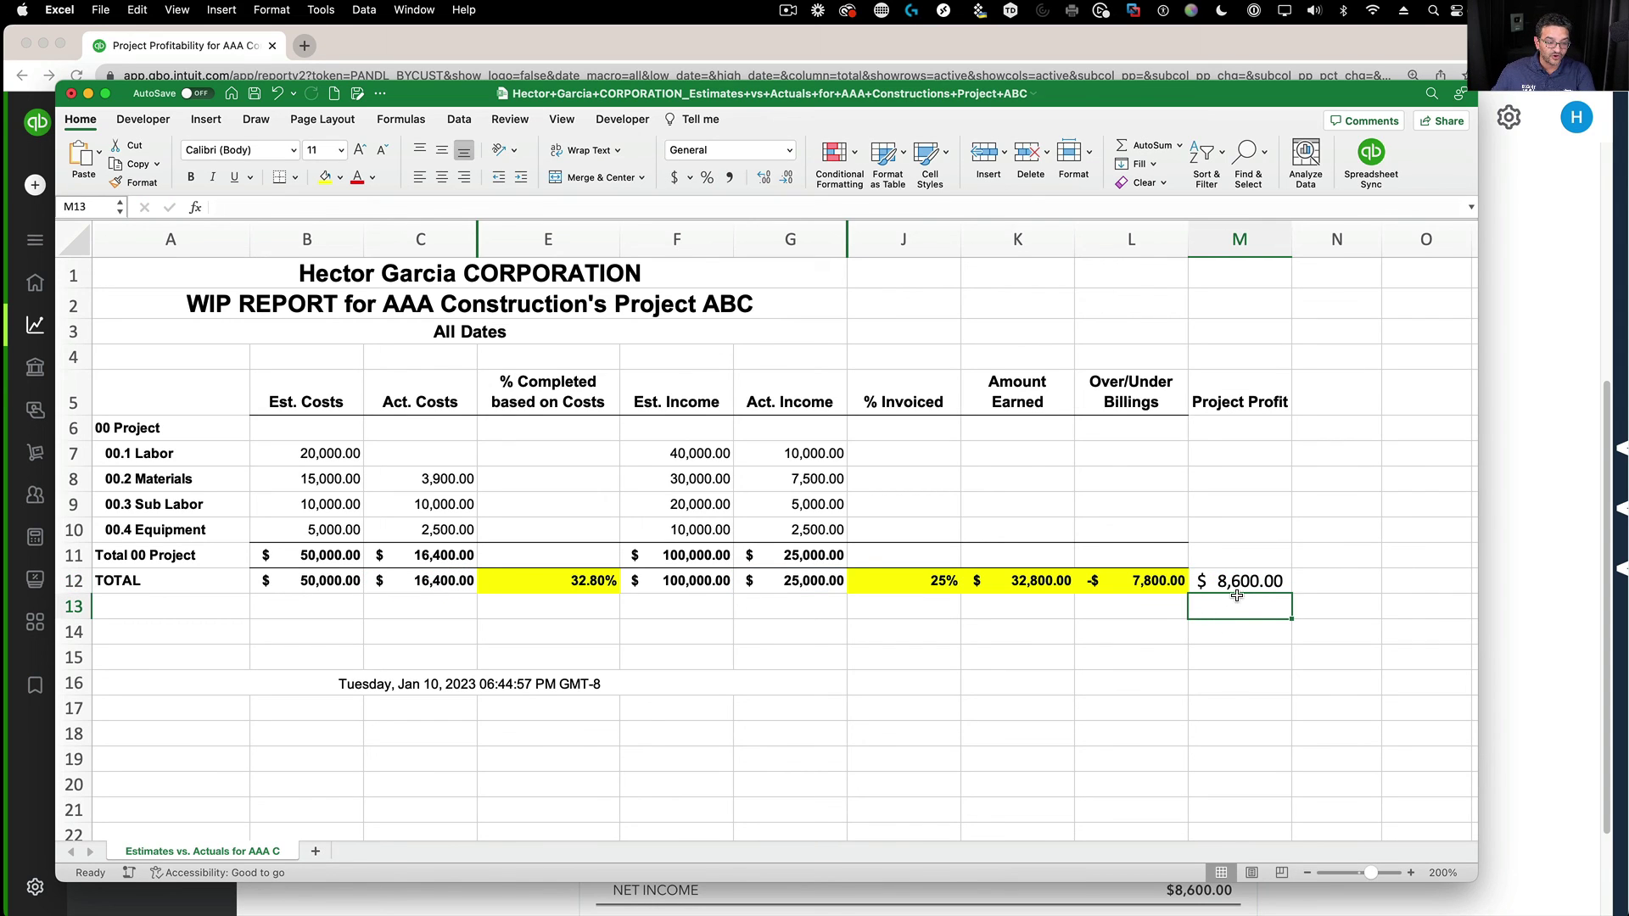
pyautogui.click(1252, 581)
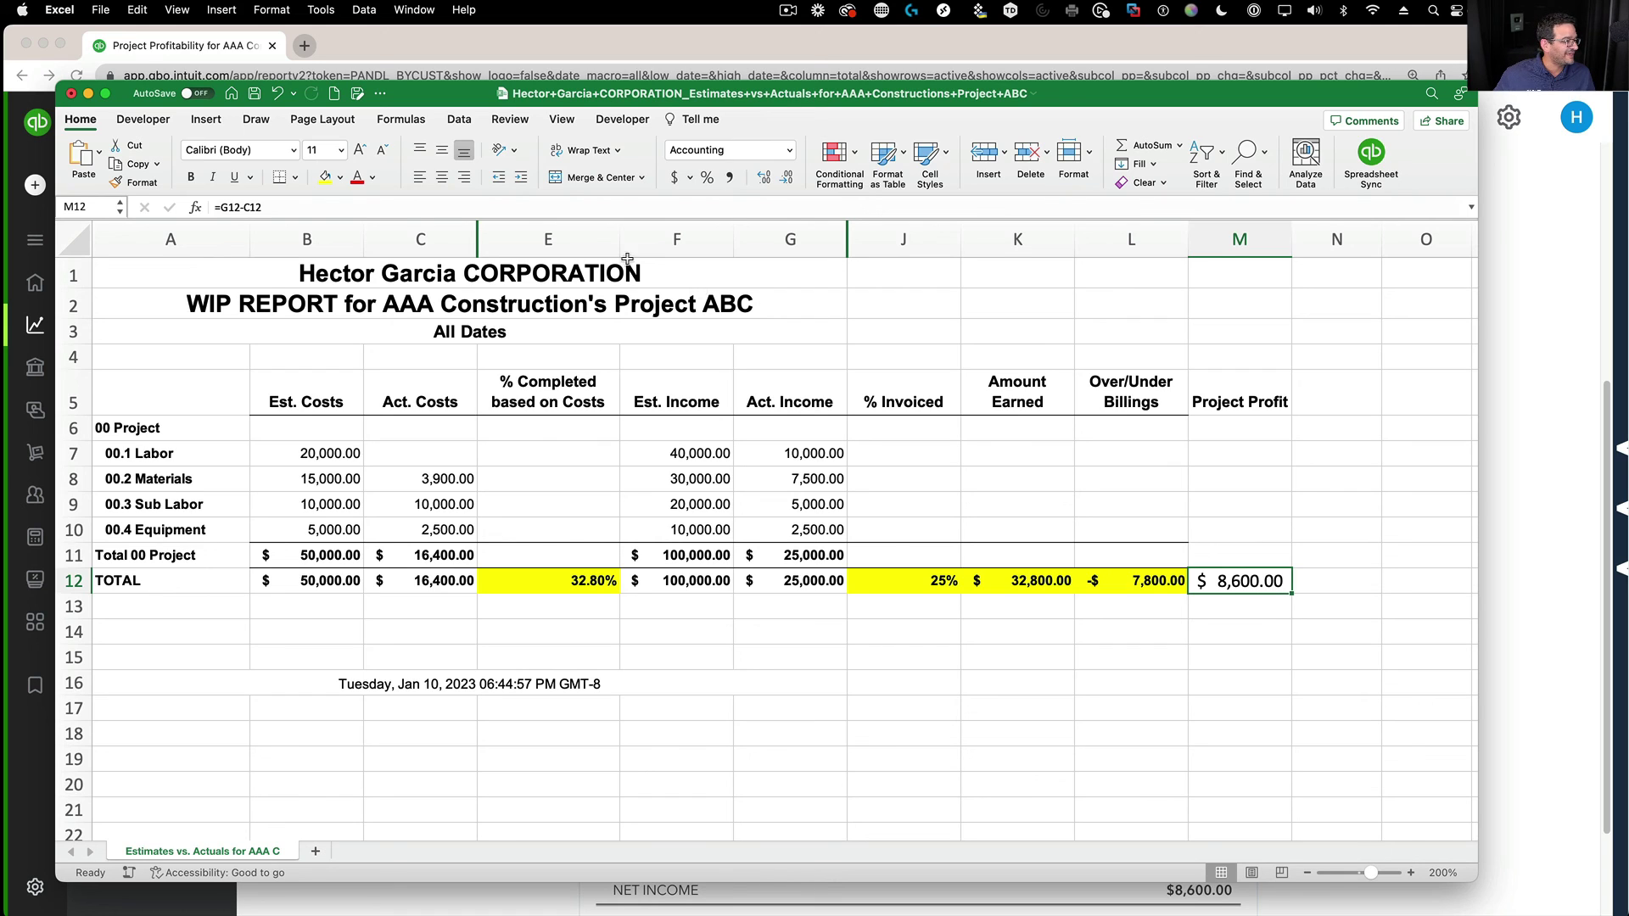
pyautogui.click(327, 178)
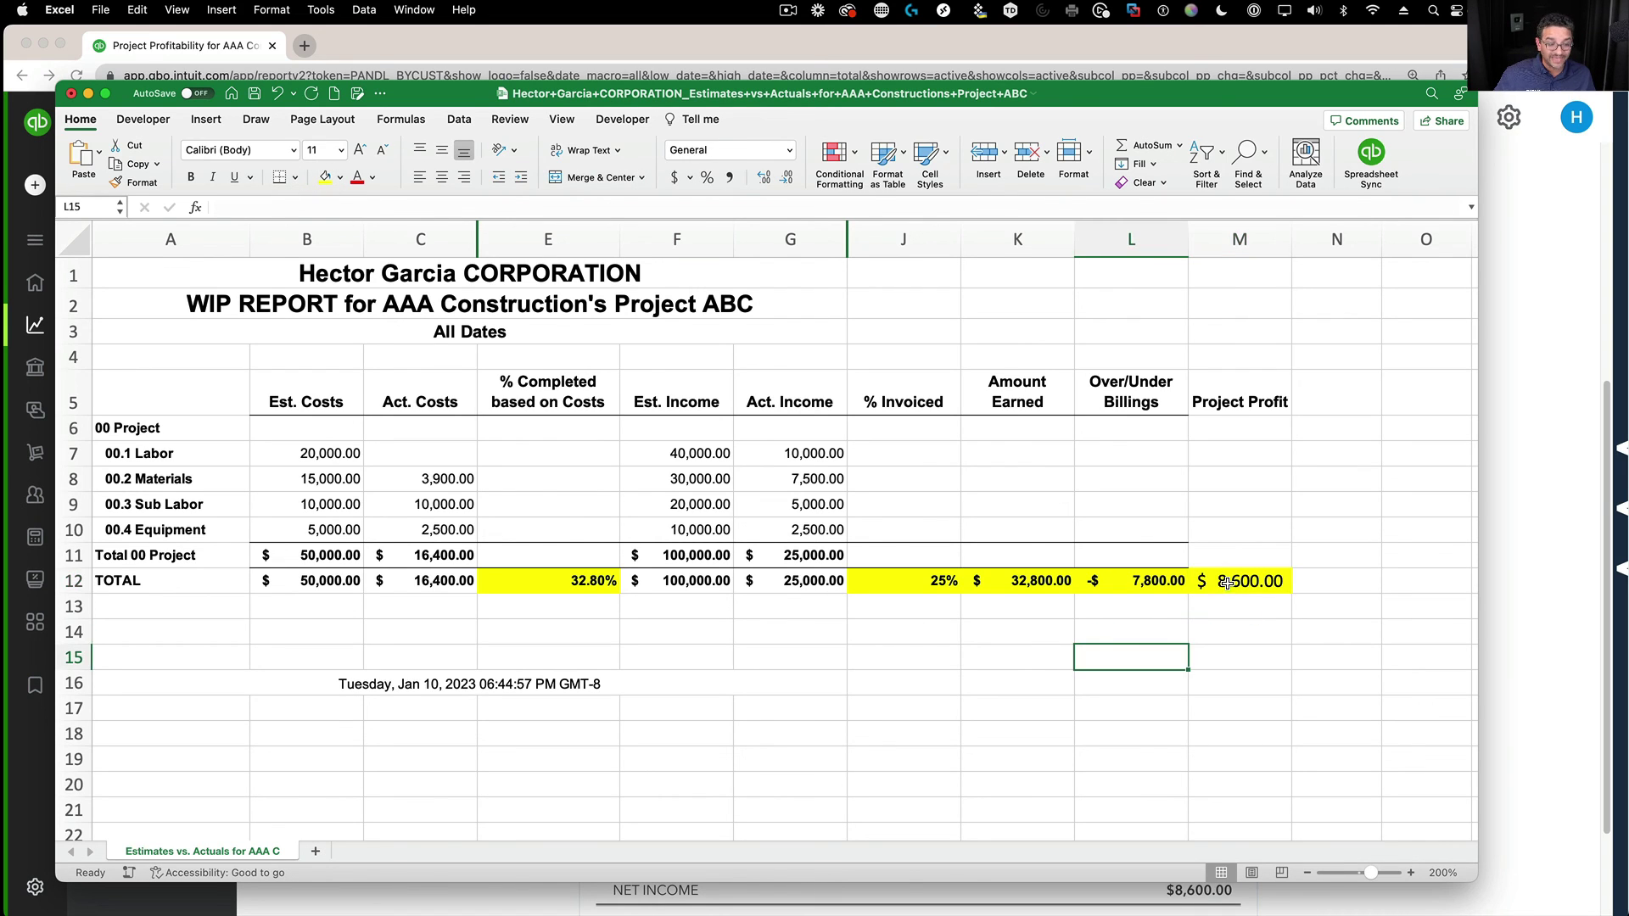
# Examine the TOTAL row's actual income, actual costs, project profit, over/under billings and percent completed, plus the estimated cost total in B11.
pyautogui.click(803, 589)
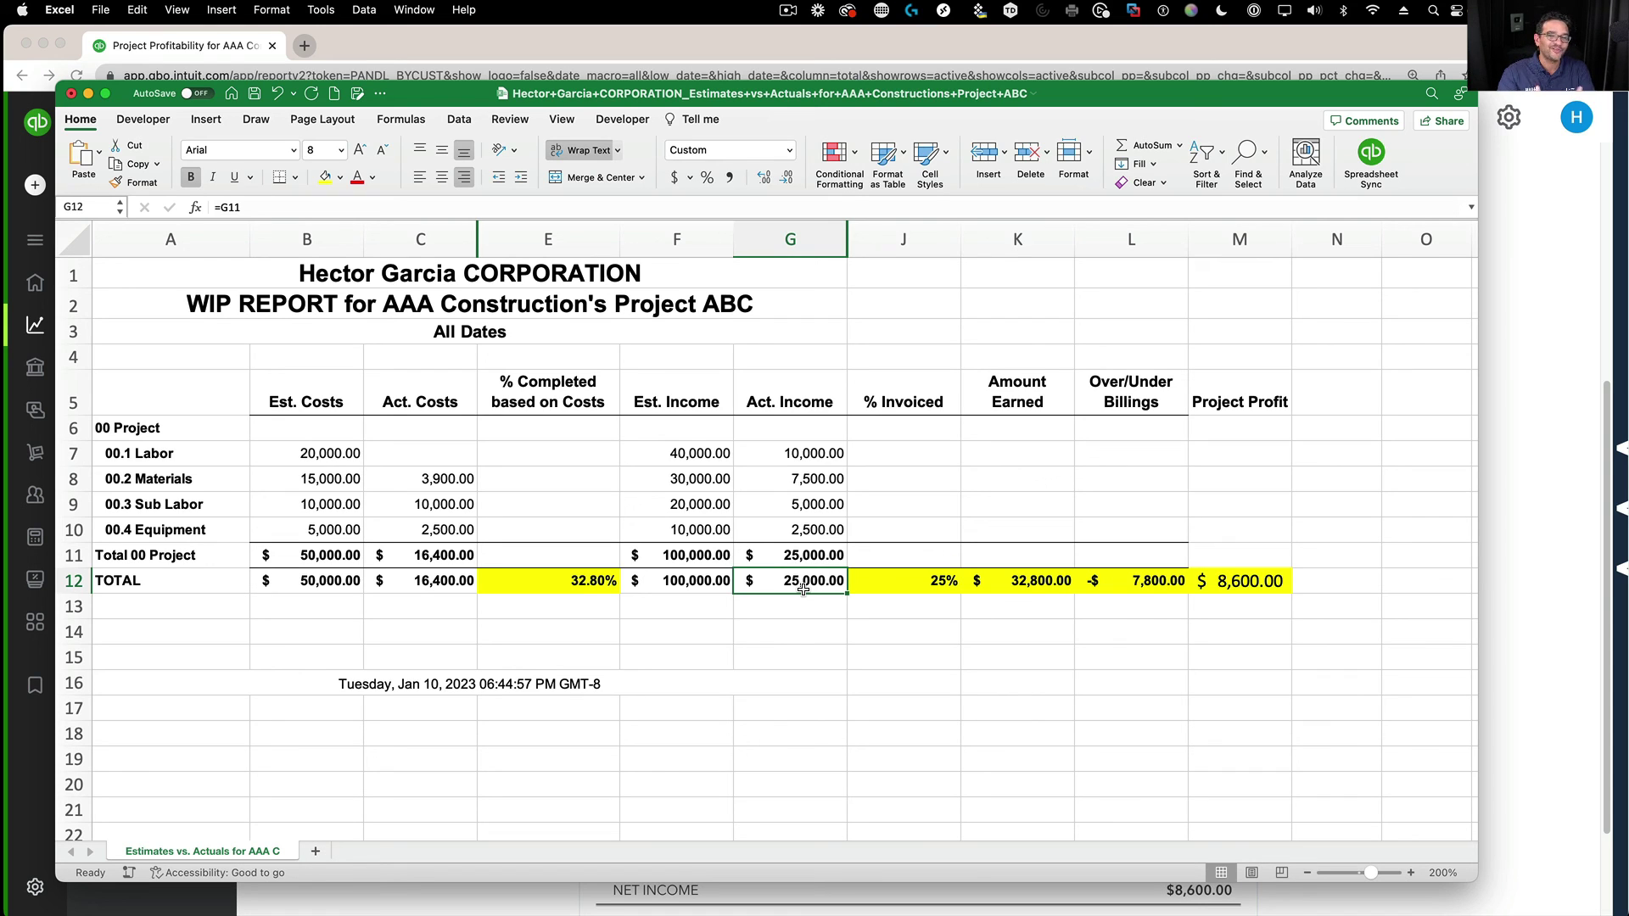
pyautogui.click(422, 582)
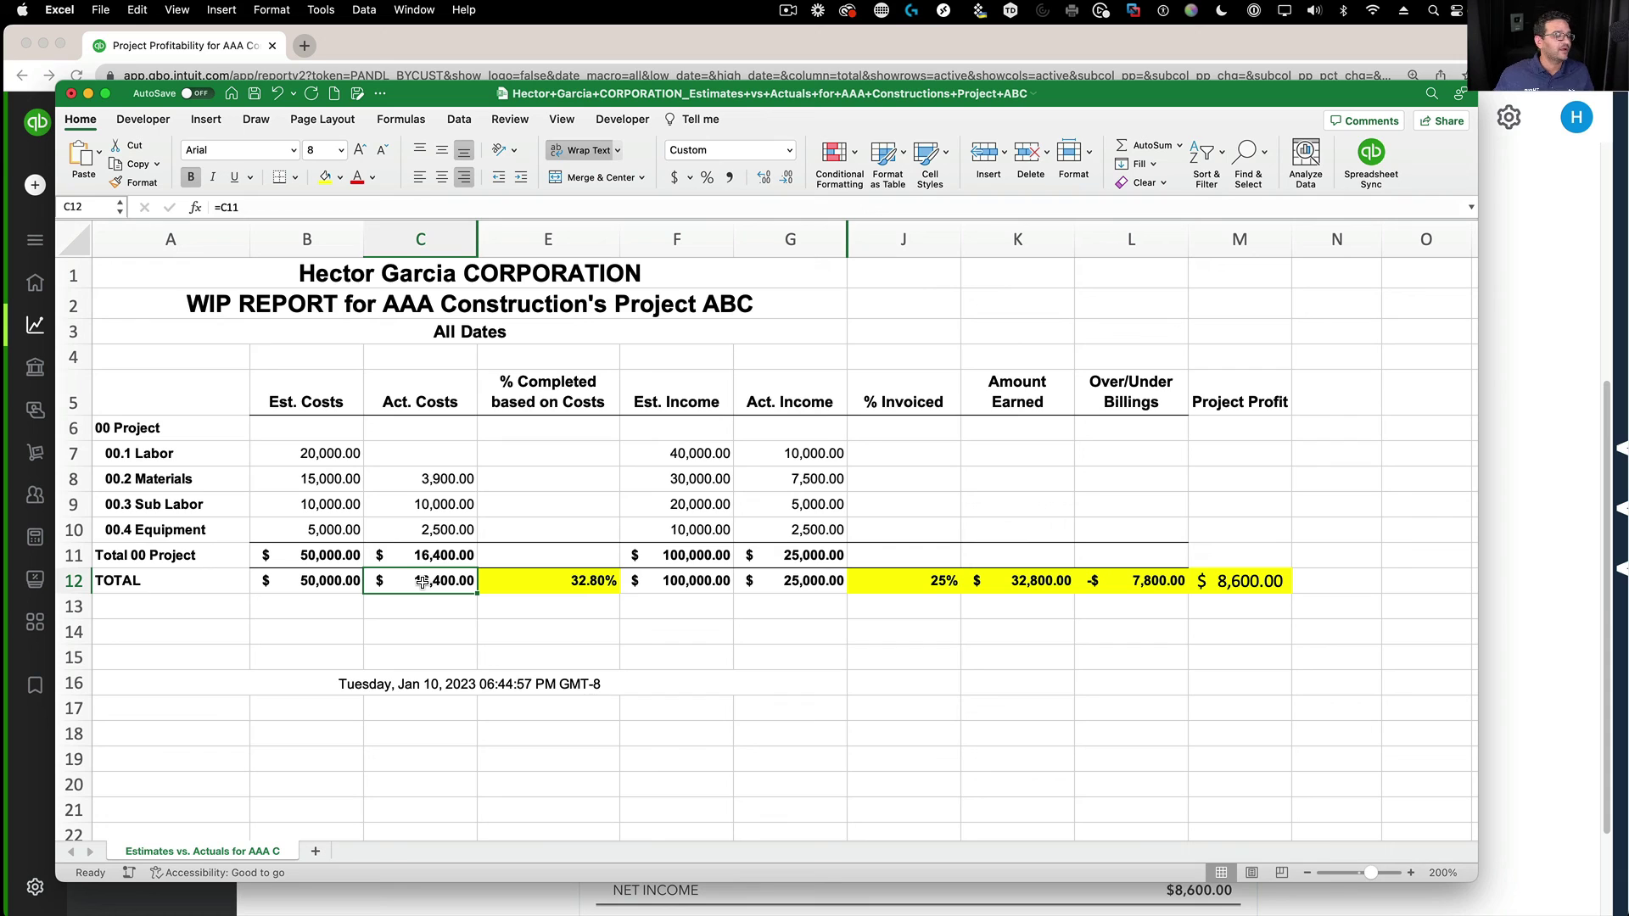
pyautogui.click(1267, 584)
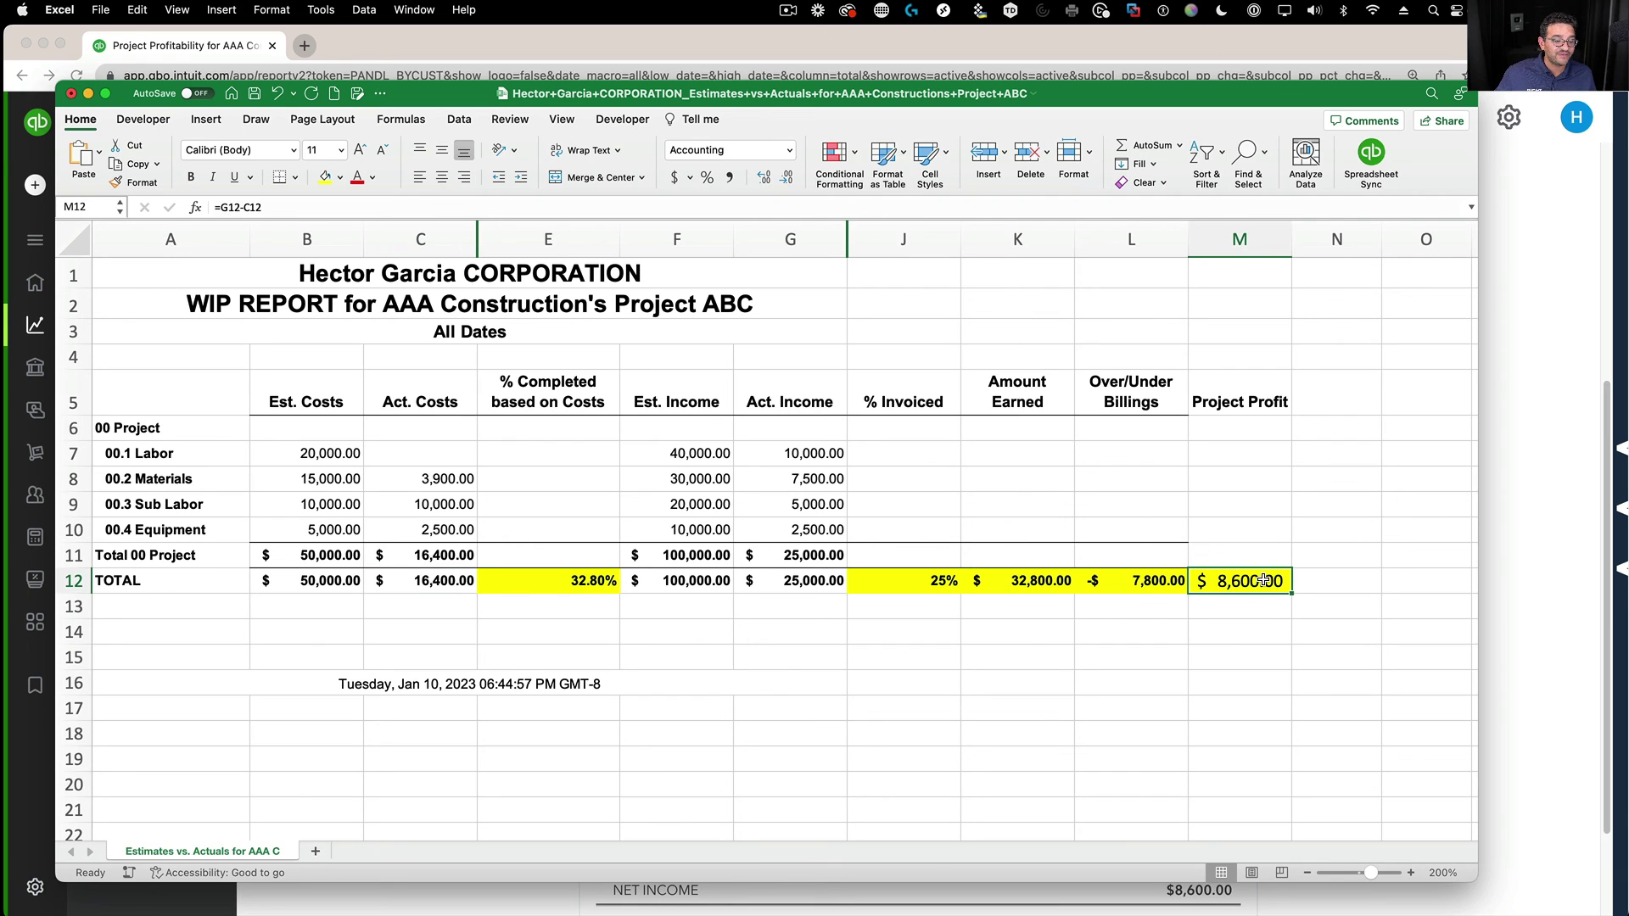
pyautogui.click(1141, 579)
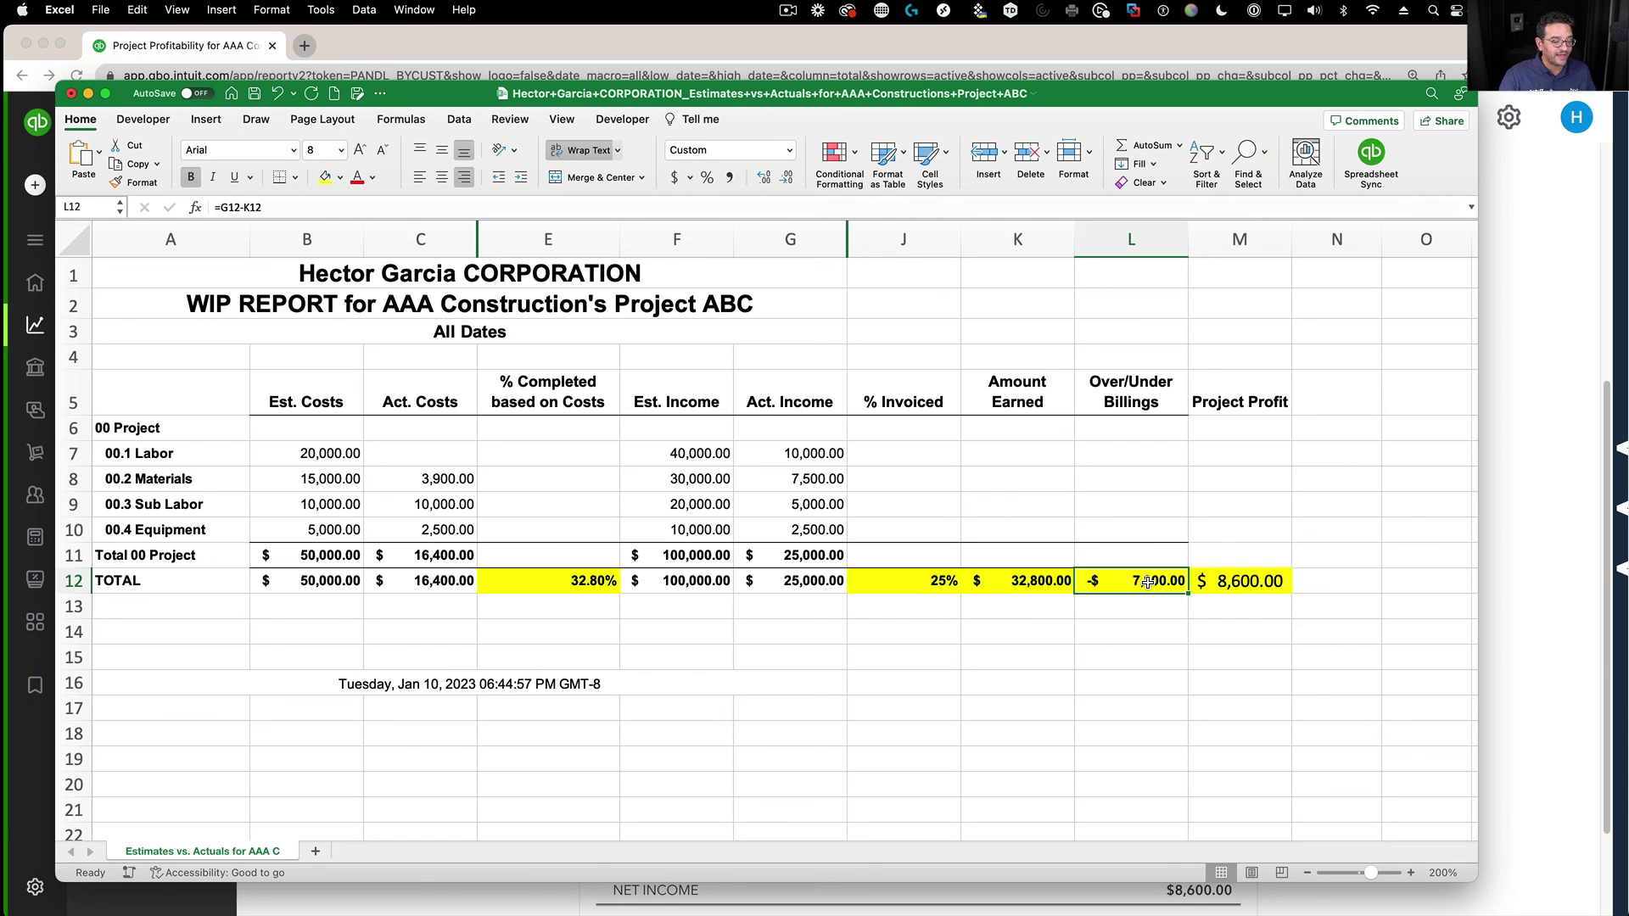
pyautogui.click(1234, 585)
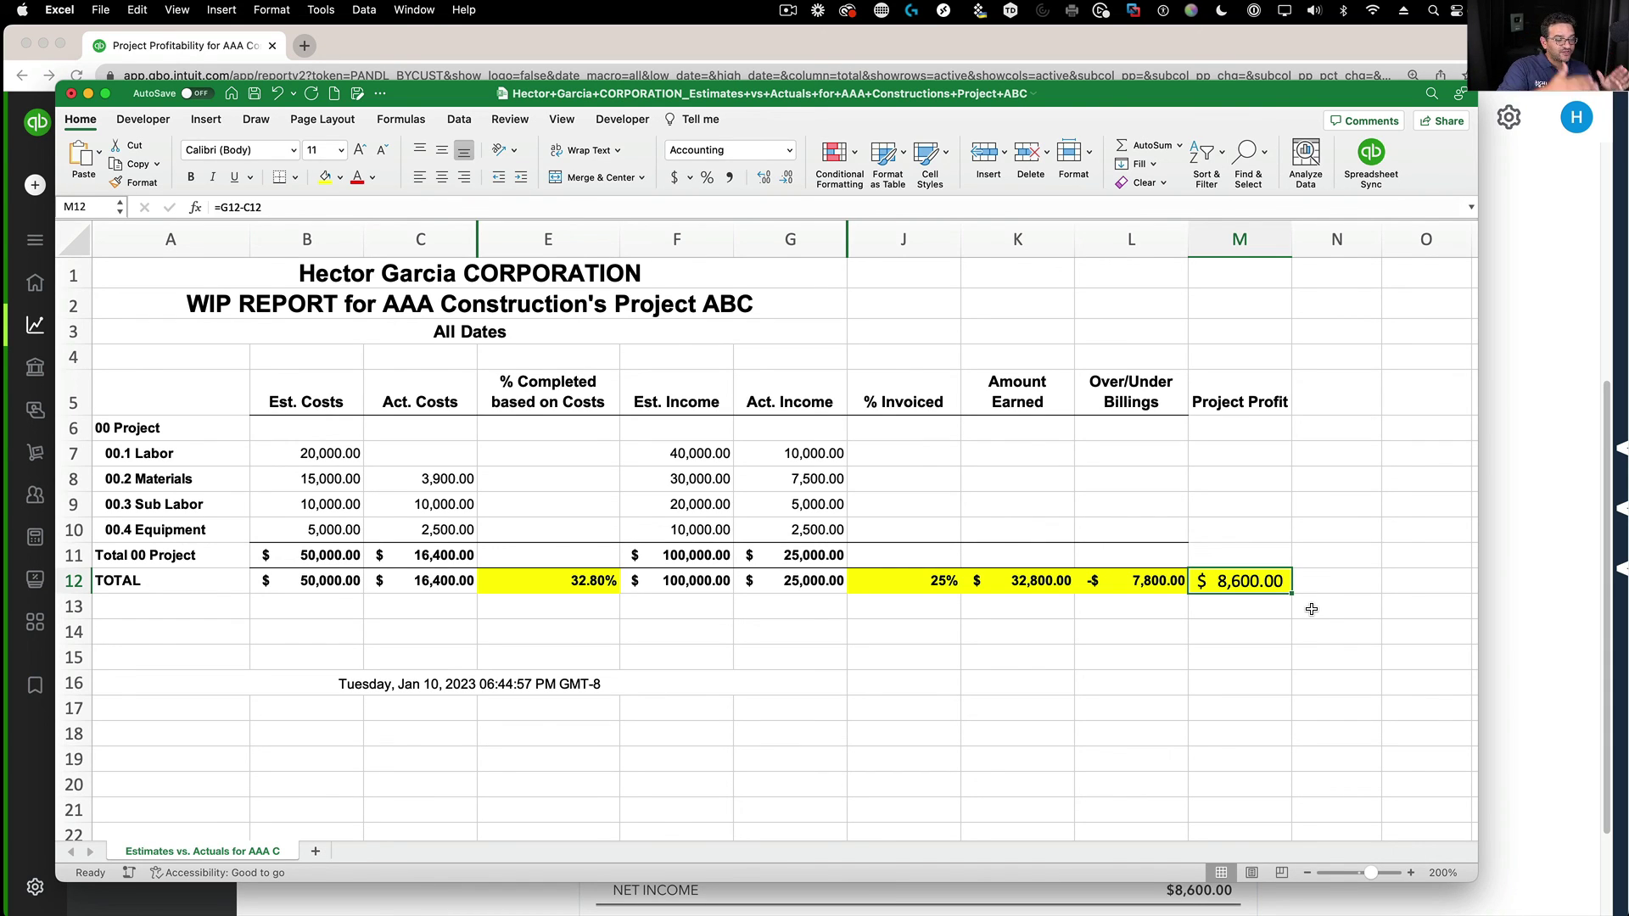
pyautogui.click(568, 588)
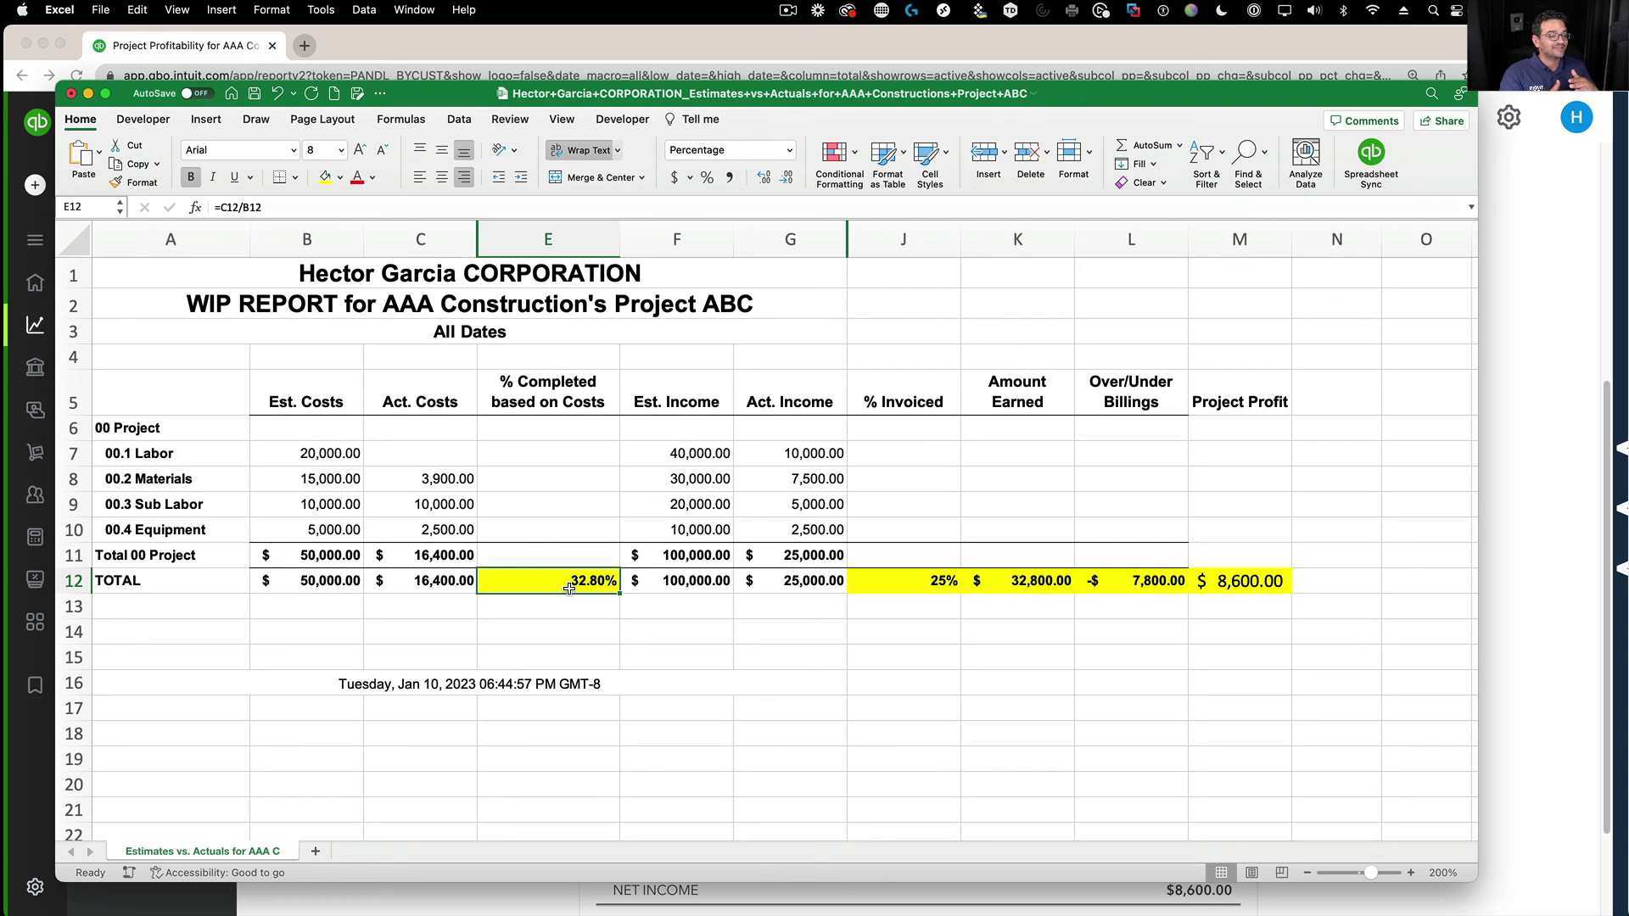
pyautogui.click(350, 545)
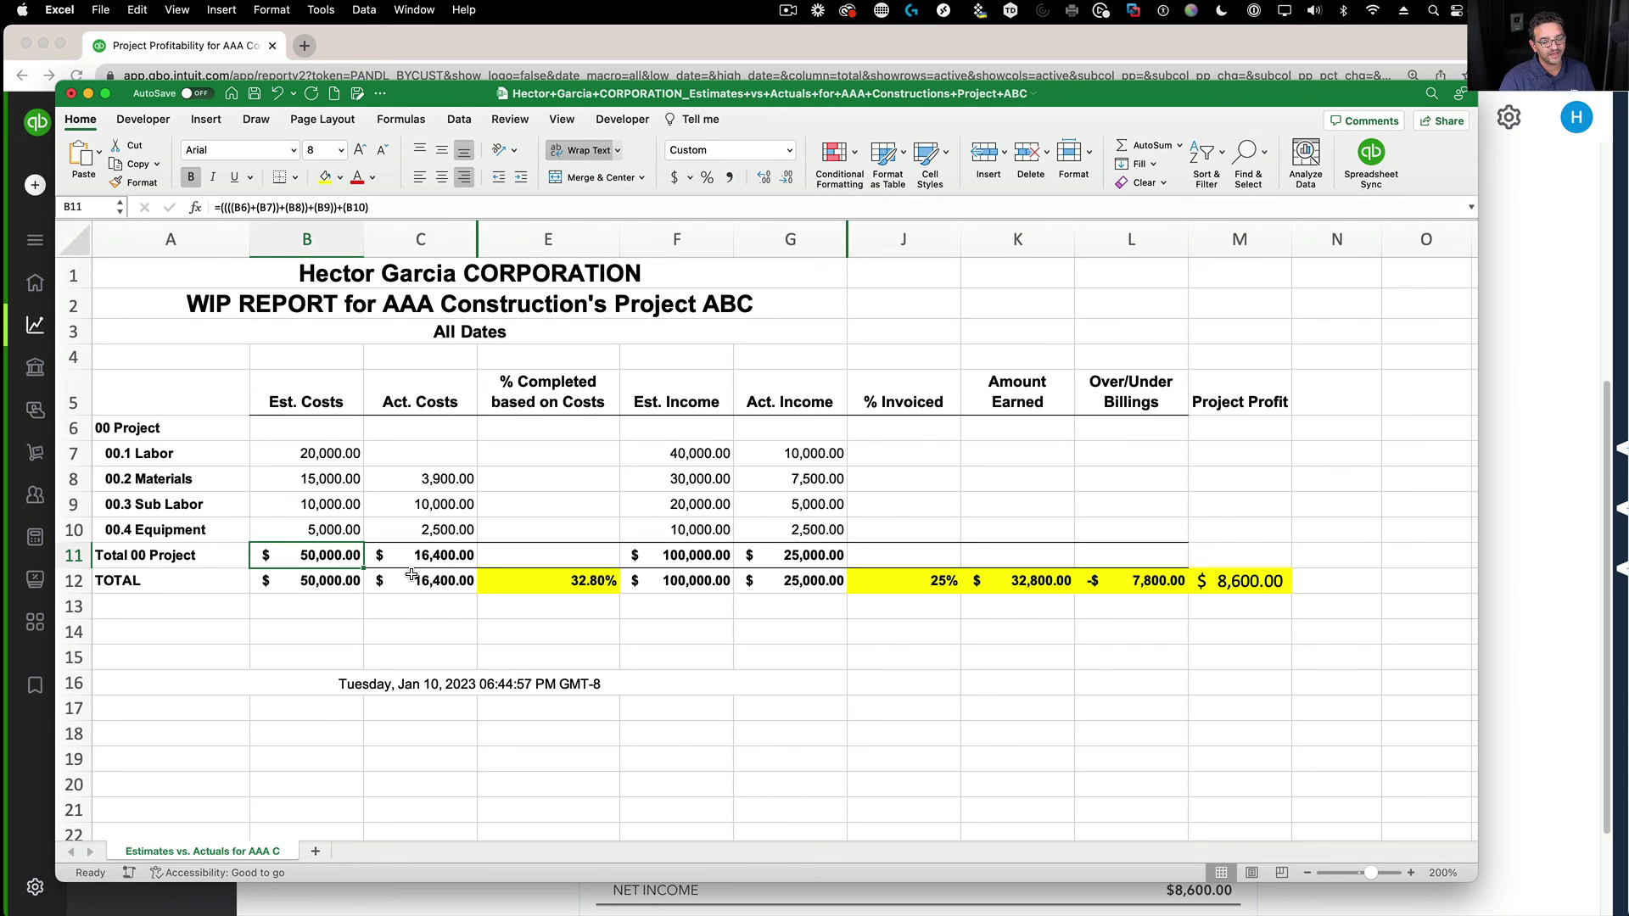
# Change the heading in M5 to "Current Project Profit".
pyautogui.doubleClick(1226, 387)
pyautogui.write('Current')
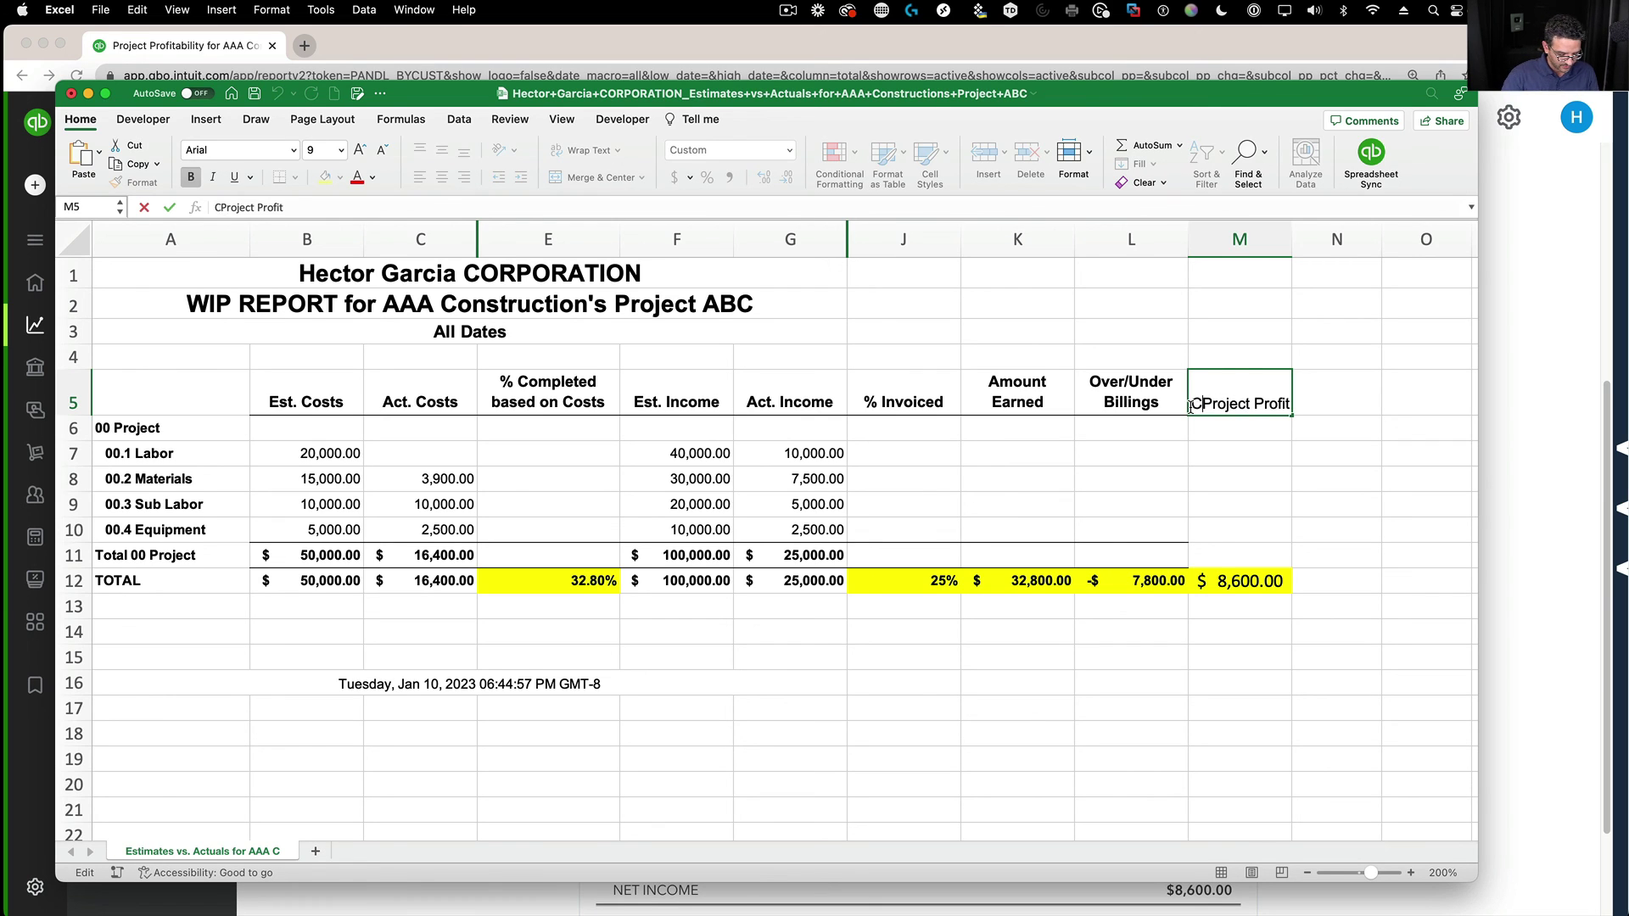
pyautogui.press('Return')
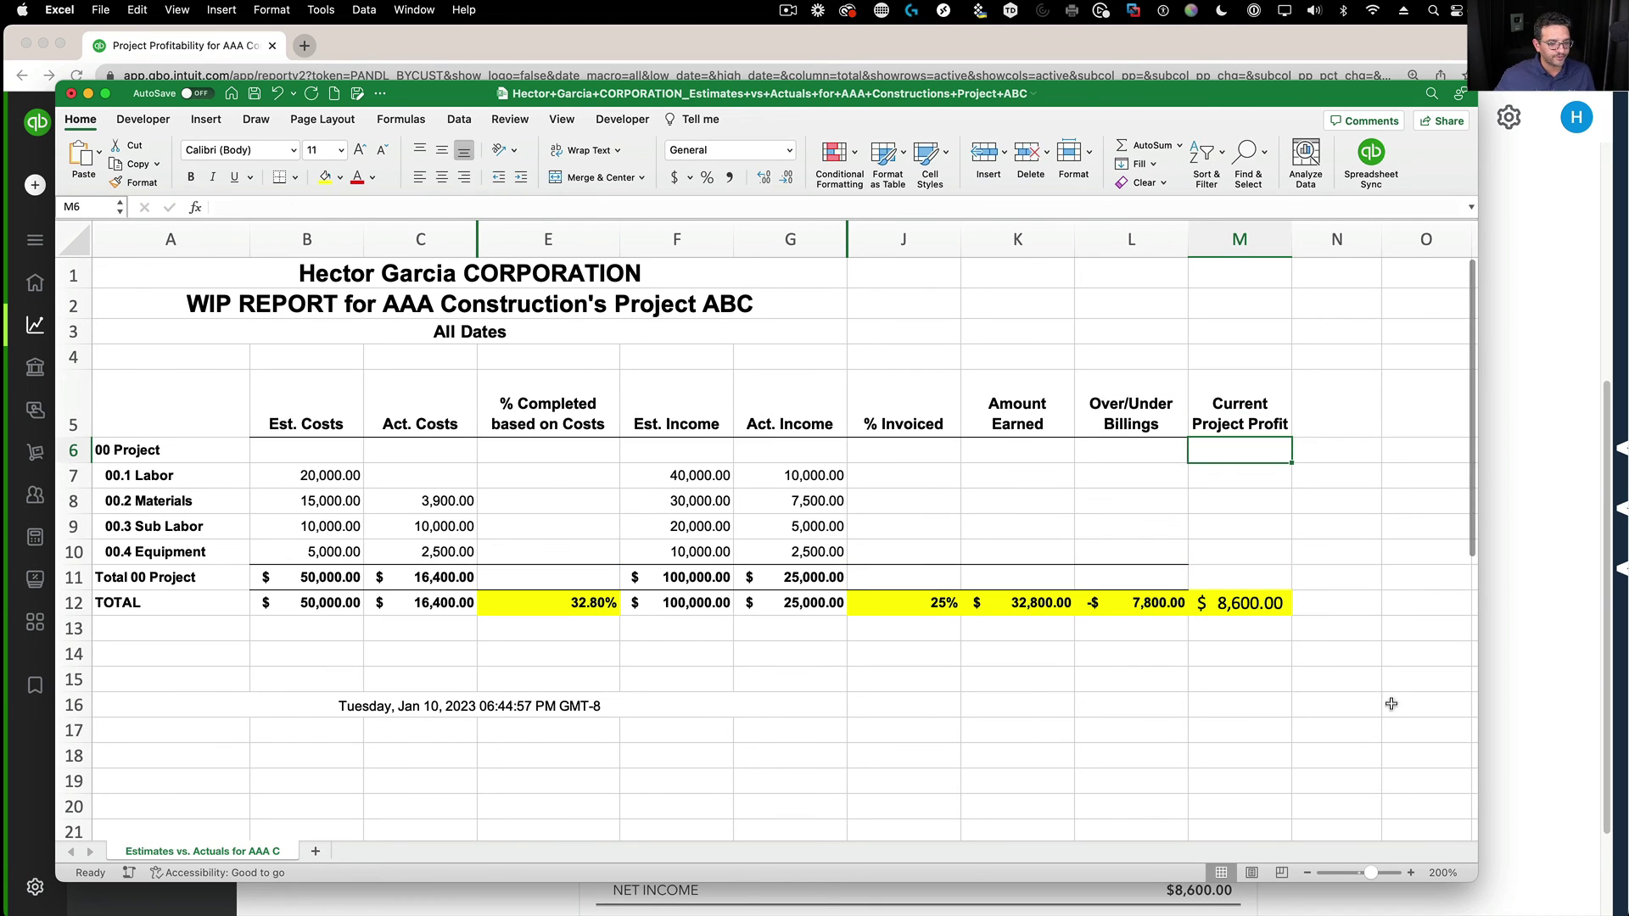
# Insert a blank column before % Invoiced and move the Current Project Profit column into it.
pyautogui.click(1234, 613)
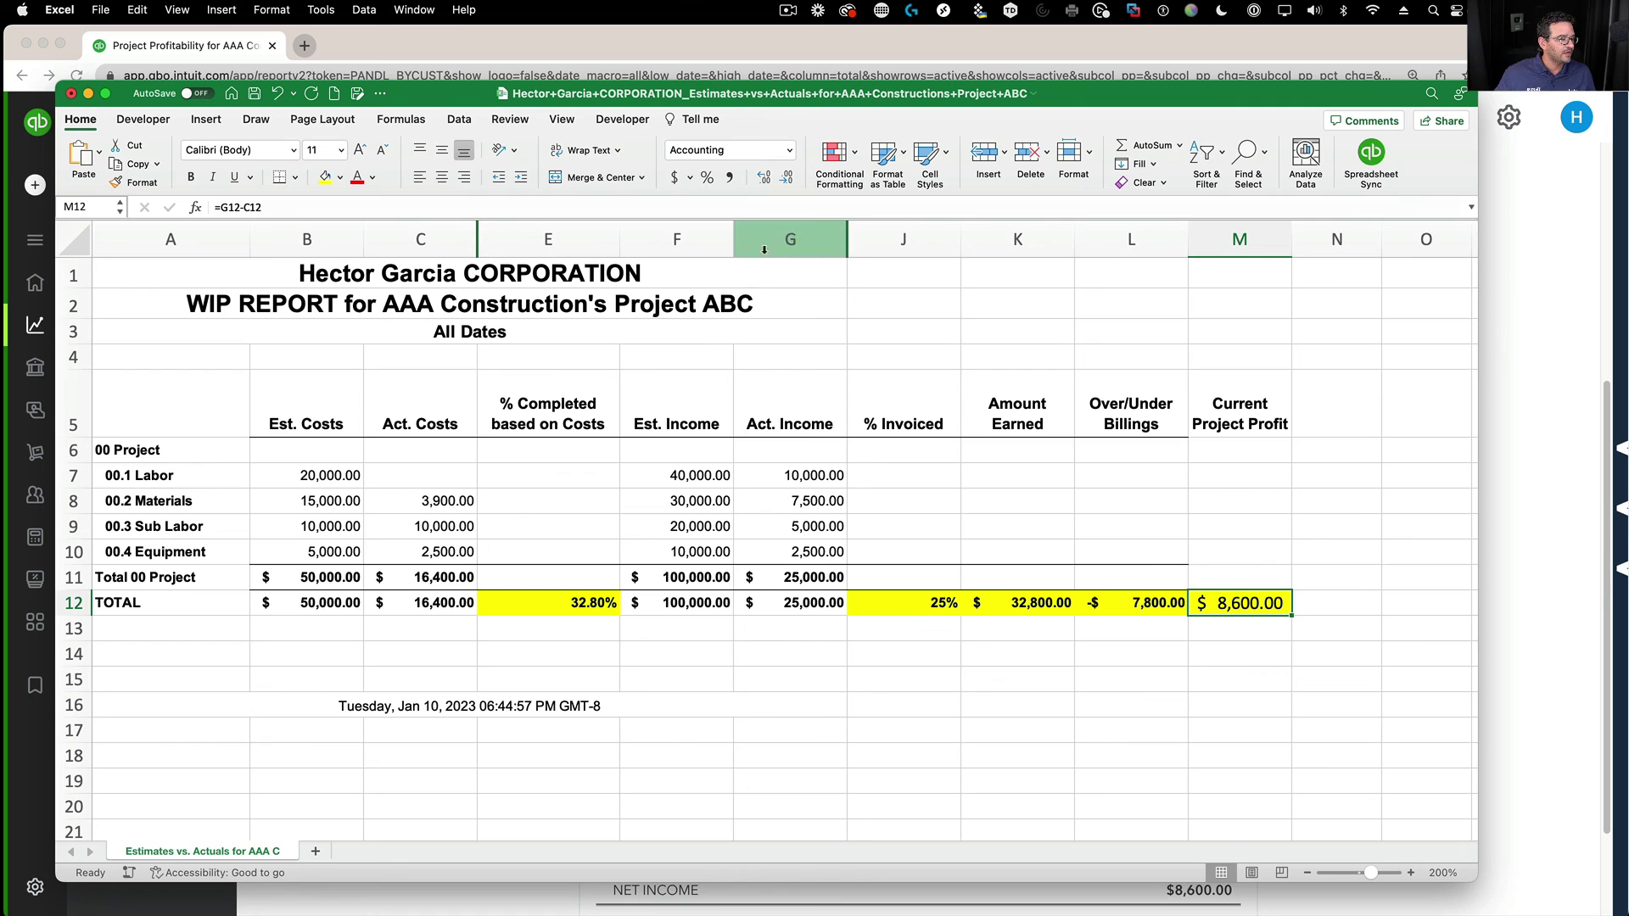
pyautogui.rightClick(950, 231)
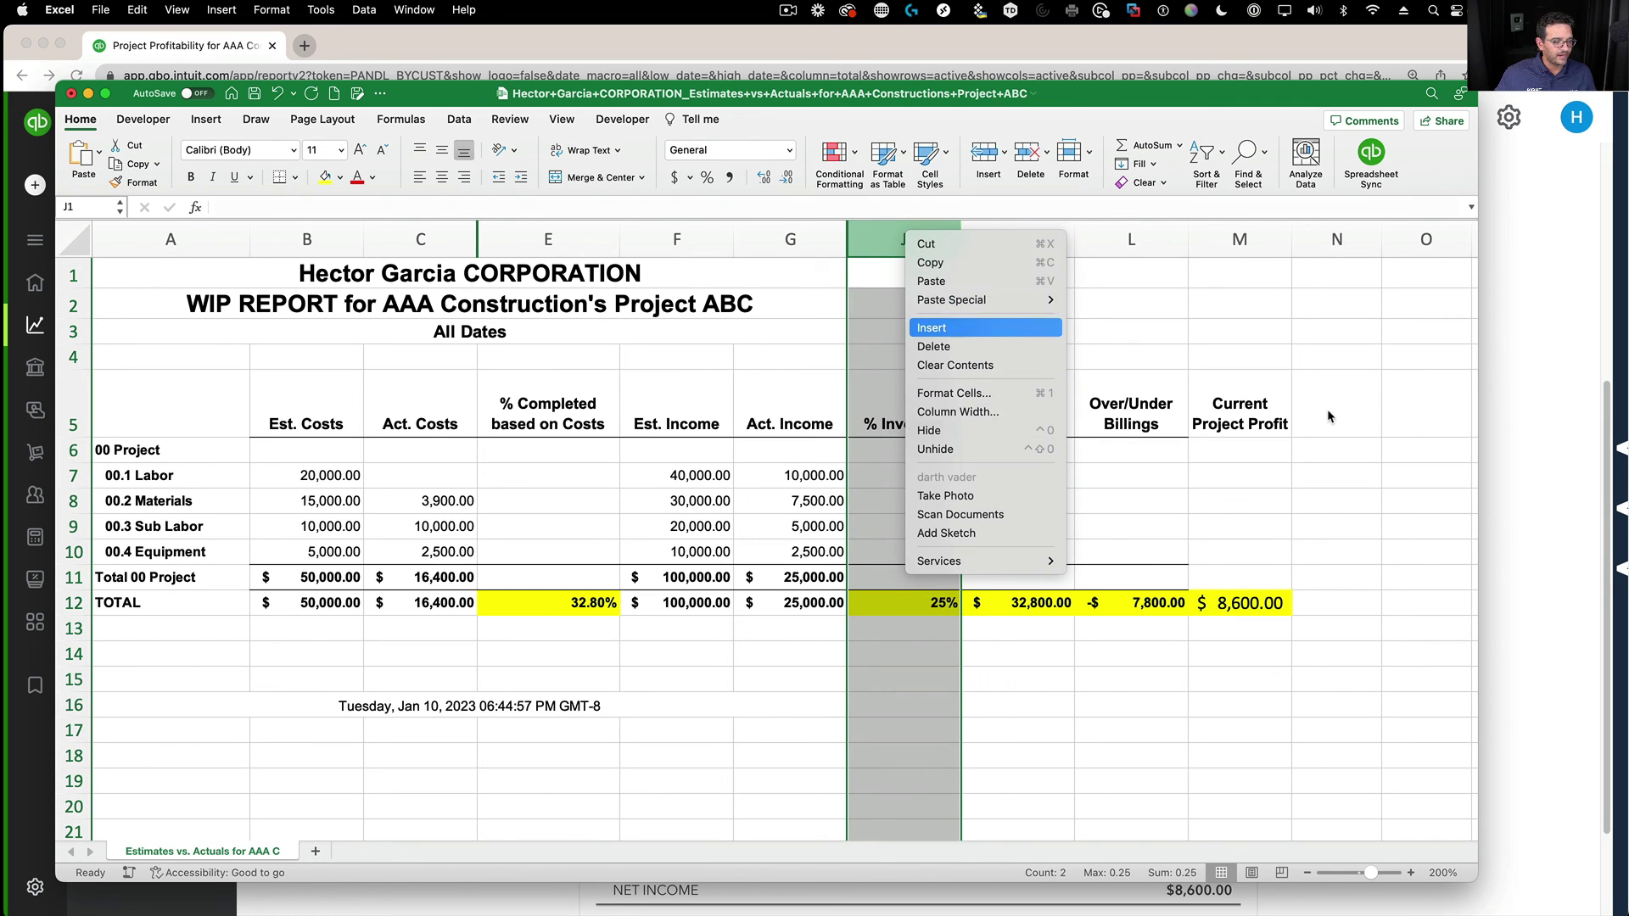
pyautogui.click(959, 327)
pyautogui.click(1326, 233)
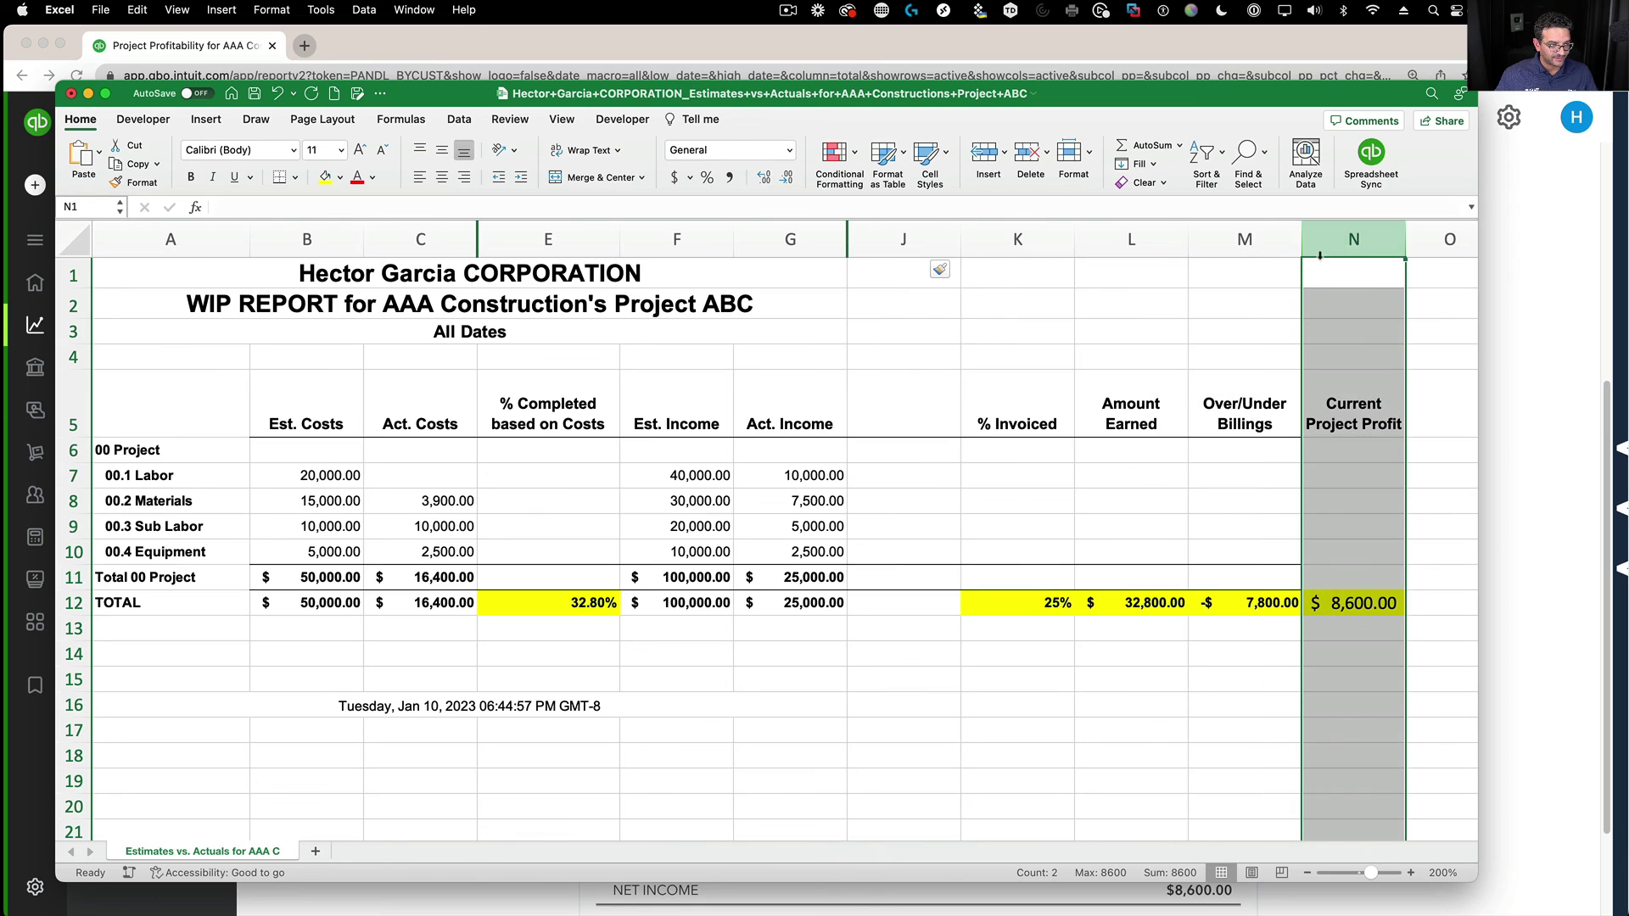
pyautogui.press('super+c')
pyautogui.click(955, 234)
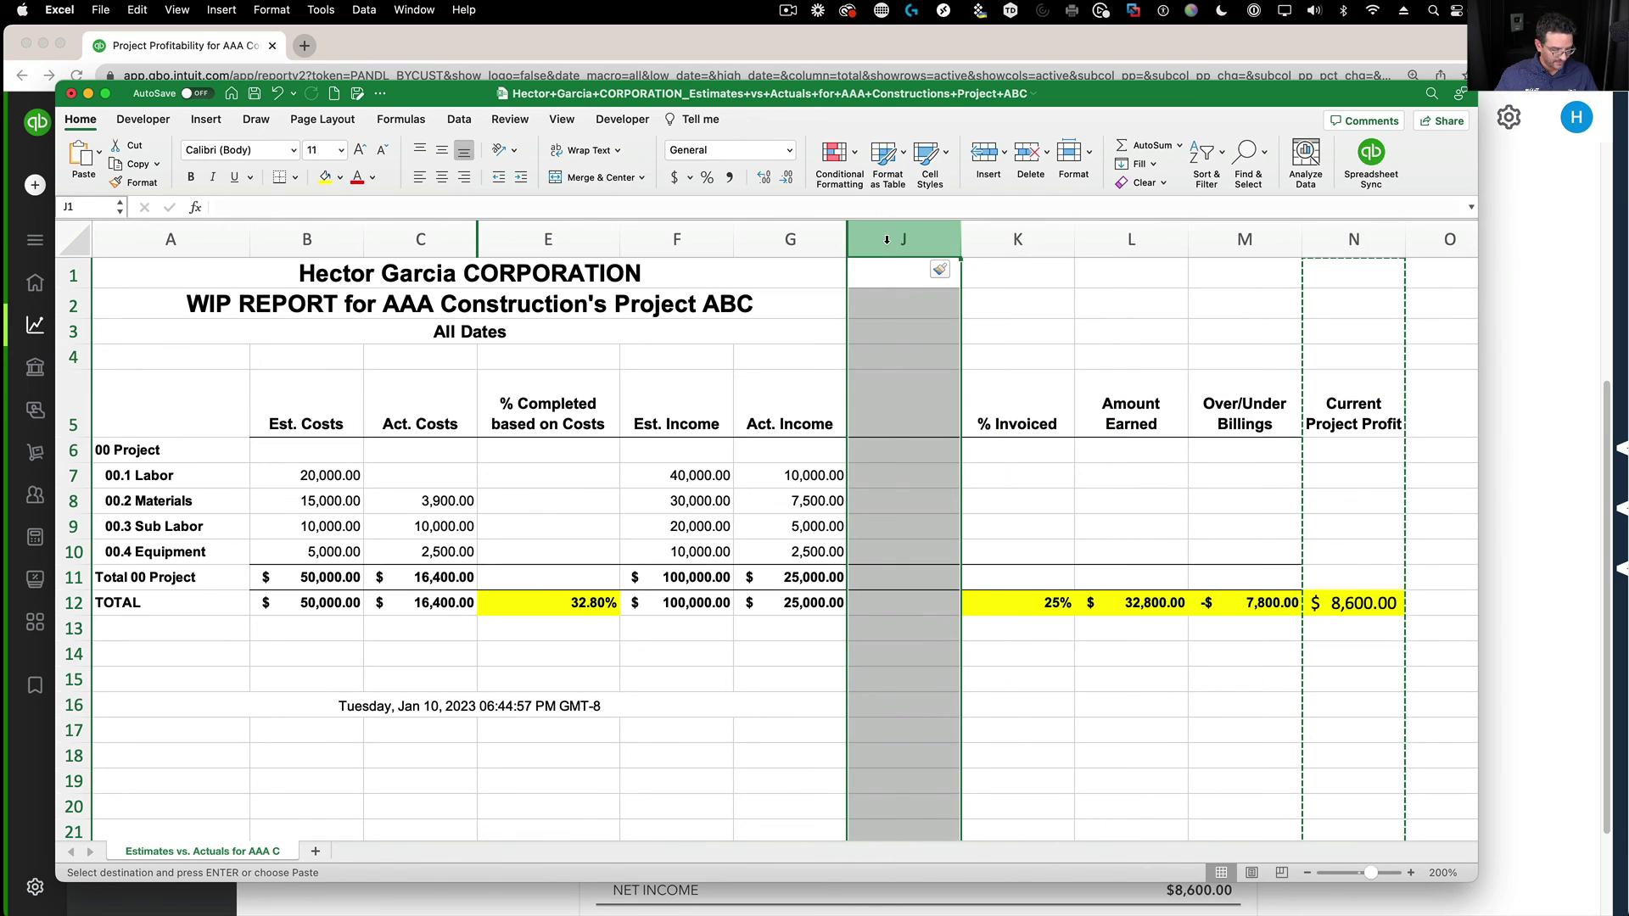
pyautogui.press('Return')
pyautogui.click(899, 678)
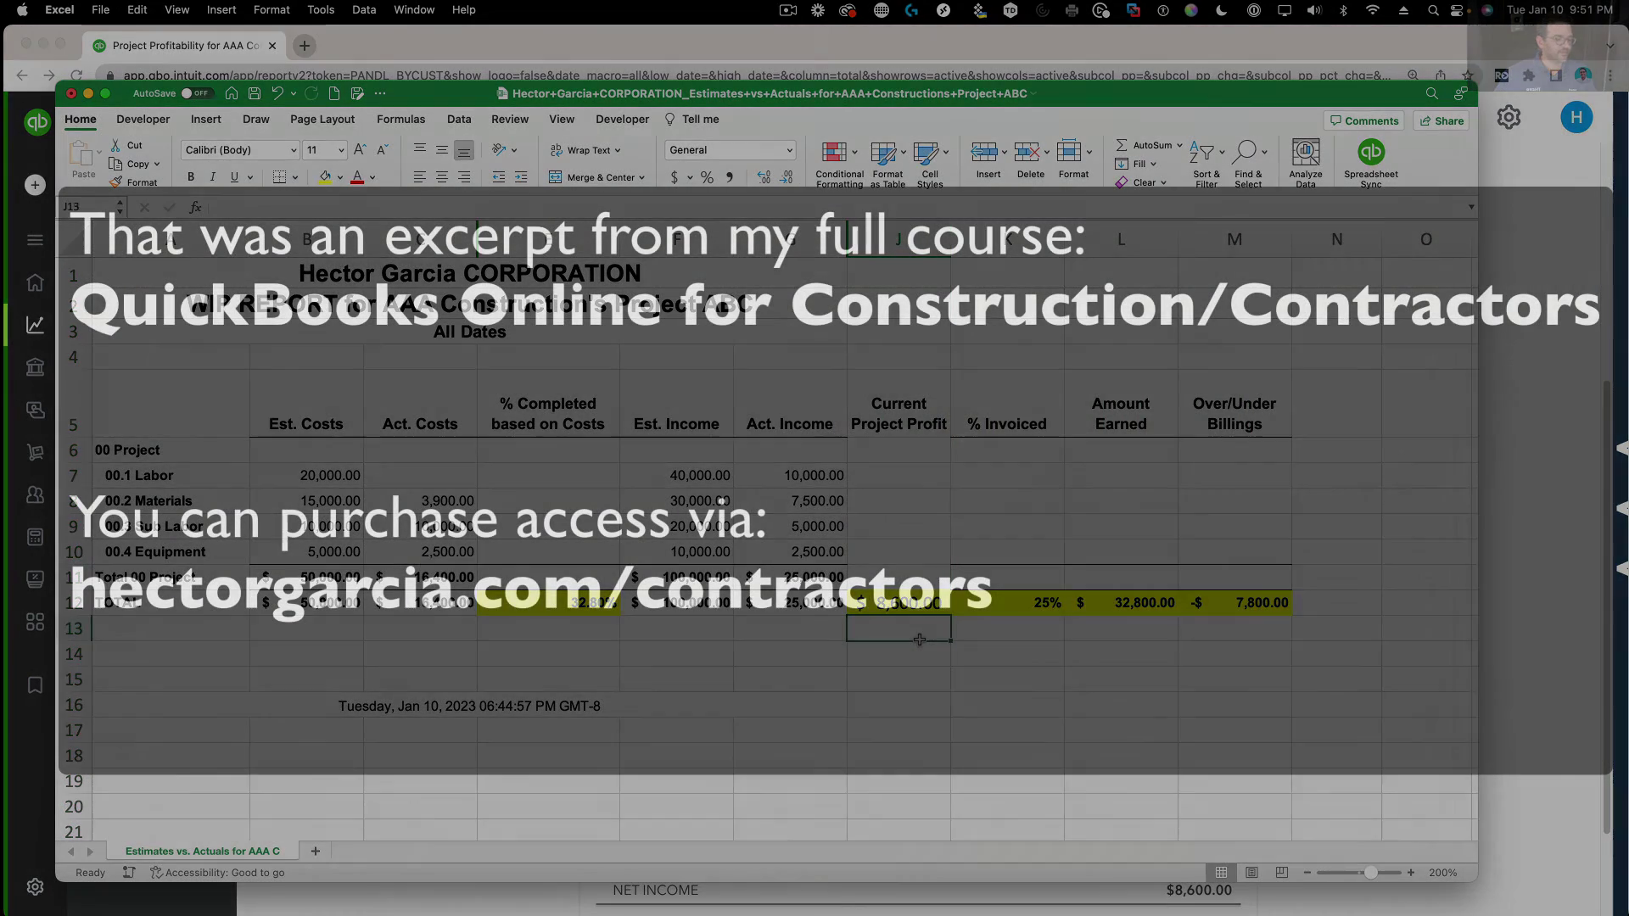